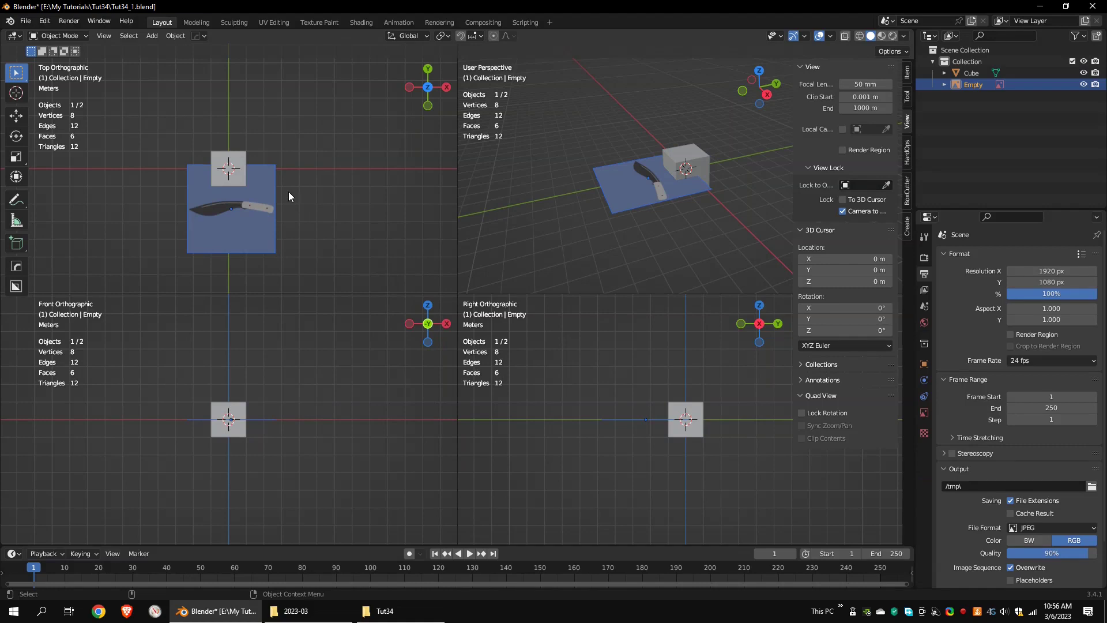
Center the knife reference image by setting its X and Y location to 0 m
left_click(906, 73)
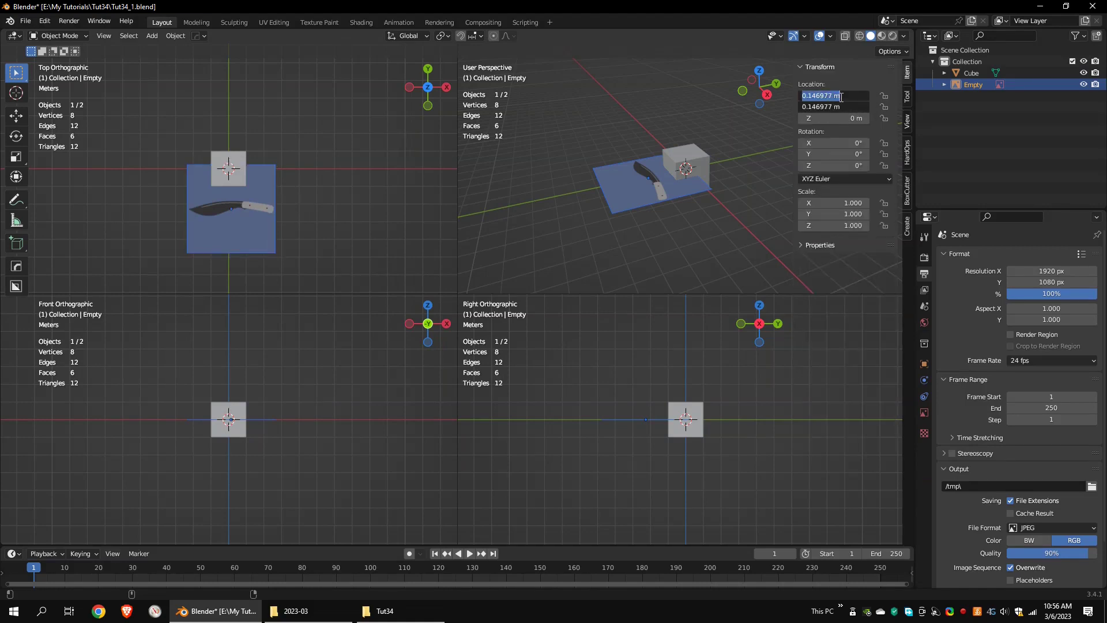
type("0")
key("Return")
key("ctrl+alt+q")
scroll(660, 283, "up", 4)
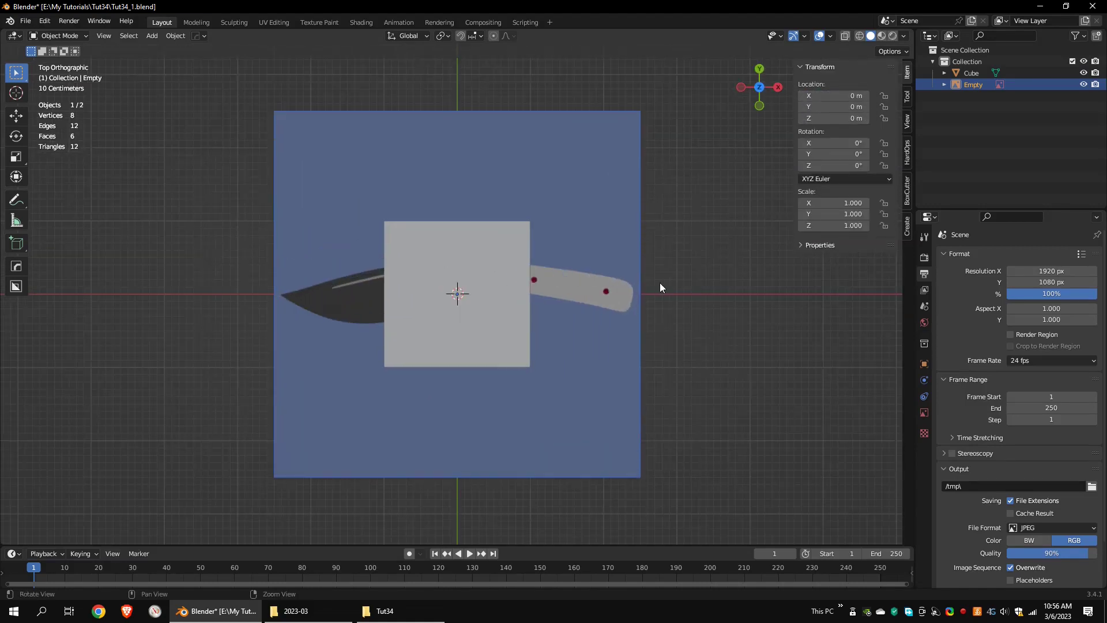
Move the reference image down along Z so it sits below the cube, and select the cube
scroll(496, 250, "down", 1)
middle_click_drag(497, 250, 521, 295)
left_click(12, 115)
left_click_drag(447, 251, 449, 323)
left_click(473, 268)
middle_click_drag(506, 193, 504, 219)
key("ctrl+alt+q")
key("ctrl+alt+q")
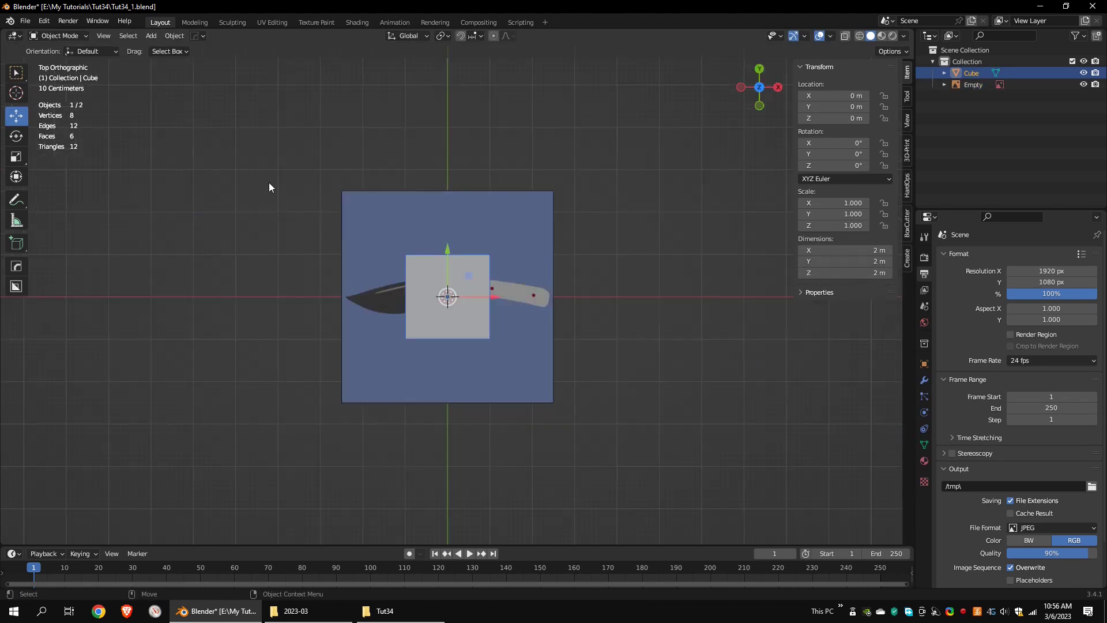
Put the cube in Edit Mode and display it in wireframe over the knife image
scroll(496, 279, "up", 3)
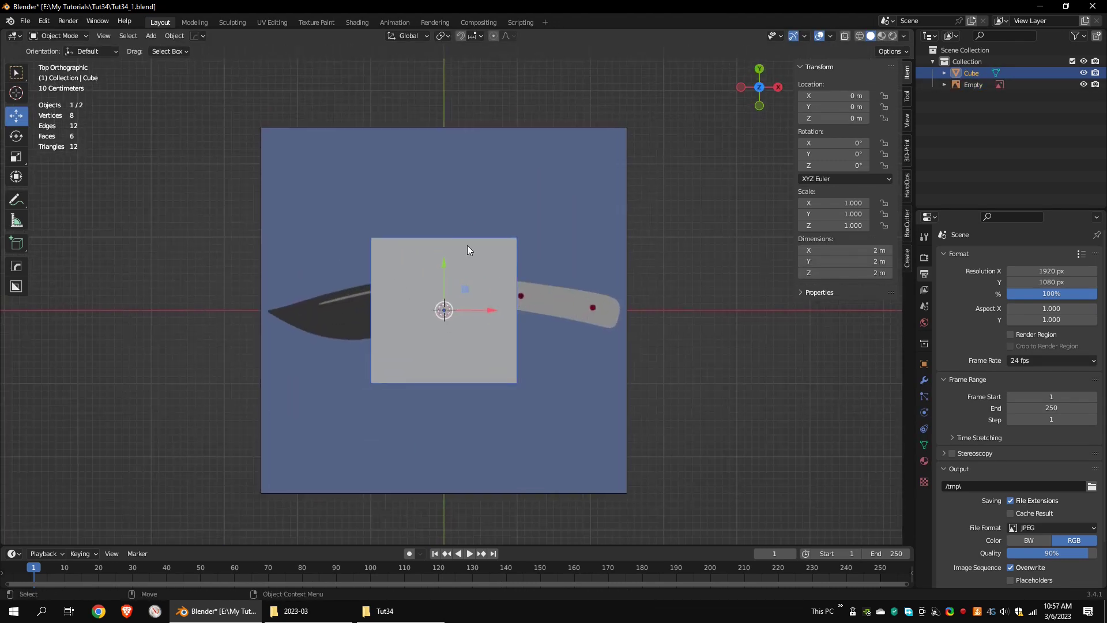
left_click(58, 36)
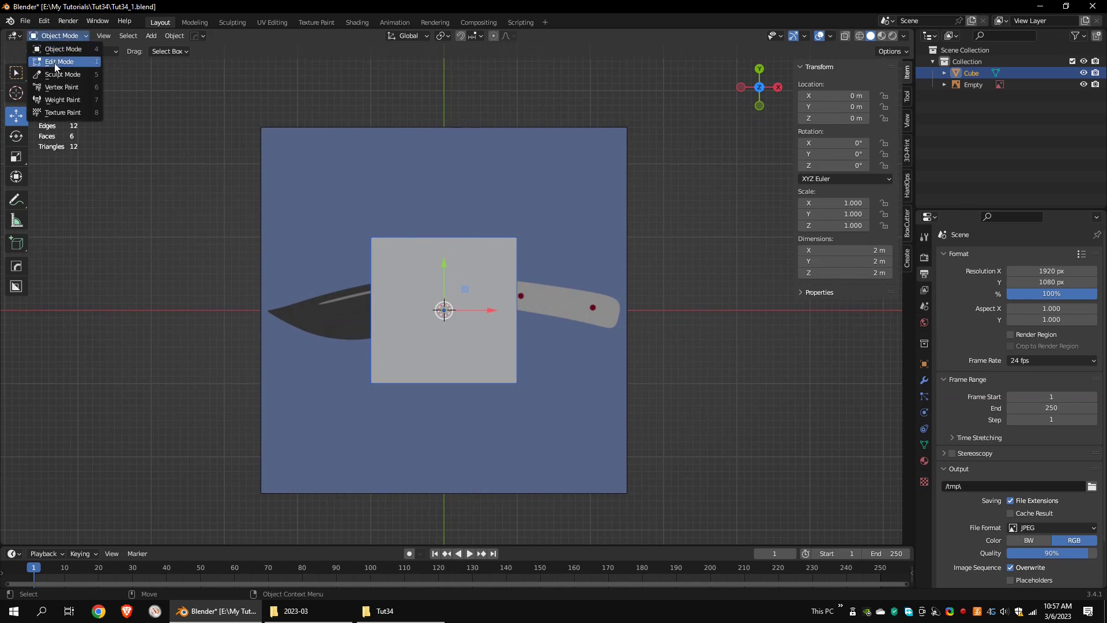
left_click(54, 64)
left_click(860, 37)
scroll(553, 225, "up", 2)
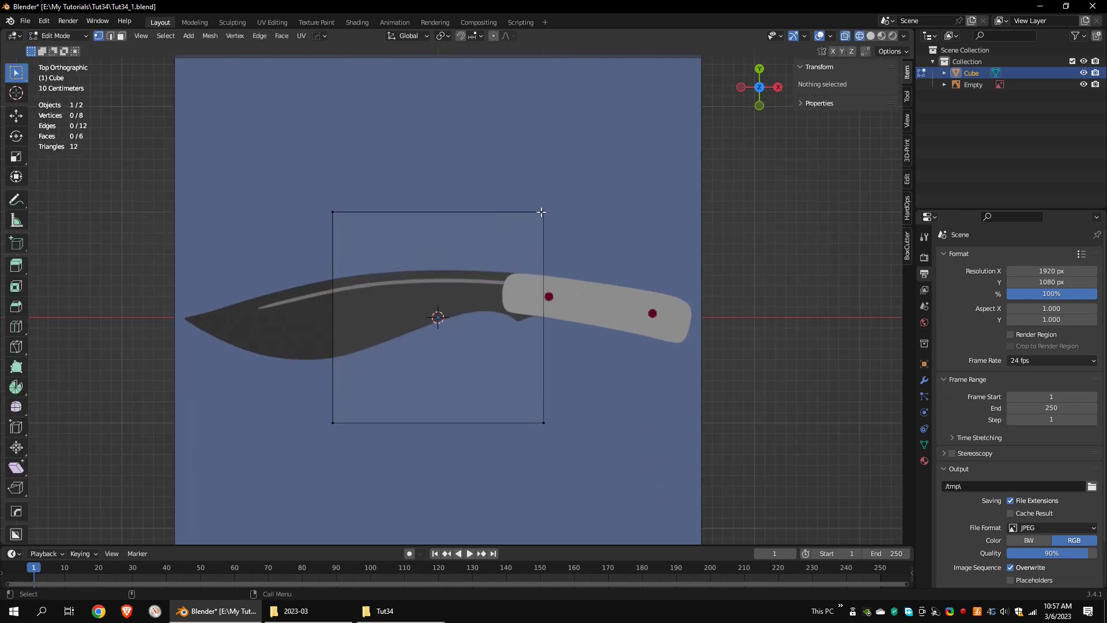
Add five evenly spaced loop cuts across the cube's length, perpendicular to the X axis
left_click_drag(446, 208, 257, 434)
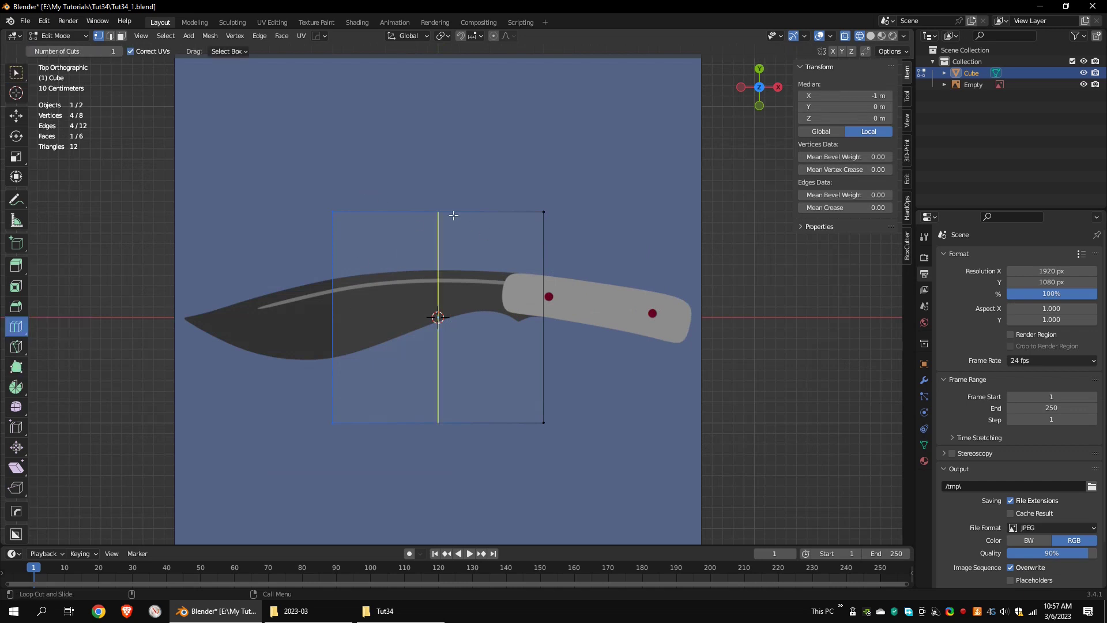
scroll(434, 167, "up", 2)
scroll(433, 183, "down", 1)
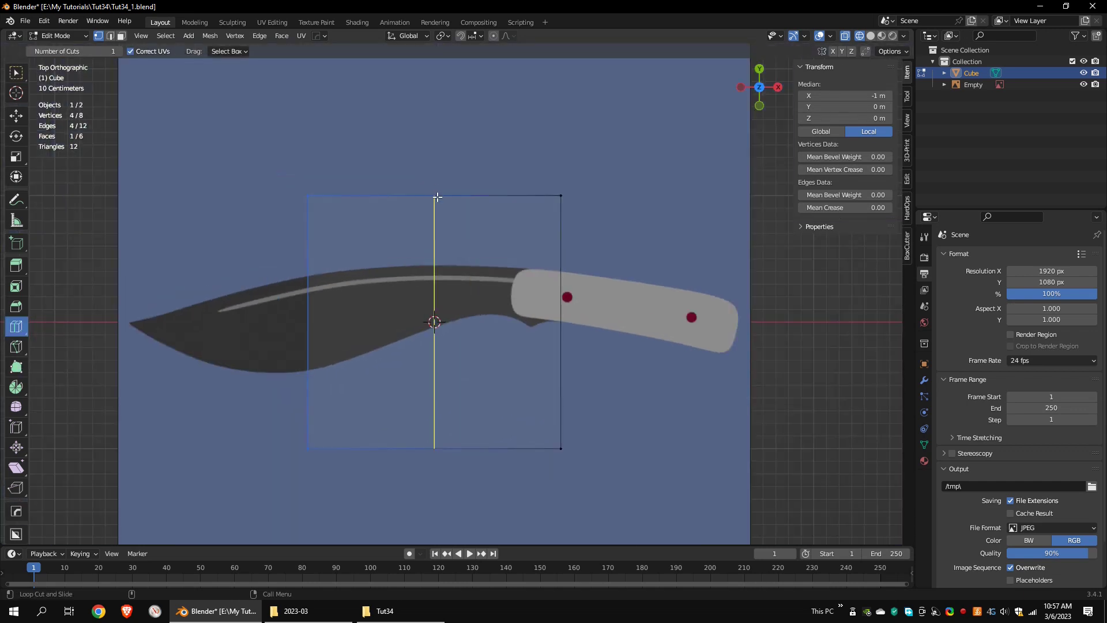
left_click(437, 197)
left_click(51, 536)
left_click(189, 429)
left_click(189, 429)
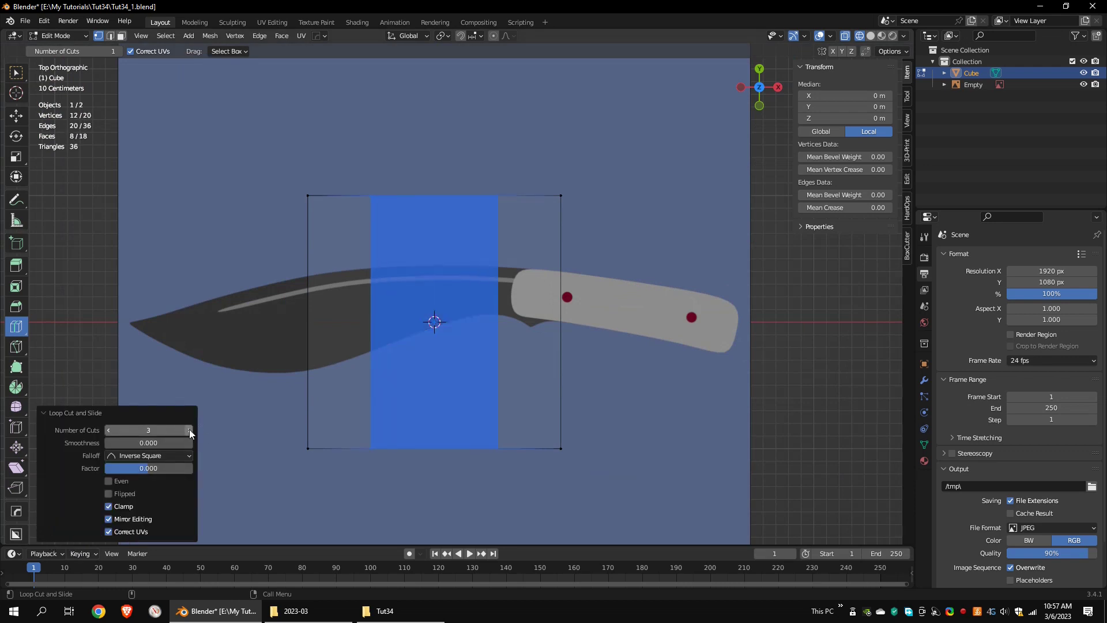
left_click(190, 429)
Move the first two vertex columns on the tip side onto the blade's upper and lower edges
left_click(16, 116)
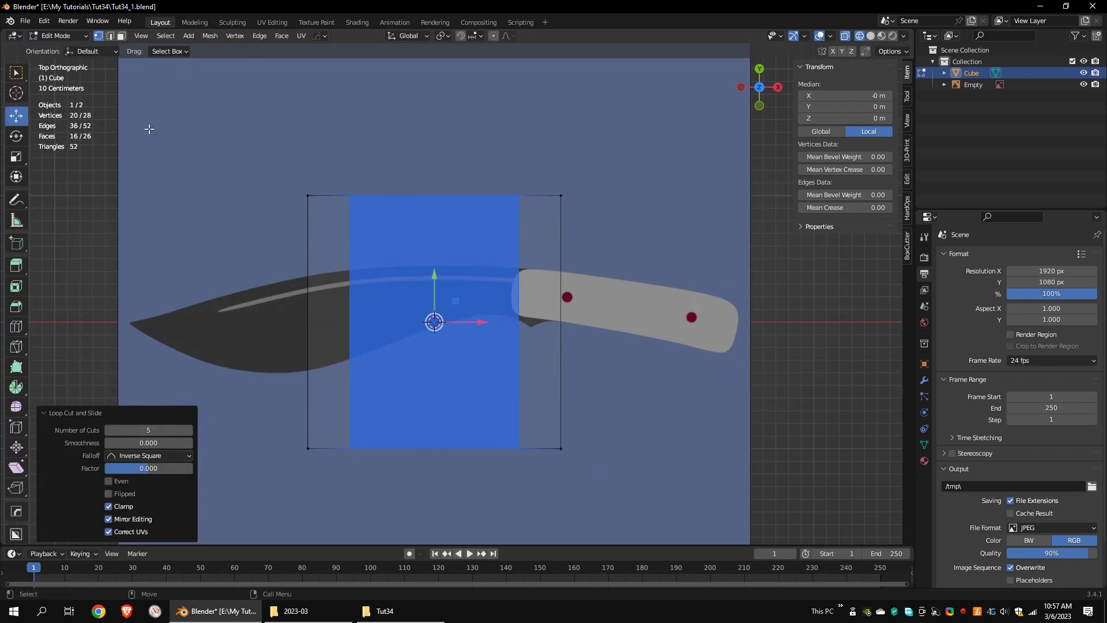
left_click(308, 196)
key("g")
left_click(199, 310)
left_click_drag(368, 143, 338, 209)
key("g")
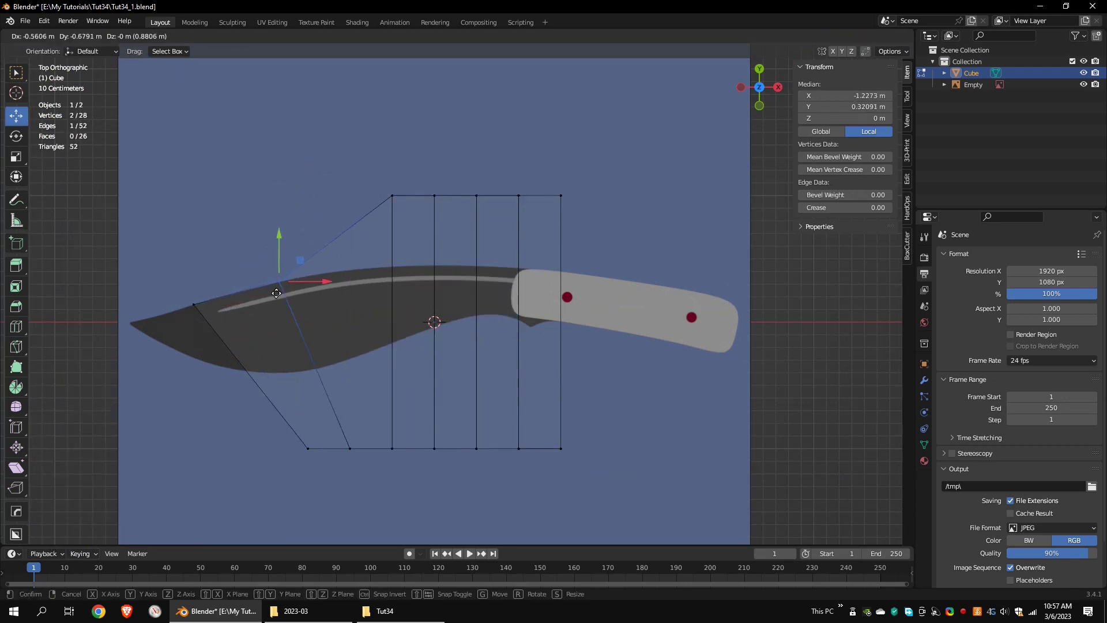
left_click(268, 295)
left_click_drag(326, 423, 294, 450)
key("g")
left_click(201, 363)
left_click_drag(369, 426, 340, 461)
key("g")
left_click(265, 381)
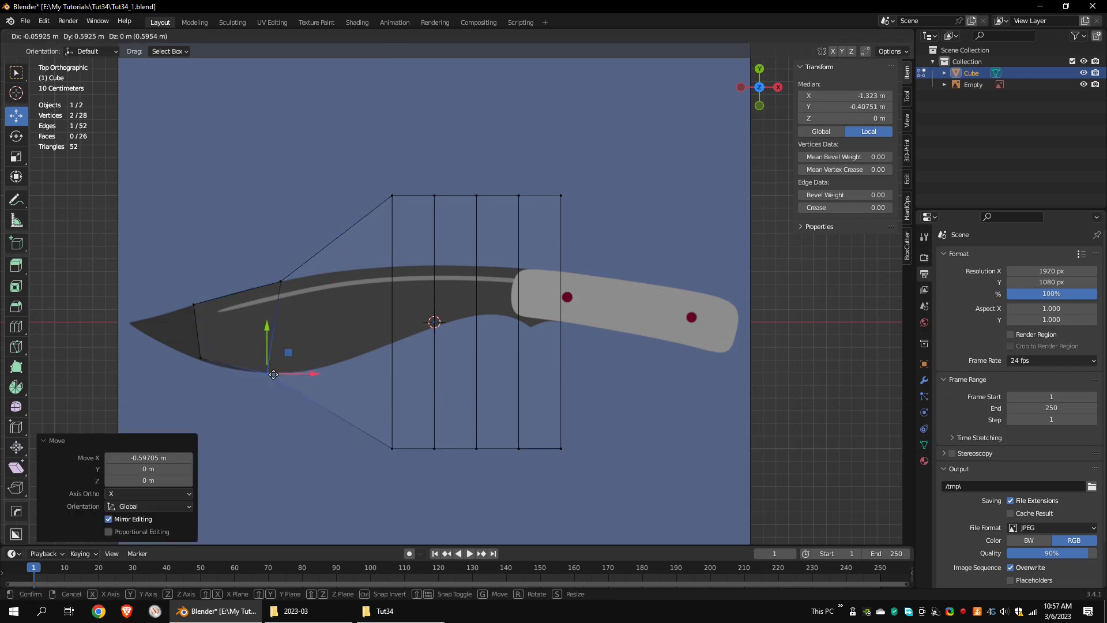
Fit the middle vertex columns to the blade outline, from the belly up to the start of the handle
left_click_drag(452, 179, 432, 213)
key("g")
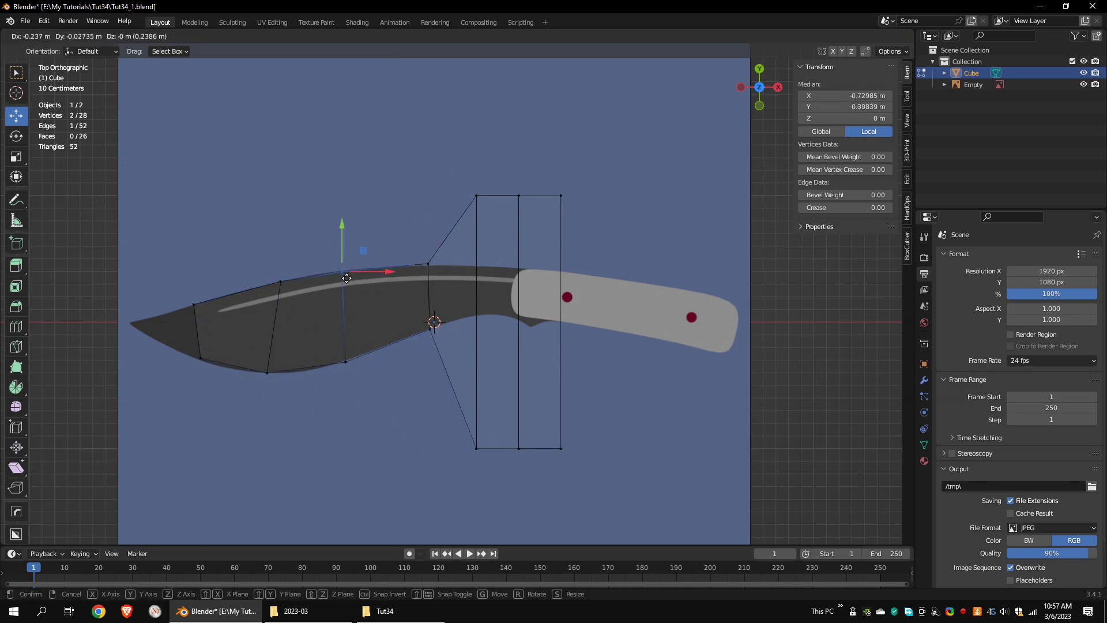
left_click(347, 277)
key("g")
left_click(479, 323)
left_click_drag(503, 179, 533, 210)
key("g")
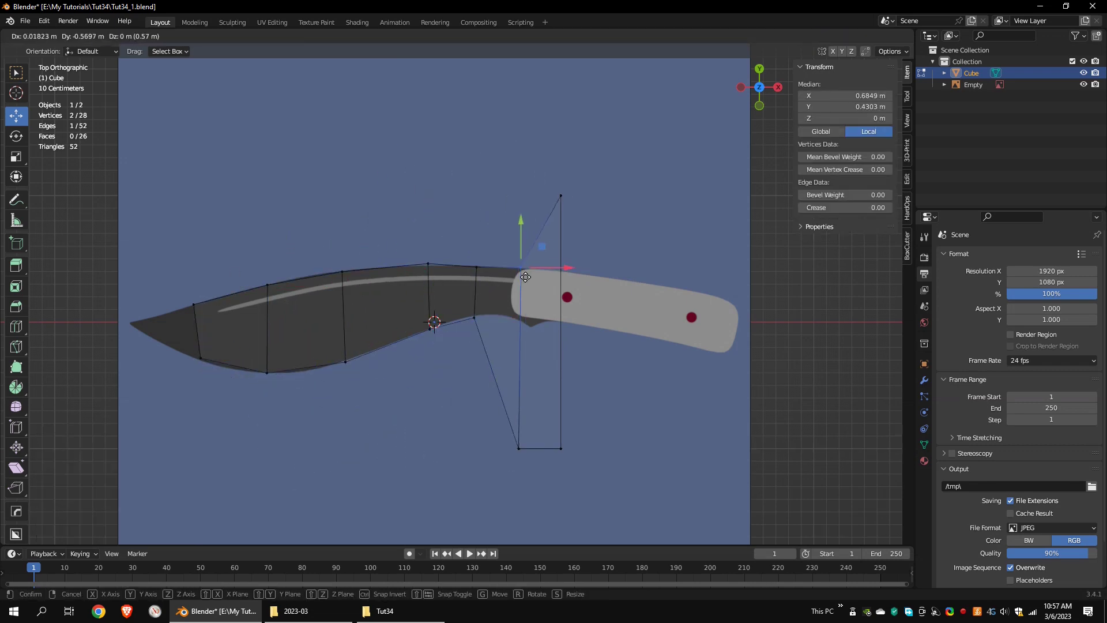
left_click(526, 274)
Place the last vertex columns on the front end of the handle and the pointed guard beneath it
scroll(473, 319, "up", 3)
middle_click_drag(675, 391, 534, 449, "shift")
key("g")
left_click(469, 305)
left_click_drag(369, 352, 397, 387)
key("g")
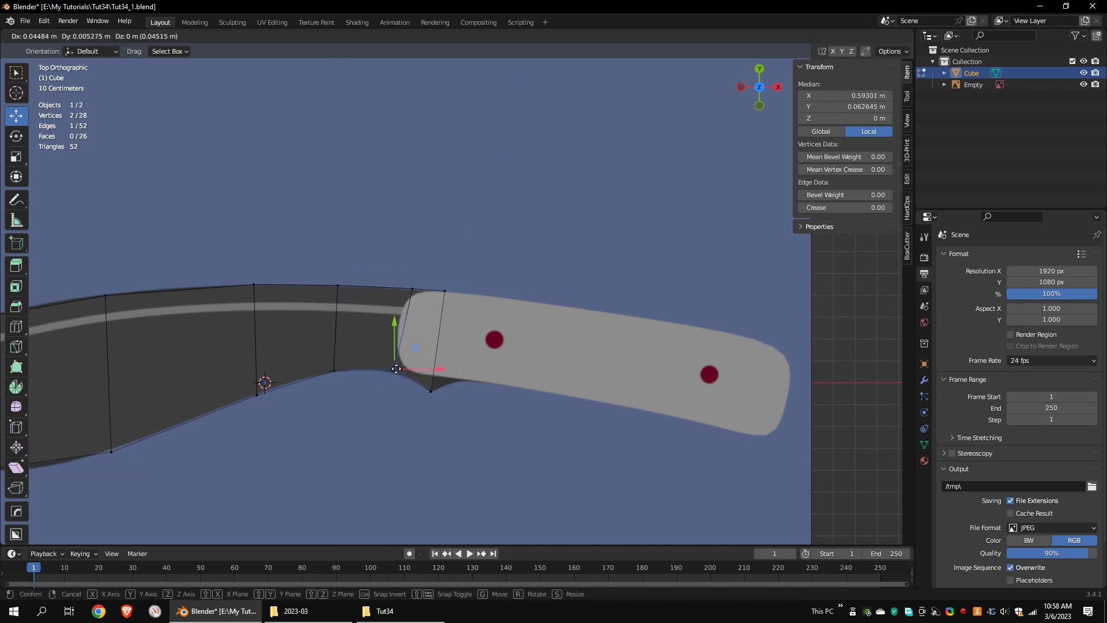
left_click(395, 370)
Extrude the mesh's front end face outward past the tip of the blade
scroll(395, 346, "down", 3)
left_click_drag(331, 244, 280, 347)
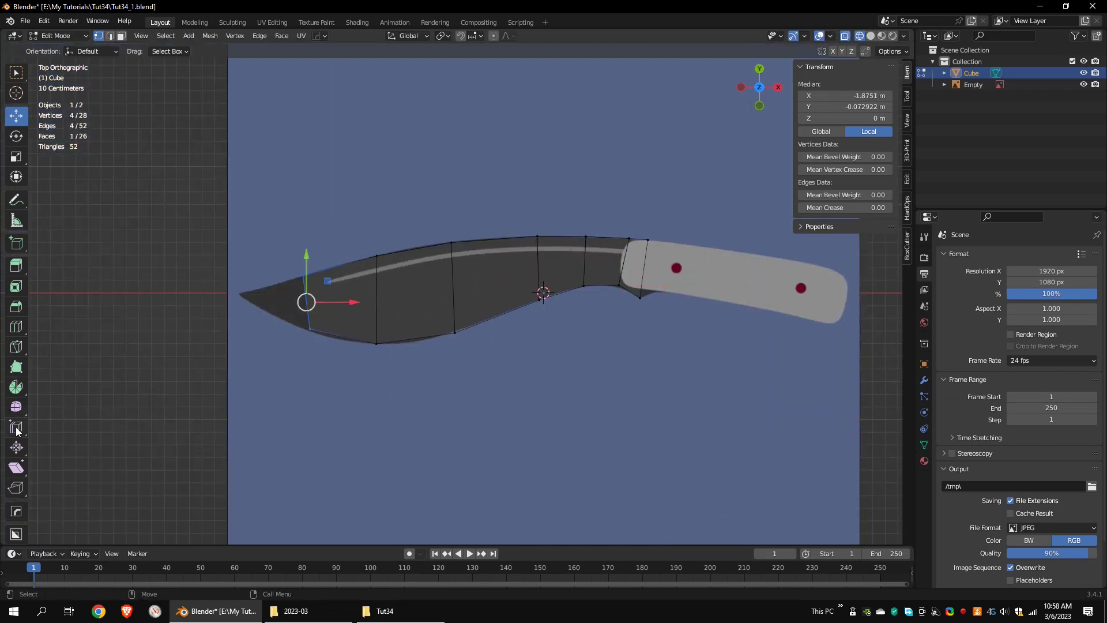
left_click(17, 271)
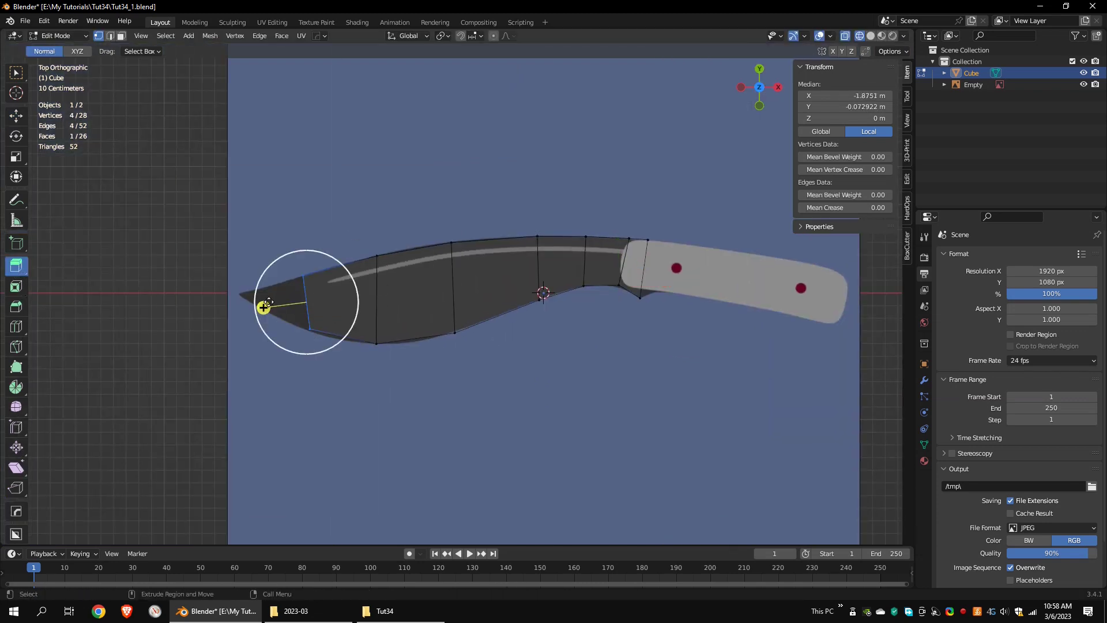
left_click_drag(263, 308, 198, 317)
Bring the upper and lower vertices of the extruded end together at the blade tip
left_click(17, 115)
left_click_drag(263, 266, 222, 301)
scroll(277, 292, "up", 4)
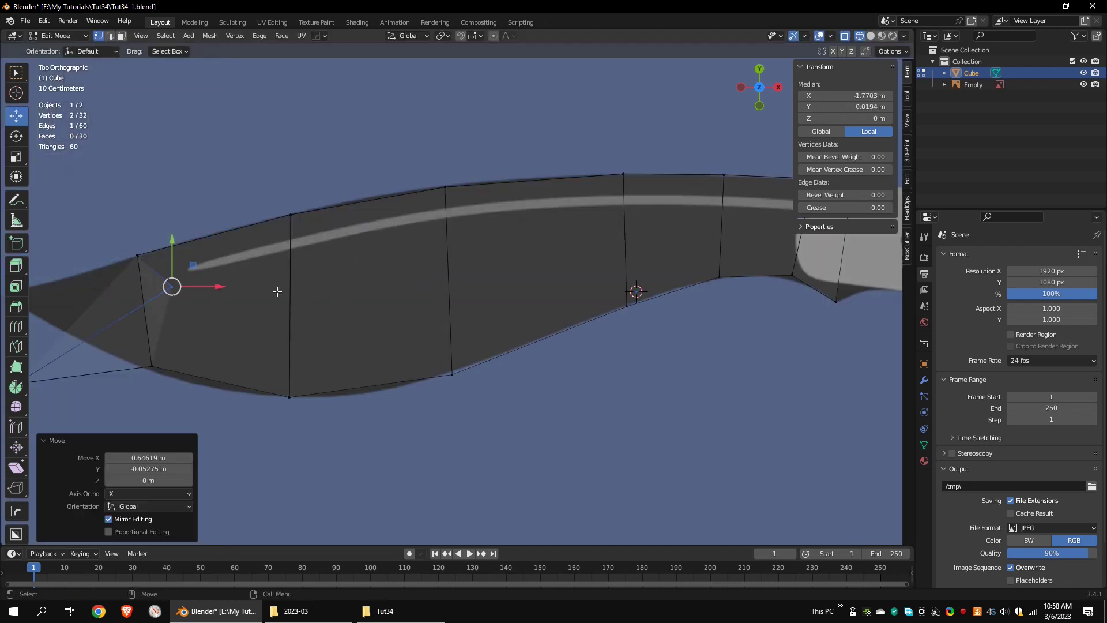
key("ctrl+z")
middle_click_drag(215, 302, 354, 302, "shift")
left_click_drag(213, 266, 217, 286)
left_click_drag(278, 312, 217, 382)
left_click_drag(229, 378, 218, 290)
Fine-tune the tip's upper and lower vertices to match the point in the reference image
scroll(231, 295, "up", 6)
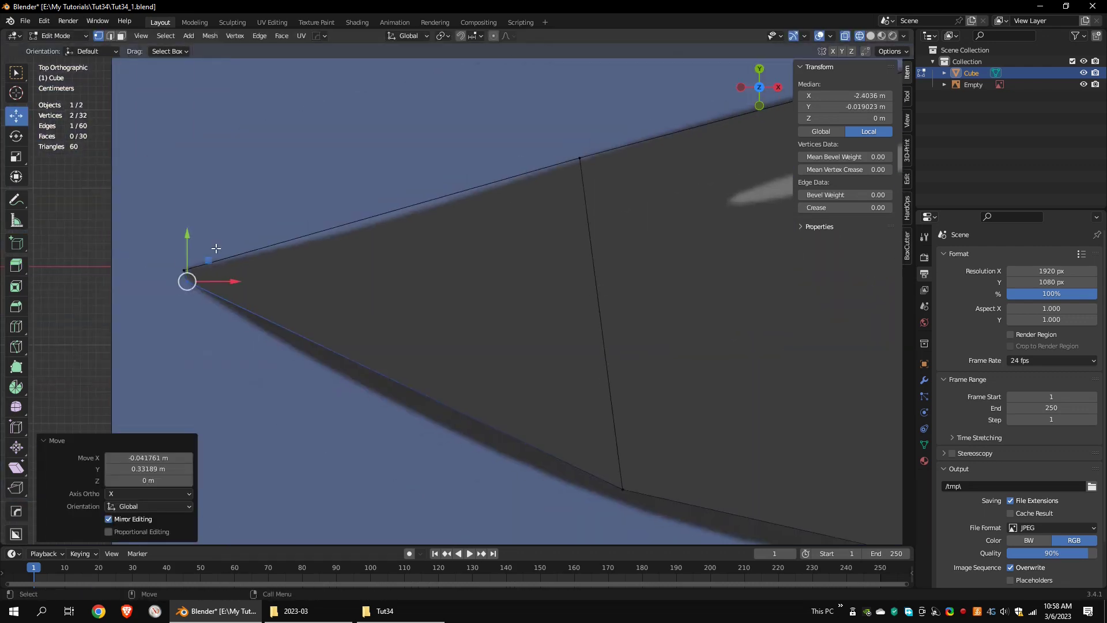
left_click_drag(217, 250, 178, 273)
left_click_drag(186, 268, 179, 276)
left_click_drag(188, 282, 192, 284)
scroll(456, 295, "down", 5)
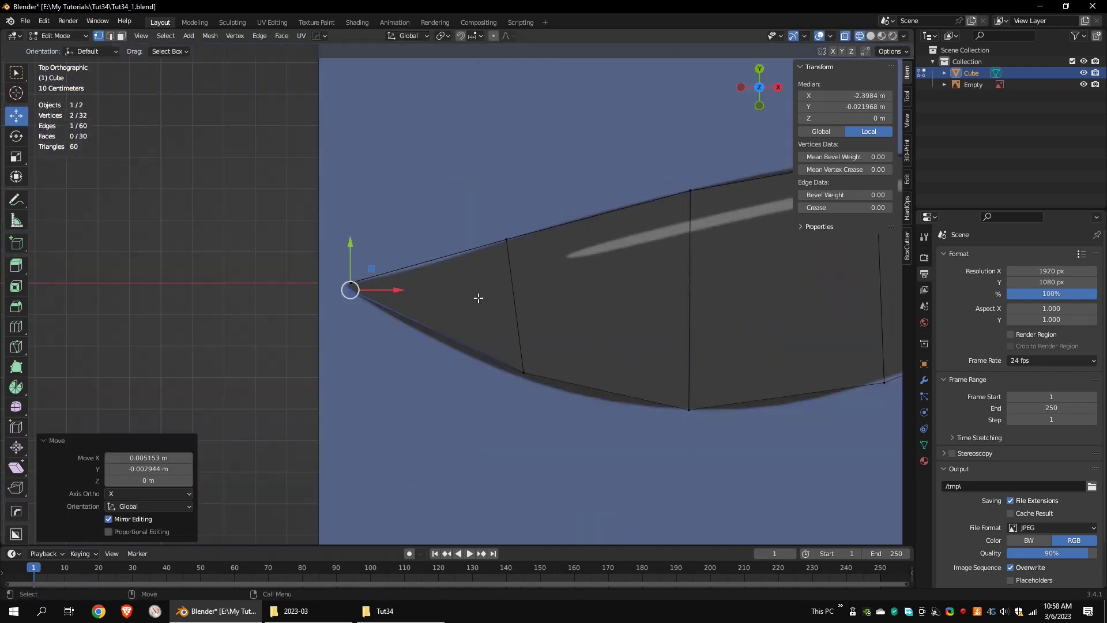
Add one loop cut in the tip section and align its vertices with the blade's upper and lower edges
left_click(17, 327)
left_click(395, 270)
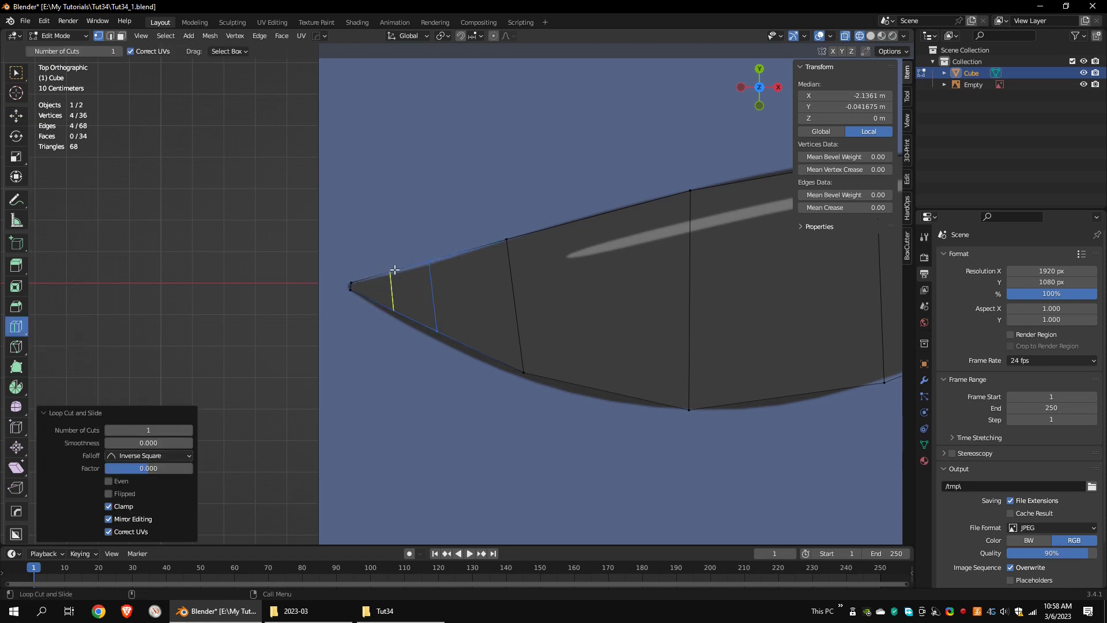
left_click(16, 115)
left_click_drag(409, 239, 420, 268)
left_click_drag(464, 305, 398, 346)
left_click_drag(437, 331, 426, 335)
Adjust the lower and upper vertices of the column behind the new loop cut to follow the blade outline
left_click_drag(565, 346, 495, 401)
left_click_drag(523, 372, 522, 379)
scroll(624, 331, "down", 4)
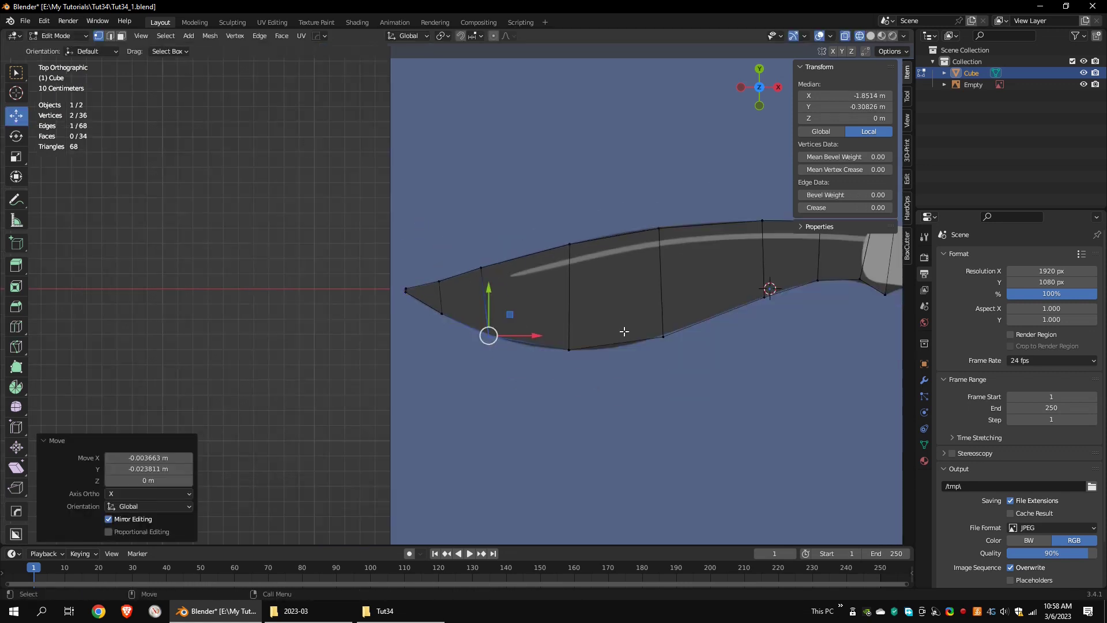
middle_click_drag(624, 332, 535, 340, "shift")
left_click_drag(372, 252, 416, 295)
left_click_drag(392, 276, 397, 274)
Add a Subdivision Surface modifier to the blade mesh
left_click(924, 380)
left_click(982, 255)
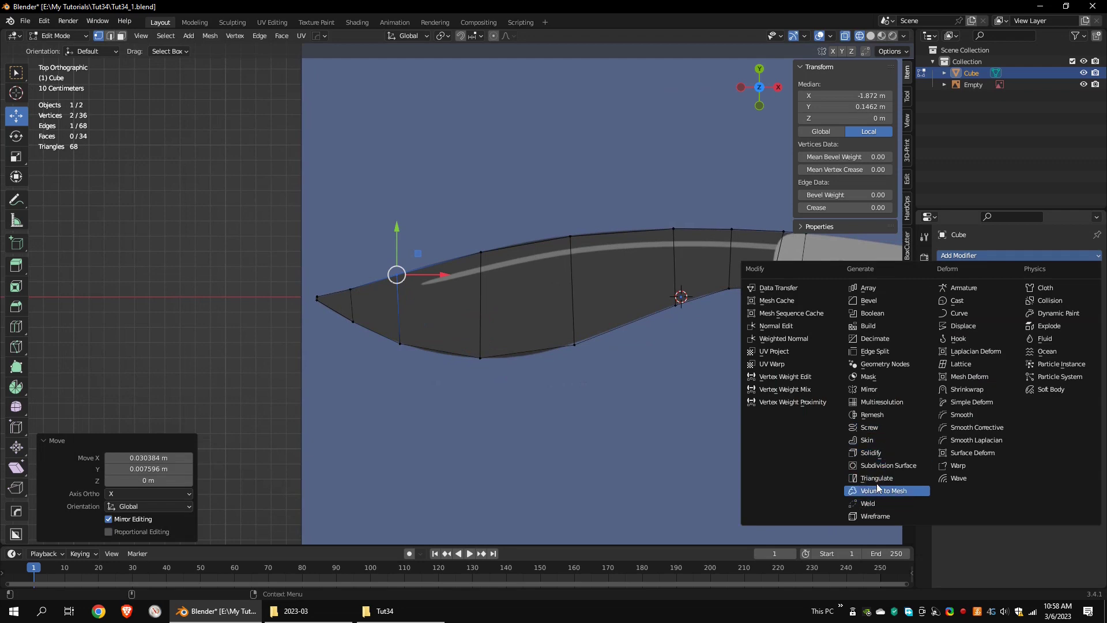
left_click(881, 464)
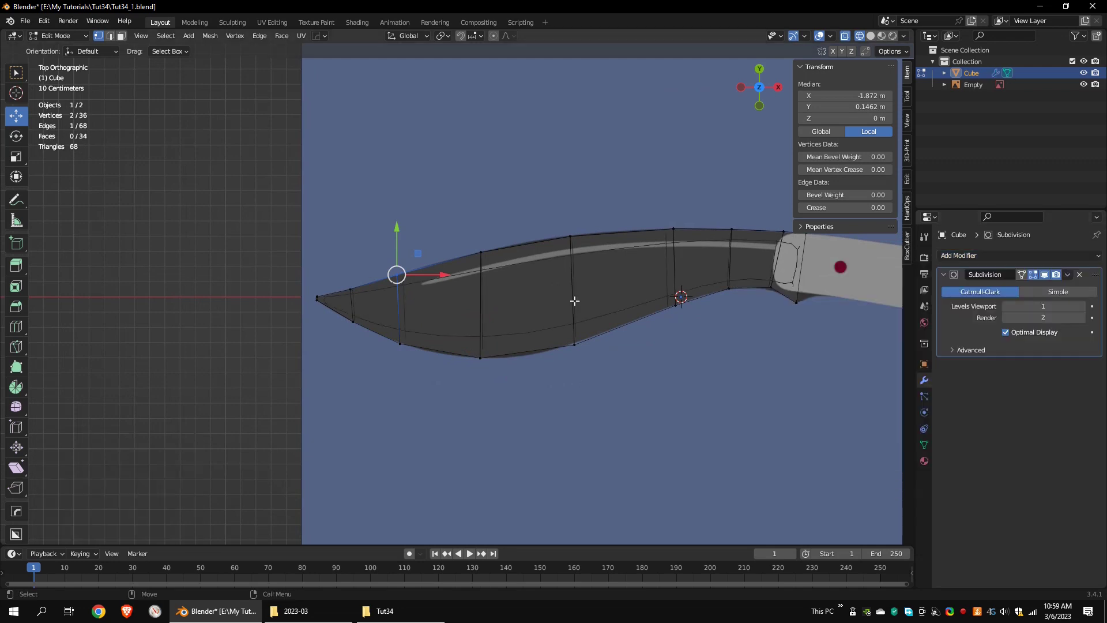
Add one horizontal loop cut around the blade mesh at mid-height
scroll(571, 323, "down", 3)
middle_click_drag(574, 301, 581, 254)
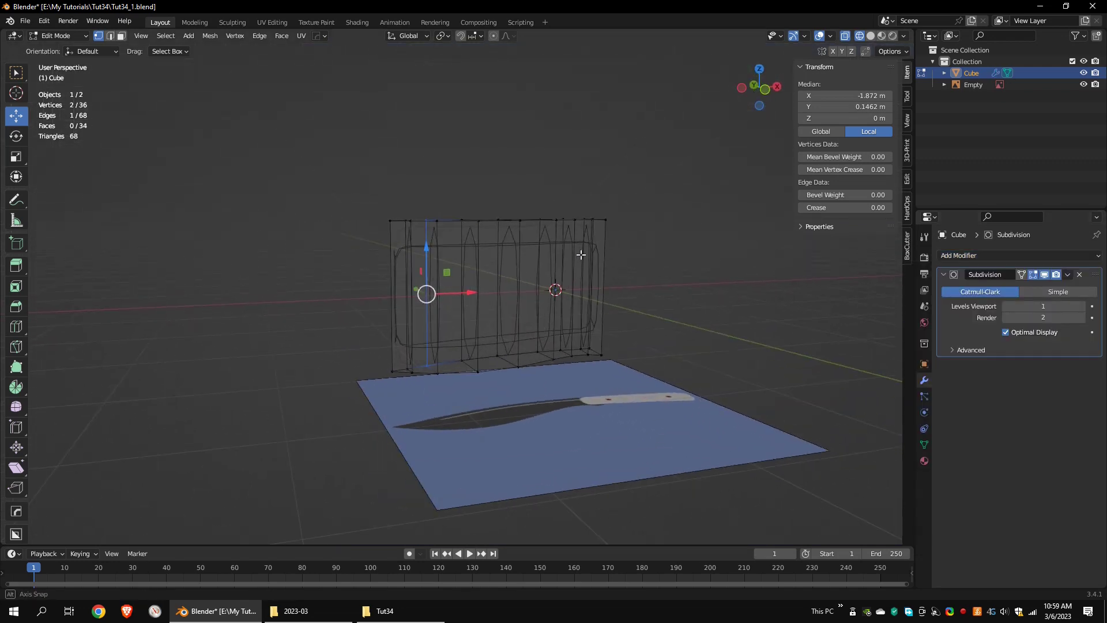
left_click(16, 326)
left_click(605, 293)
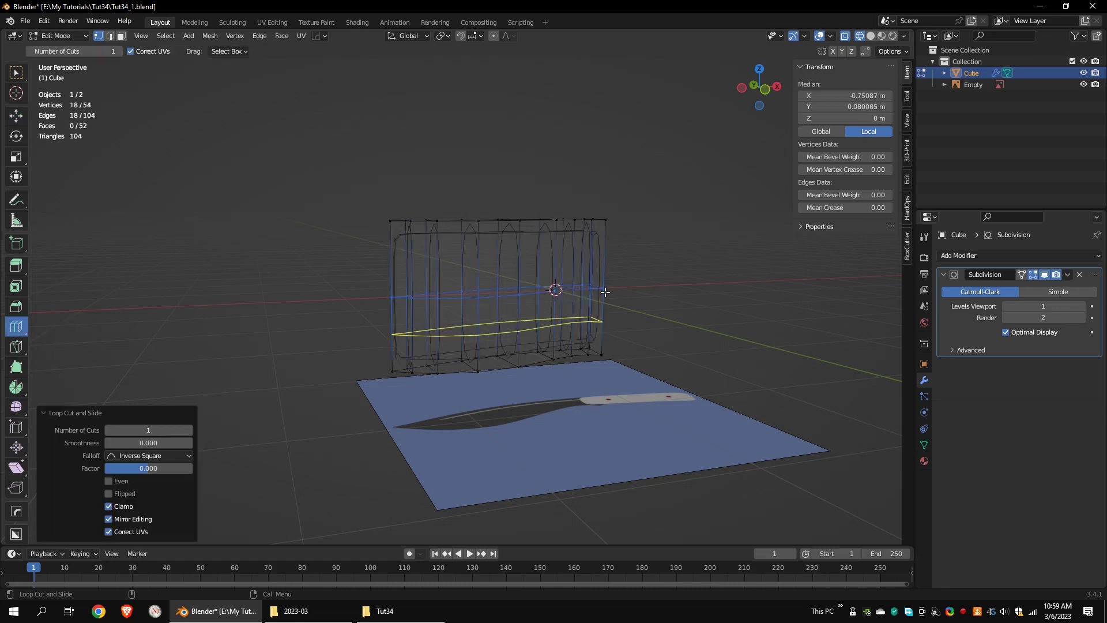
Delete the vertices of the blade mesh's lower half, below the middle loop
left_click(16, 117)
middle_click_drag(661, 331, 658, 291)
left_click_drag(659, 294, 244, 371)
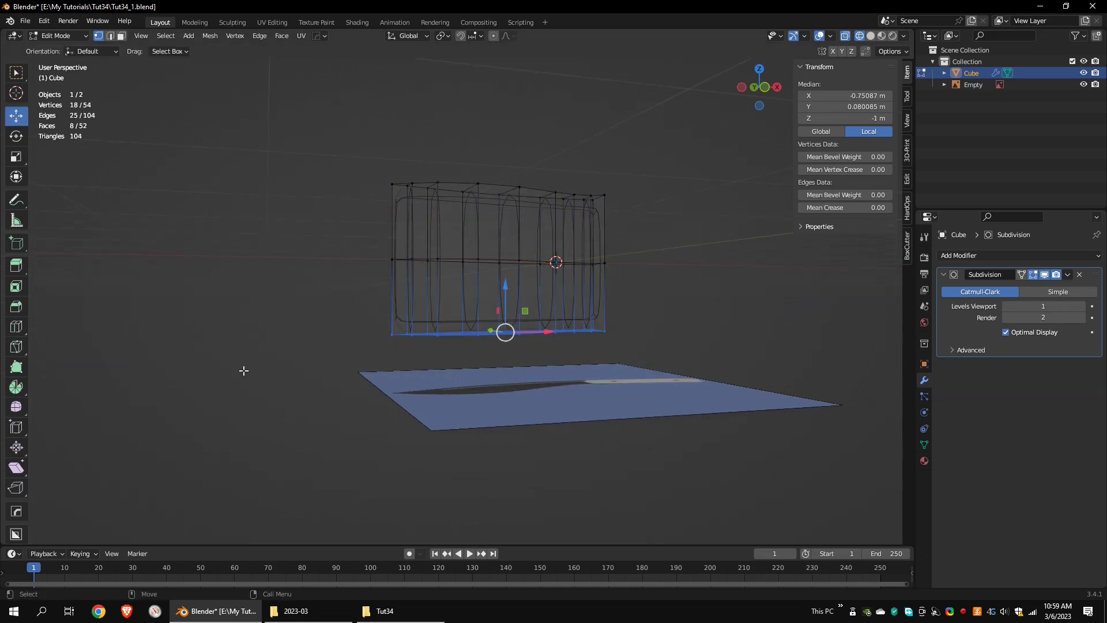
key("x")
left_click(682, 283)
Add a Mirror modifier on the Z axis only, place it before Subdivision, and set Subdivision's viewport levels to 2
left_click(1039, 255)
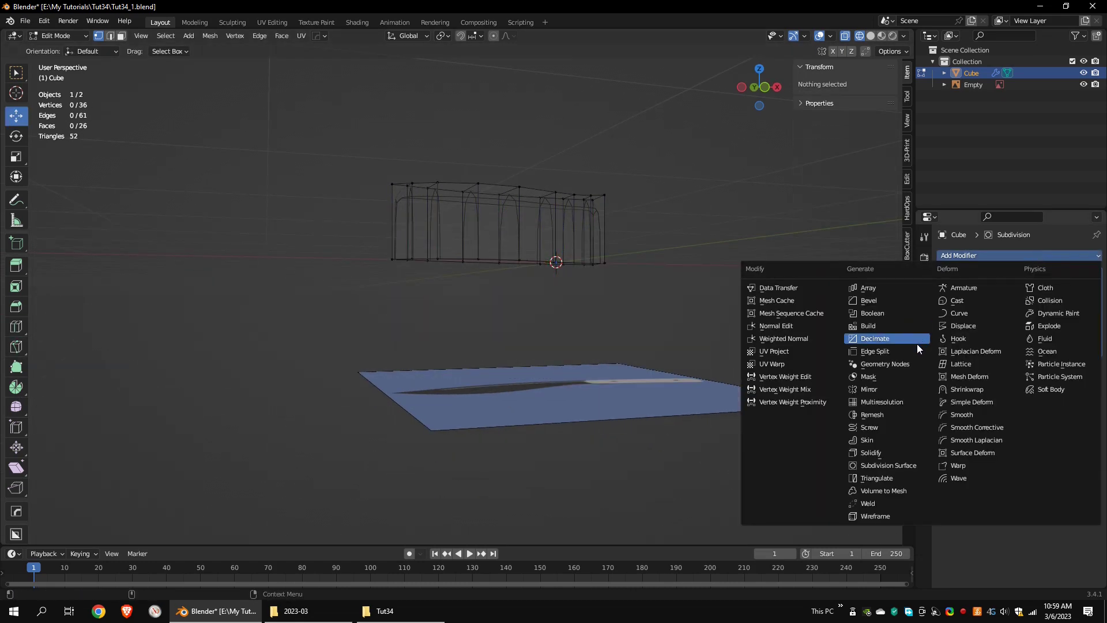
left_click(875, 390)
left_click(1068, 383)
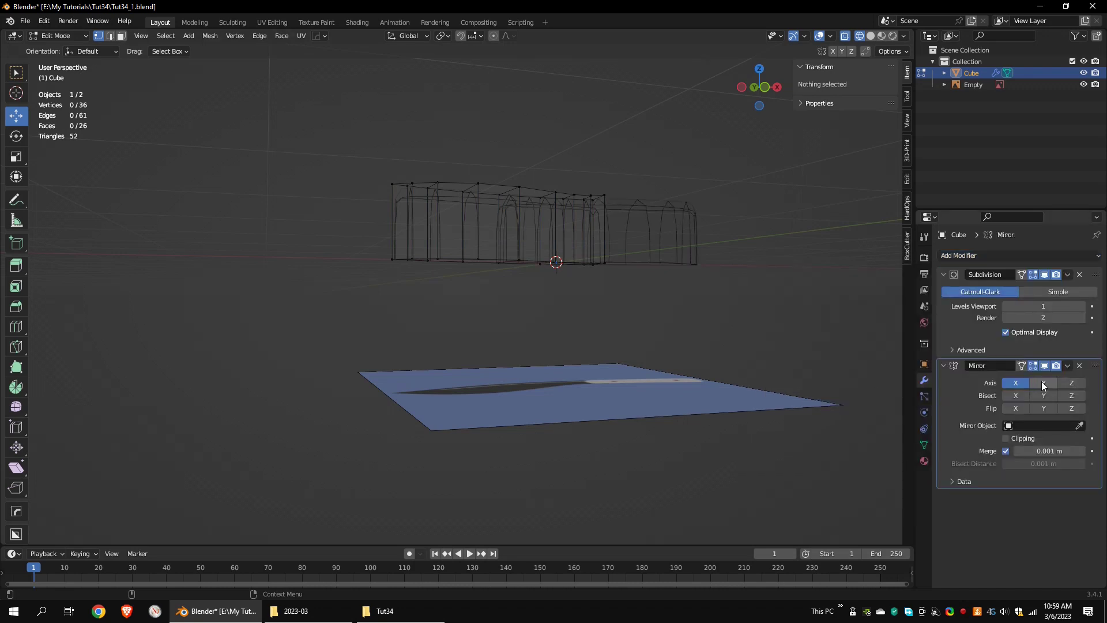
left_click(1022, 382)
left_click_drag(1096, 276, 1081, 442)
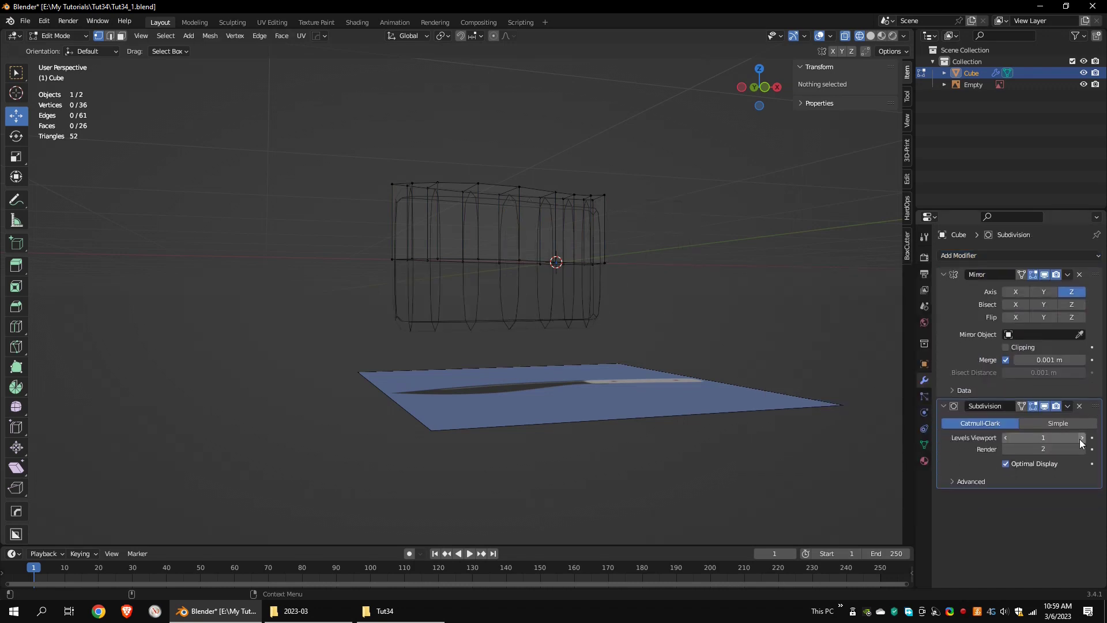
Thin the blade by lowering all its top vertices along Z to about 0.044 m
middle_click_drag(608, 181, 600, 219)
left_click_drag(675, 194, 380, 248)
left_click_drag(518, 170, 528, 240)
scroll(529, 240, "up", 7)
left_click_drag(655, 211, 656, 225)
middle_click_drag(582, 190, 575, 259)
left_click_drag(575, 259, 559, 294, "alt")
scroll(558, 294, "down", 4)
middle_click_drag(558, 294, 541, 276, "alt")
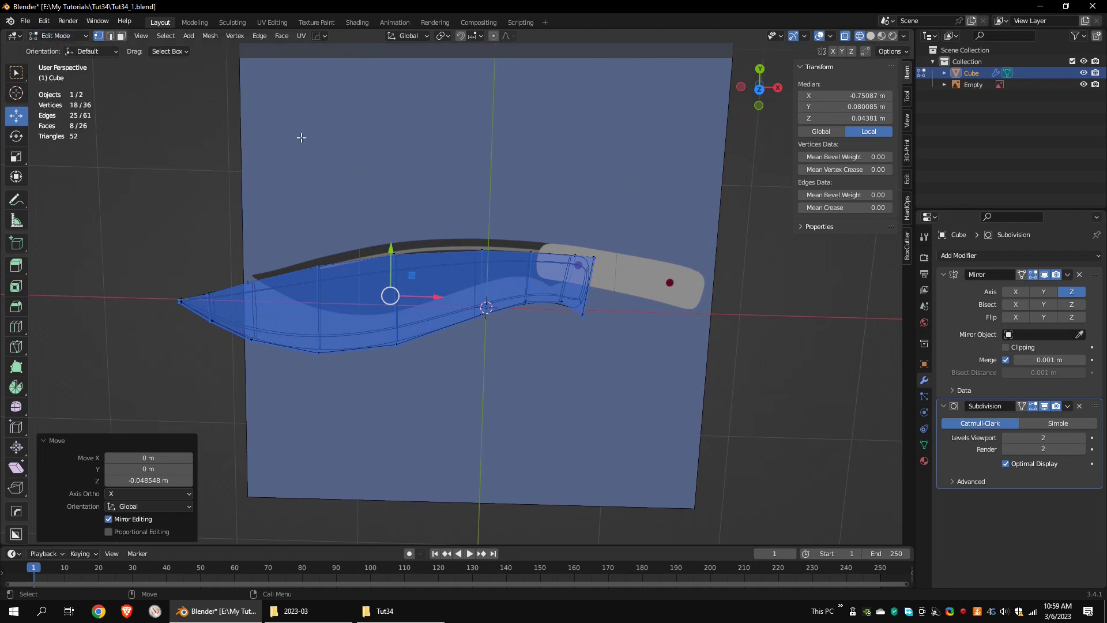
Extrude the blade's rear end face about 1.62 m to the far end of the handle
key("ctrl+alt+q")
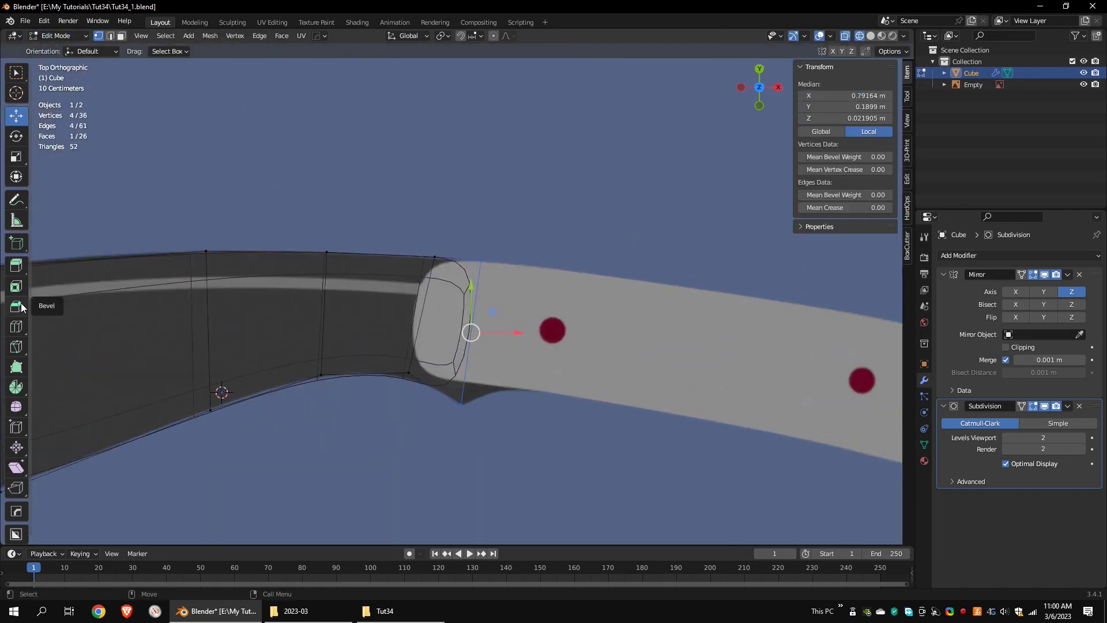
left_click(16, 265)
left_click_drag(507, 316, 798, 396)
left_click(11, 118)
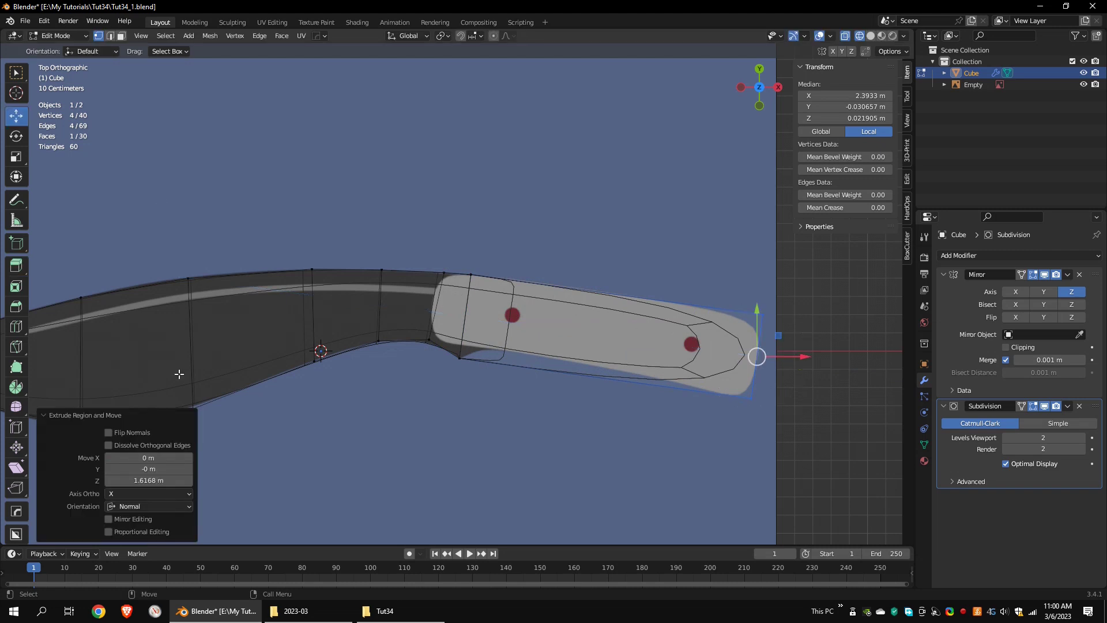
Add four evenly spaced loop cuts across the extruded handle section
left_click(16, 328)
left_click(579, 304)
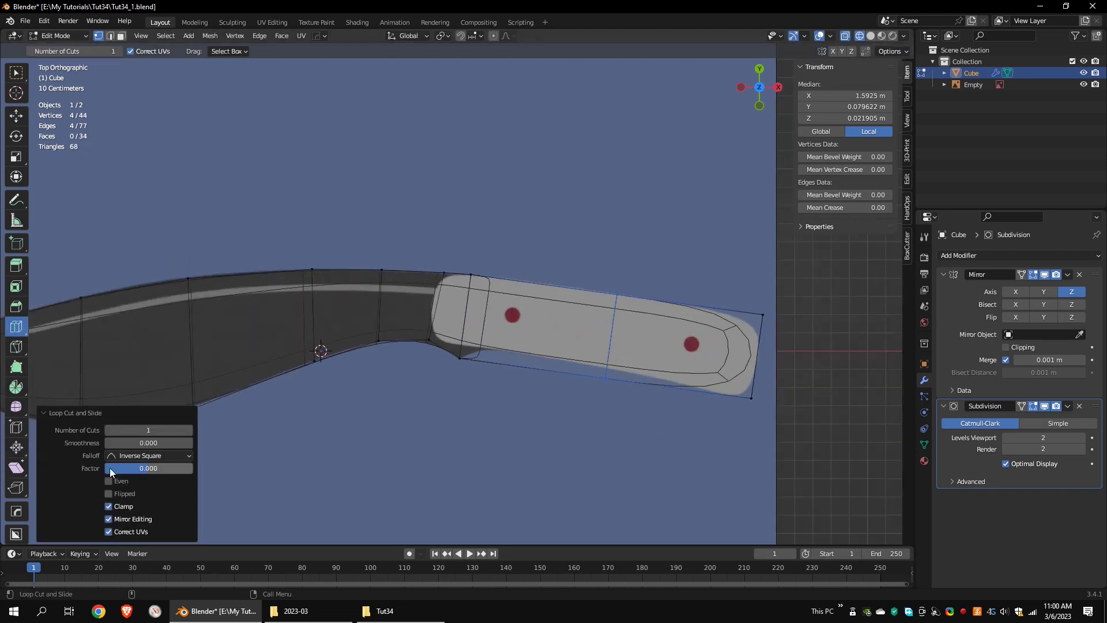
left_click(190, 430)
left_click(190, 430)
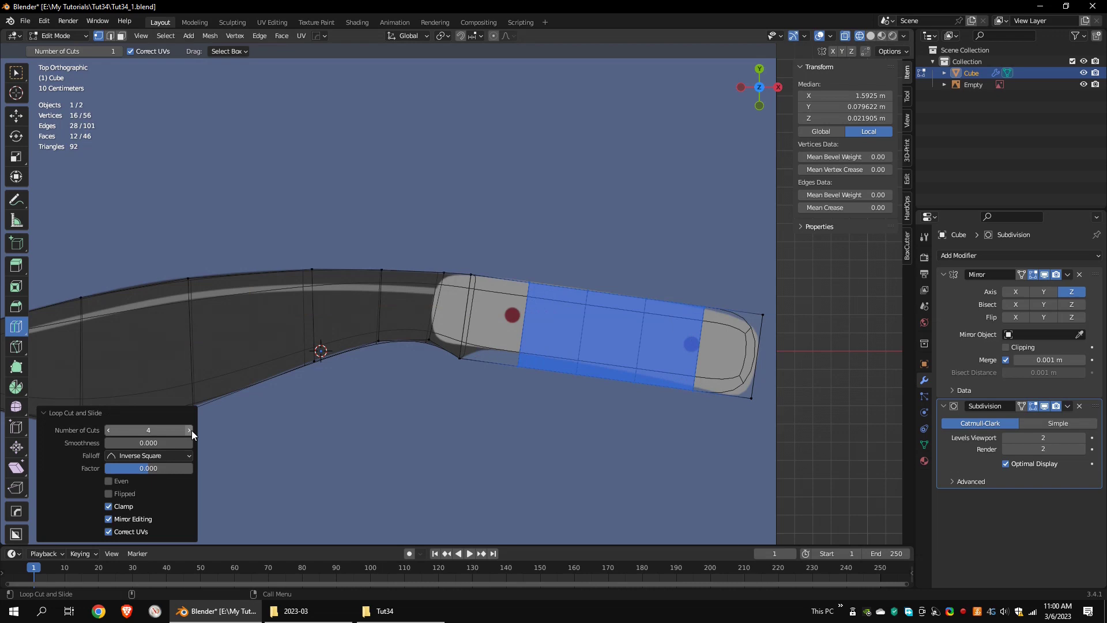
Move the vertices of the loops at the front of the handle to follow the reference outline
left_click(20, 117)
scroll(457, 296, "up", 3)
left_click_drag(583, 254, 528, 430)
left_click_drag(555, 343, 501, 333)
left_click_drag(498, 406, 468, 400)
scroll(457, 293, "up", 4)
left_click_drag(409, 216, 354, 221)
left_click_drag(506, 224, 462, 221)
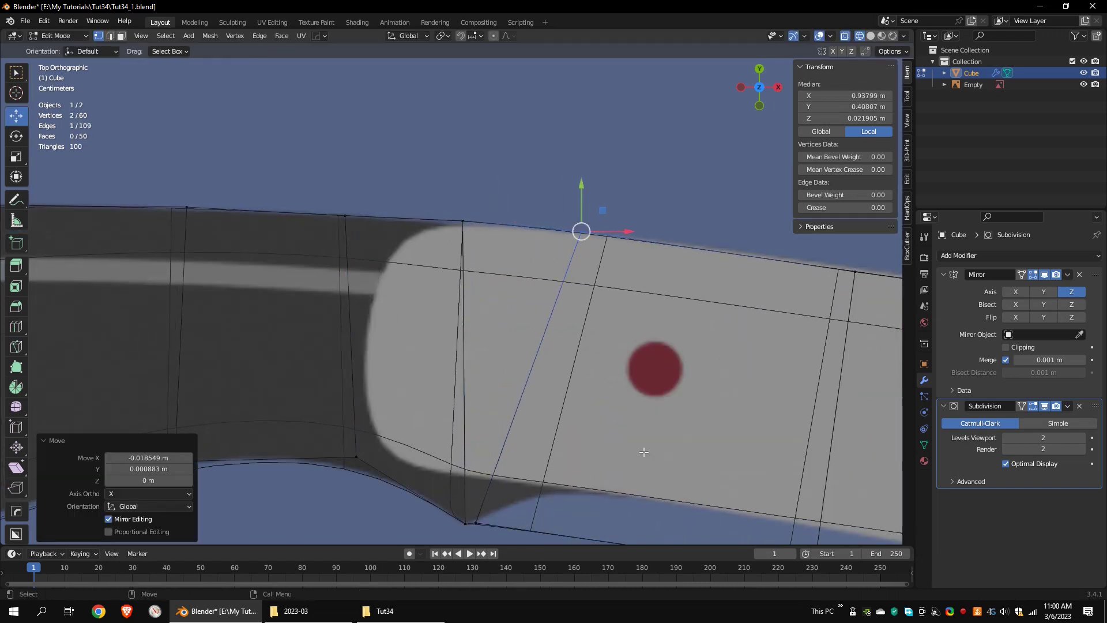
Reposition the vertices along the handle's lower edge to trace the curve behind the finger notch in the reference
middle_click_drag(644, 452, 518, 267, "shift")
scroll(352, 341, "up", 5)
left_click(346, 340)
left_click_drag(346, 341, 358, 336)
left_click_drag(448, 292, 363, 357)
scroll(363, 356, "down", 6)
left_click_drag(598, 441, 361, 378)
left_click_drag(740, 468, 442, 379)
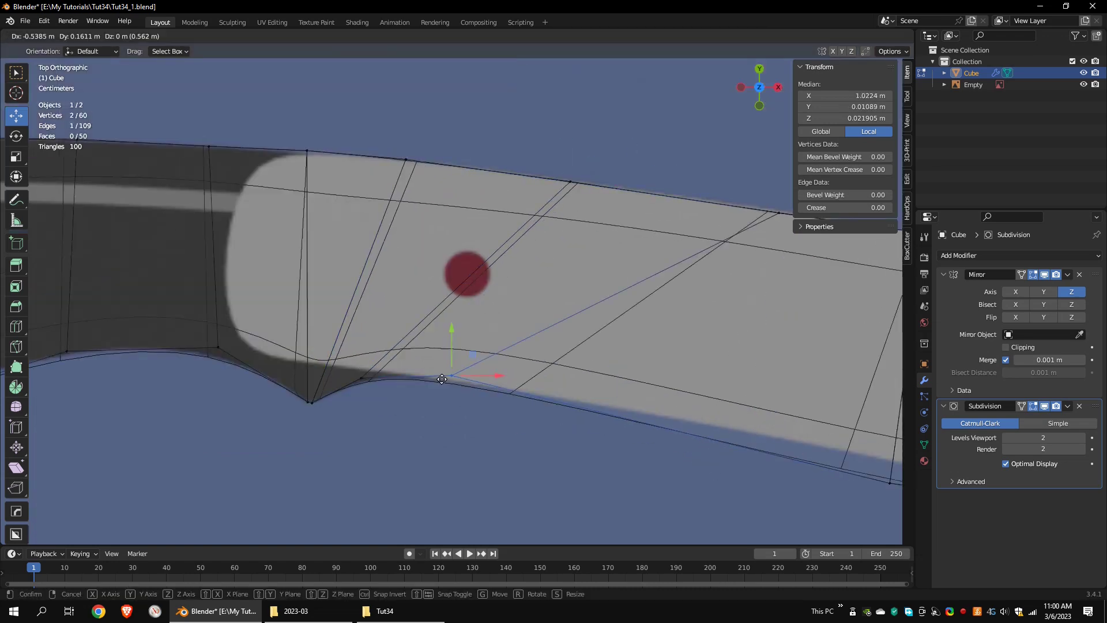
Align the remaining vertices toward the rear of the handle with the reference outline
scroll(442, 379, "down", 3)
left_click_drag(617, 364, 648, 398)
middle_click_drag(664, 323, 551, 317, "shift")
left_click_drag(692, 234, 727, 271)
left_click_drag(690, 396, 695, 403)
Nudge the blade's lower-edge vertices near the 3D cursor up along Y to match the reference
scroll(451, 301, "down", 2)
middle_click_drag(231, 276, 770, 293, "shift")
left_click(477, 239)
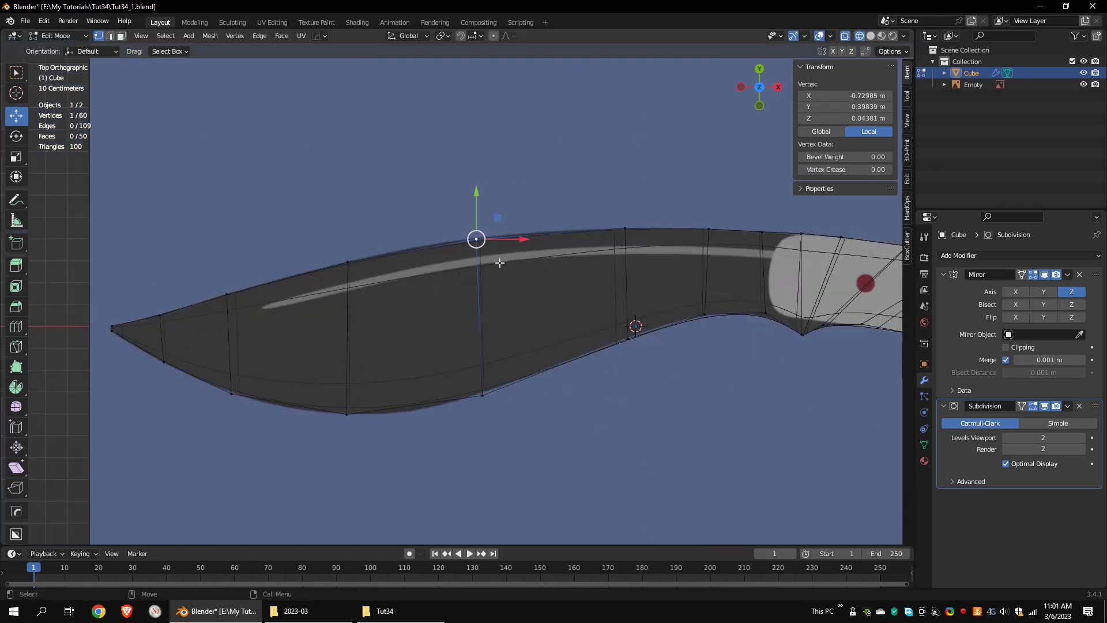
middle_click_drag(499, 263, 479, 380)
key("KP_7")
scroll(480, 323, "up", 2)
middle_click_drag(750, 291, 430, 274, "shift")
left_click_drag(344, 302, 280, 360)
left_click_drag(310, 292, 310, 287)
Lower the vertices at the bottom of the blade's belly slightly along Y to fit the reference curve
middle_click_drag(95, 412, 511, 323, "shift")
left_click_drag(542, 352, 490, 302)
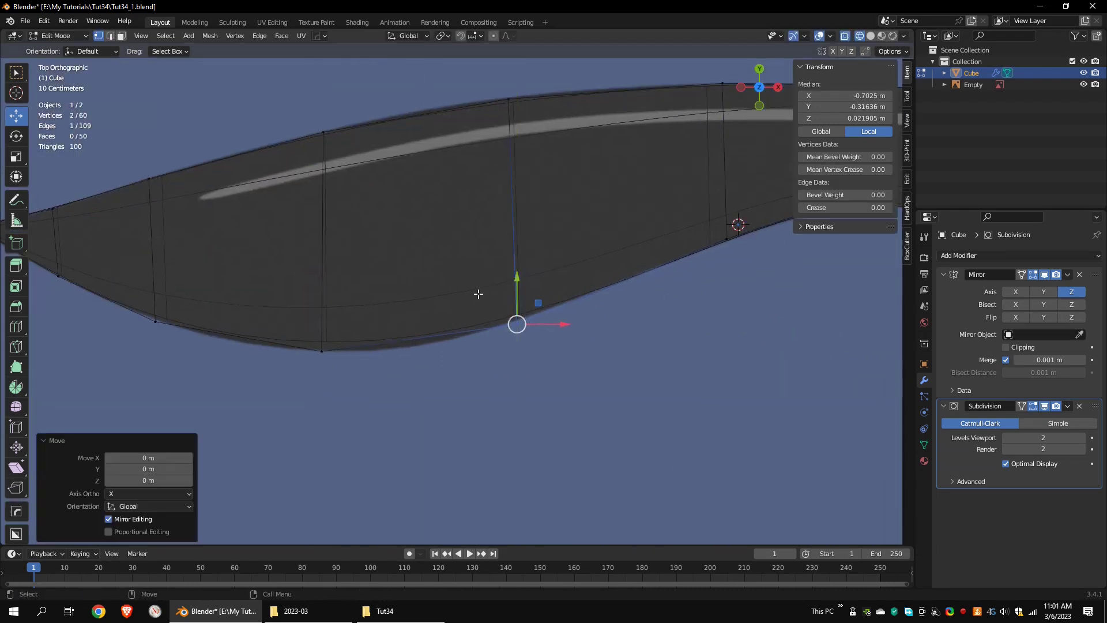
left_click_drag(357, 323, 300, 375)
left_click_drag(322, 306, 322, 315)
left_click_drag(484, 291, 566, 381)
middle_click_drag(565, 380, 483, 419, "shift")
Add one loop cut across the blade just behind its widest point and undo the extra cut made behind it
left_click(16, 326)
left_click(335, 259)
left_click(534, 231)
key("ctrl+z")
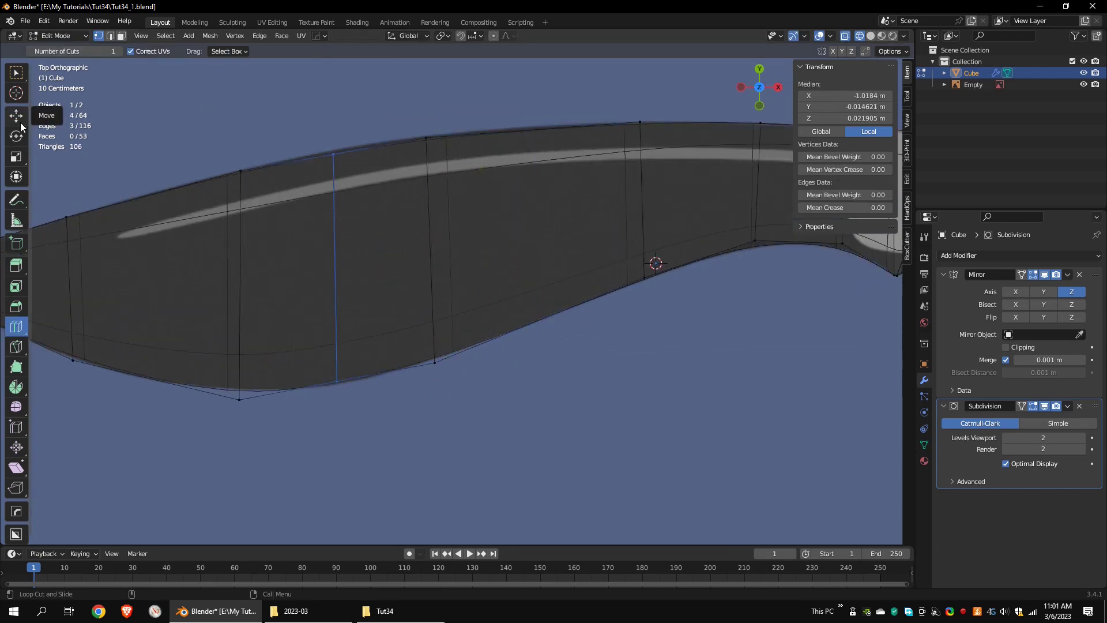
Reposition the vertices around the new blade cut so the spine and lower edge follow the reference evenly
left_click(16, 116)
left_click_drag(426, 138, 487, 130)
left_click_drag(435, 362, 487, 341)
middle_click_drag(340, 323, 483, 316, "shift")
left_click_drag(383, 164, 364, 166)
left_click_drag(381, 392, 360, 388)
left_click_drag(254, 336, 215, 365)
left_click_drag(497, 340, 496, 343)
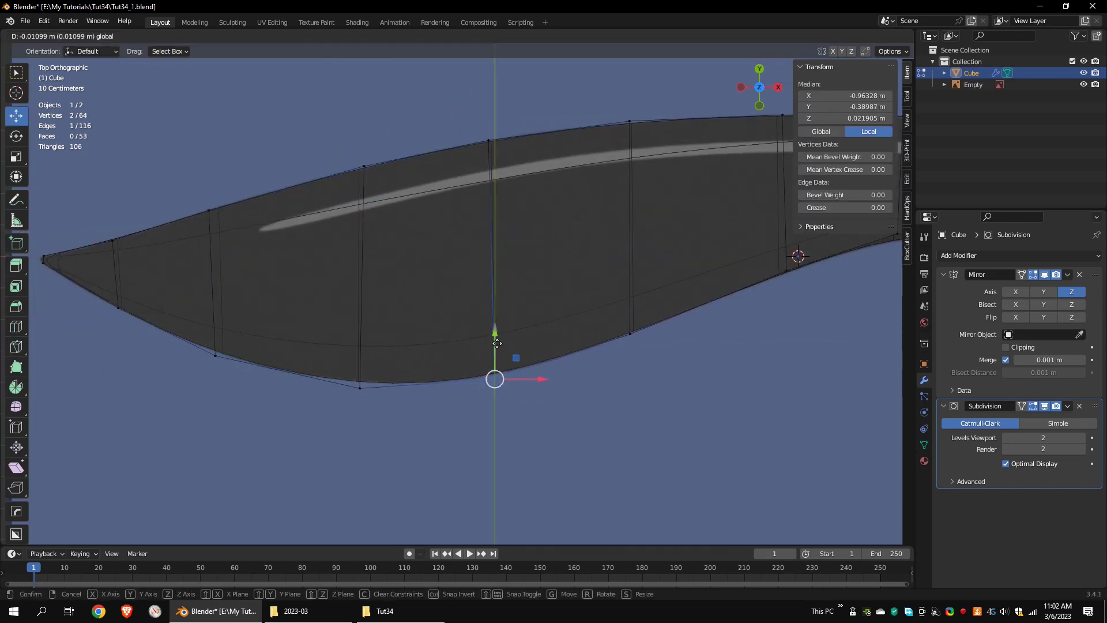
Add a centred lengthwise loop cut along the whole knife from tip to handle end
scroll(497, 343, "down", 6)
middle_click_drag(415, 415, 374, 361)
left_click(20, 334)
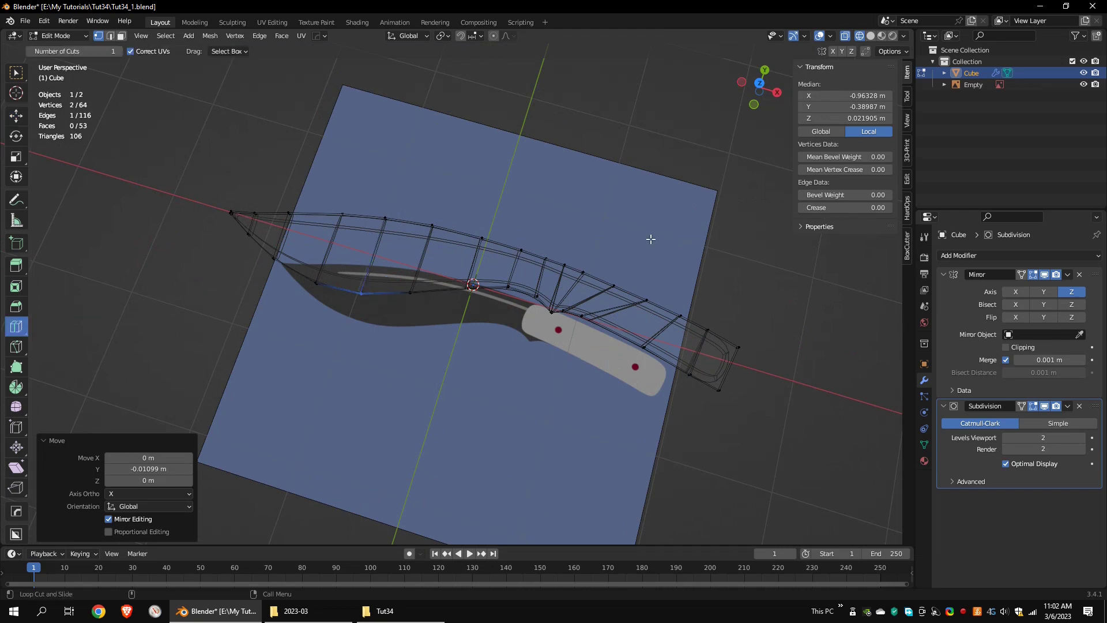
left_click(580, 291)
Nudge the vertices at the very tip of the blade about 0.0006 m along Y
key("KP_7")
scroll(370, 236, "up", 4)
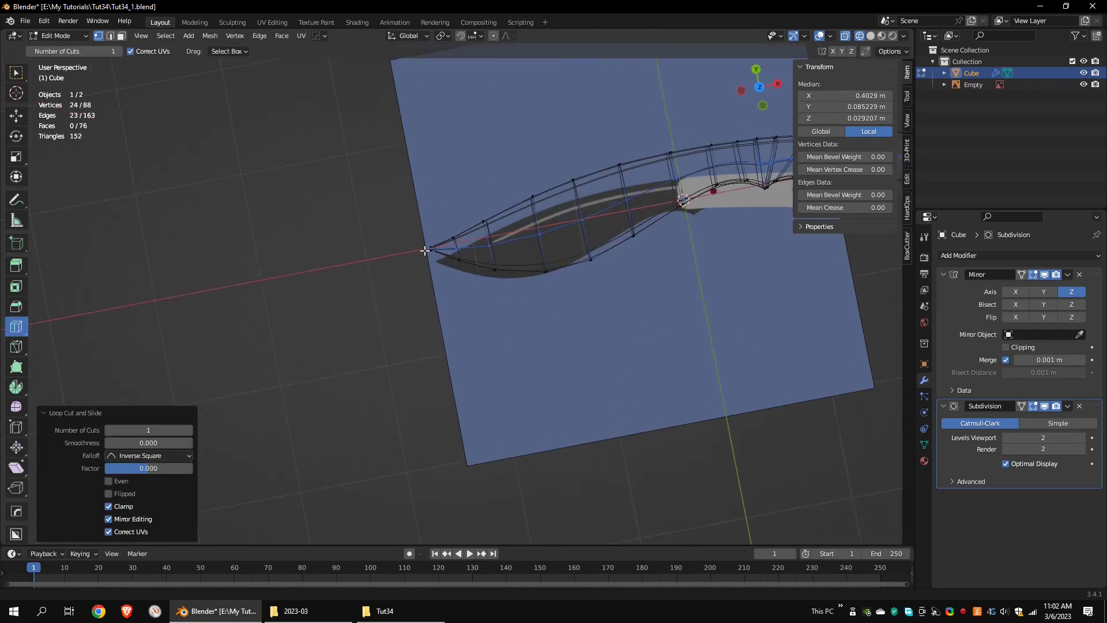
scroll(383, 248, "up", 11)
left_click(16, 116)
left_click_drag(403, 280, 441, 387)
left_click_drag(418, 332, 418, 330)
Add lengthwise loop cuts close to the knife's spine with factor -0.746 and close to its lower edge with factor 0.539 and Even on
scroll(421, 328, "down", 16)
middle_click_drag(490, 325, 187, 347, "shift")
left_click(16, 326)
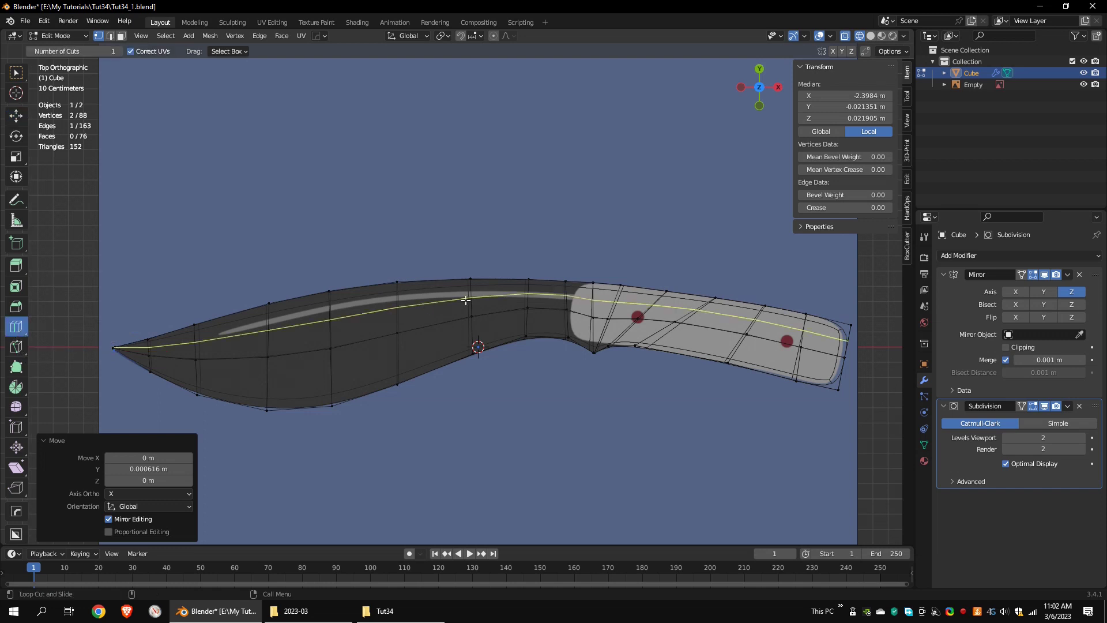
left_click_drag(467, 300, 471, 293)
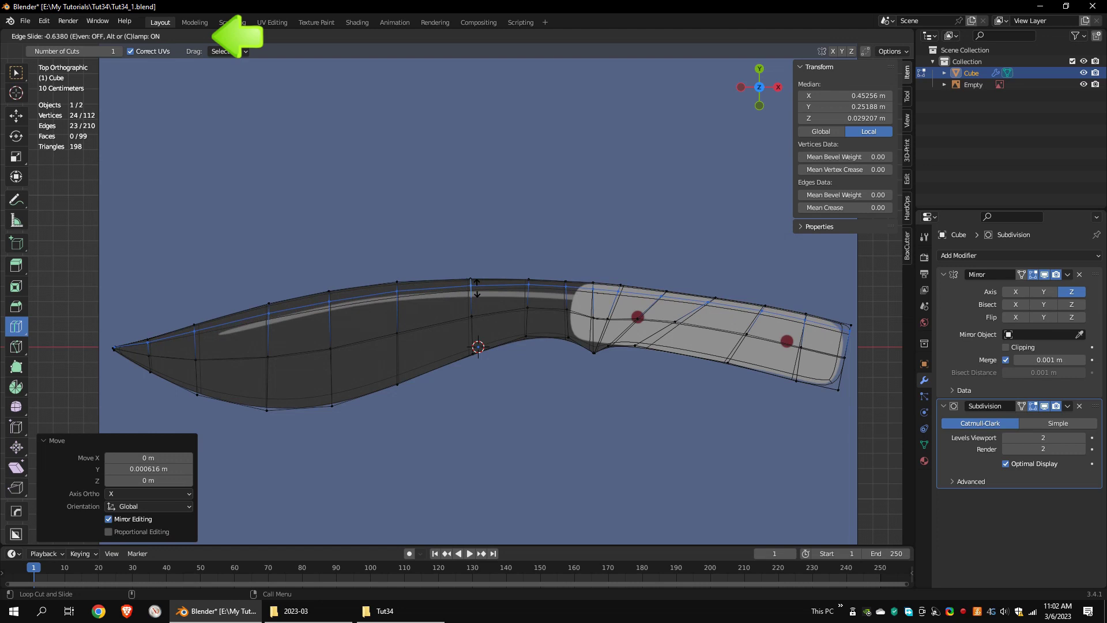
mouse_move(476, 289)
left_mouse_down()
mouse_move(471, 311)
mouse_move(485, 284)
left_mouse_up()
key("e")
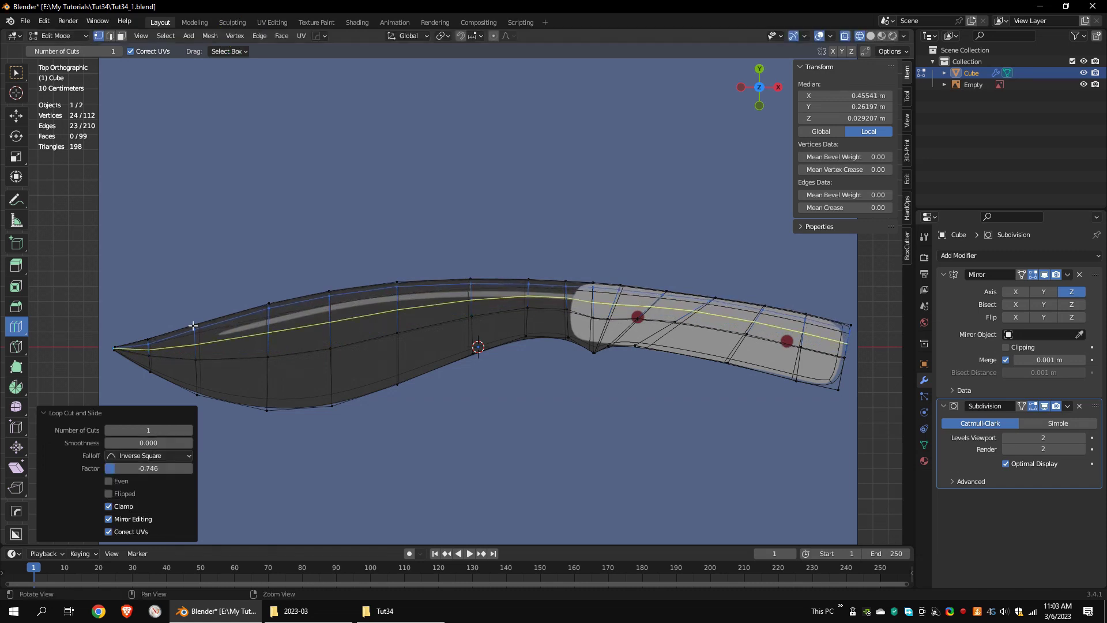
left_click_drag(526, 321, 528, 324)
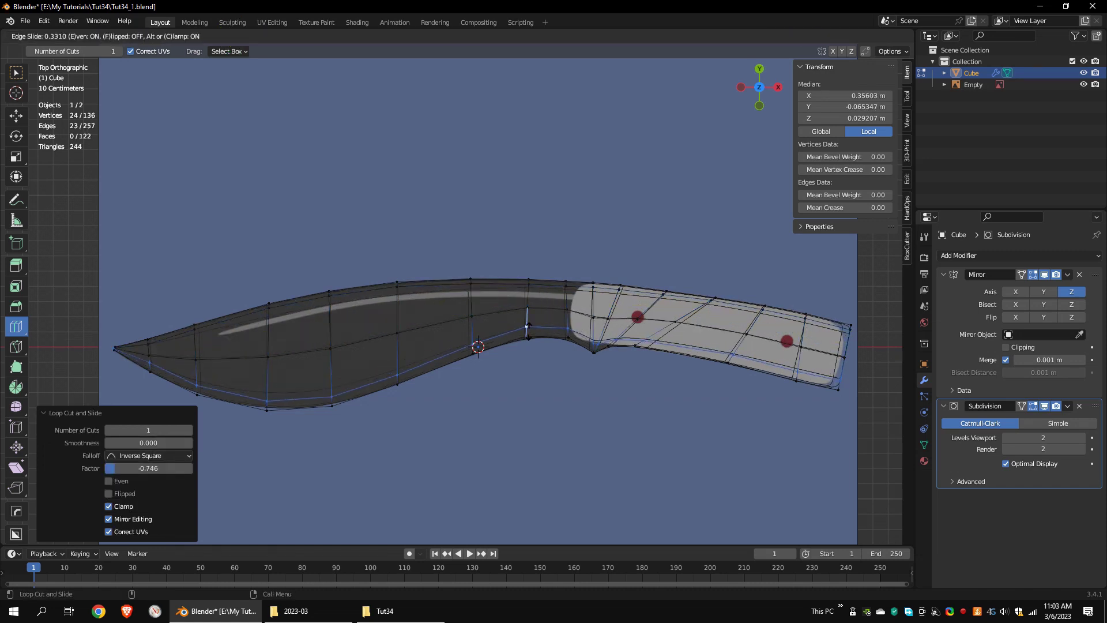
left_click(528, 331)
Add a loop cut close to the handle's rear end with factor -0.767 and switch to solid shading
scroll(495, 257, "up", 6)
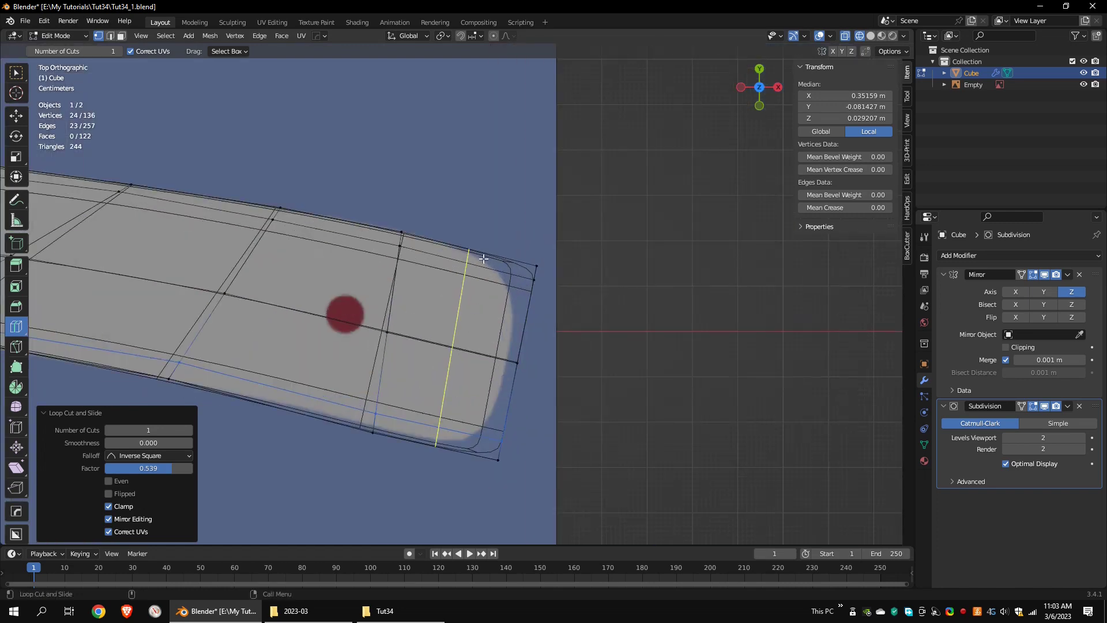
left_click_drag(483, 259, 529, 287)
left_click(16, 116)
key("shift+z")
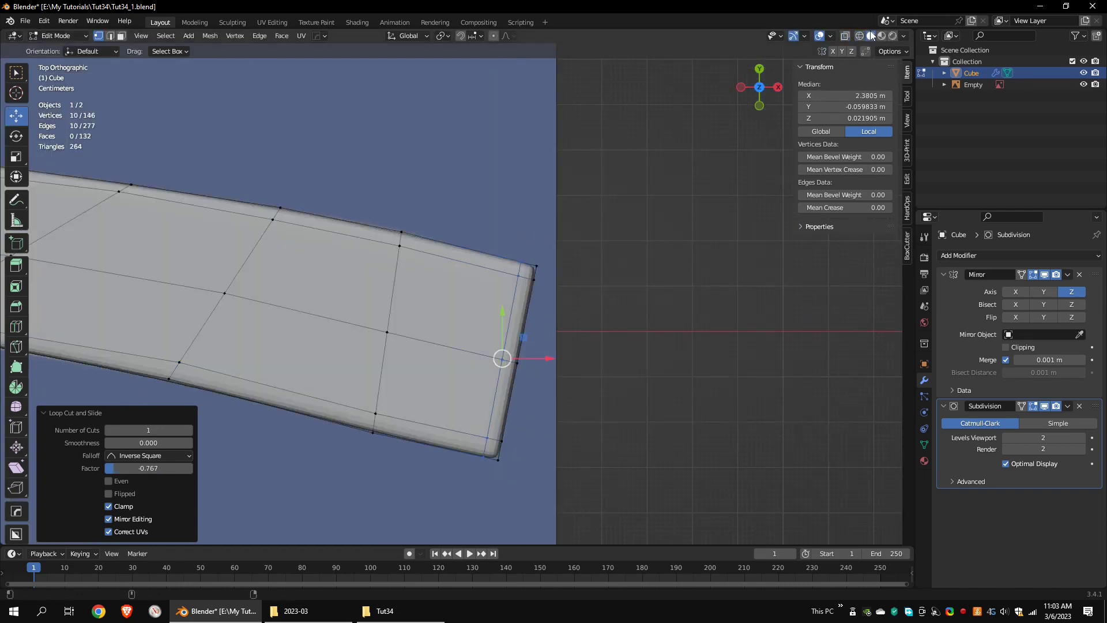
Merge the three top and three mid-plane vertices at the handle end's lower-edge corner using At Last
middle_click_drag(564, 336, 519, 249)
left_click(358, 318)
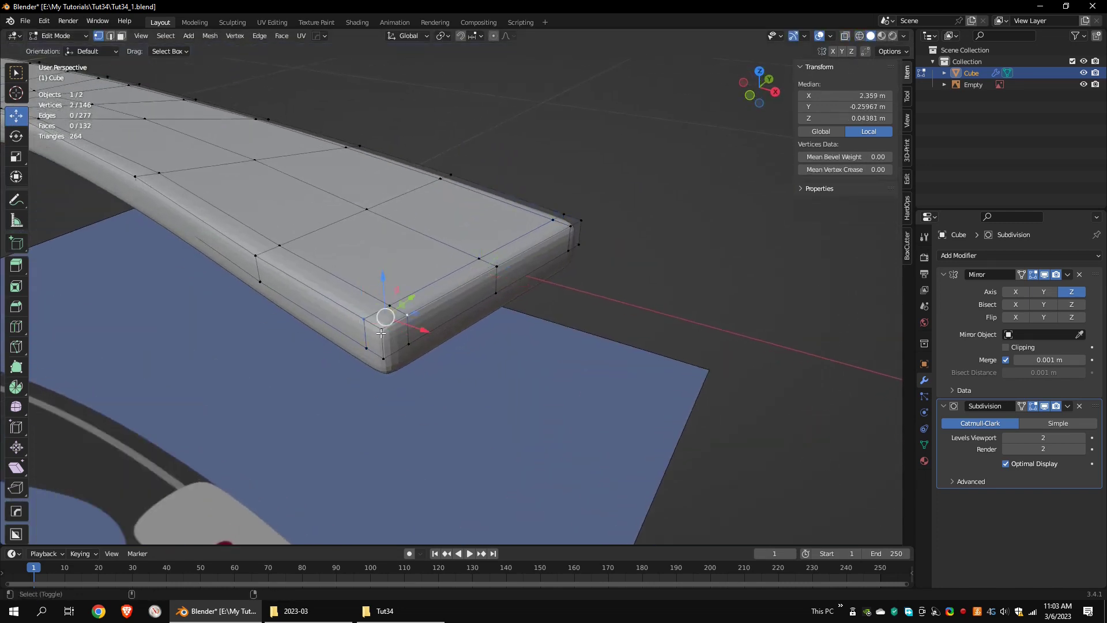
left_click(210, 36)
mouse_move(246, 124)
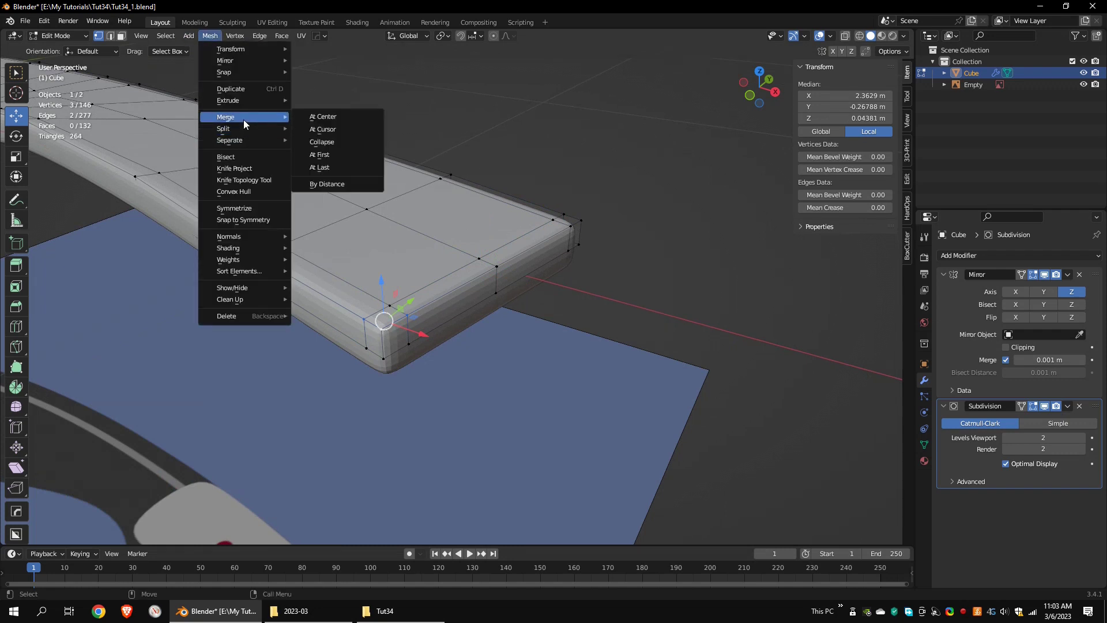
left_click(328, 168)
left_click(203, 37)
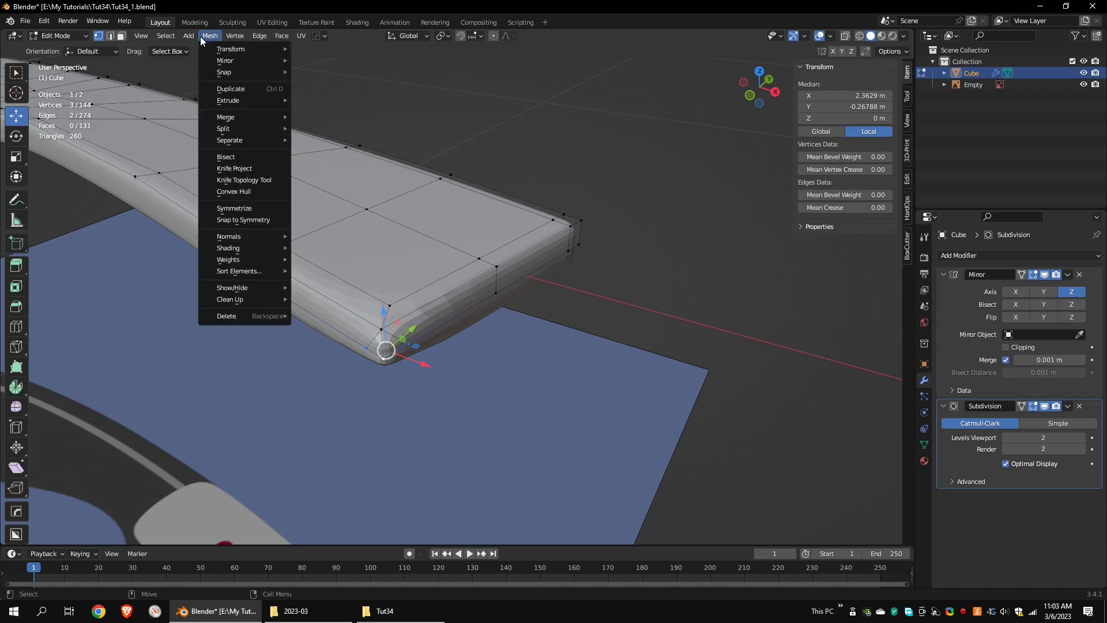
mouse_move(249, 124)
left_click(324, 169)
Merge the three top and three mid-plane vertices at the handle end's spine-side corner using At Last
middle_click_drag(325, 173, 186, 173)
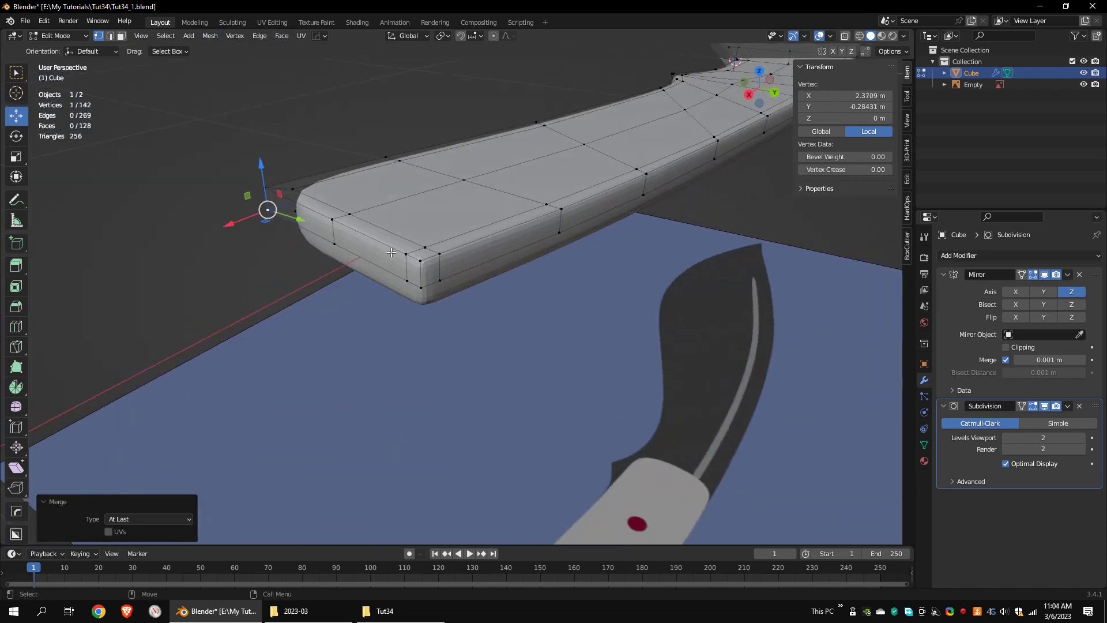
left_click(421, 260)
left_click(208, 36)
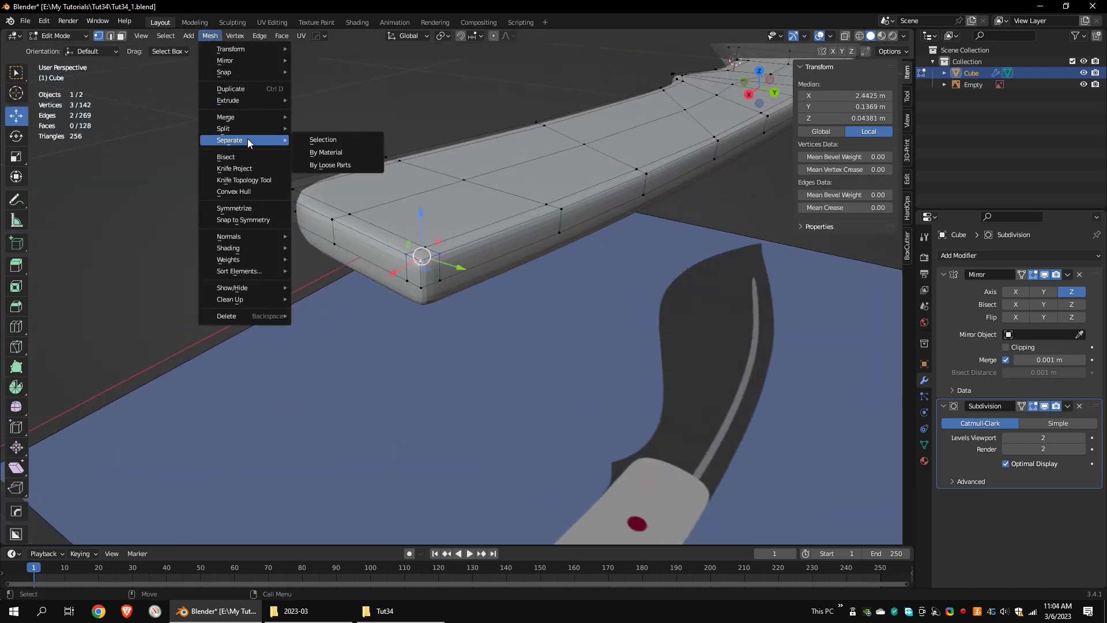
mouse_move(243, 117)
left_click(325, 167)
left_click(209, 37)
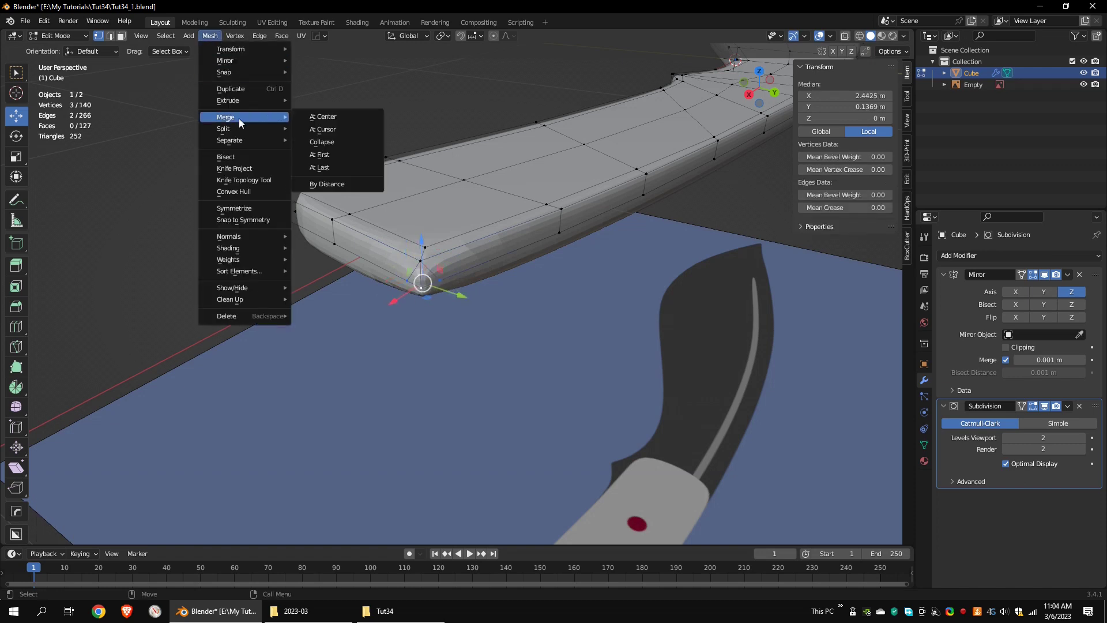
left_click(325, 167)
Nudge the edge at the blade tip slightly and add a loop cut close behind the tip with factor -0.847
middle_click_drag(325, 168, 865, 242)
scroll(580, 277, "down", 3)
middle_click_drag(254, 419, 383, 341)
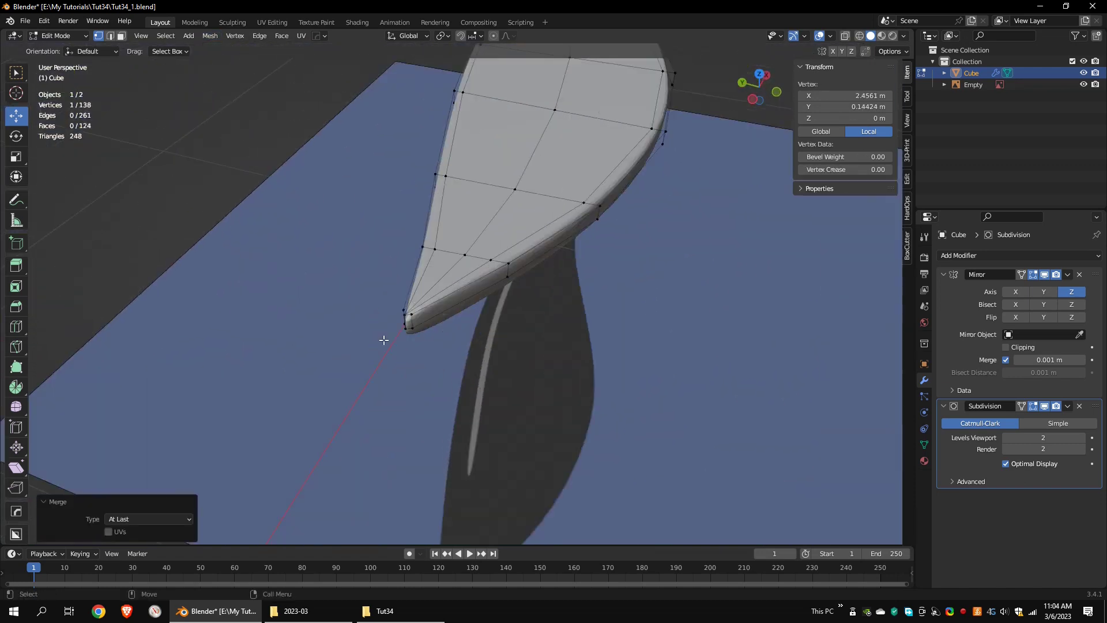
scroll(383, 341, "up", 4)
scroll(408, 356, "up", 2)
middle_click_drag(277, 415, 418, 402, "shift")
left_click(407, 438, "alt")
mouse_move(368, 435)
left_mouse_down()
mouse_move(381, 440)
mouse_move(364, 434)
left_mouse_up()
left_click(406, 456, "alt")
middle_click_drag(365, 434, 454, 333)
scroll(453, 333, "down", 2)
scroll(453, 333, "up", 1)
key("ctrl+r")
left_click_drag(483, 241, 465, 309)
scroll(499, 334, "up", 6)
left_click(16, 116)
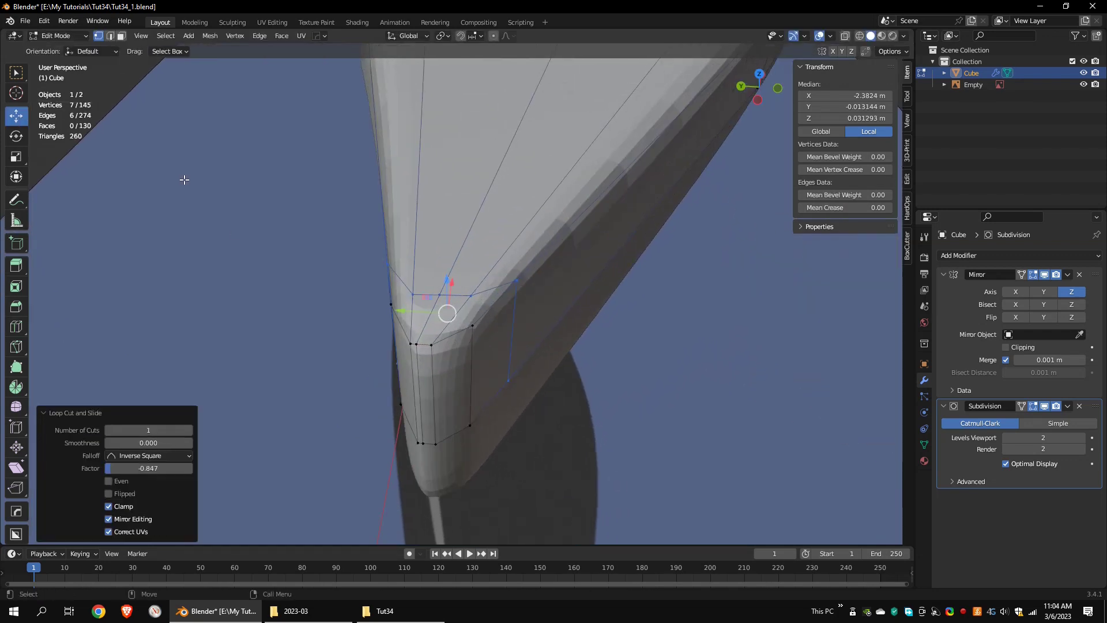
Merge the three top vertices at the blade tip's cutting-edge corner using At Last
middle_click_drag(431, 346, 490, 403, "shift")
left_click(500, 409)
left_click(579, 337, "shift")
left_click(538, 387, "shift")
scroll(488, 379, "down", 3)
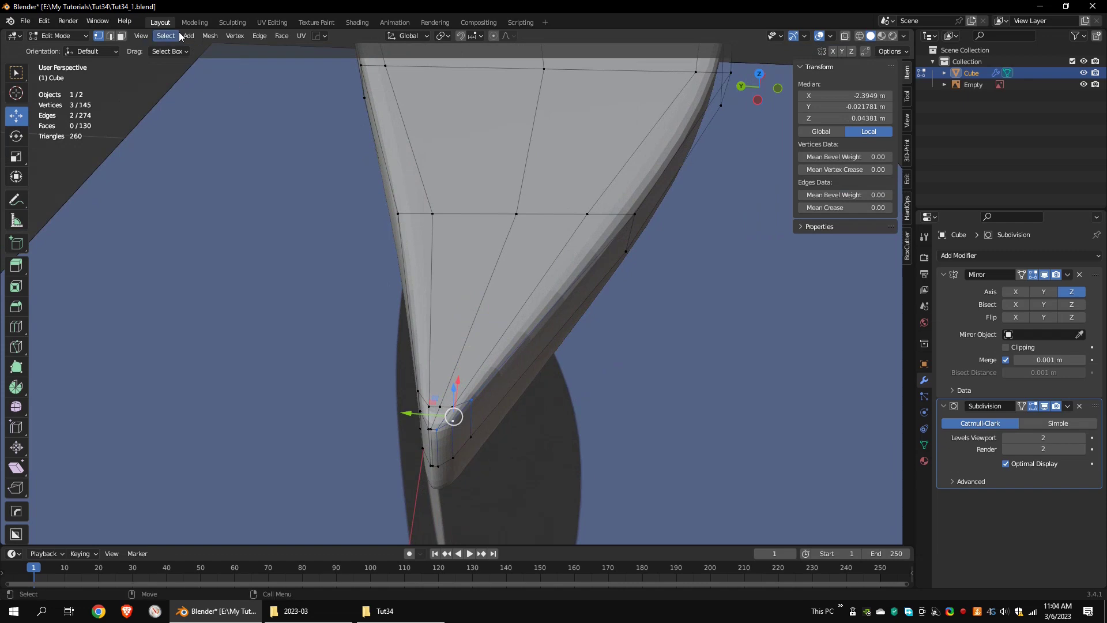
left_click(210, 36)
mouse_move(247, 117)
left_click(328, 164)
Merge the three mid-plane vertices below the tip's cutting-edge corner using At Last
left_click(437, 466)
left_click(471, 436, "shift")
left_click(452, 458, "shift")
left_click(210, 36)
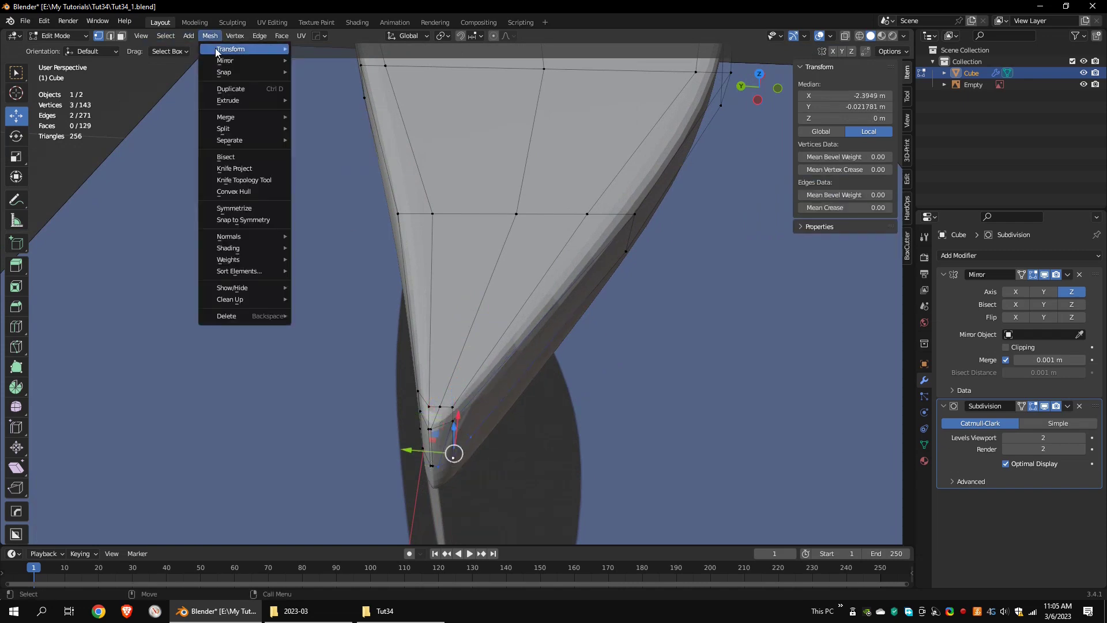
left_click(329, 166)
Merge the three top and three mid-plane vertices at the blade tip's spine-side corner using At Last
middle_click_drag(452, 392, 501, 395)
left_click(546, 308)
left_click(609, 340, "shift")
left_click(576, 329, "shift")
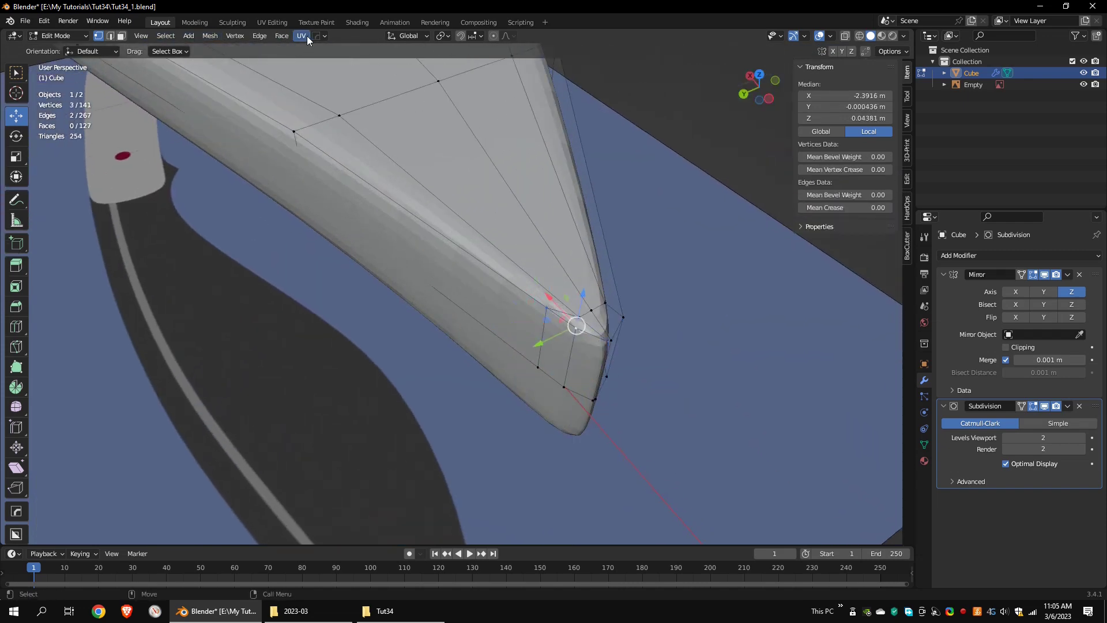
left_click(210, 36)
left_click(328, 166)
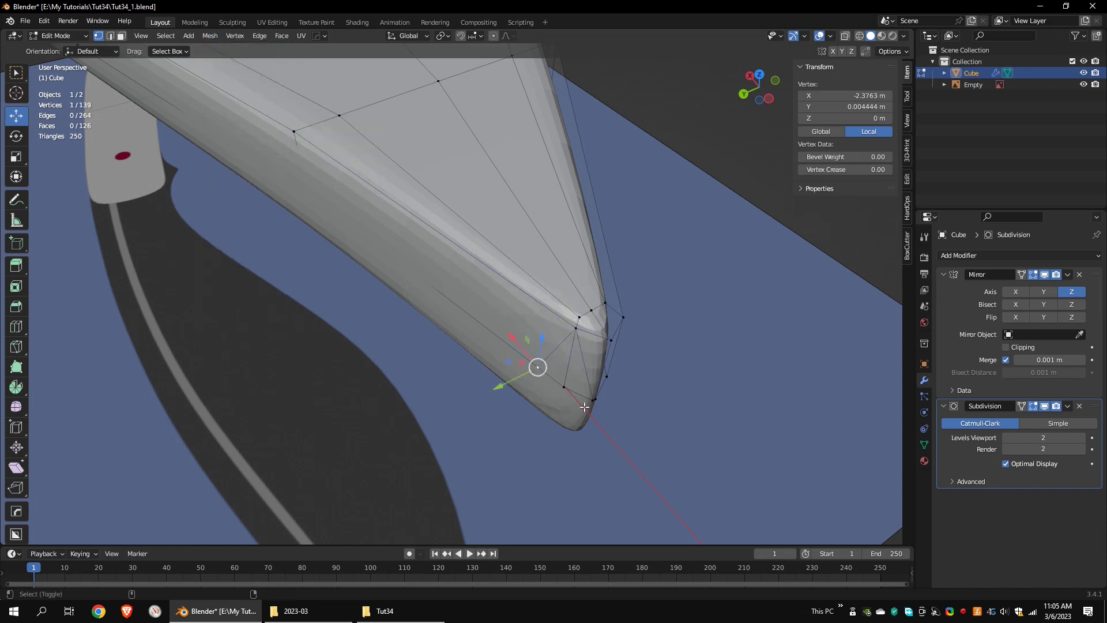
left_click(207, 35)
mouse_move(241, 118)
left_click(328, 165)
Move the middle top vertex at the blade tip slightly along X toward the point
left_click(592, 310)
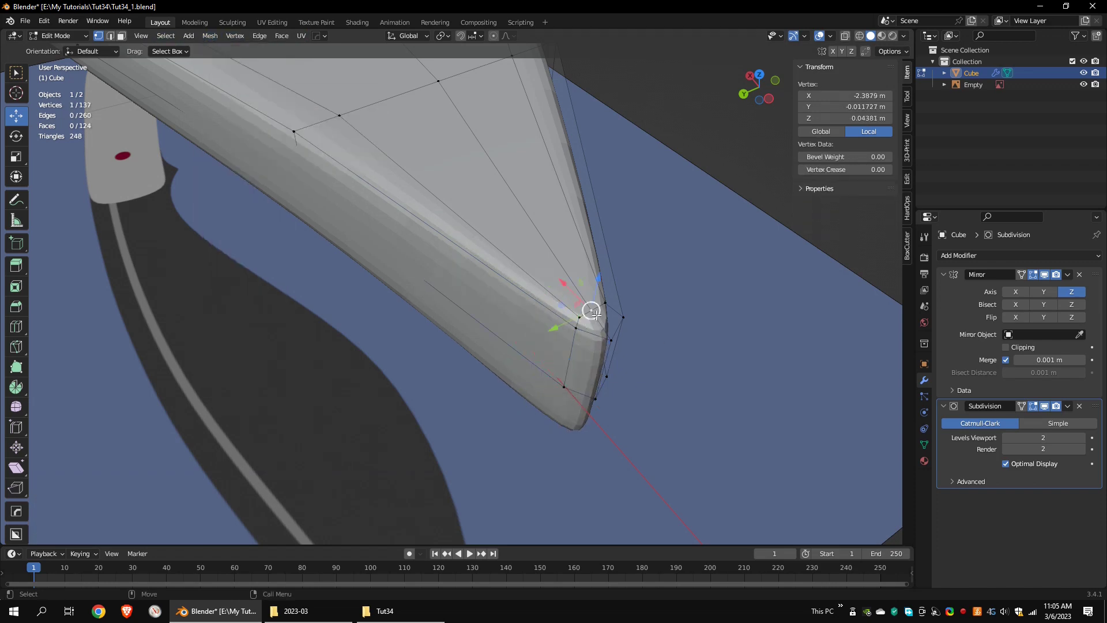
left_click_drag(565, 280, 571, 287)
middle_click_drag(570, 286, 536, 283)
Lower the two rows of top vertices along the blade's cutting edge along Z to about 0.005 m
left_click(536, 283, "shift")
middle_click_drag(605, 303, 372, 285)
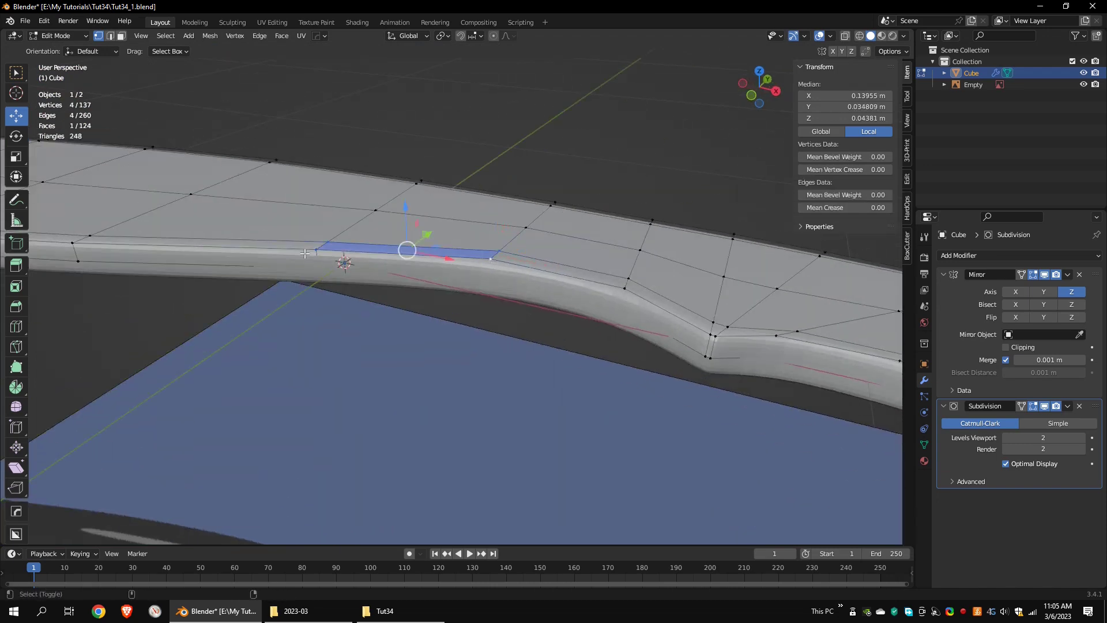
middle_click_drag(98, 229, 353, 265, "shift")
left_click_drag(354, 265, 317, 289, "shift")
middle_click_drag(147, 254, 329, 256, "shift")
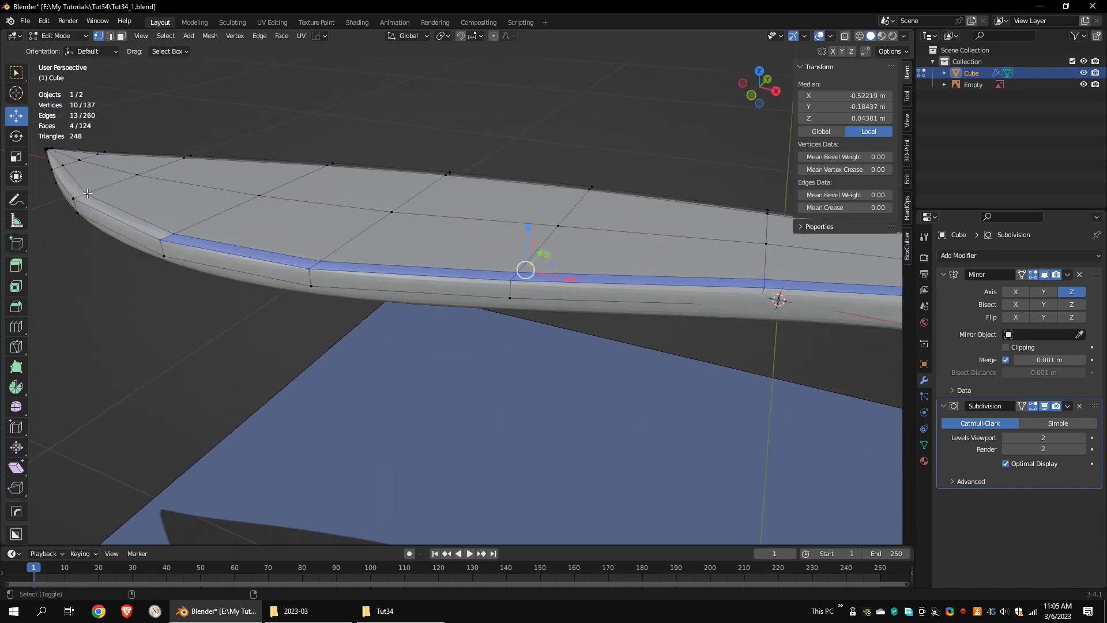
middle_click_drag(69, 173, 469, 340)
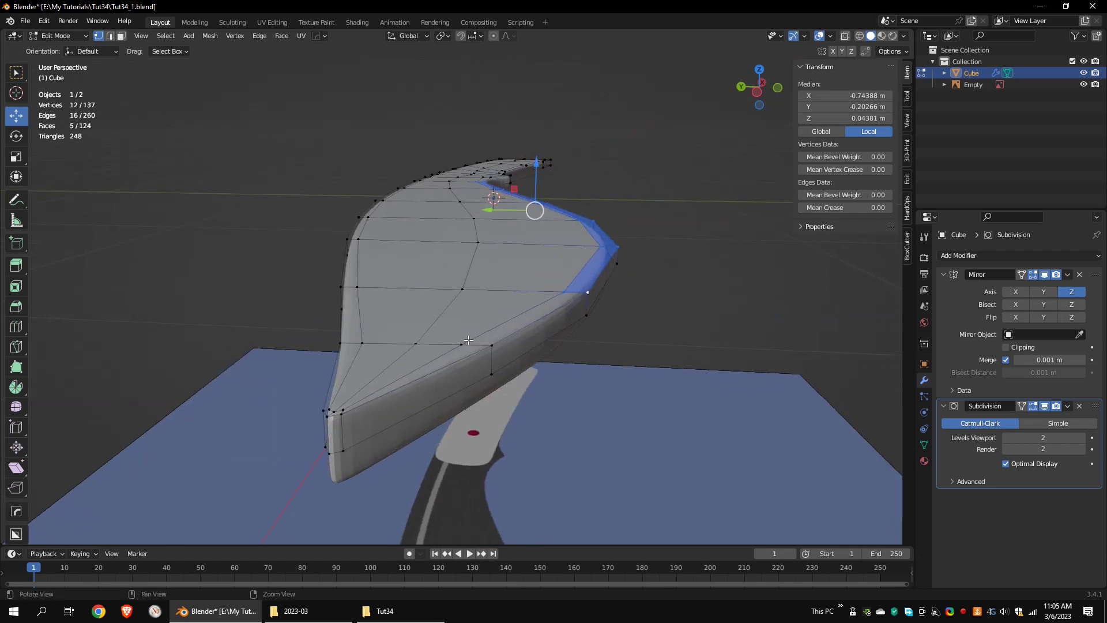
left_click_drag(505, 200, 503, 219)
scroll(474, 369, "up", 5)
left_click(621, 232)
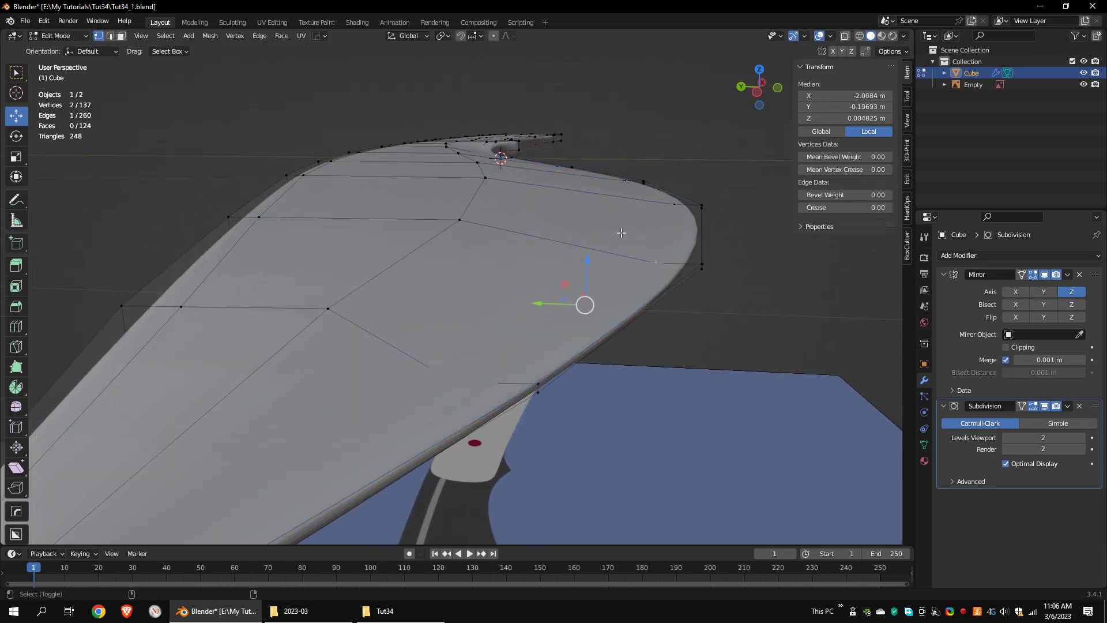
middle_click_drag(671, 205, 322, 268)
left_click(397, 285, "shift")
middle_click_drag(611, 334, 548, 321)
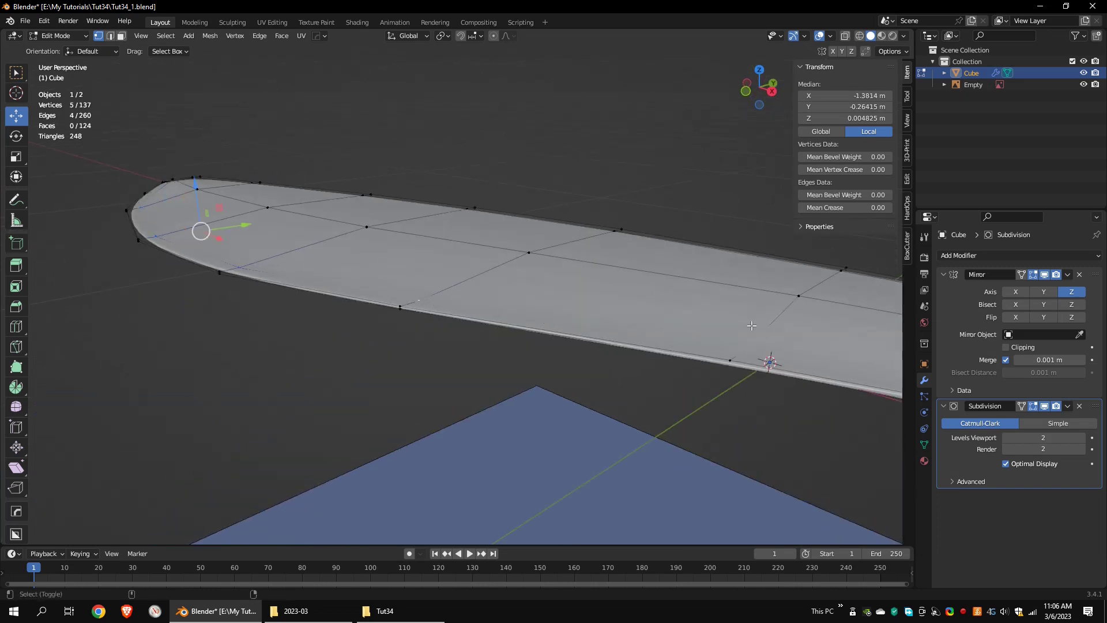
left_click(752, 326, "shift")
middle_click_drag(752, 326, 618, 298)
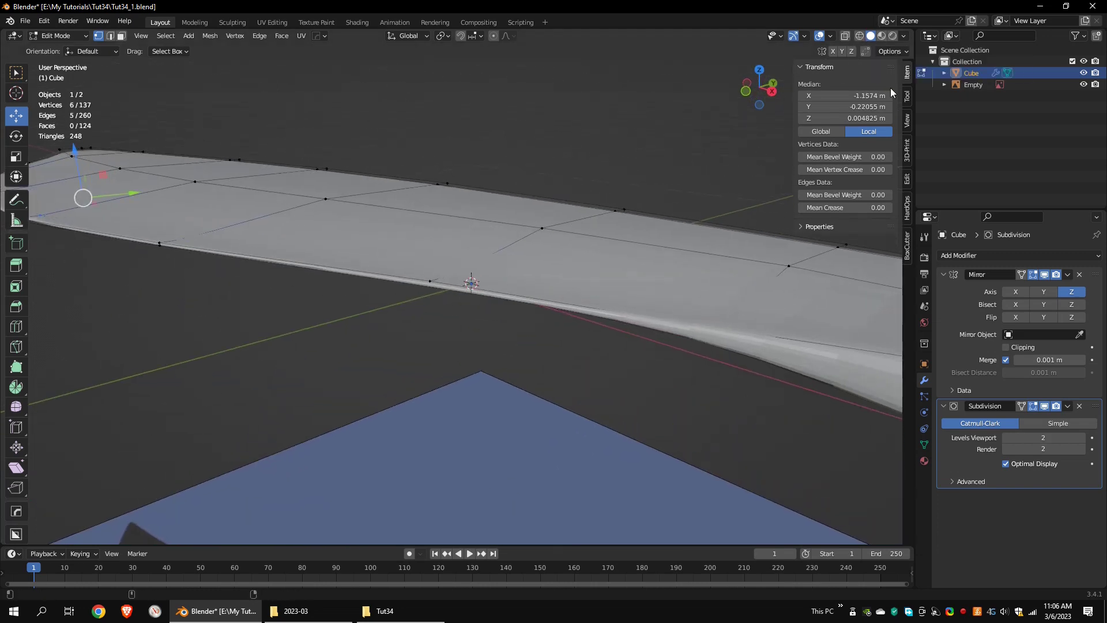
Set the Subdivision modifier's viewport levels to 0 and view the unsmoothed mesh along the cutting edge
left_click_drag(1043, 437, 1015, 437)
middle_click_drag(692, 340, 662, 336)
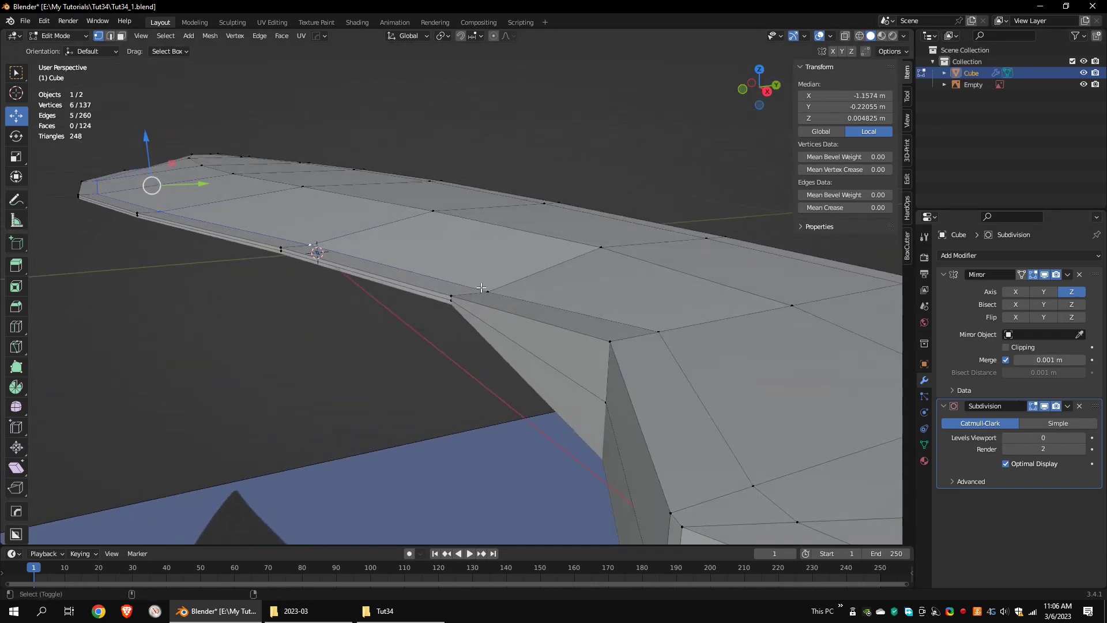
left_click(452, 295, "shift")
key("g")
key("z")
right_click(438, 284)
Raise the six top vertices in the inner row behind the blade's cutting edge by about 0.0027 m along Z
left_click(448, 293)
left_click(79, 196, "ctrl")
left_click_drag(363, 259, 459, 270, "alt")
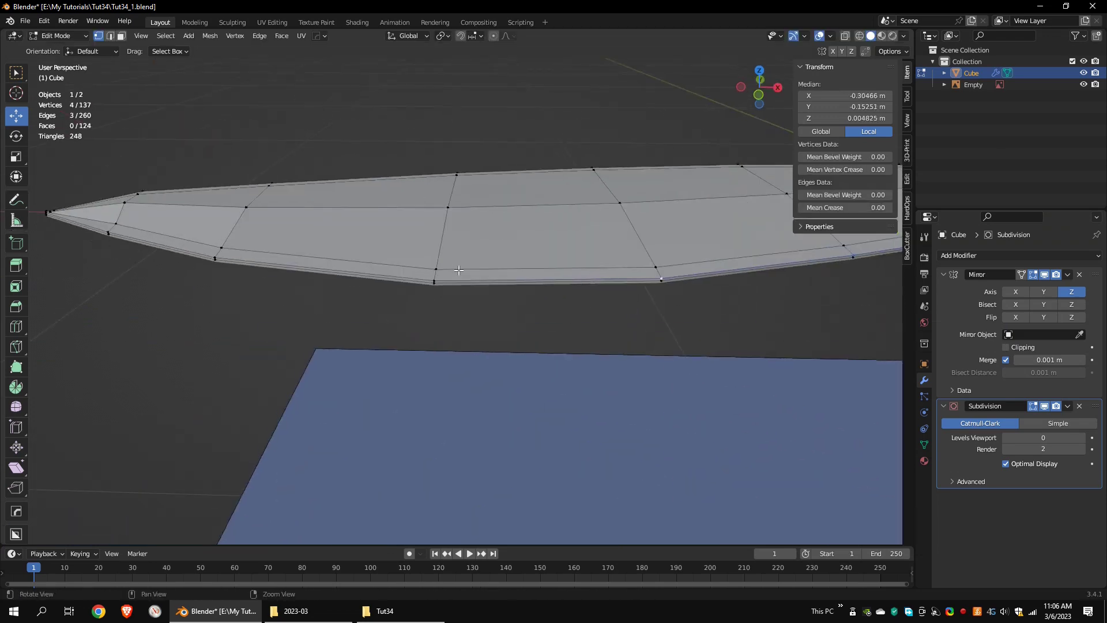
left_click_drag(235, 248, 363, 243, "alt")
left_click_drag(538, 154, 528, 154)
left_click(615, 208)
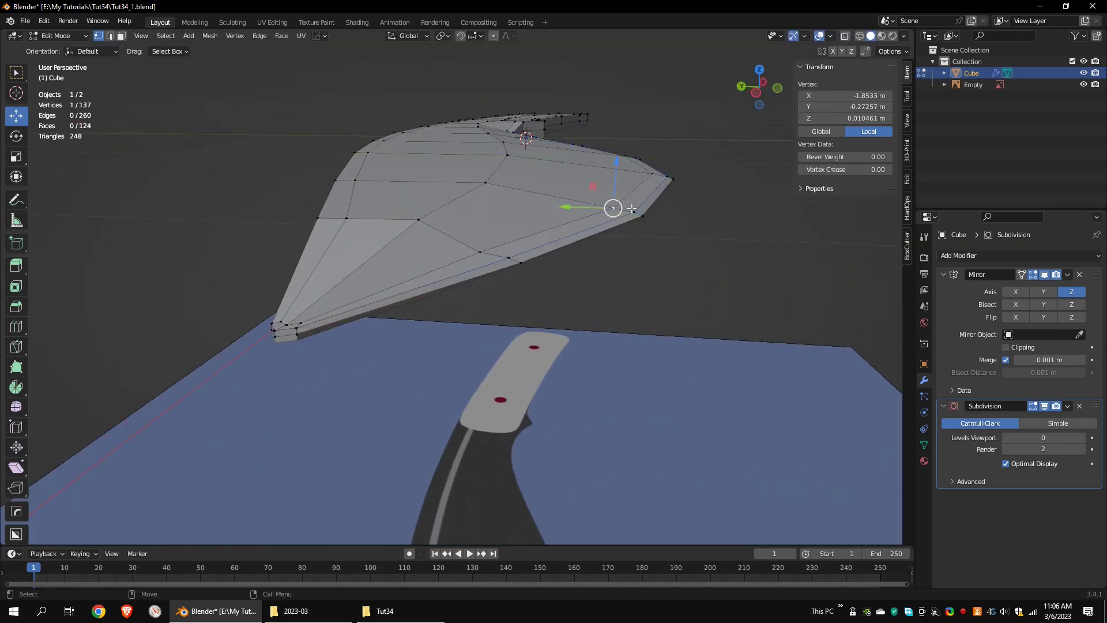
left_click_drag(630, 210, 527, 305, "alt")
left_click(549, 367, "shift")
left_click(689, 330, "shift")
middle_click_drag(767, 271, 521, 338, "shift")
left_click(551, 332, "shift")
left_click(692, 251, "shift")
left_click(781, 194, "shift")
middle_click_drag(571, 292, 427, 198)
scroll(425, 231, "up", 2)
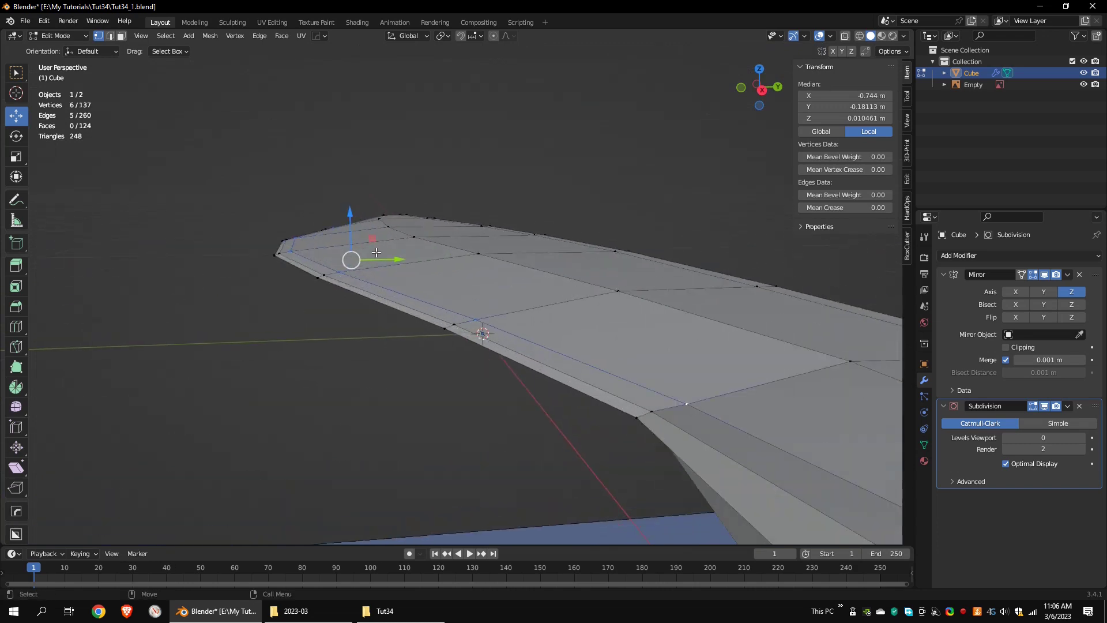
left_click_drag(358, 214, 361, 211)
middle_click_drag(277, 248, 417, 319)
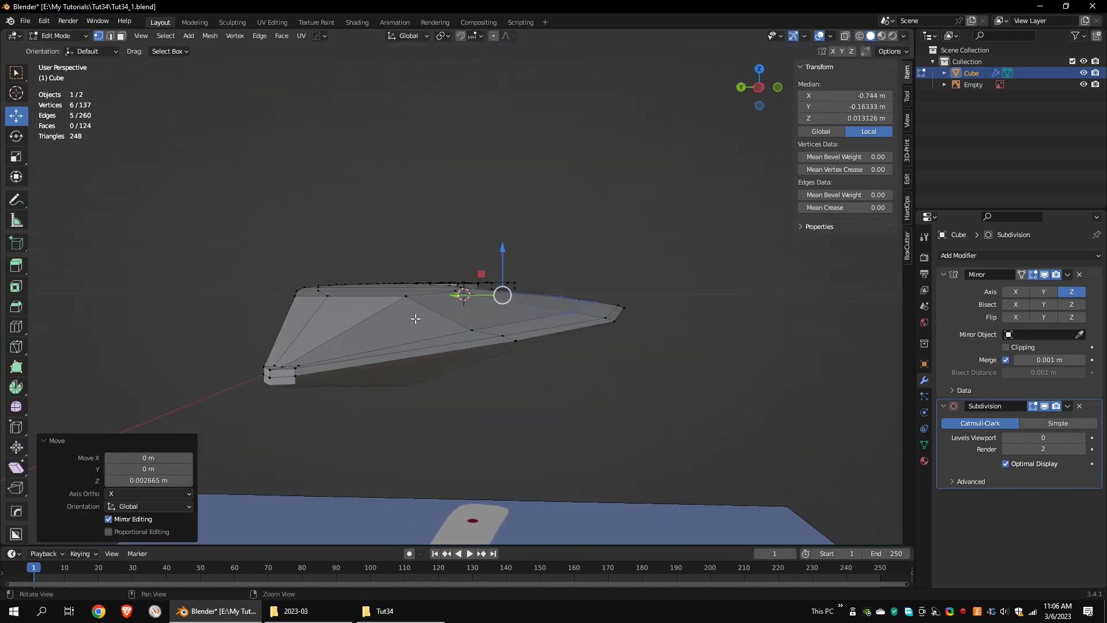
Lower two vertices on the blade's top face near the tip along Z
left_click(406, 297)
left_click_drag(407, 266, 410, 286)
middle_click_drag(410, 286, 478, 291)
left_click(349, 323, "shift")
left_click_drag(402, 277, 403, 305)
Raise the inner top vertices at the blade tip by about 0.003 m along Z
left_click(487, 409)
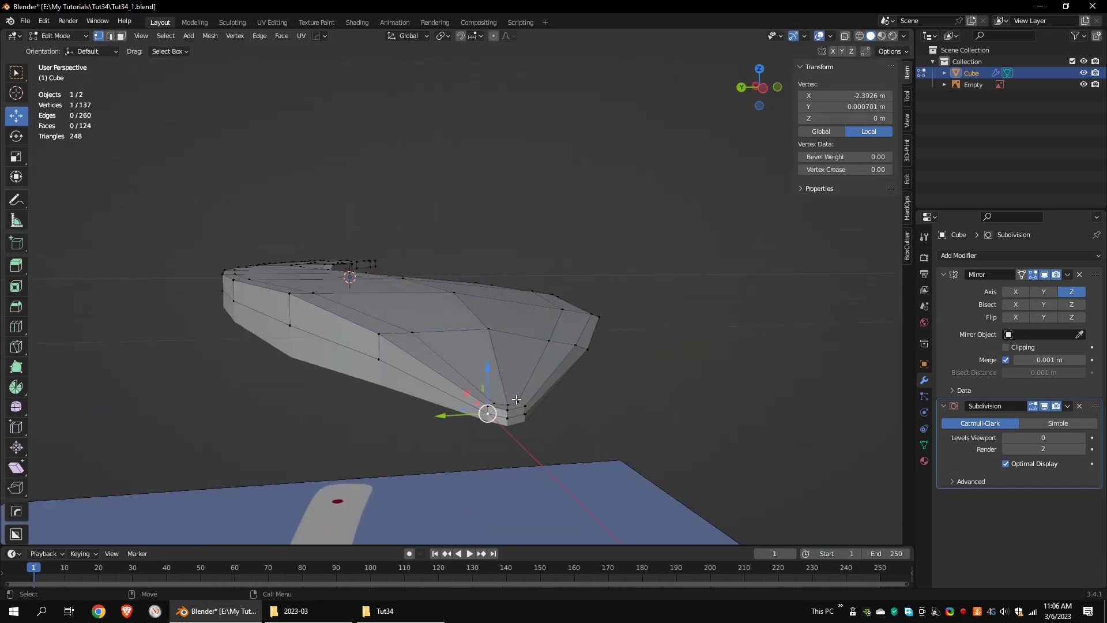
left_click(519, 402, "ctrl+shift")
middle_click_drag(518, 402, 461, 419)
key("KP_Decimal")
middle_click_drag(625, 427, 750, 404)
left_click_drag(412, 275, 331, 273)
left_click(363, 247, "alt")
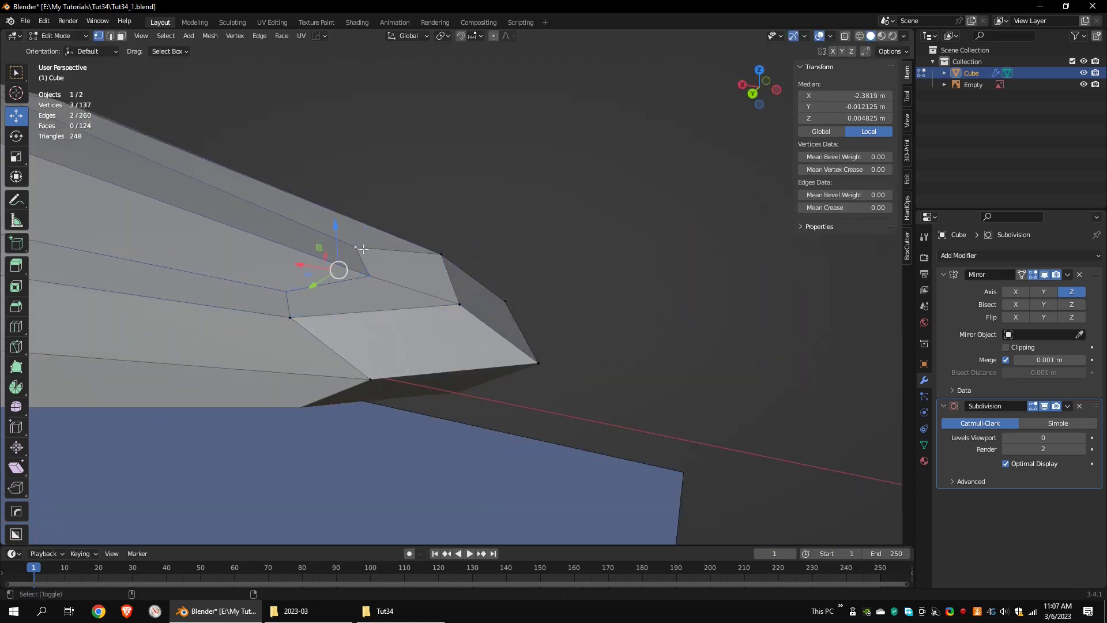
middle_click_drag(364, 247, 231, 254)
scroll(404, 289, "down", 5)
left_click_drag(438, 322, 460, 313)
middle_click_drag(459, 312, 542, 366)
left_click(430, 323)
left_click_drag(394, 324, 387, 324)
middle_click_drag(427, 371, 422, 307)
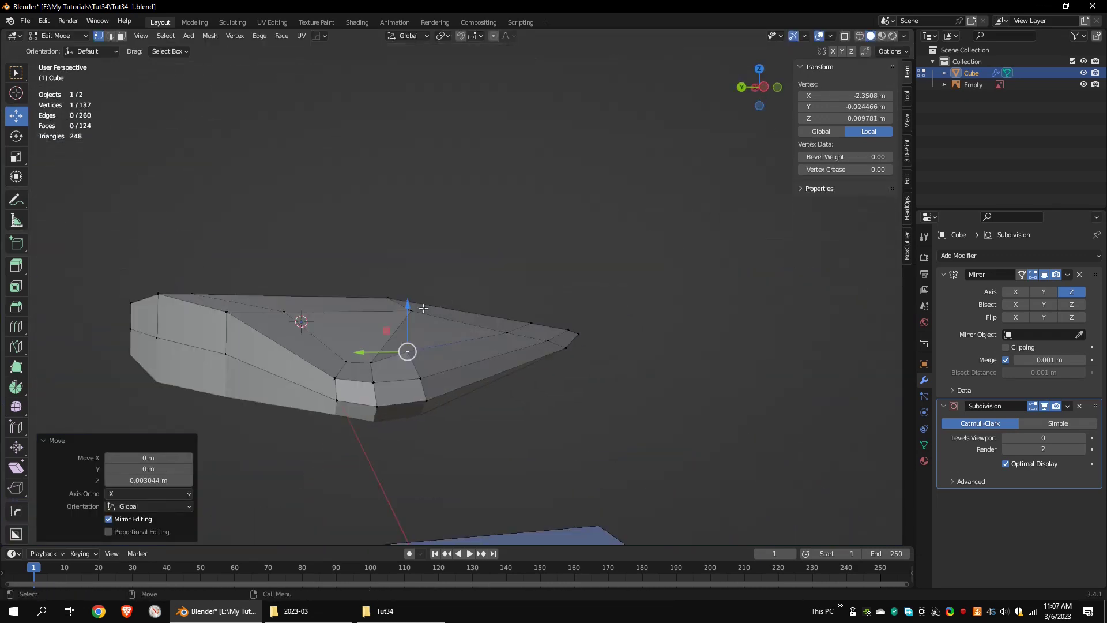
Fine-tune the Z heights of the individual top-face vertices just behind the blade tip
left_click_drag(409, 308, 409, 313)
left_click(411, 316)
left_click_drag(412, 287, 412, 295)
middle_click_drag(412, 296, 394, 285)
left_click(363, 363)
left_click(422, 360)
left_click_drag(423, 327, 423, 332)
middle_click_drag(423, 332, 375, 336)
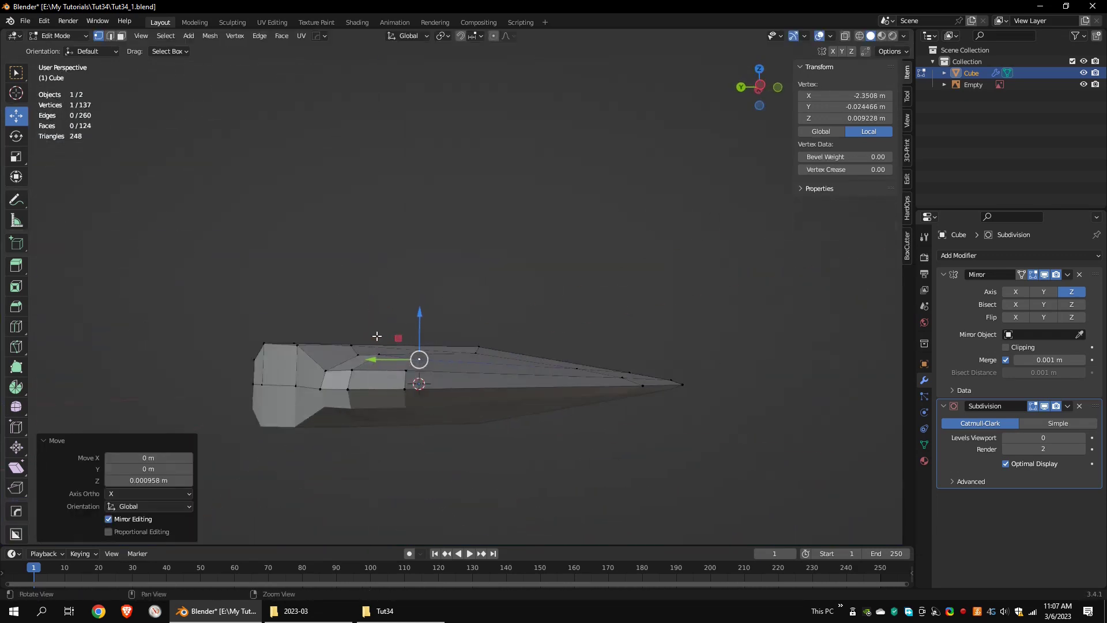
Lower the top vertices on the blade's spine side near the tip slightly along Z, the last by about 0.0016 m
left_click(379, 358)
left_click_drag(380, 328, 381, 331)
left_click(351, 345)
left_click(297, 345)
left_click_drag(298, 316, 298, 318)
middle_click_drag(298, 319, 363, 337)
left_click_drag(254, 268, 255, 271)
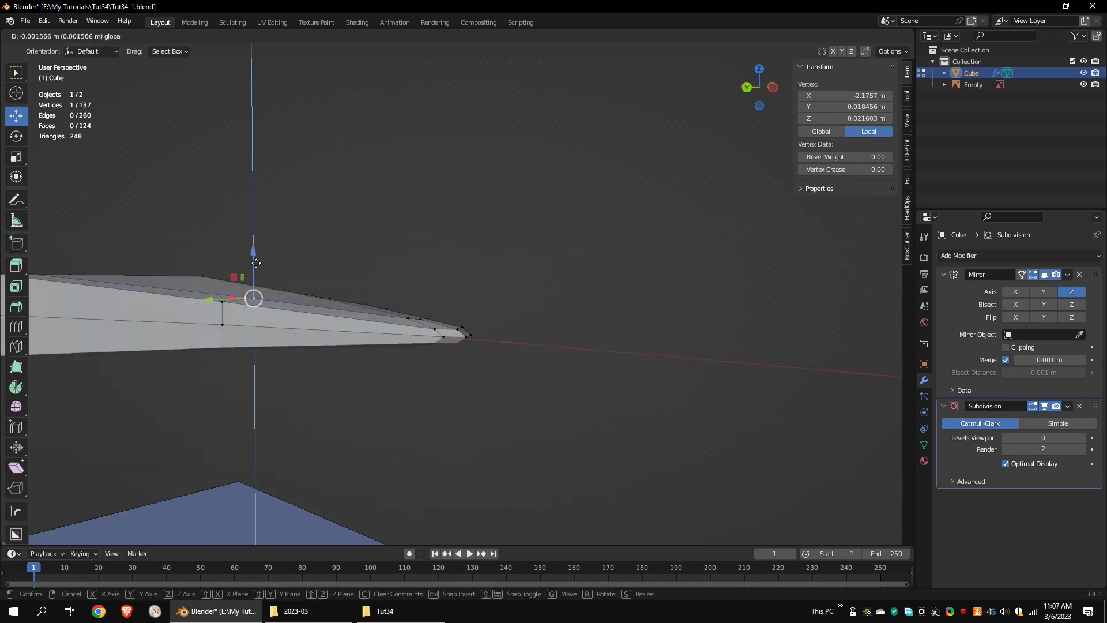
left_click(271, 242)
Set the Subdivision modifier's viewport levels to 2 and examine the smoothed knife around the handle notch in Object Mode
middle_click_drag(271, 243, 669, 315)
scroll(481, 284, "down", 5)
key("ctrl+2")
scroll(890, 355, "up", 2)
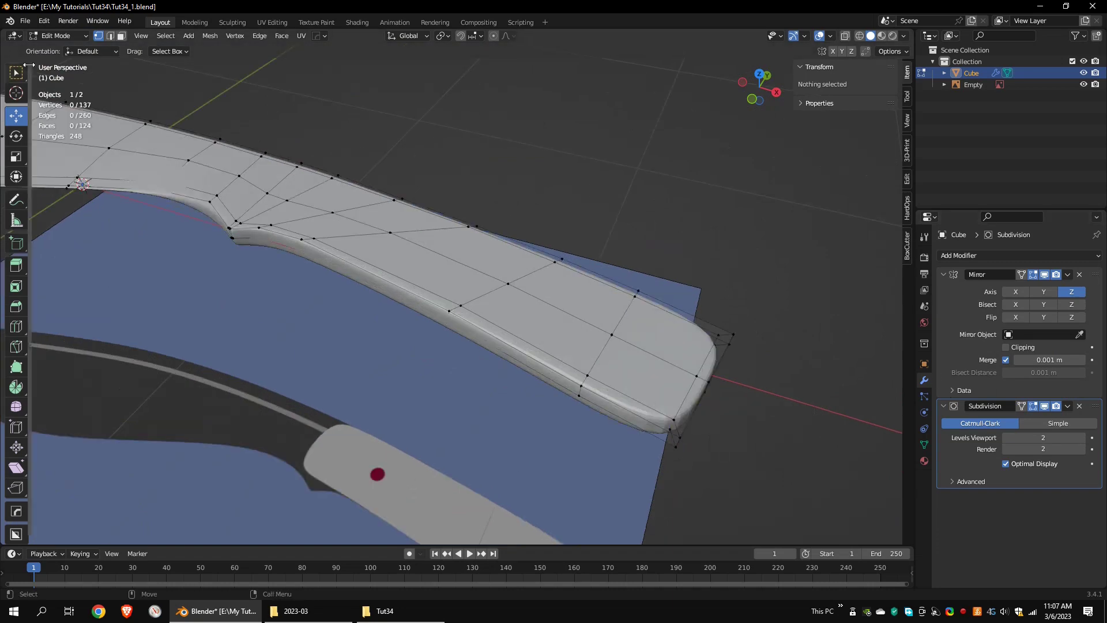
left_click(59, 36)
left_click(60, 50)
scroll(464, 149, "down", 4)
left_click_drag(465, 149, 495, 110, "alt")
right_click_drag(496, 109, 408, 202, "alt")
mouse_move(408, 201)
left_mouse_down("alt")
mouse_move(476, 185)
mouse_move(397, 193)
left_mouse_up("alt")
right_click_drag(398, 193, 432, 229, "alt")
middle_click_drag(432, 91, 447, 210, "alt")
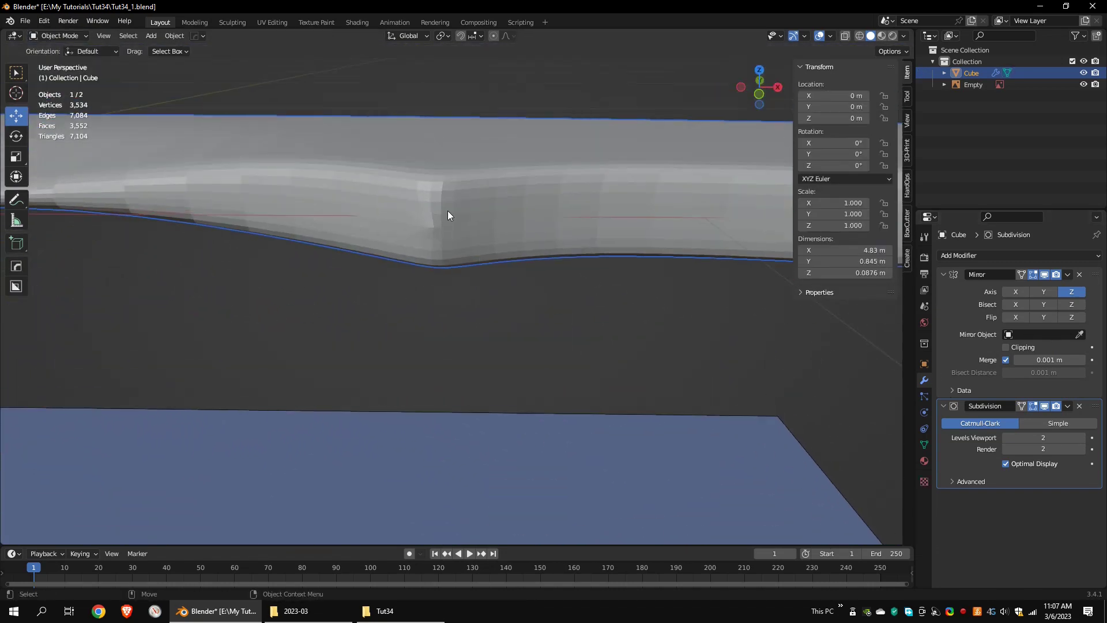
Inspect the mid-plane vertex at the handle notch in Edit Mode and turn off the Mirror modifier's viewport display to expose the underside
left_click(66, 35)
left_click(58, 59)
left_click_drag(438, 197, 451, 190)
middle_click_drag(482, 203, 502, 251)
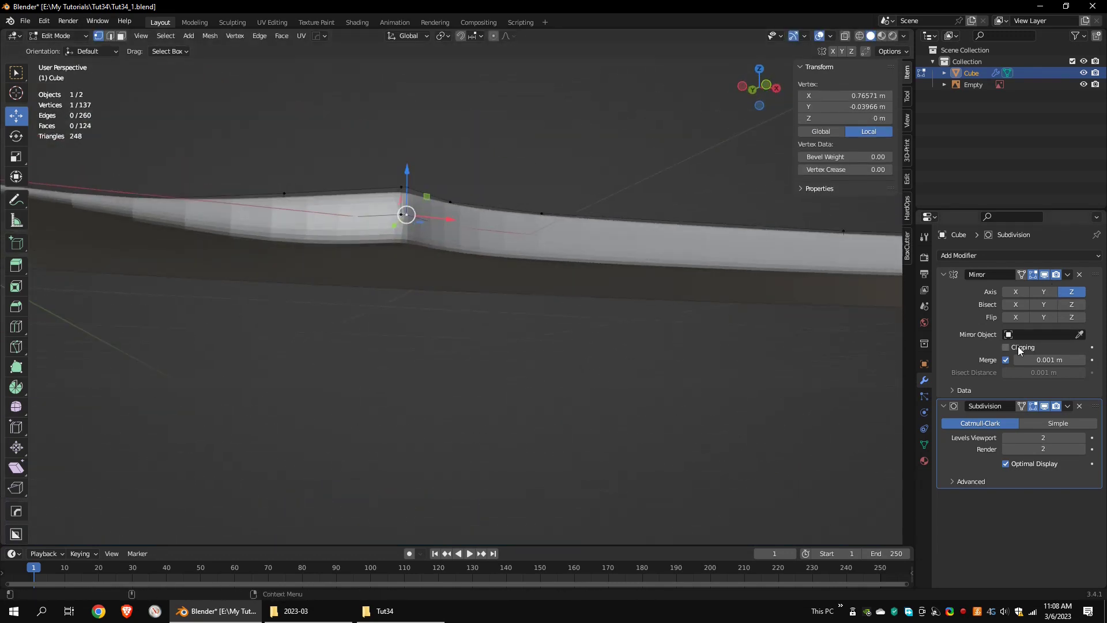
scroll(692, 184, "up", 4)
middle_click_drag(433, 289, 473, 305)
scroll(473, 306, "down", 6)
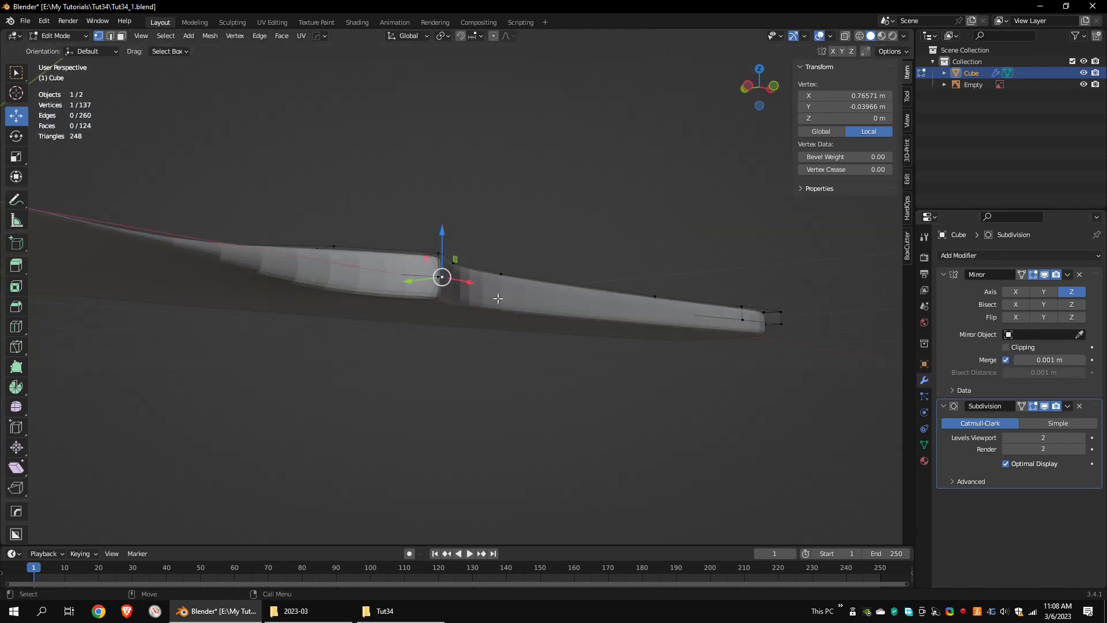
middle_click_drag(741, 322, 715, 320)
left_click(1044, 274)
middle_click_drag(473, 279, 534, 277)
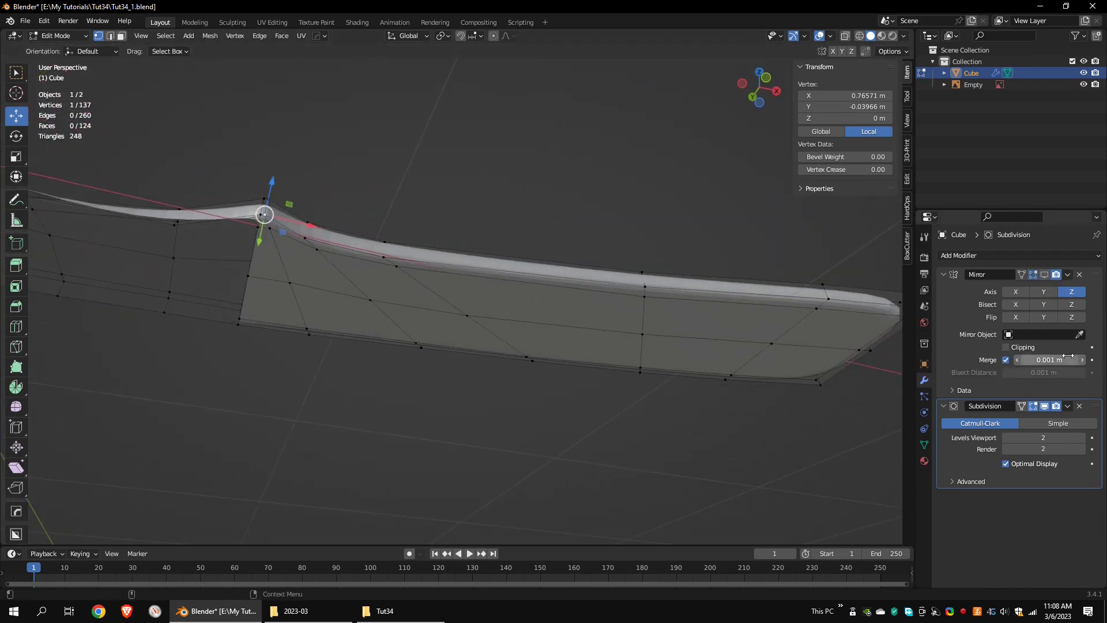
middle_click_drag(311, 238, 291, 231)
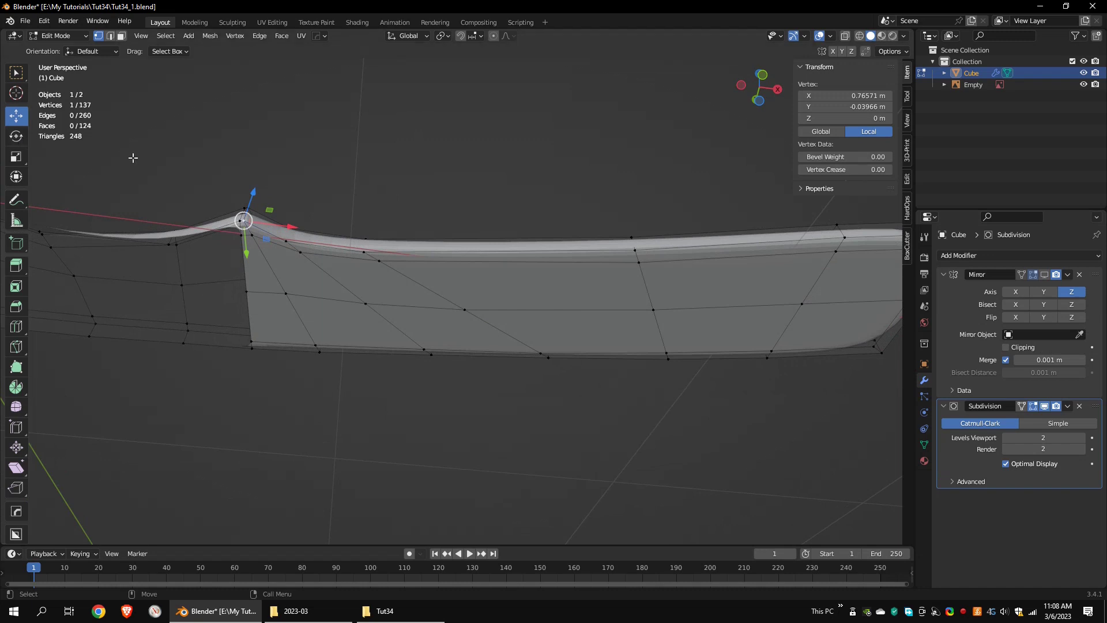
Delete the inner faces closing the handle's underside on the mirror plane, with the Subdivision viewport levels set to 0
left_click_drag(254, 244, 383, 288)
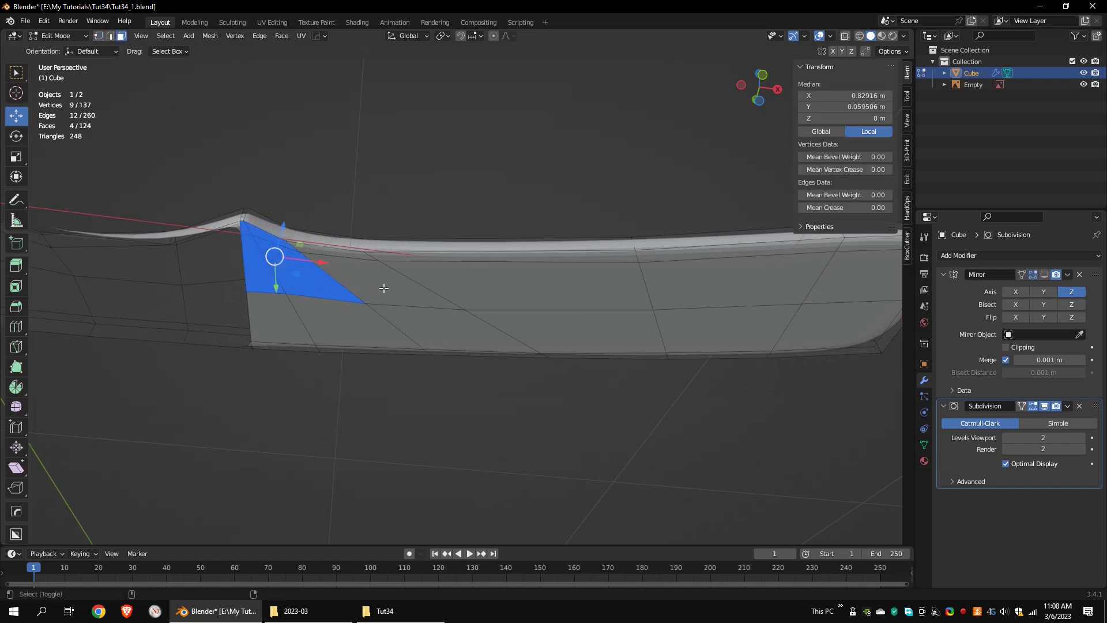
left_click(490, 345, "shift")
left_click(619, 343, "shift")
middle_click_drag(610, 341, 418, 391)
left_click(533, 391, "shift")
left_click(646, 382, "shift")
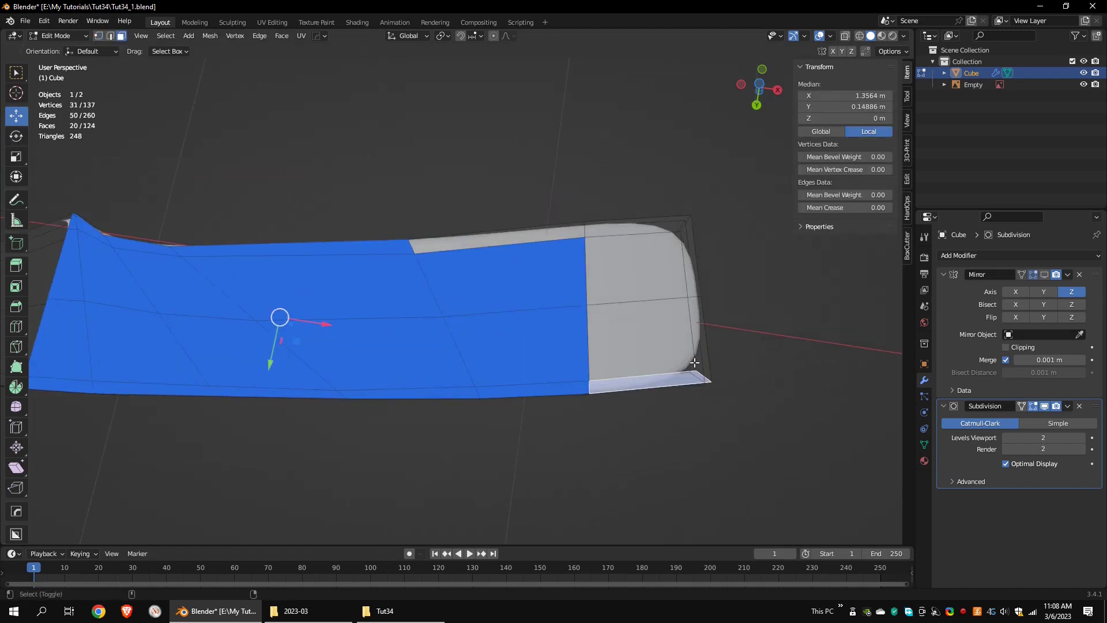
left_click(639, 337, "shift")
left_click(696, 340, "shift")
double_click(1005, 441)
middle_click_drag(576, 346, 610, 379)
key("x")
left_click(528, 318)
Turn on the Mirror modifier's viewport display and Clipping, and set the Subdivision viewport levels to 2
left_click(1043, 274)
left_click(1016, 347)
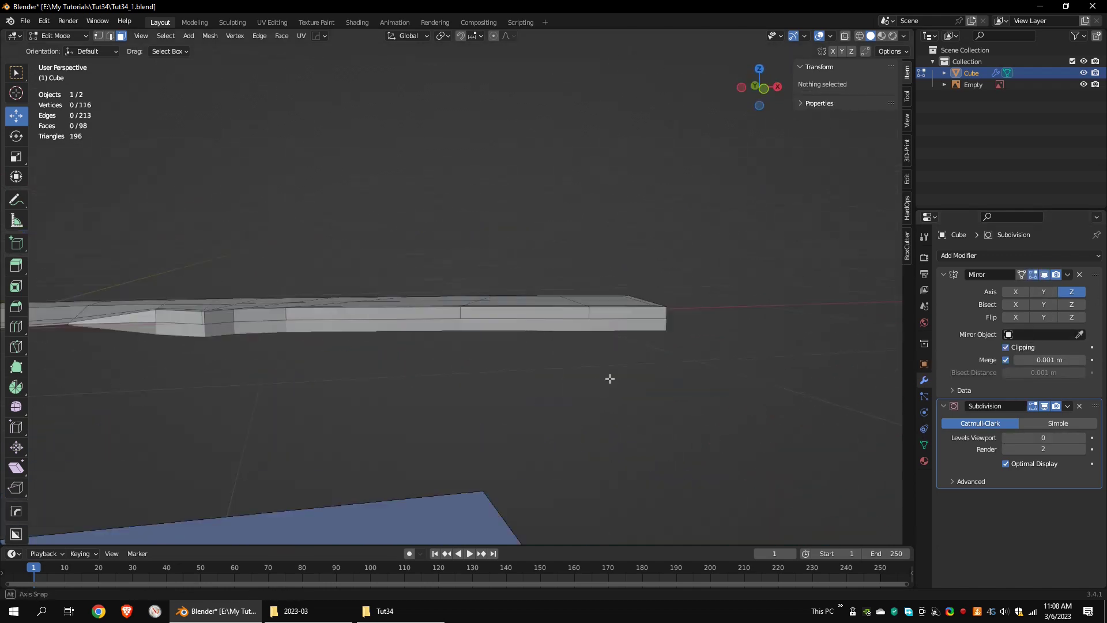
middle_click_drag(576, 315, 562, 338)
left_click(1082, 437)
left_click(1081, 437)
scroll(527, 254, "up", 7)
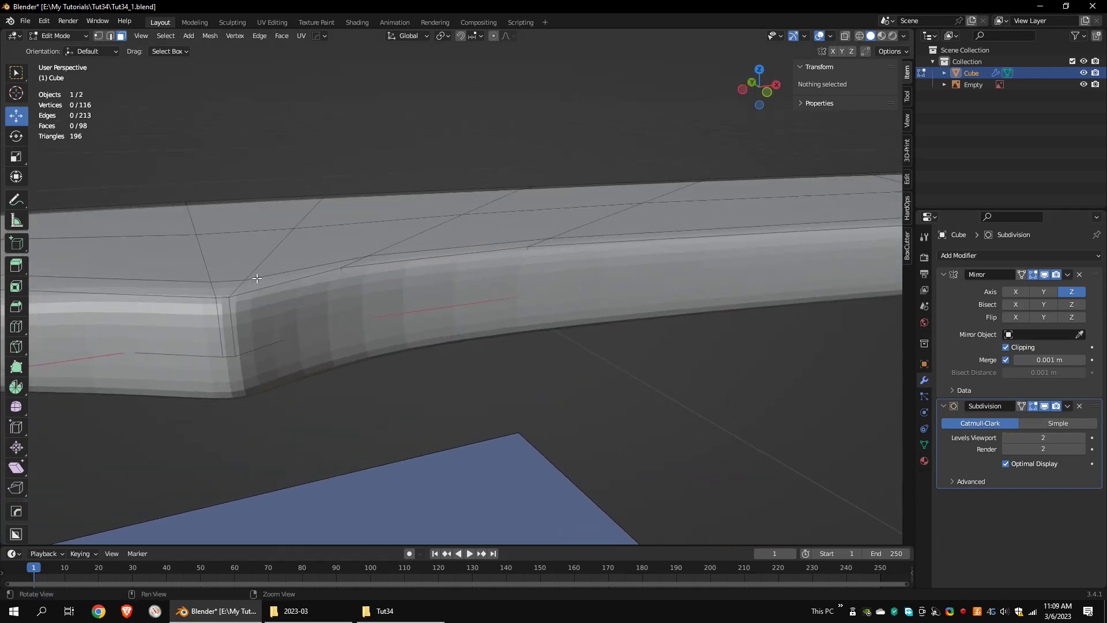
middle_click_drag(532, 294, 534, 391)
scroll(533, 390, "down", 6)
middle_click_drag(287, 329, 342, 155, "shift")
key("alt+z")
left_click_drag(200, 166, 660, 430)
key("alt+z")
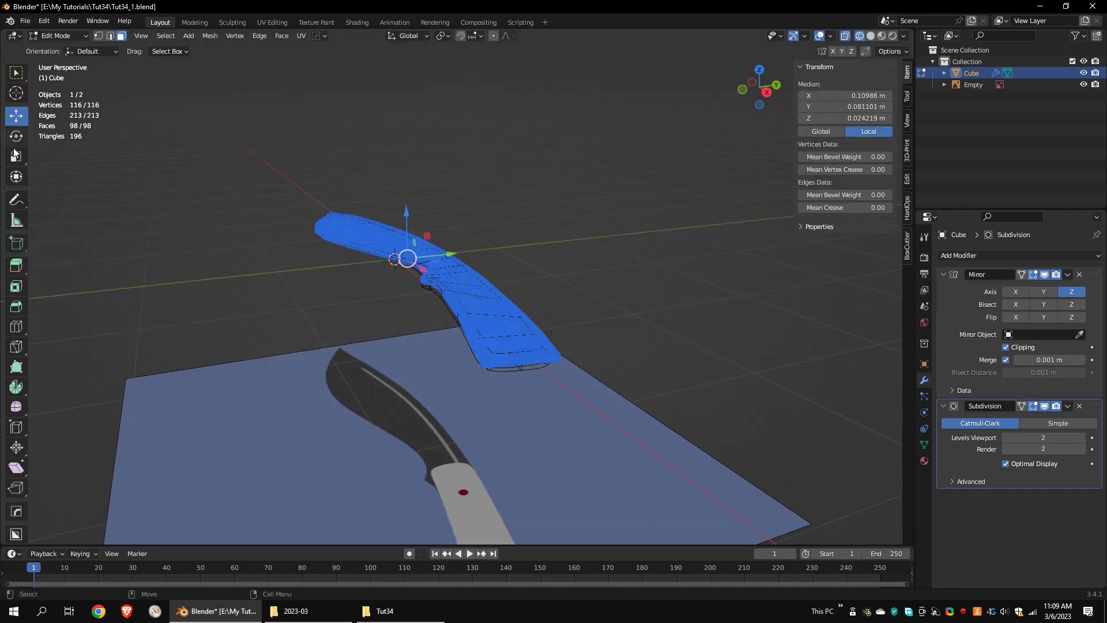
left_click(16, 154)
middle_click_drag(403, 311, 329, 276)
key("ctrl+alt+q")
key("ctrl+alt+q")
Thin the whole knife in Object Mode by scaling it along Z to 0.545
key("KP_3")
left_click_drag(491, 255, 511, 278)
key("Tab")
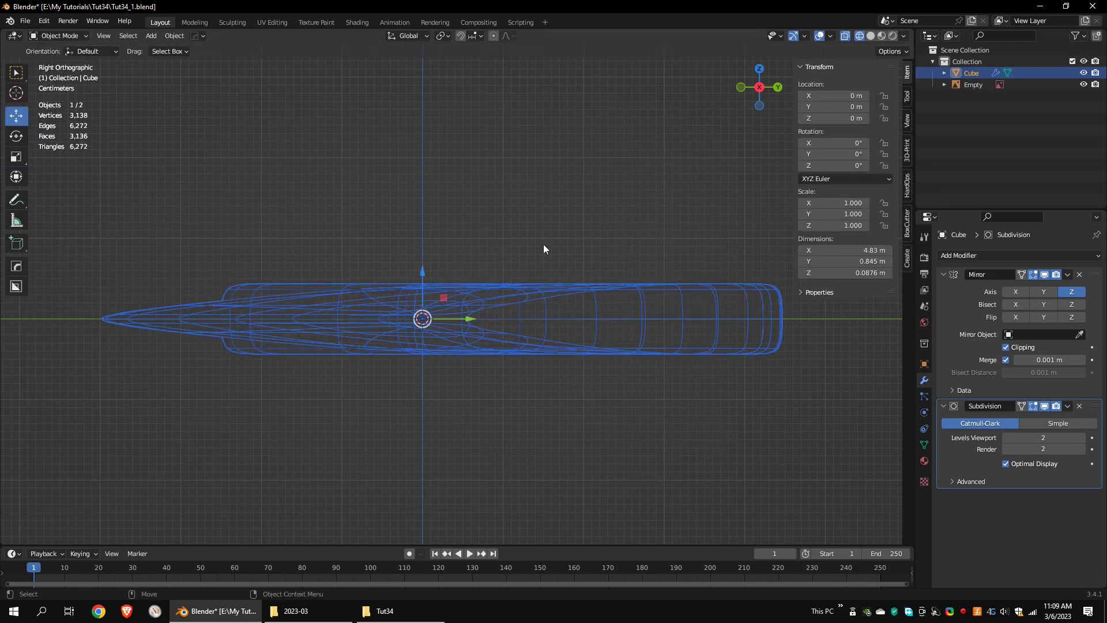
left_click_drag(423, 271, 422, 300)
middle_click_drag(423, 300, 153, 228)
left_click_drag(152, 225, 152, 223)
scroll(535, 169, "down", 1)
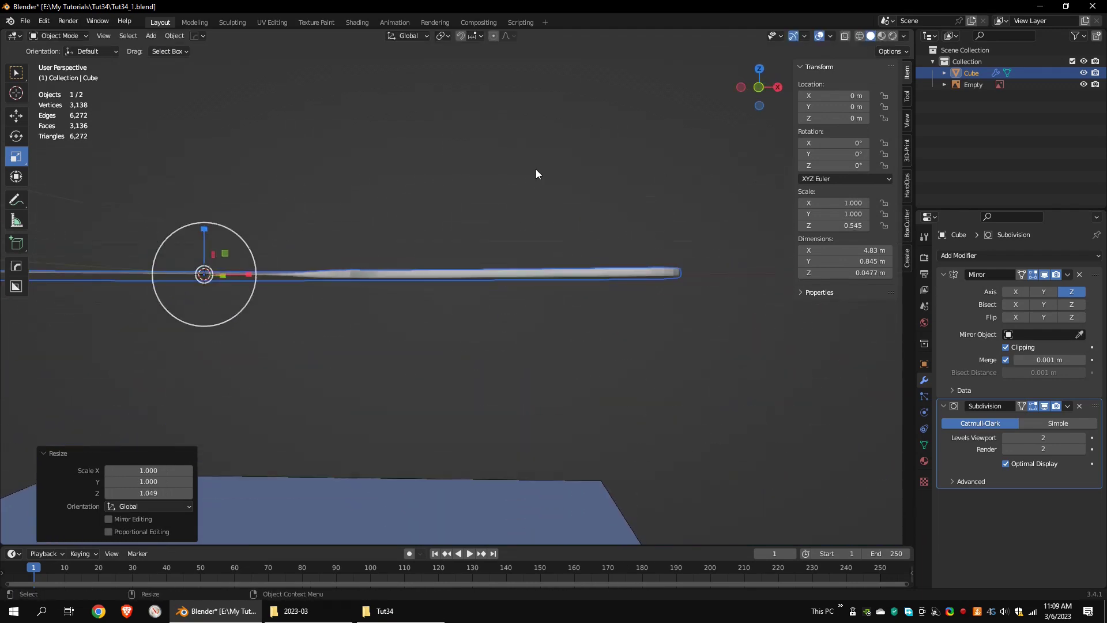
left_click_drag(535, 168, 542, 346, "alt")
Set the Subdivision viewport levels to 3 and apply the knife's scale
left_click(1082, 437)
scroll(578, 267, "down", 2)
left_click_drag(578, 266, 613, 182, "alt")
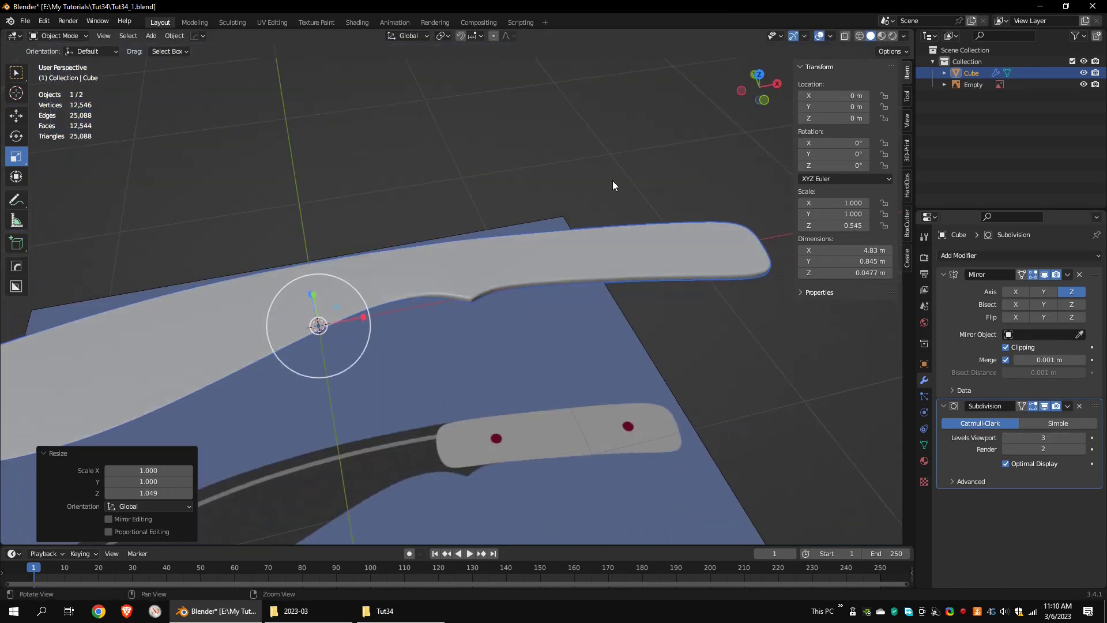
left_click(169, 36)
mouse_move(191, 96)
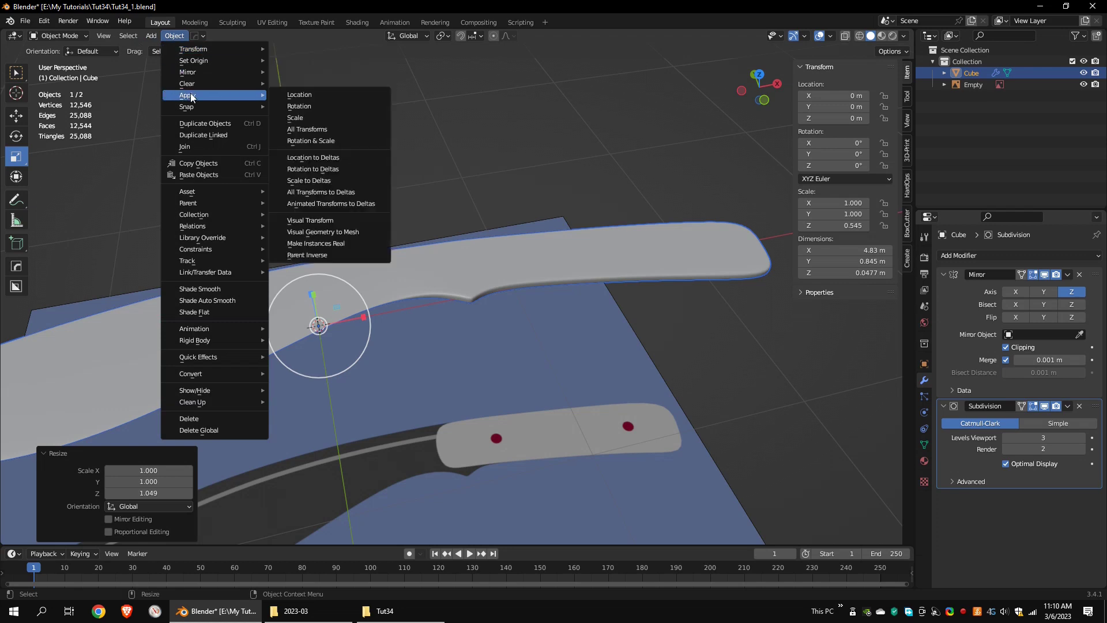
left_click(303, 117)
scroll(310, 428, "down", 3)
middle_click_drag(474, 349, 445, 338)
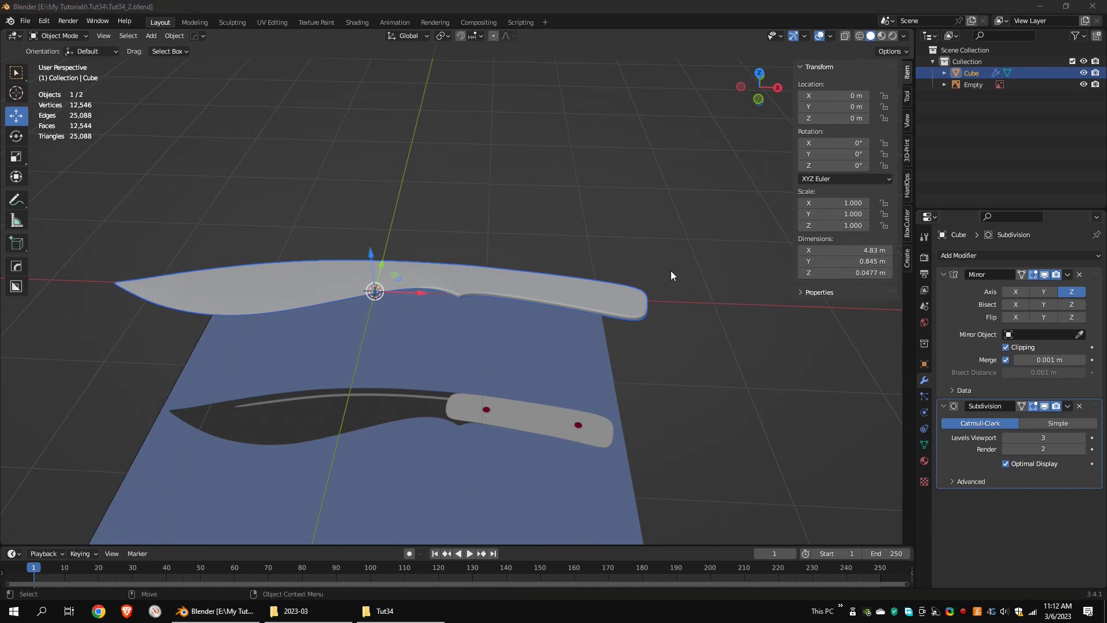
Set the Subdivision modifier's viewport levels to 0 and open the knife in Edit Mode
left_click(1006, 438)
left_click(1006, 438)
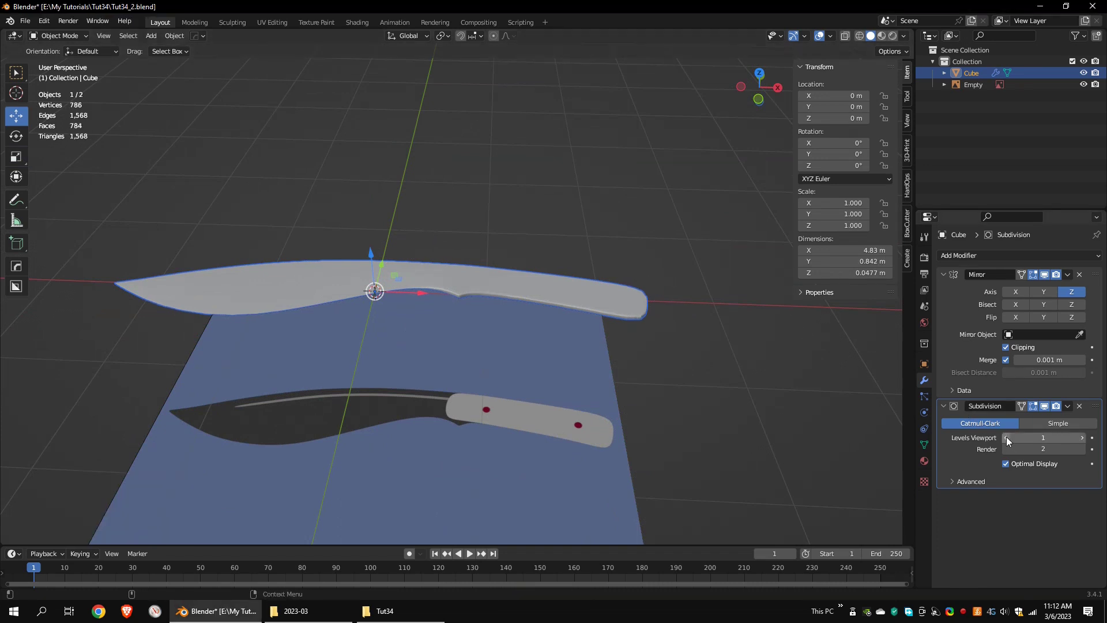
left_click(1006, 437)
scroll(576, 324, "up", 4)
key("Tab")
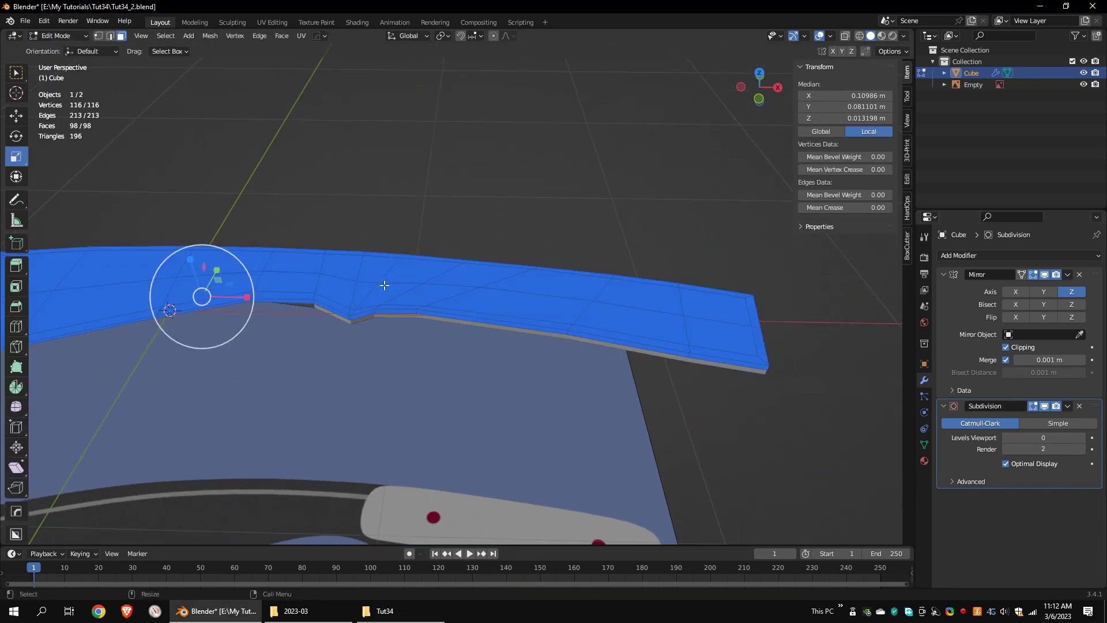
Select all top faces of the handle and duplicate them in place
left_click(384, 285)
middle_click_drag(384, 285, 400, 287)
middle_click_drag(324, 244, 346, 245)
left_click_drag(519, 323, 473, 262)
left_click(432, 245, "shift")
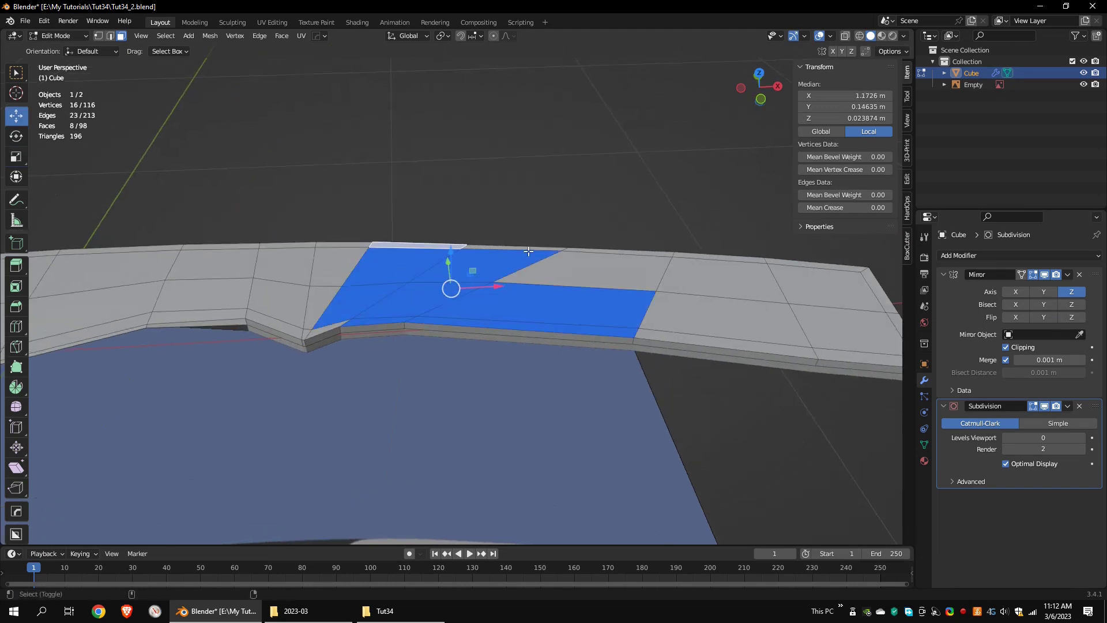
left_click(618, 251, "shift")
left_click_drag(701, 311, 750, 274, "shift")
middle_click_drag(781, 260, 670, 277, "shift")
left_click_drag(728, 374, 729, 373, "shift")
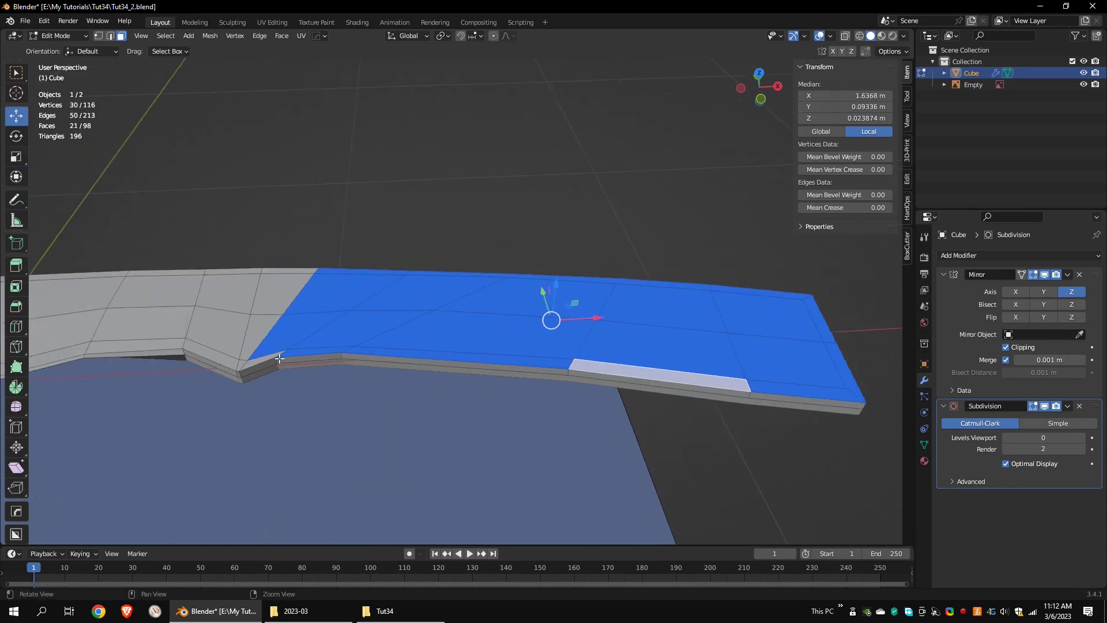
middle_click_drag(729, 374, 715, 323)
left_click(208, 36)
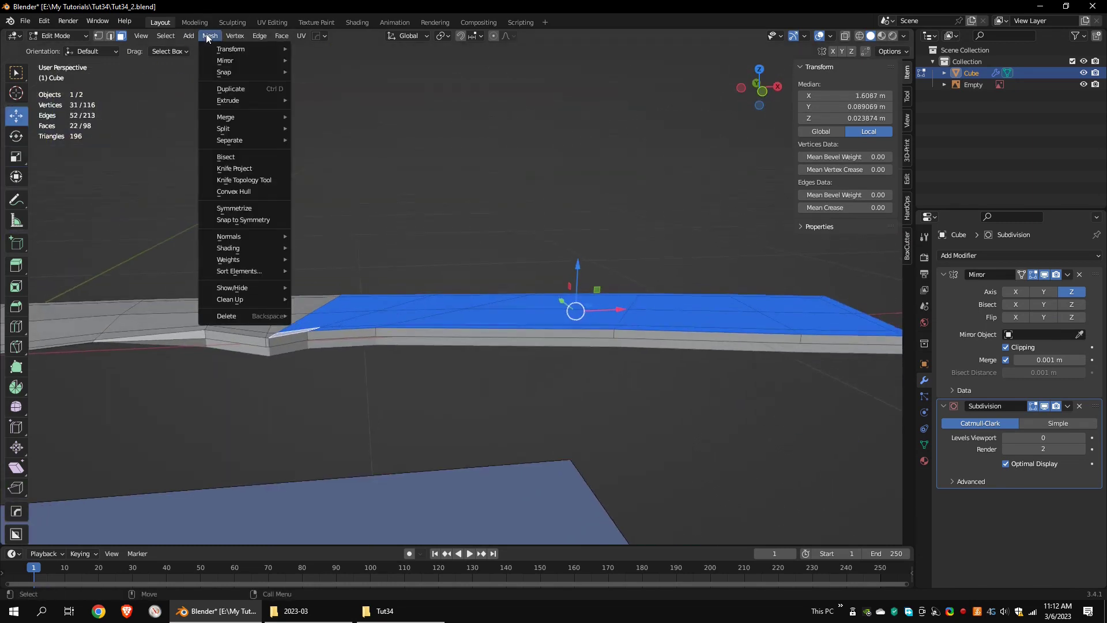
left_click(231, 88)
key("Escape")
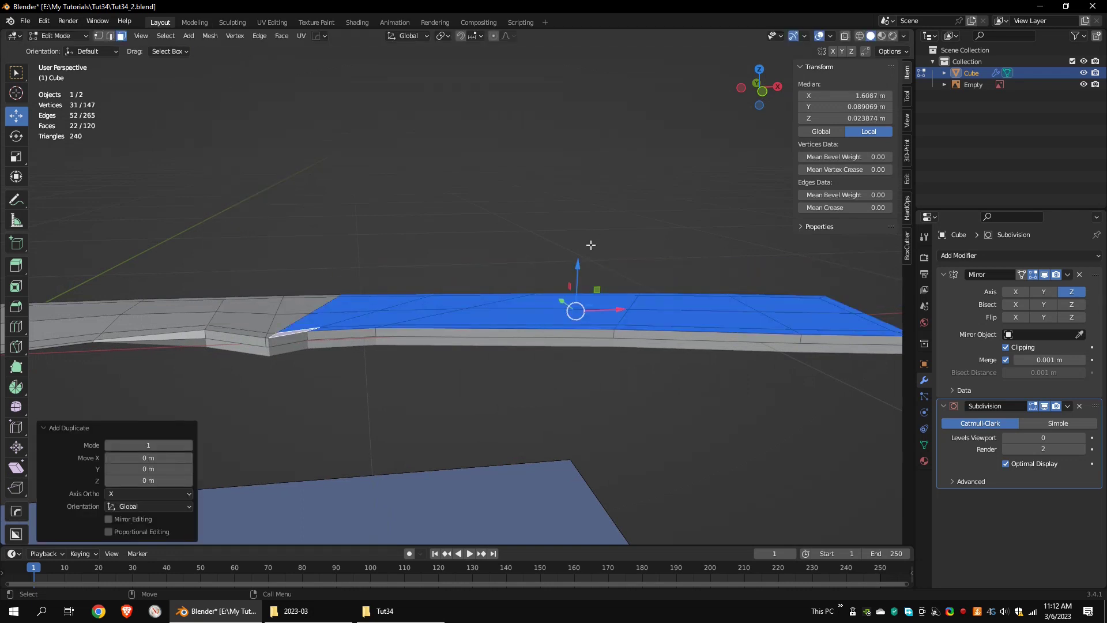
Separate the duplicated handle faces into their own object and select that object in Object Mode
right_click(584, 378)
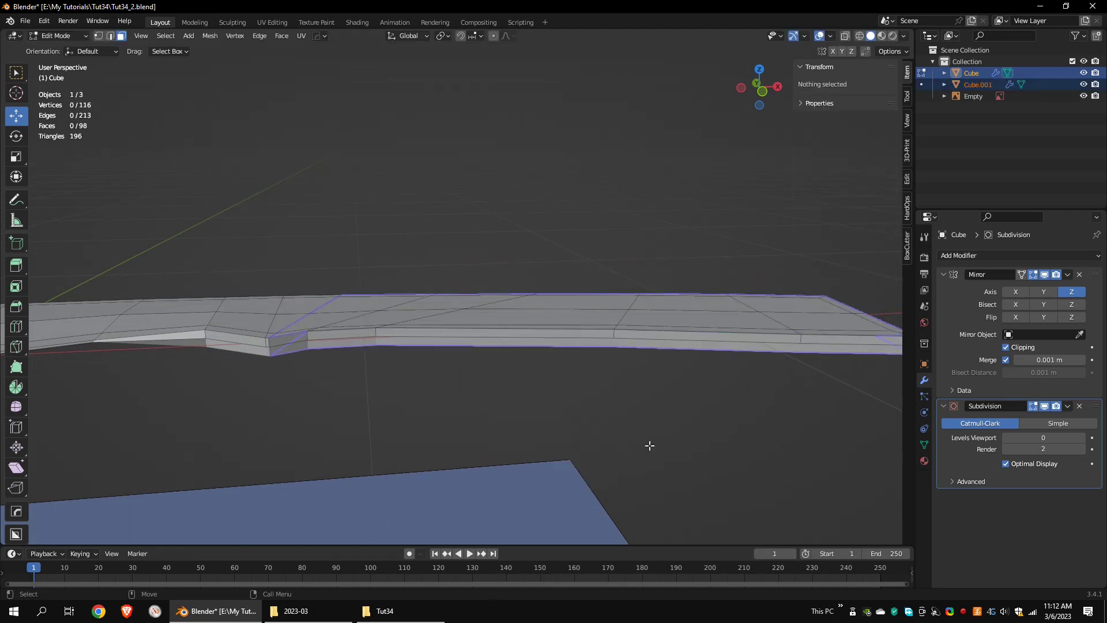
left_click(638, 537)
left_click(60, 50)
left_click(394, 318)
Extrude all faces of the separated handle piece upward by about 0.067 m in Edit Mode and view it from the top
left_click_drag(427, 330, 469, 361, "alt")
key("1")
middle_click_drag(759, 318, 675, 369)
scroll(672, 184, "down", 5)
left_click_drag(672, 185, 277, 352)
middle_click_drag(75, 275, 49, 257)
scroll(49, 258, "up", 3)
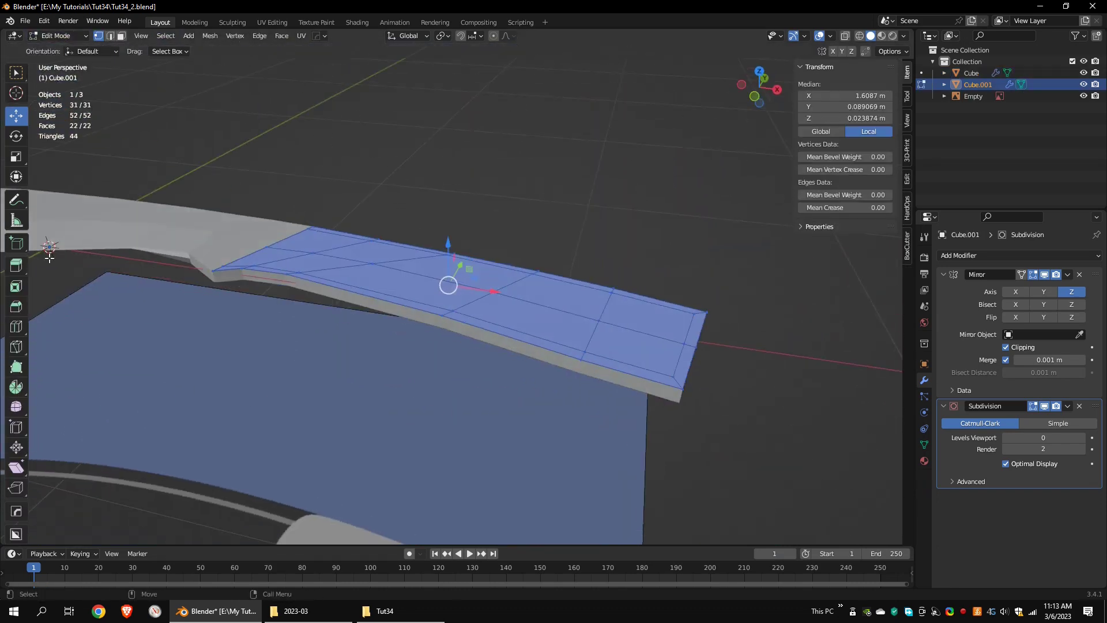
middle_click_drag(507, 286, 540, 257)
left_click_drag(519, 244, 542, 225)
key("shift+space")
key("g")
middle_click_drag(369, 245, 275, 207)
key("KP_7")
scroll(443, 248, "up", 1)
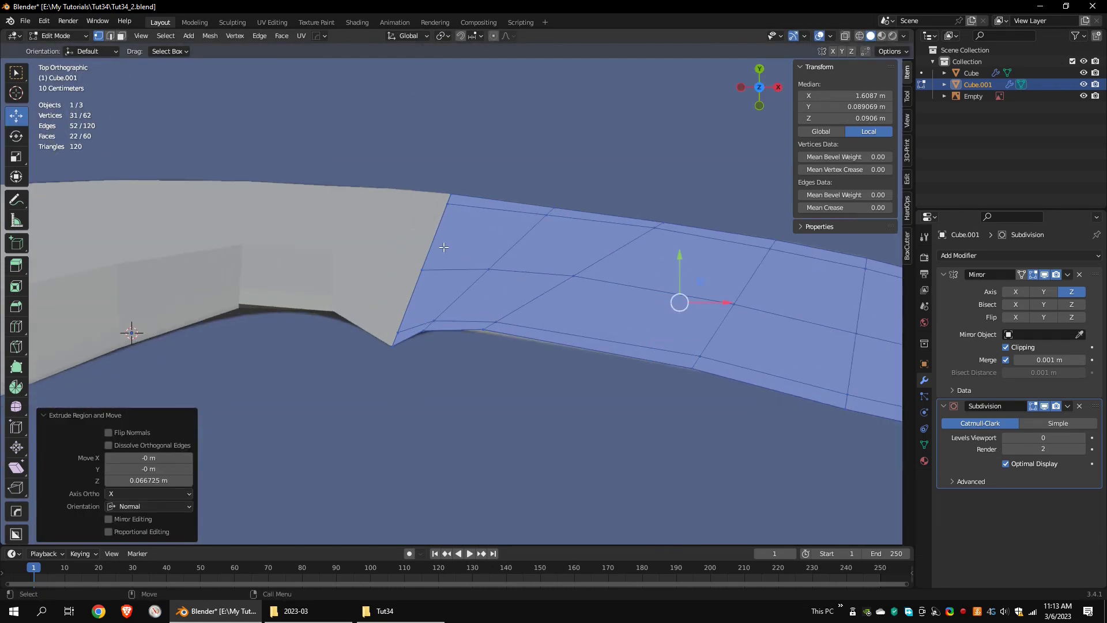
In wireframe shading, move the front-end vertices of the handle scale to follow the rounded handle end in the reference image
key("shift+z")
left_click_drag(439, 188, 388, 198)
left_click_drag(411, 258, 431, 282)
left_click_drag(421, 273, 339, 248)
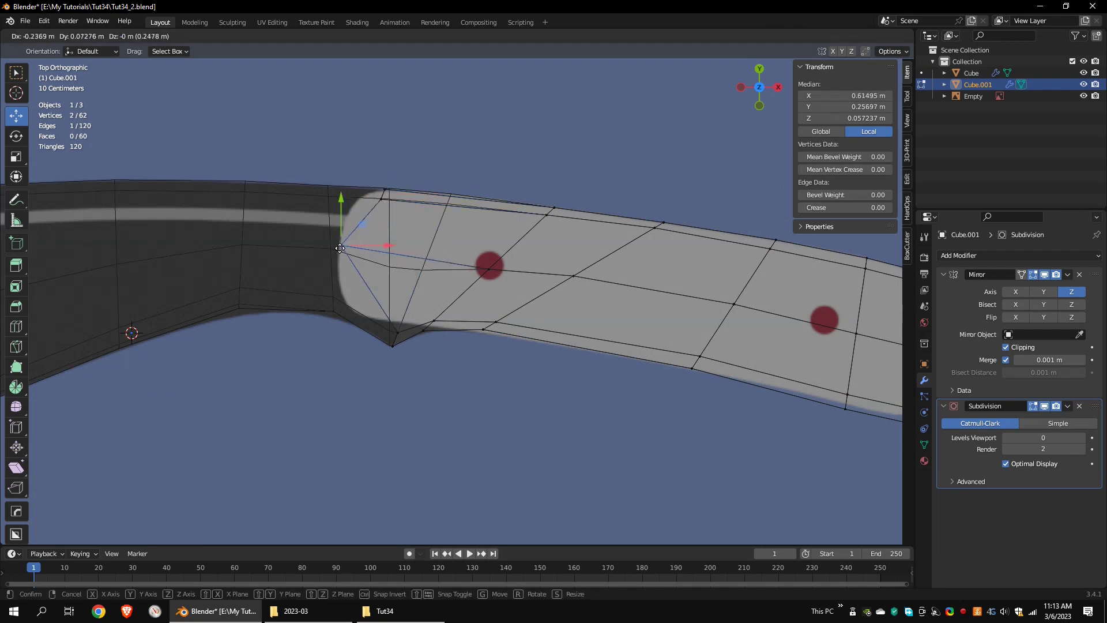
left_click_drag(363, 211, 378, 210)
left_click_drag(410, 322, 381, 355)
left_click_drag(395, 341, 362, 305)
left_click_drag(429, 325, 416, 337)
Refine the lower and middle vertices at the front of the handle scale against the reference outline
scroll(416, 337, "up", 4)
left_click_drag(386, 370, 400, 354)
left_click_drag(409, 349, 409, 335)
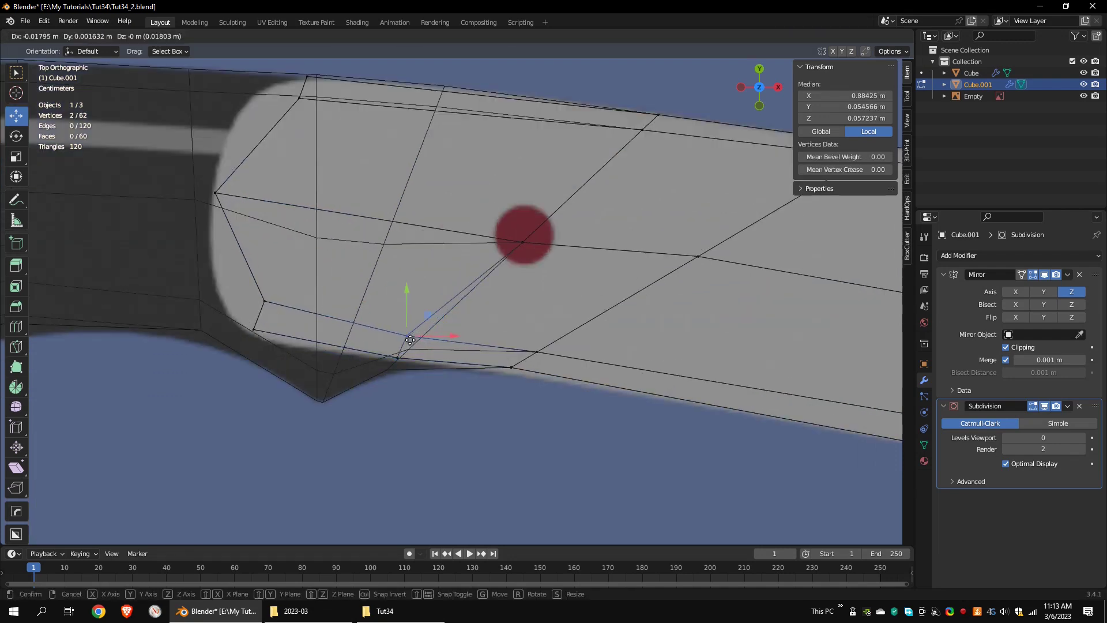
left_click_drag(529, 359, 528, 359)
left_click_drag(536, 351, 520, 359)
scroll(458, 295, "down", 3)
left_click_drag(322, 211, 294, 244)
left_click_drag(357, 287, 334, 312)
Return to solid shading and add a single loop cut close to the handle scale's front end at a factor of about 0.81
mouse_move(334, 337)
middle_mouse_down()
mouse_move(384, 274)
mouse_move(420, 271)
middle_mouse_up()
key("shift+z")
scroll(384, 274, "up", 3)
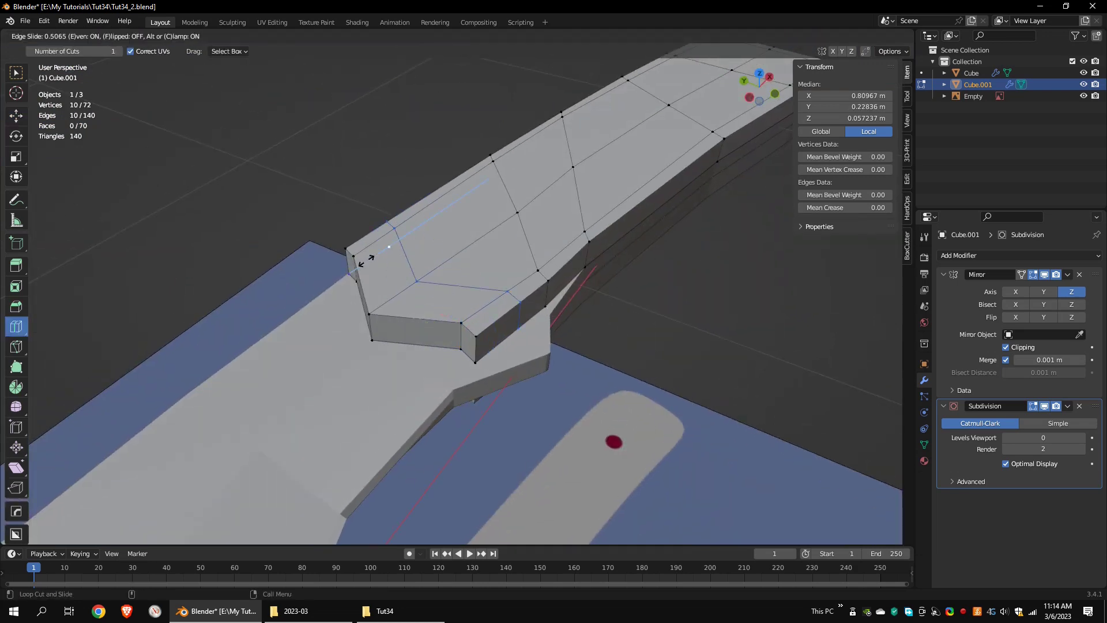
left_click(347, 268)
scroll(455, 292, "up", 2)
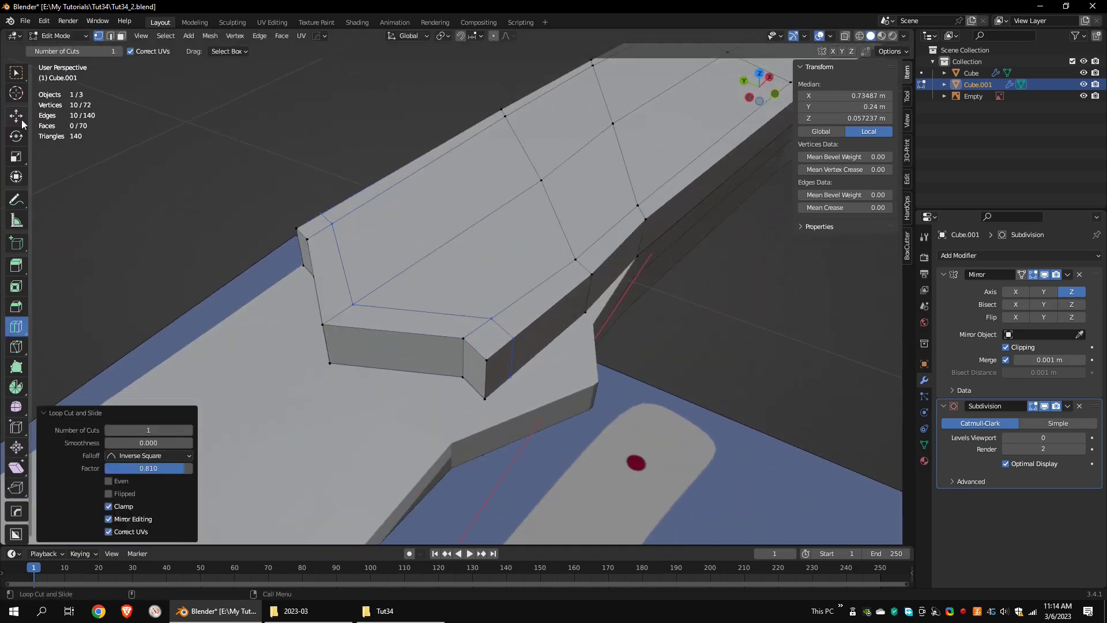
Merge the extra vertices at the scale's lower front corner with At Last, on its top edge and its base edge
left_click(464, 338)
left_click(513, 338, "shift")
left_click(487, 360, "shift")
left_click(192, 36)
mouse_move(210, 36)
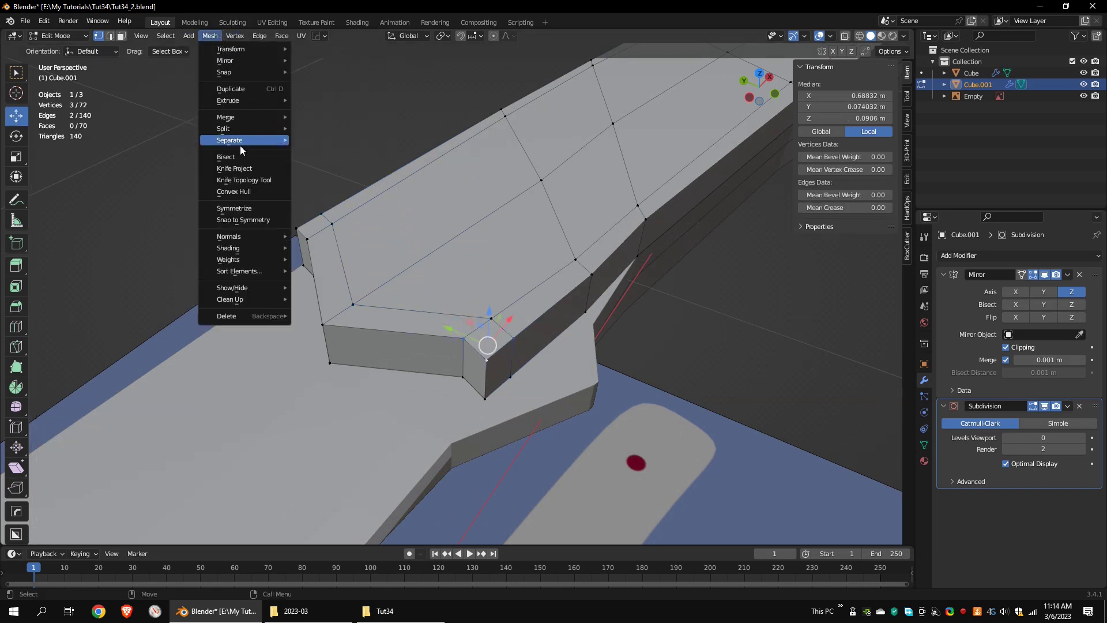
mouse_move(239, 117)
left_click(313, 117)
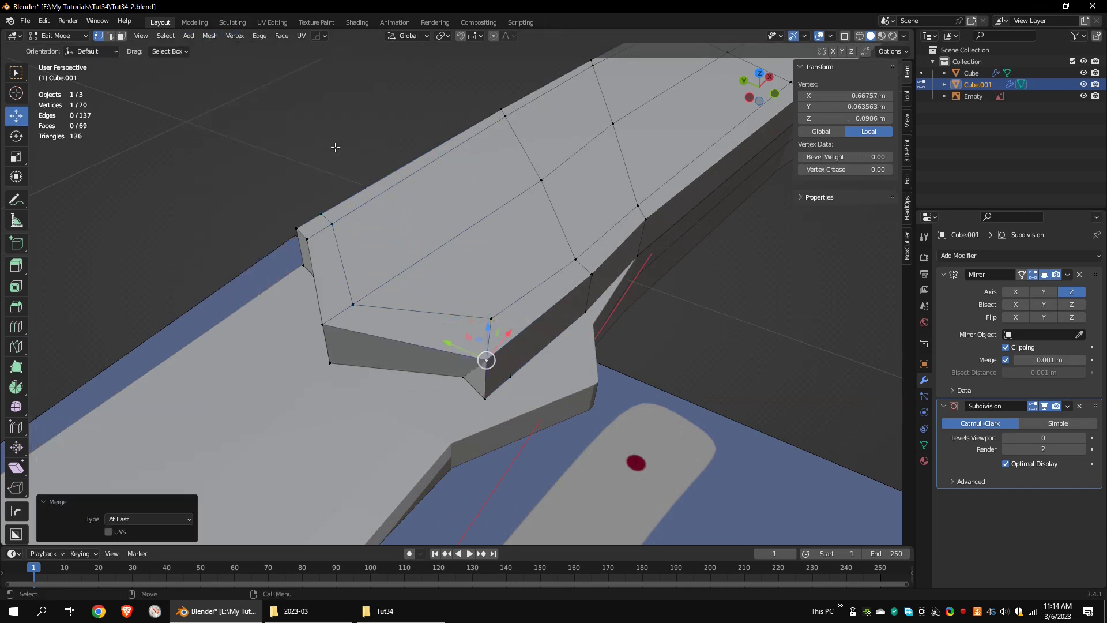
left_click(212, 38)
mouse_move(245, 117)
left_click(317, 166)
Merge the extra vertices at the scale's spine-side front corner with At Last, on its top edge and its base edge
middle_click_drag(334, 242, 476, 260)
left_click(396, 314)
left_click(454, 314, "shift")
left_click(433, 327, "shift")
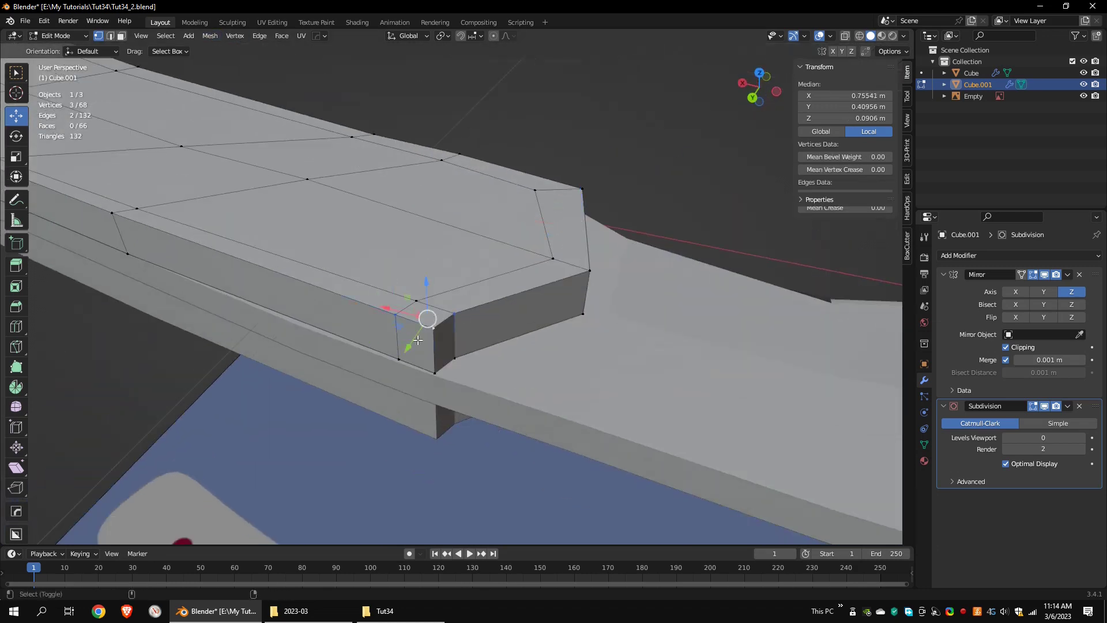
left_click(210, 36)
left_click(337, 163)
left_click(210, 36)
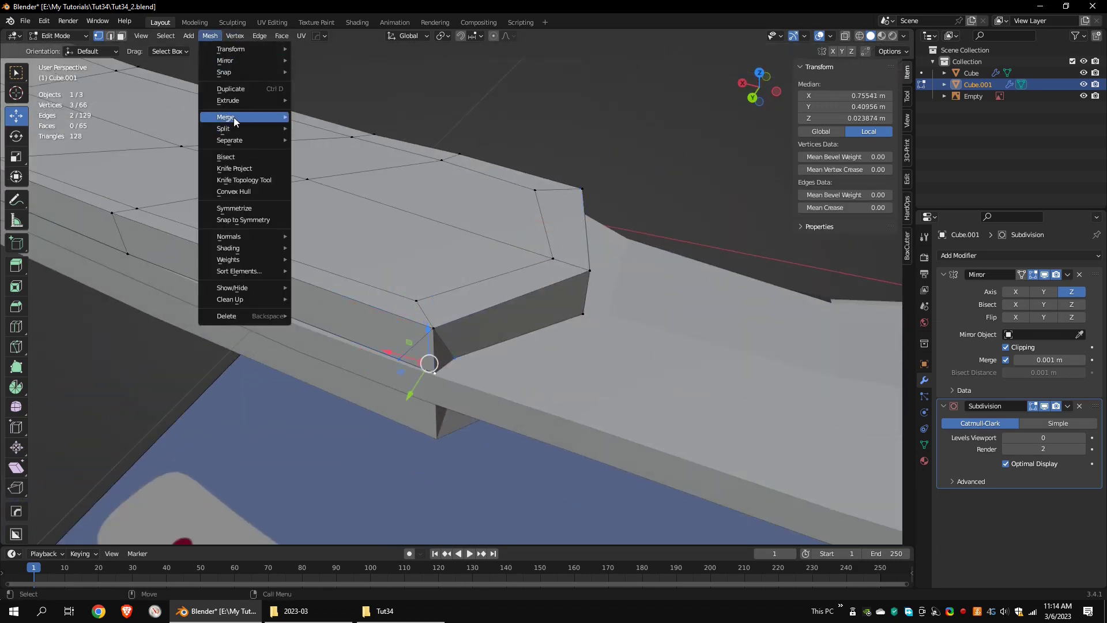
left_click(317, 164)
Nudge the inner vertices at the spine-side front corner of the handle scale, using the top view and wireframe shading
left_click_drag(369, 231, 457, 277, "alt")
key("F3")
left_click(397, 388)
middle_click_drag(396, 387, 391, 392)
left_click(437, 184)
middle_click_drag(430, 185, 422, 183)
scroll(368, 108, "down", 2)
middle_click_drag(367, 108, 336, 105, "alt")
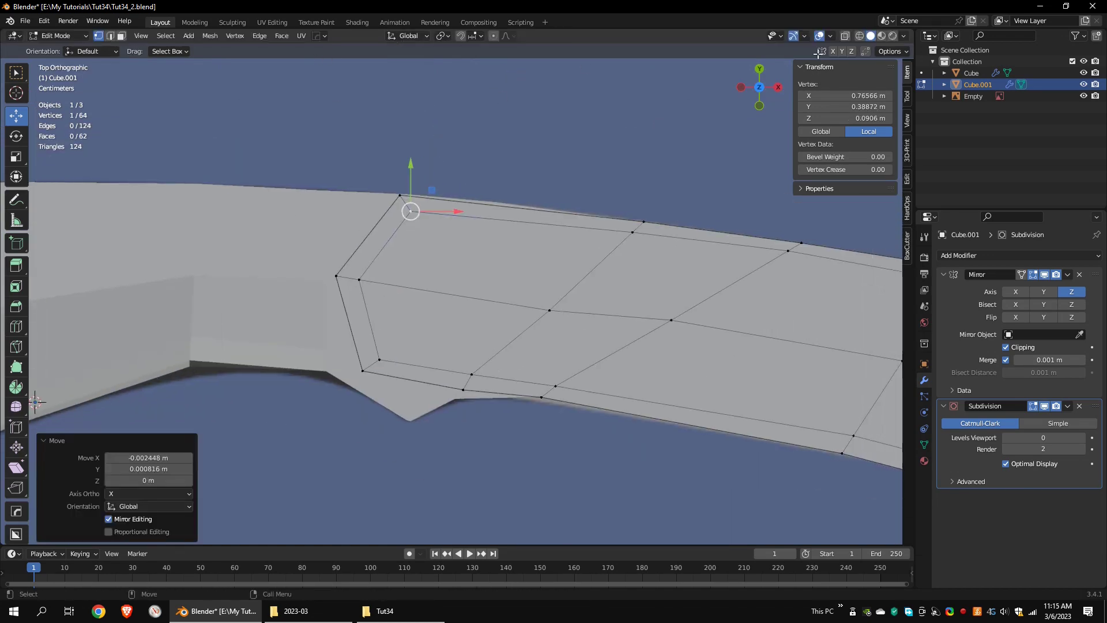
left_click(859, 36)
left_click_drag(393, 188, 441, 212)
left_click(422, 219)
left_click_drag(413, 212, 411, 211)
middle_click_drag(391, 392, 389, 343)
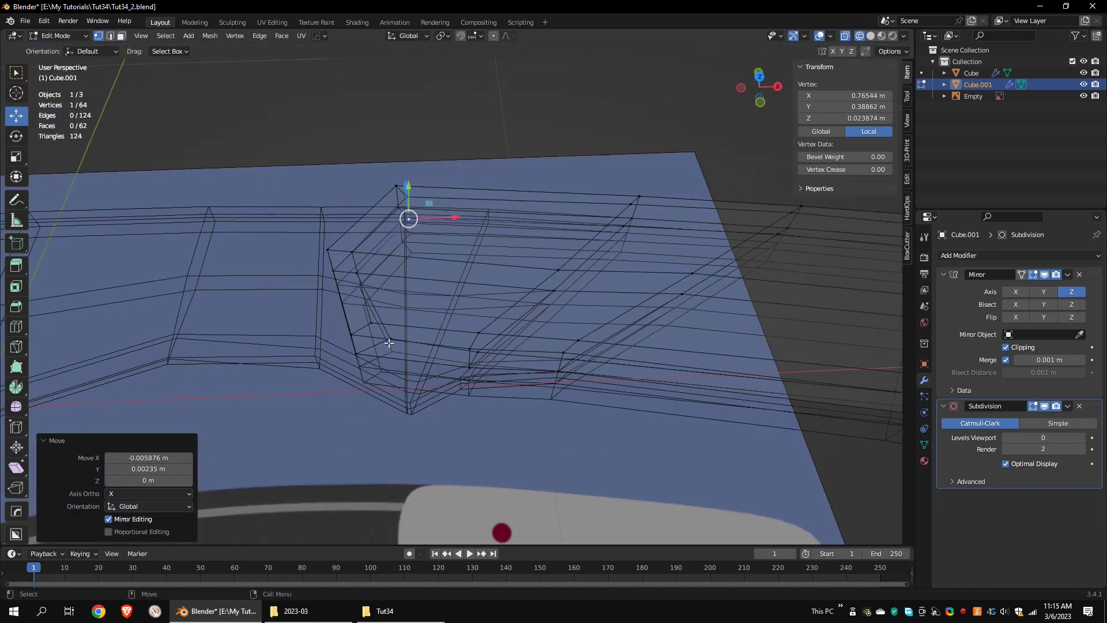
From the top view, reposition the inner vertex pairs at both front corners of the handle scale
key("KP_7")
left_click_drag(375, 337, 407, 369)
scroll(404, 367, "up", 3)
left_click_drag(346, 402, 317, 408)
mouse_move(270, 251)
left_mouse_down()
mouse_move(304, 288)
mouse_move(279, 271)
left_mouse_up()
left_click_drag(364, 137, 397, 167)
left_click_drag(383, 151, 375, 150)
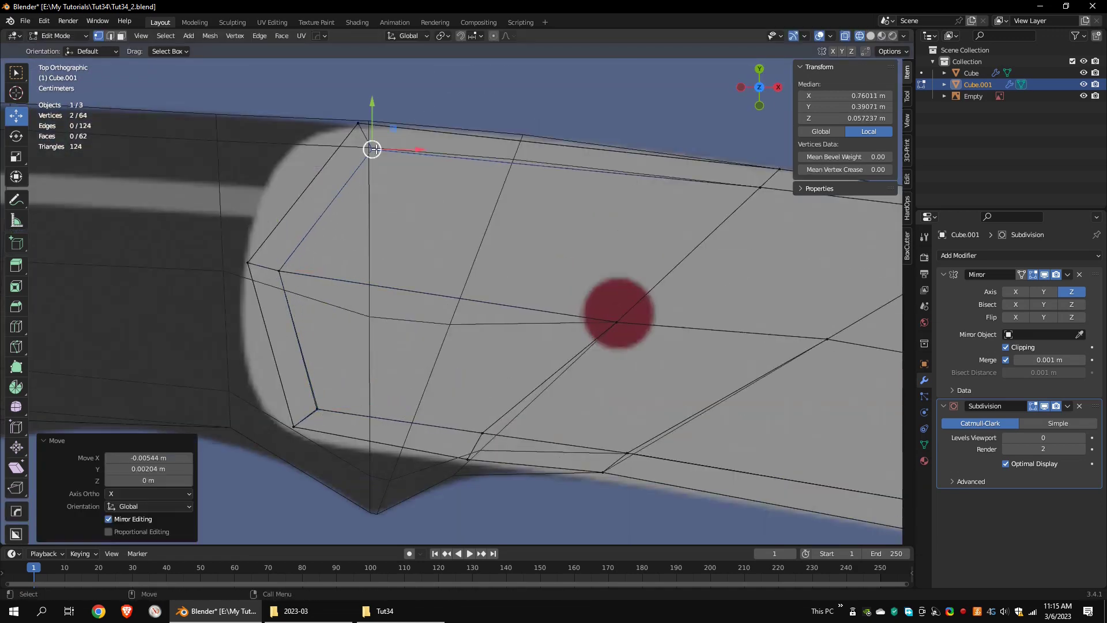
Shift the outer vertices of the scale's front end toward the blade to follow the rounded reference outline
left_click_drag(346, 110, 392, 164)
left_click_drag(365, 136, 315, 136)
left_click_drag(266, 254, 294, 288)
left_click(271, 346)
left_click_drag(279, 398, 331, 441)
left_click_drag(306, 418, 261, 423)
Slide the vertices along the handle scale's upper edge toward the blade to straighten its cross edges
scroll(361, 98, "down", 3)
left_click_drag(620, 210, 544, 266)
left_click_drag(512, 216, 519, 219)
left_click_drag(770, 247, 819, 266)
left_click_drag(797, 249, 700, 235)
Realign the centre-line and lower-edge vertices of the handle scale with the straightened cross edges
left_click_drag(695, 297, 652, 341)
left_click_drag(671, 320, 650, 318)
left_click_drag(596, 291, 500, 302)
mouse_move(577, 372)
left_mouse_down()
mouse_move(524, 410)
mouse_move(594, 396)
mouse_move(600, 424)
left_mouse_up()
key("g")
left_click(657, 329)
left_click_drag(619, 402, 618, 407)
middle_click_drag(618, 408, 593, 311)
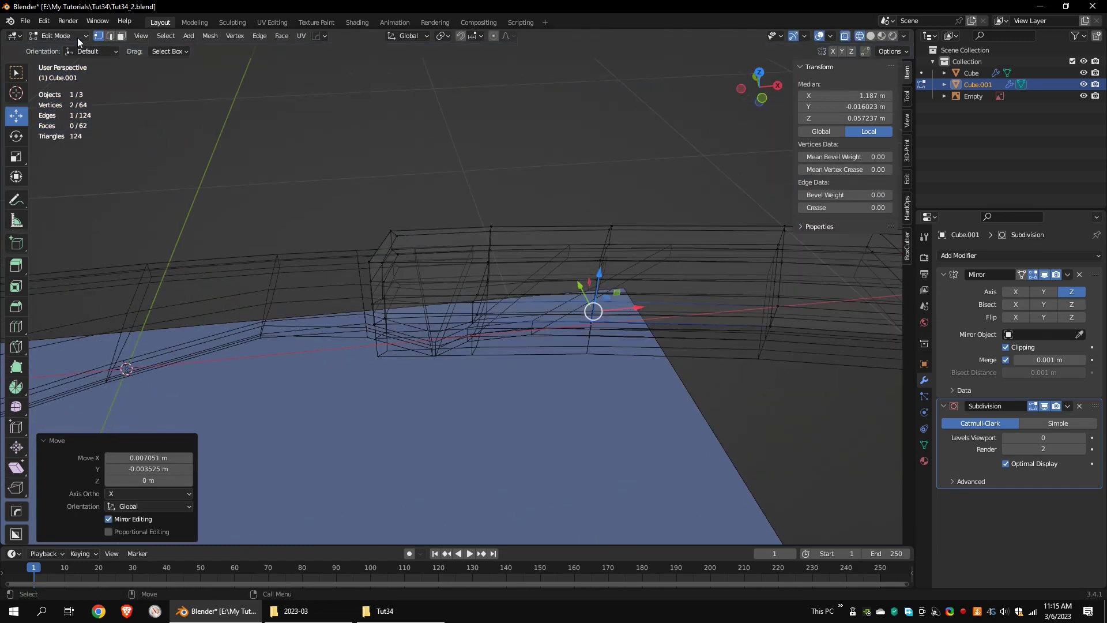
In Object Mode with solid shading, raise the knife body's Subdivision viewport levels and set those of the handle scales to 3
key("Tab")
left_click(870, 36)
left_click(427, 326)
mouse_move(427, 326)
middle_mouse_down()
mouse_move(447, 291)
mouse_move(467, 300)
middle_mouse_up()
left_click(1082, 437)
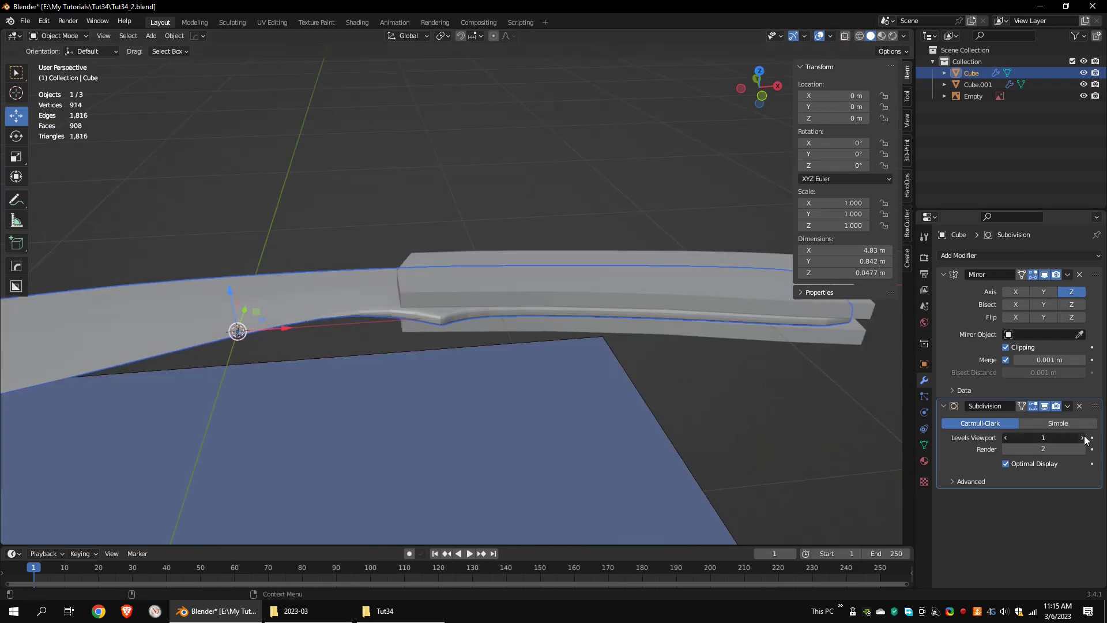
left_click(458, 279)
left_click_drag(1044, 438, 1082, 438)
middle_click_drag(605, 337, 549, 305)
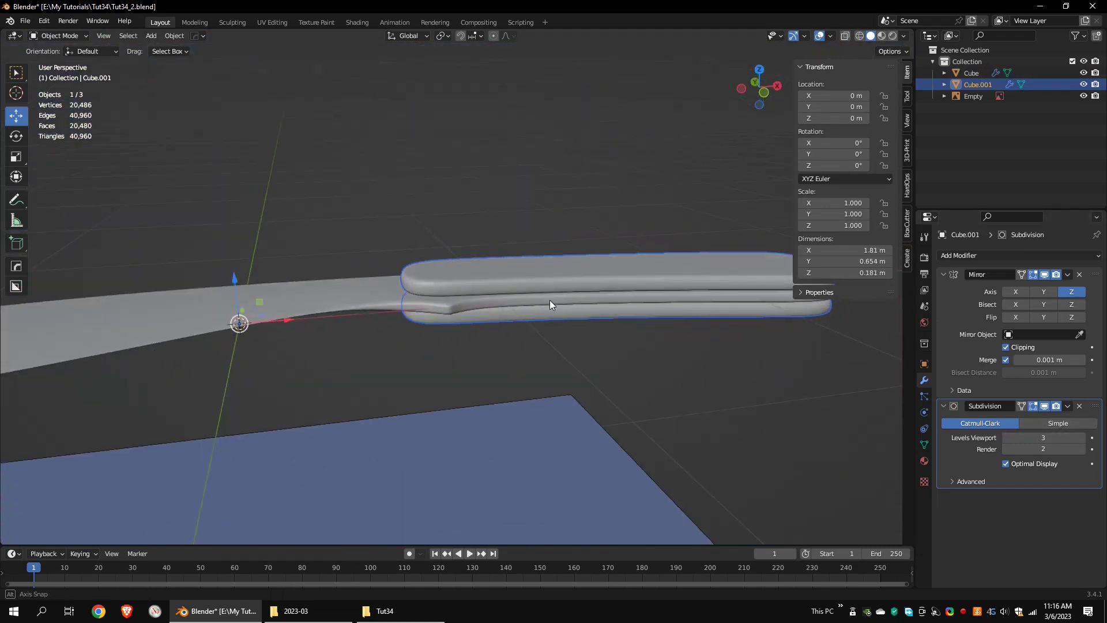
Isolate the handle scales in Local View and open them in Edit Mode
left_click(103, 36)
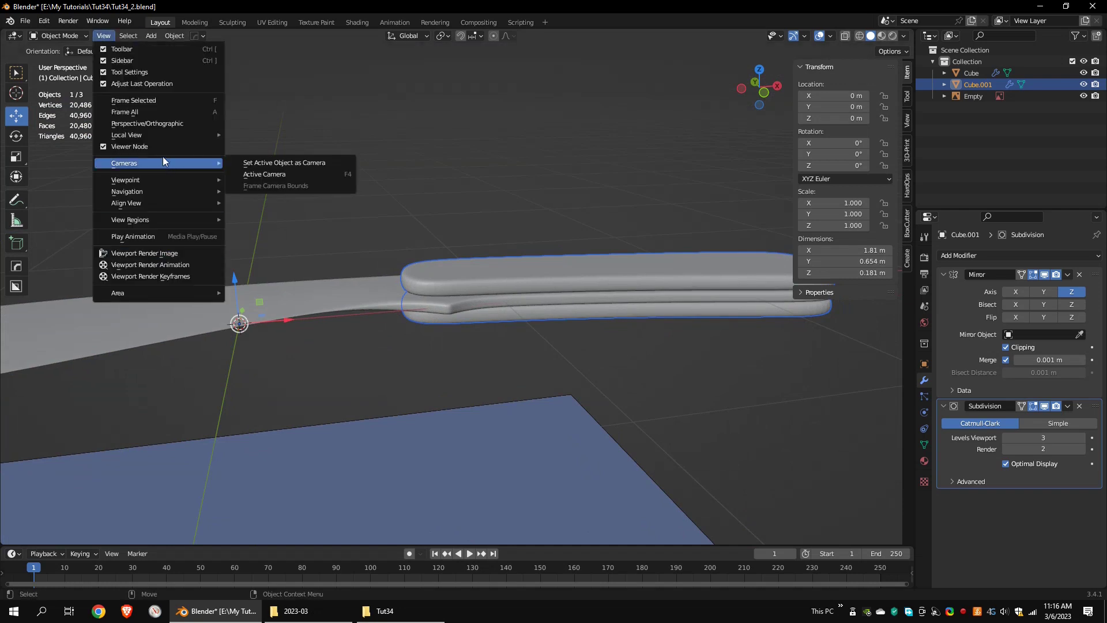
mouse_move(158, 135)
left_click(268, 134)
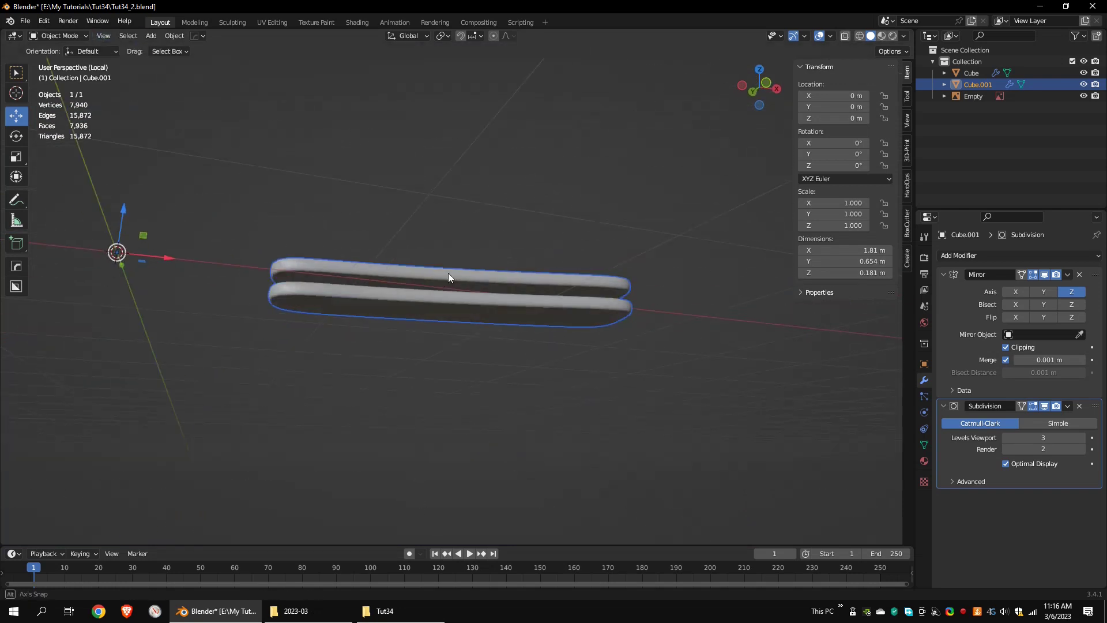
mouse_move(450, 277)
middle_mouse_down()
mouse_move(500, 301)
mouse_move(465, 282)
middle_mouse_up()
scroll(465, 282, "up", 2)
left_click(64, 36)
left_click(58, 62)
scroll(264, 238, "up", 1)
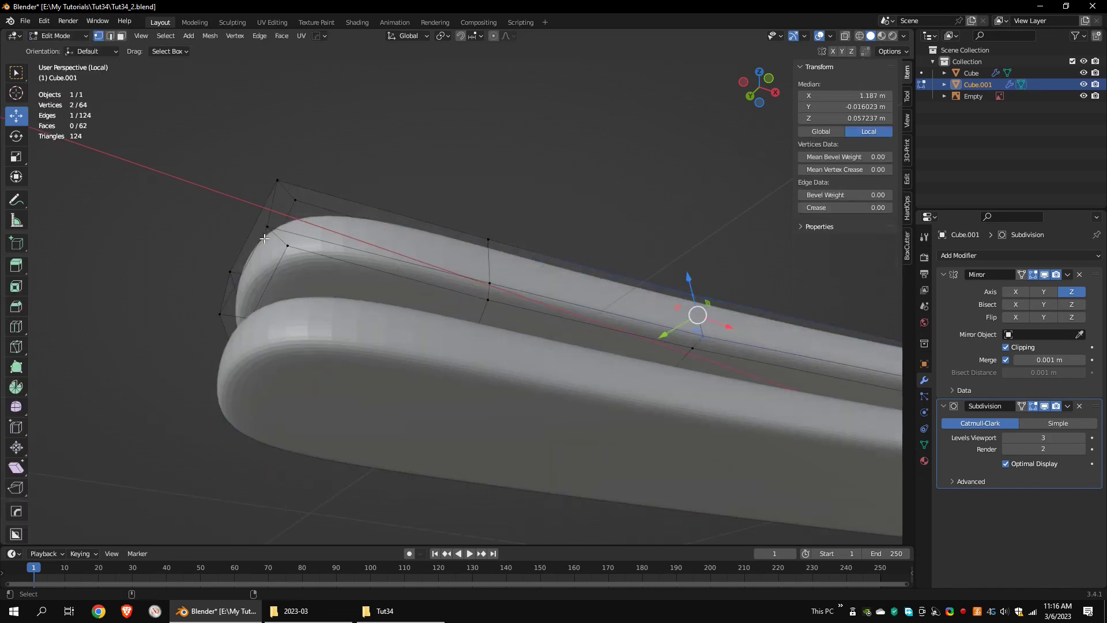
Add loop cuts tight against the scale's inner bottom edge, the last at a factor of 0.855, and switch to the Move tool
left_click_drag(269, 237, 272, 218)
left_click_drag(497, 260, 513, 276)
middle_click_drag(180, 158, 373, 237, "shift")
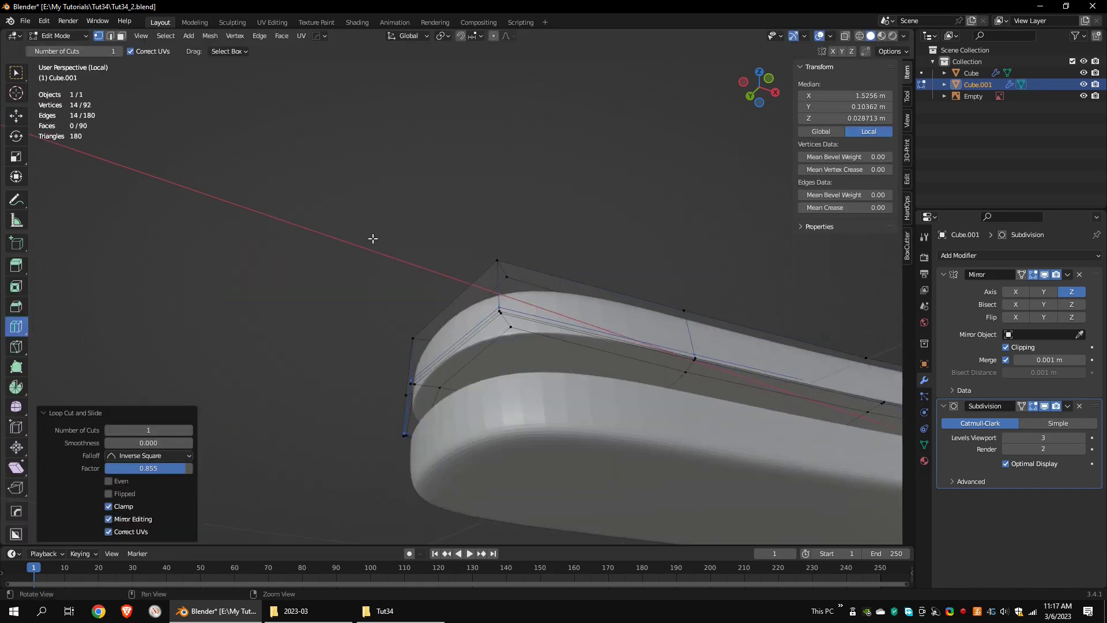
scroll(494, 369, "up", 5)
key("shift+space")
key("g")
Lower the outer top edge loop of the handle scale by about 0.028 m along Z to round its upper surface
scroll(666, 408, "down", 5)
middle_click_drag(666, 408, 553, 407)
scroll(554, 407, "up", 1)
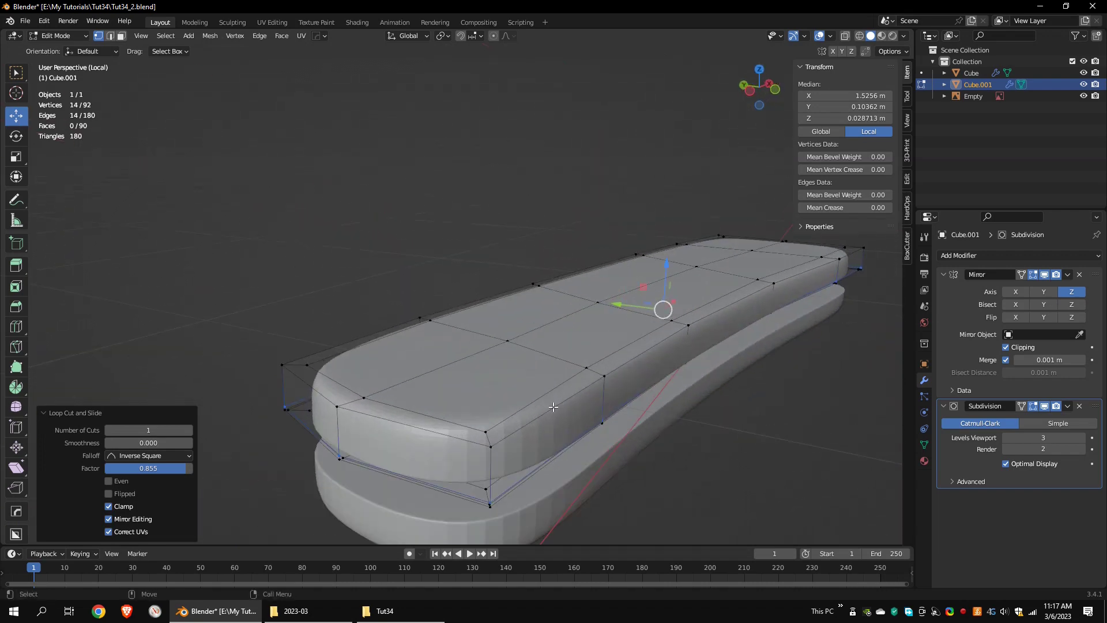
key("g")
key("z")
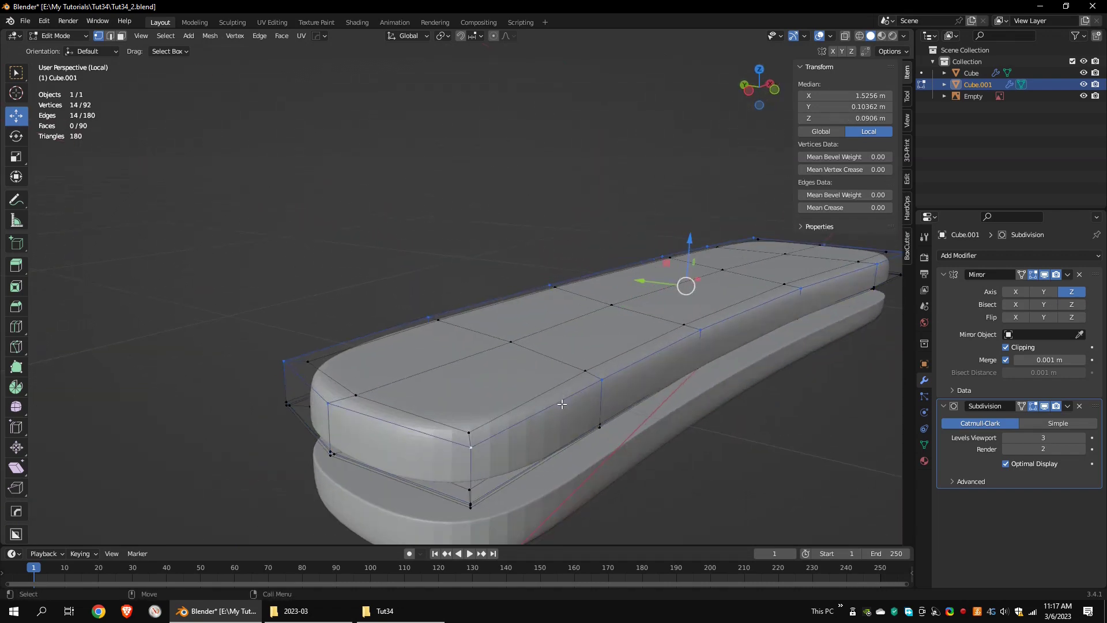
middle_click_drag(549, 411, 583, 356)
key("g")
key("z")
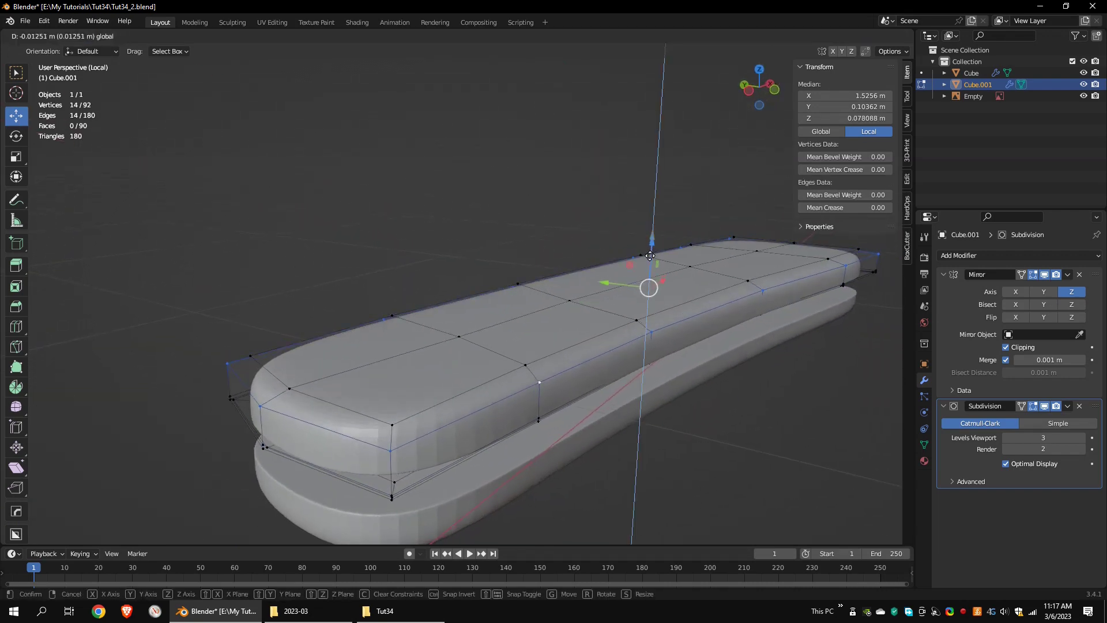
left_click(508, 455)
middle_click_drag(507, 455, 648, 237)
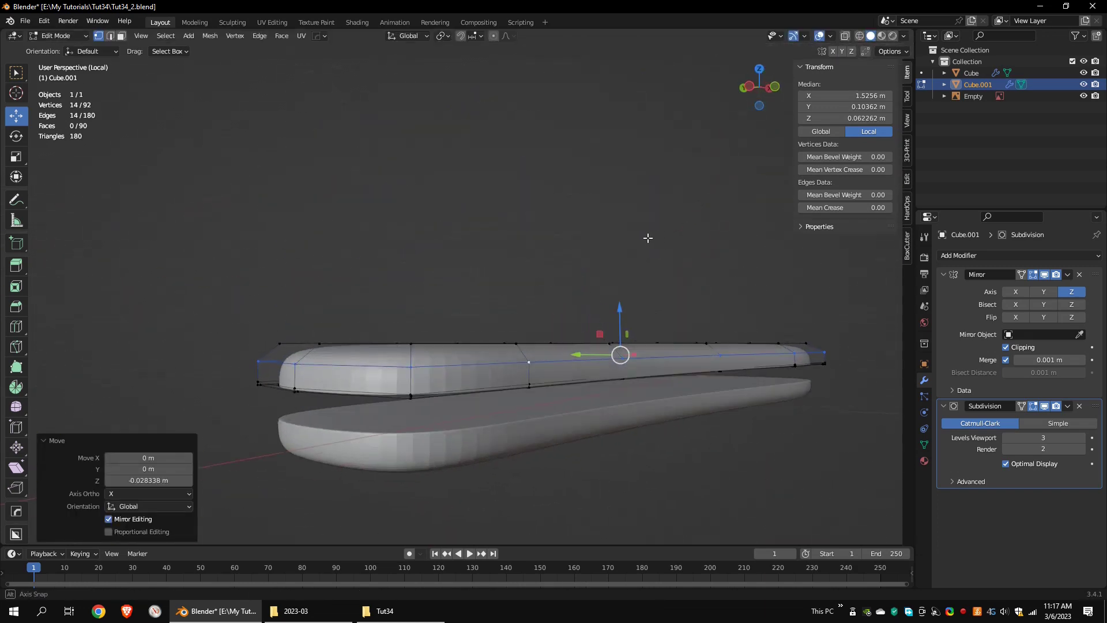
key("g")
key("z")
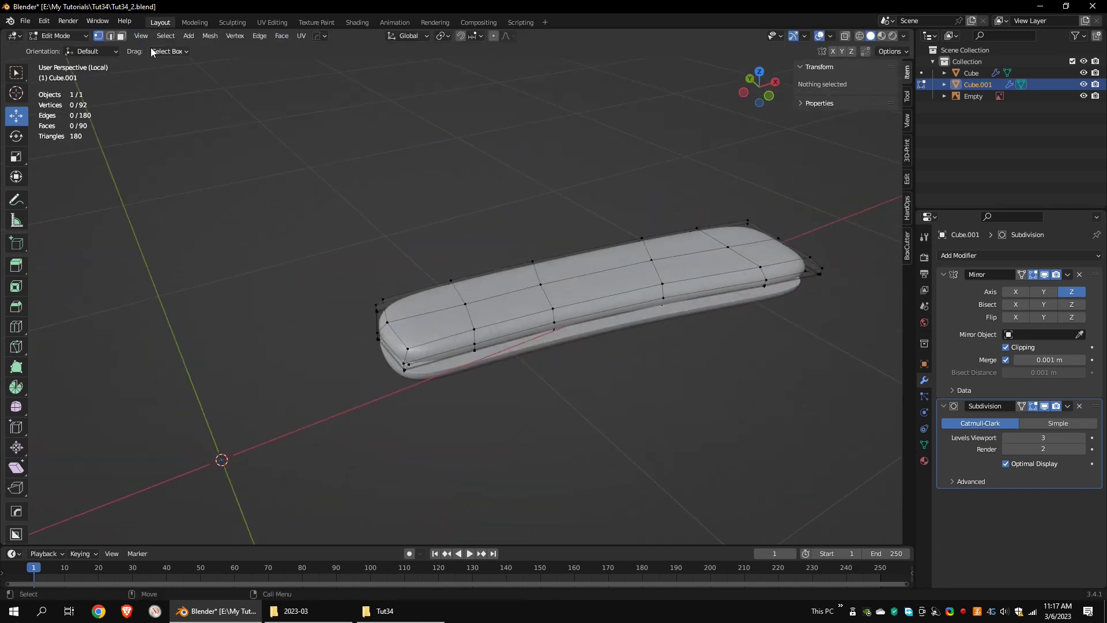
Return the handle scales to Object Mode and leave Local View
middle_click_drag(151, 51, 541, 246)
left_click(63, 50)
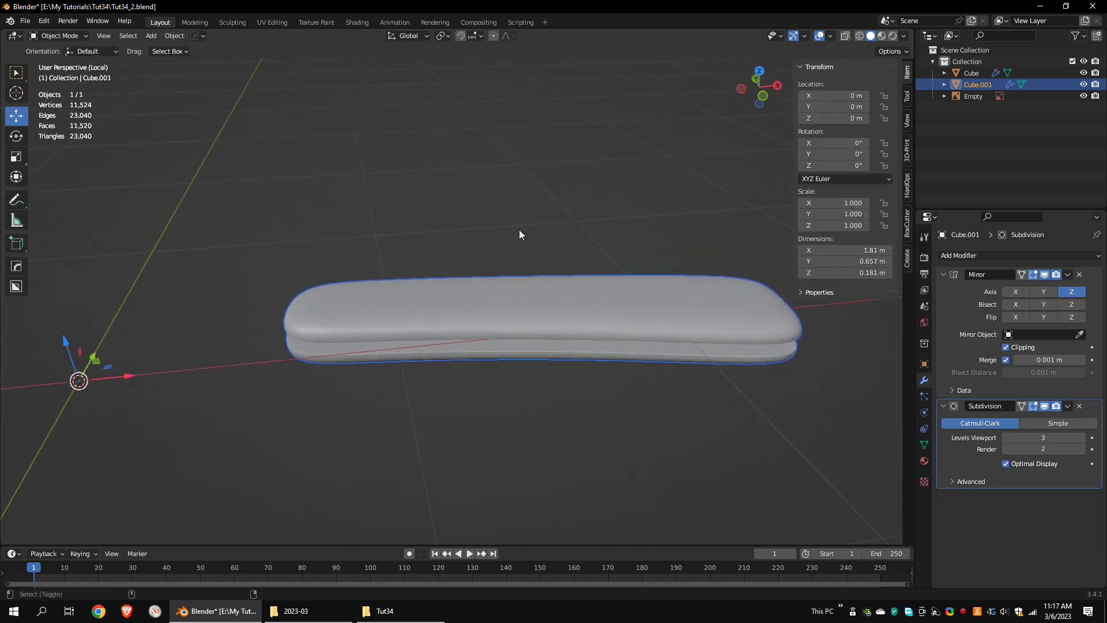
left_click(104, 35)
mouse_move(155, 221)
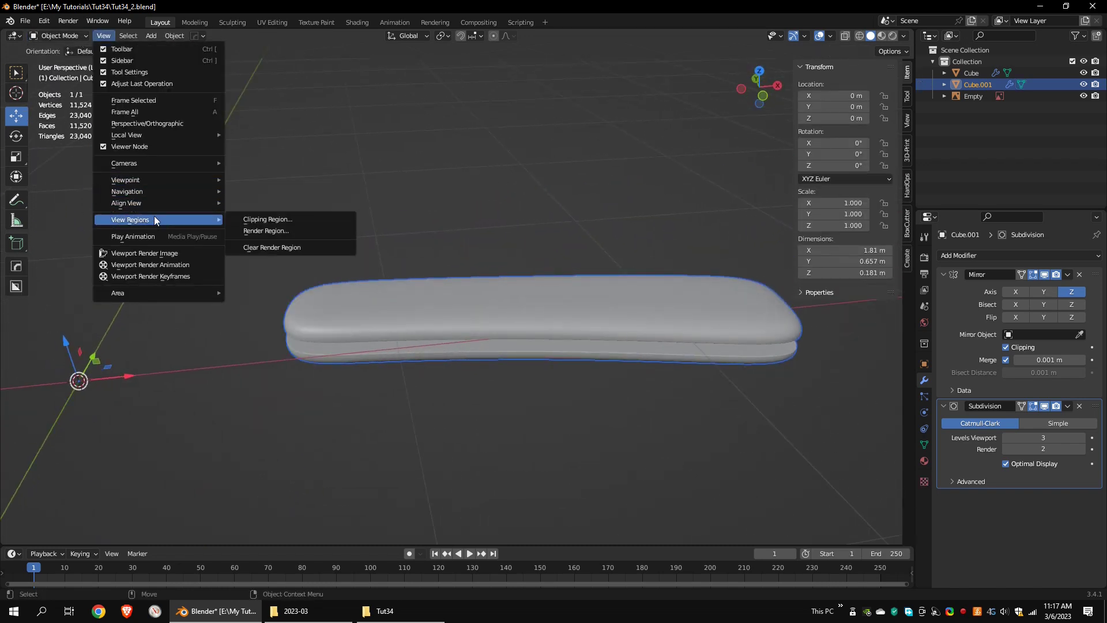
left_click(257, 134)
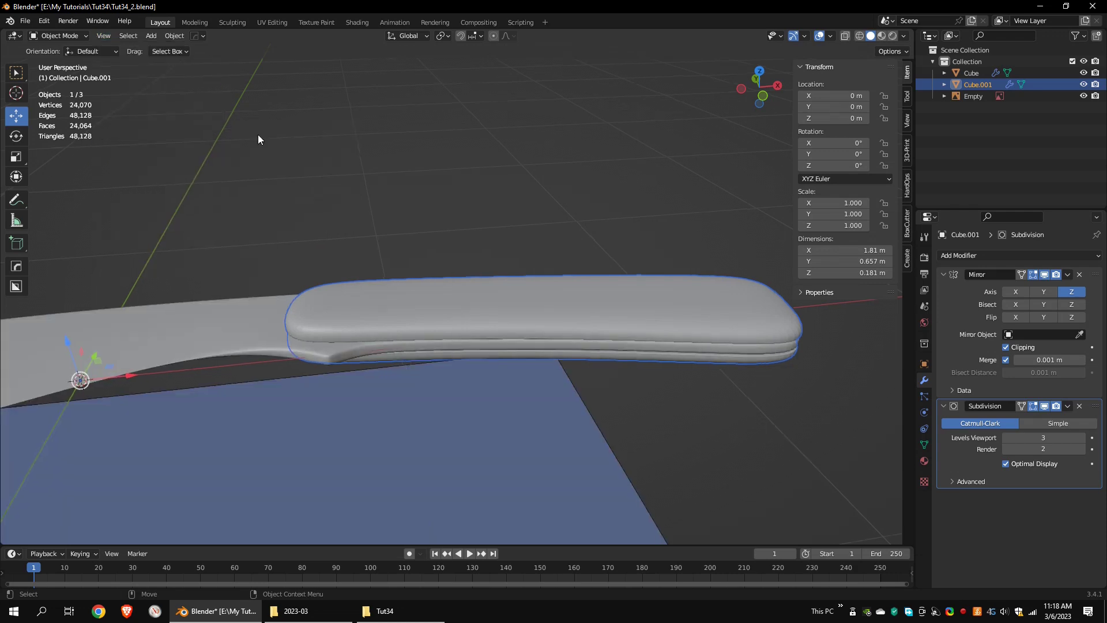
Add a cylinder mesh and reduce it to 12 vertices
middle_click_drag(257, 134, 238, 79)
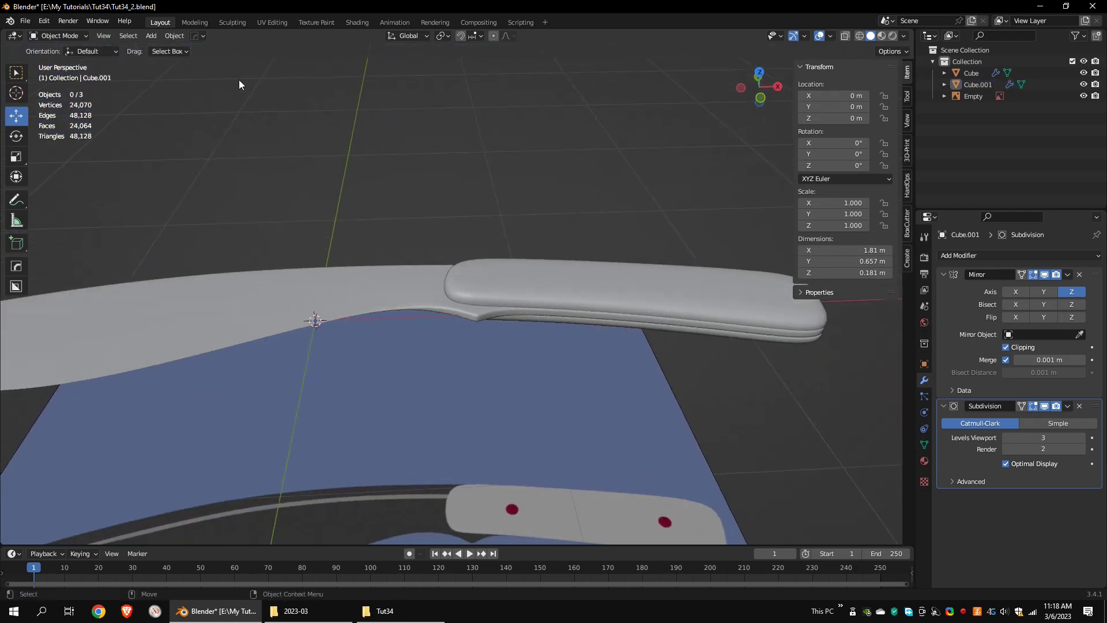
left_click(152, 35)
mouse_move(173, 48)
left_click(258, 104)
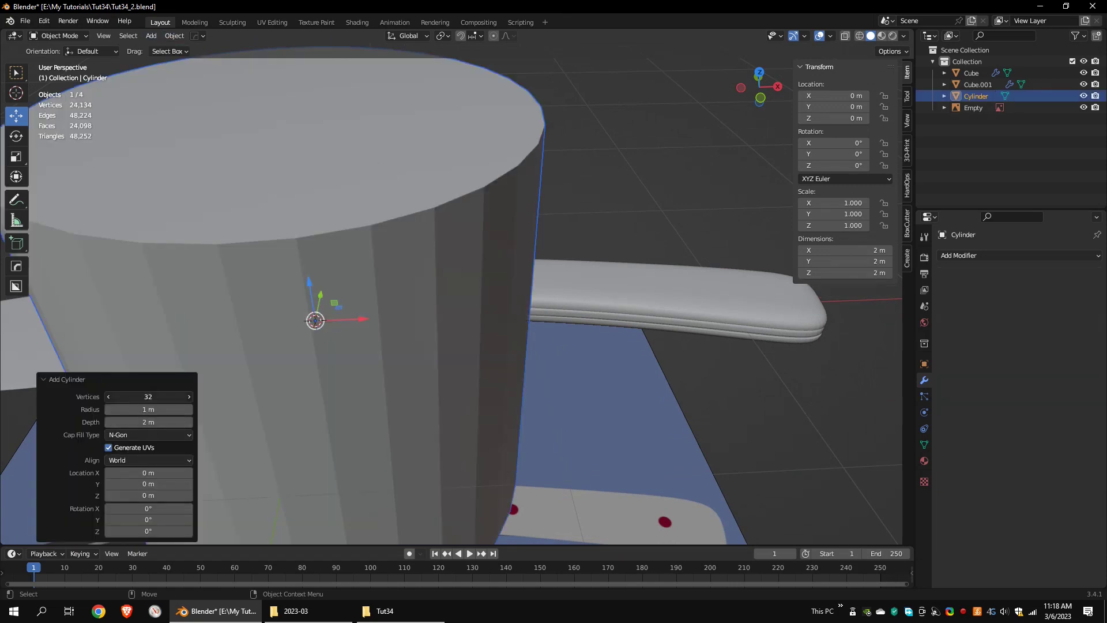
key("Return")
scroll(635, 202, "down", 5)
middle_click_drag(634, 202, 507, 295)
left_click_drag(149, 396, 167, 396)
middle_click_drag(455, 332, 463, 264, "shift")
In Edit Mode, raise the cylinder's bottom ring toward its top to flatten it into a short disc
left_click(59, 62)
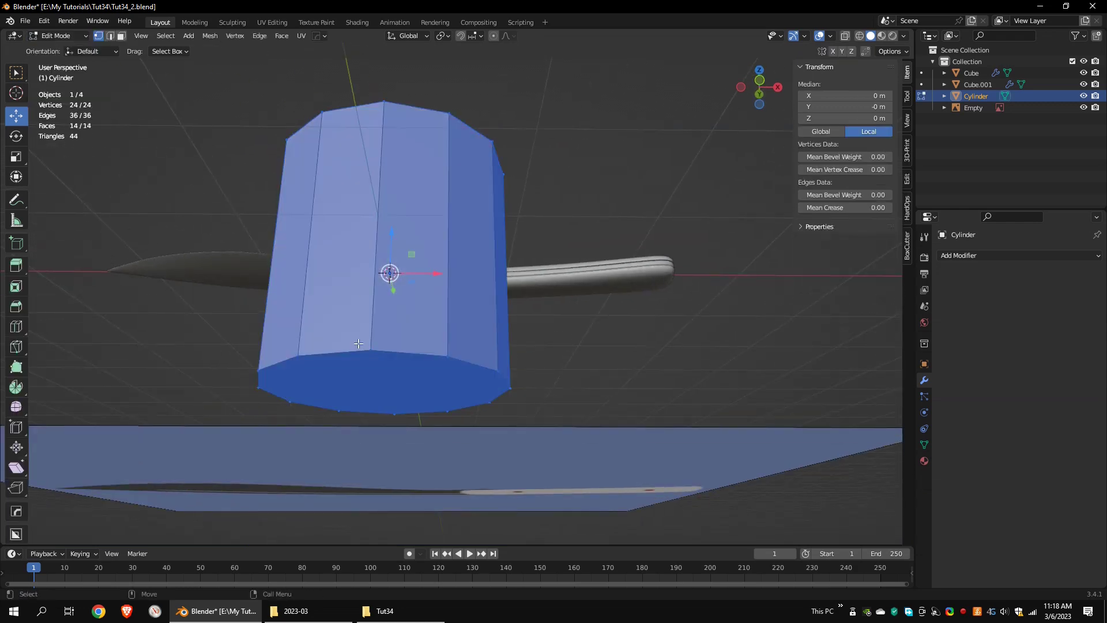
left_click(410, 353, "alt")
left_click_drag(392, 340, 416, 138)
middle_click_drag(416, 138, 425, 257)
left_click_drag(407, 226, 408, 235)
left_click(460, 269)
middle_click_drag(407, 235, 479, 267)
Scale the cylinder's top face to 0.568 and inset it by about 0.449 m
left_click(455, 270, "alt")
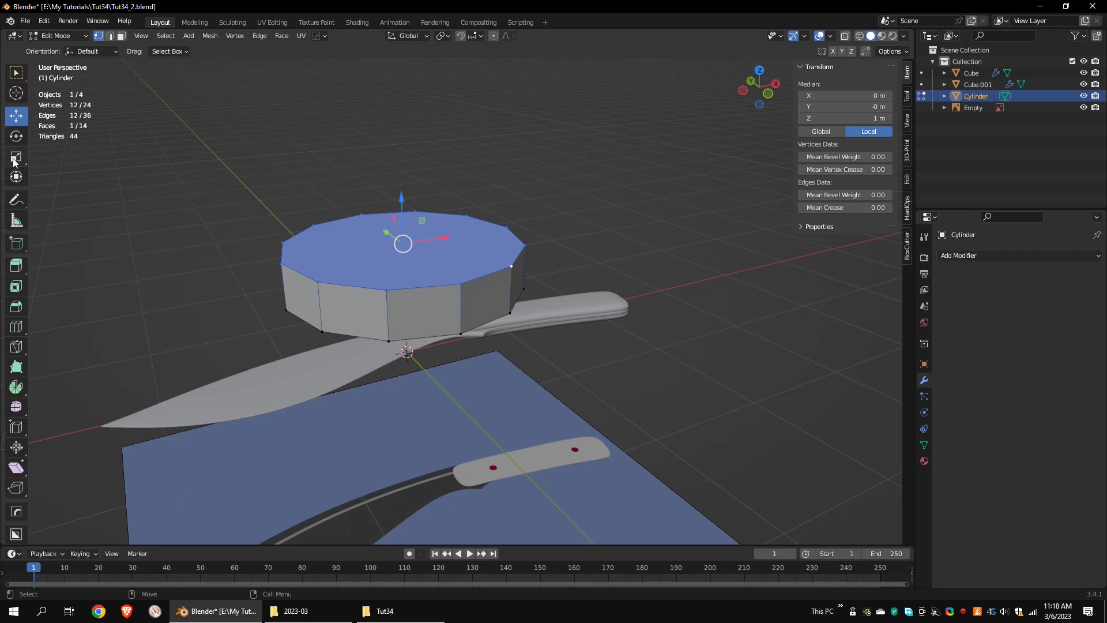
left_click_drag(435, 209, 421, 224)
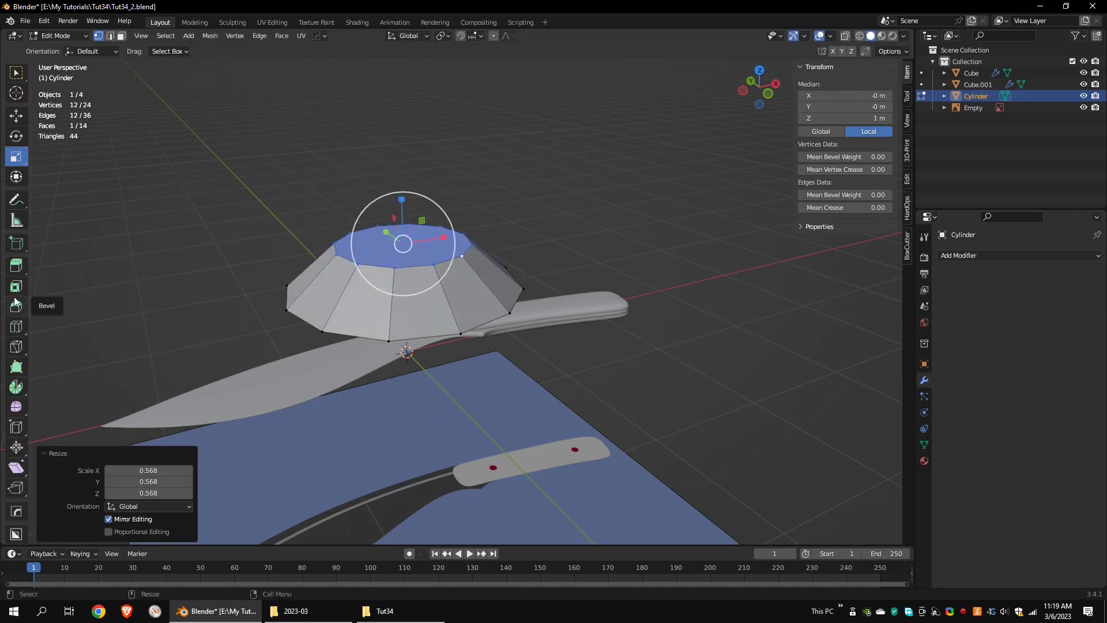
left_click(404, 243)
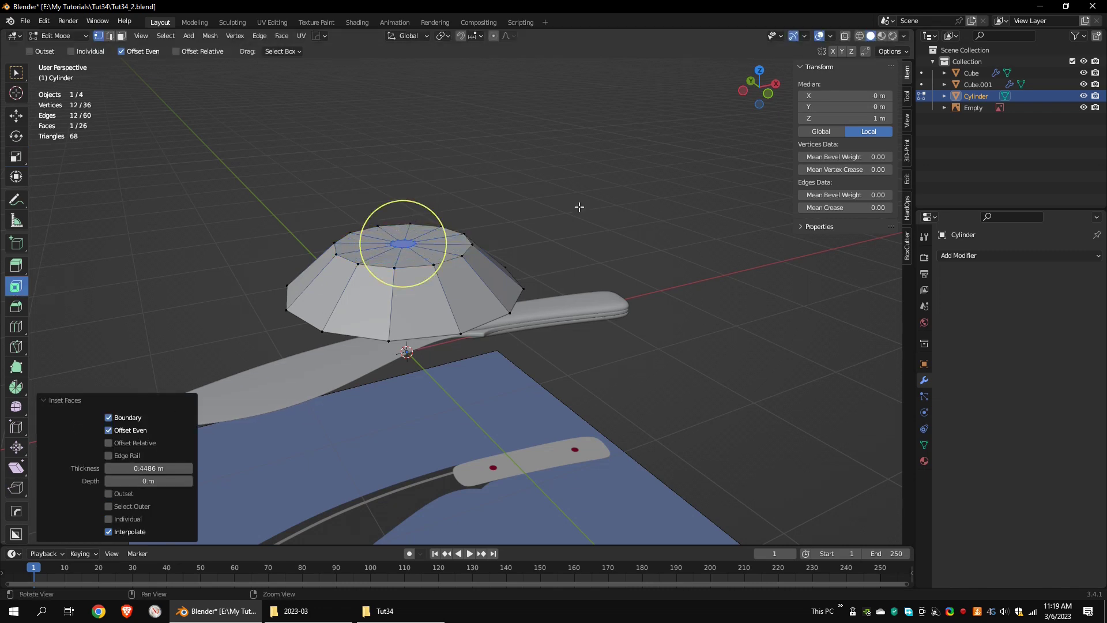
Select the edge loop around the top of the cylinder and scale it up by 1.23
left_click_drag(580, 207, 519, 249, "alt")
double_click(462, 274)
left_click_drag(450, 260, 461, 262)
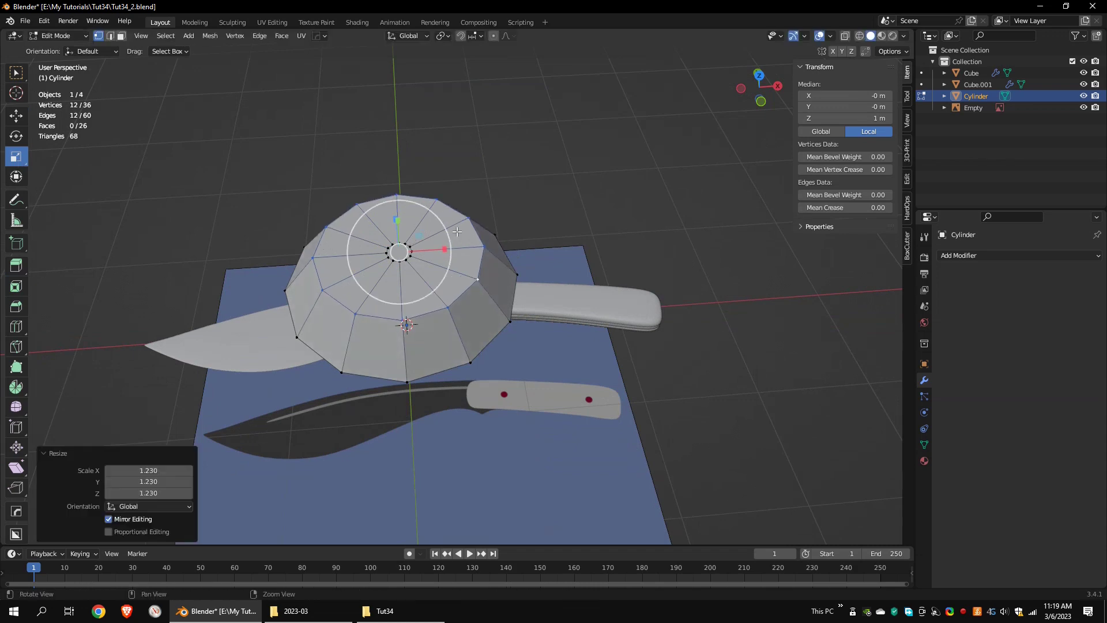
Add a Subdivision Surface modifier to the cylinder and view its underside
mouse_move(467, 271)
middle_mouse_down()
mouse_move(496, 237)
mouse_move(470, 255)
middle_mouse_up()
left_click(971, 256)
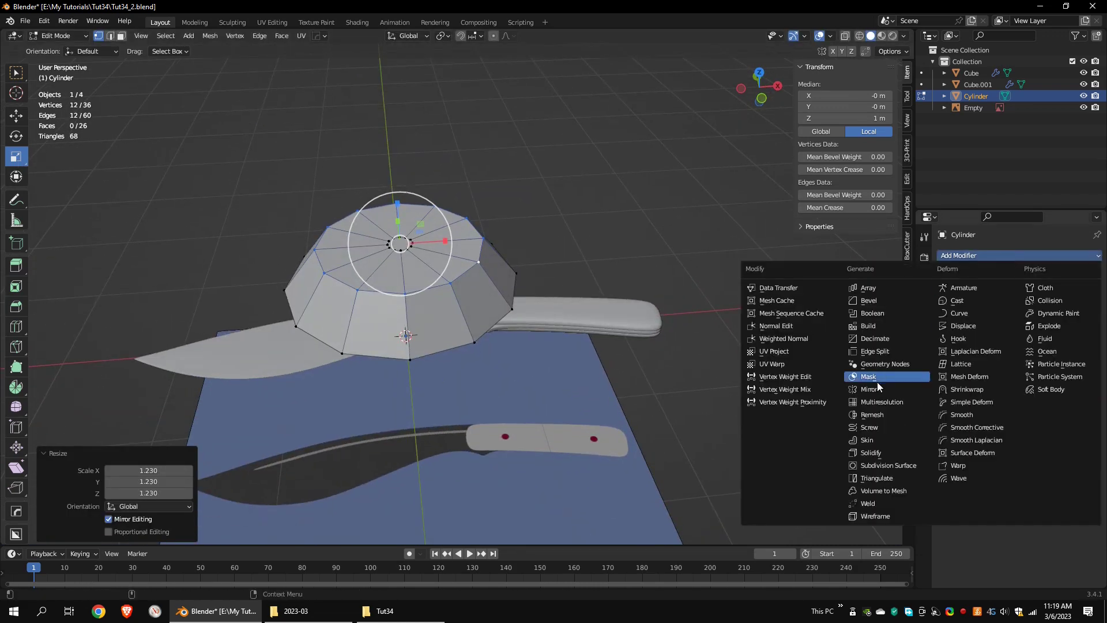
left_click(871, 465)
middle_click_drag(574, 293, 435, 245)
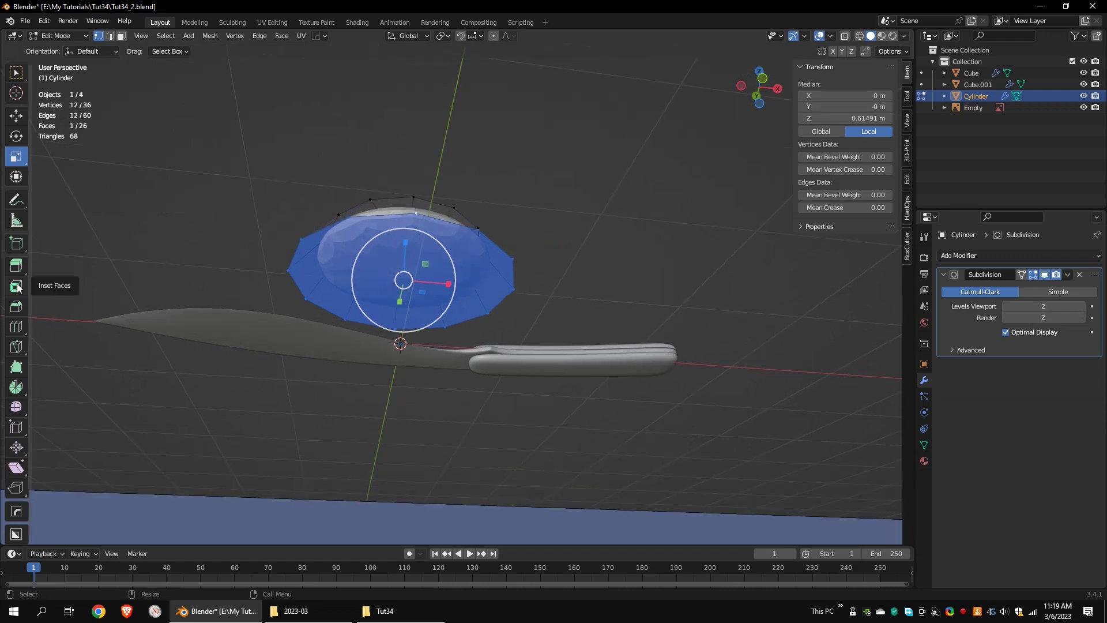
Inset the cylinder's bottom face by about 0.166 m
left_click(418, 265)
middle_click_drag(522, 213, 501, 335)
middle_click_drag(154, 152, 513, 143, "alt")
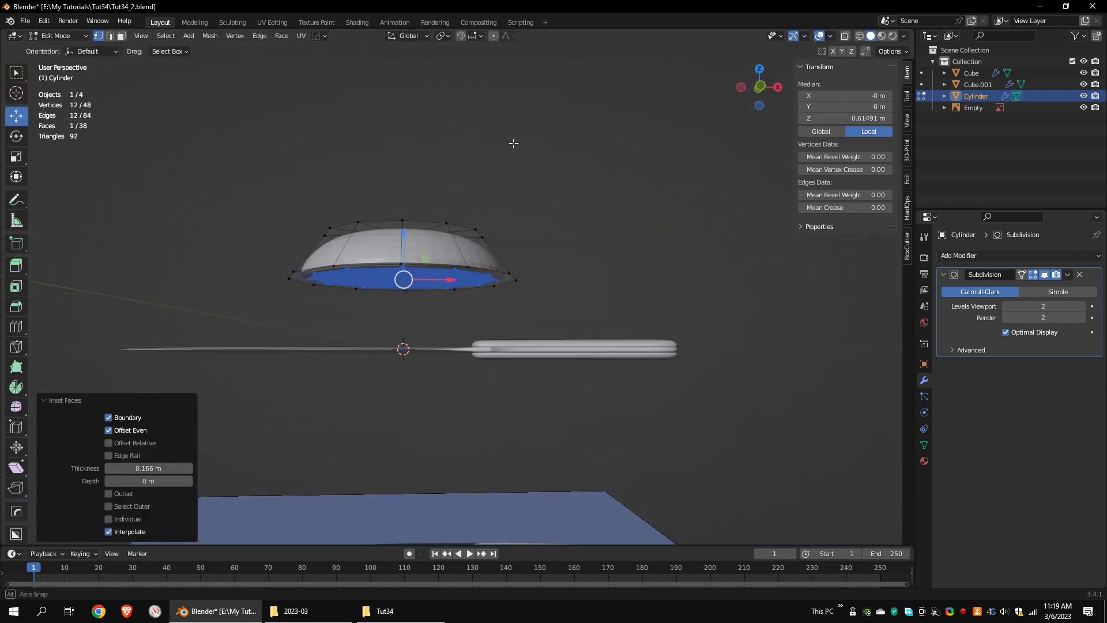
Scale the whole cylinder mesh down and move it about 1.047 m in X and 0.193 m in Y onto the front rivet mark
key("a")
key("KP_7")
key("s")
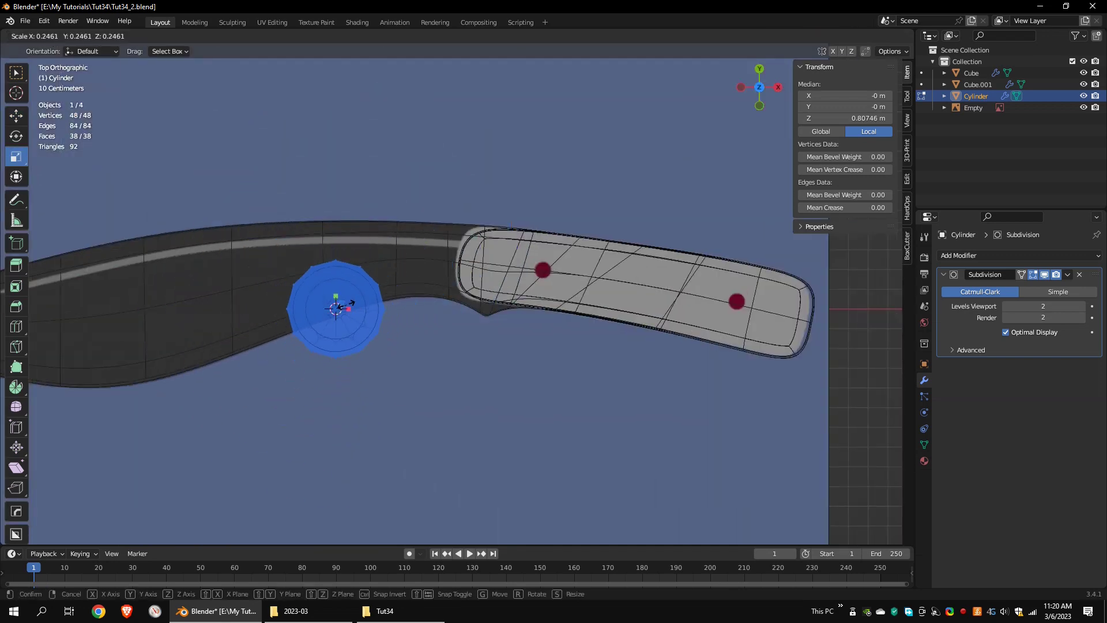
left_click_drag(337, 309, 340, 309)
key("g")
left_click_drag(336, 309, 543, 270)
Scale the rivet down further and nudge it so it matches the front red rivet mark in the reference
key("KP_Decimal")
key("s")
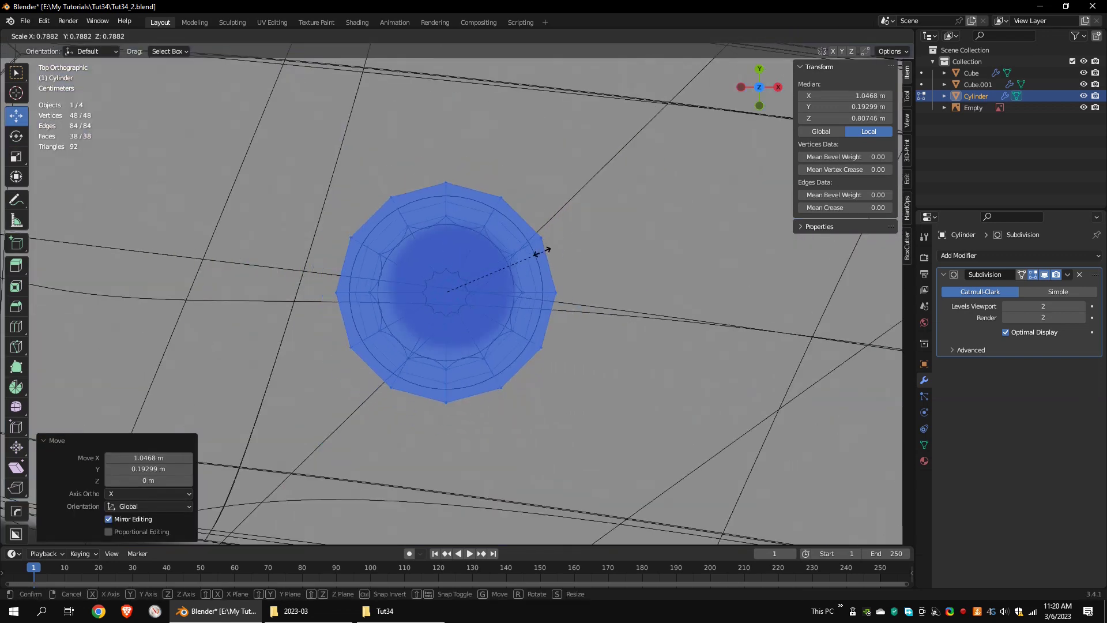
left_click(520, 262)
left_click_drag(447, 296, 452, 288)
left_click(454, 298)
Lower the rivet along Z to about 0.099 m so it sits on the handle scale's surface
middle_click_drag(454, 298, 486, 240)
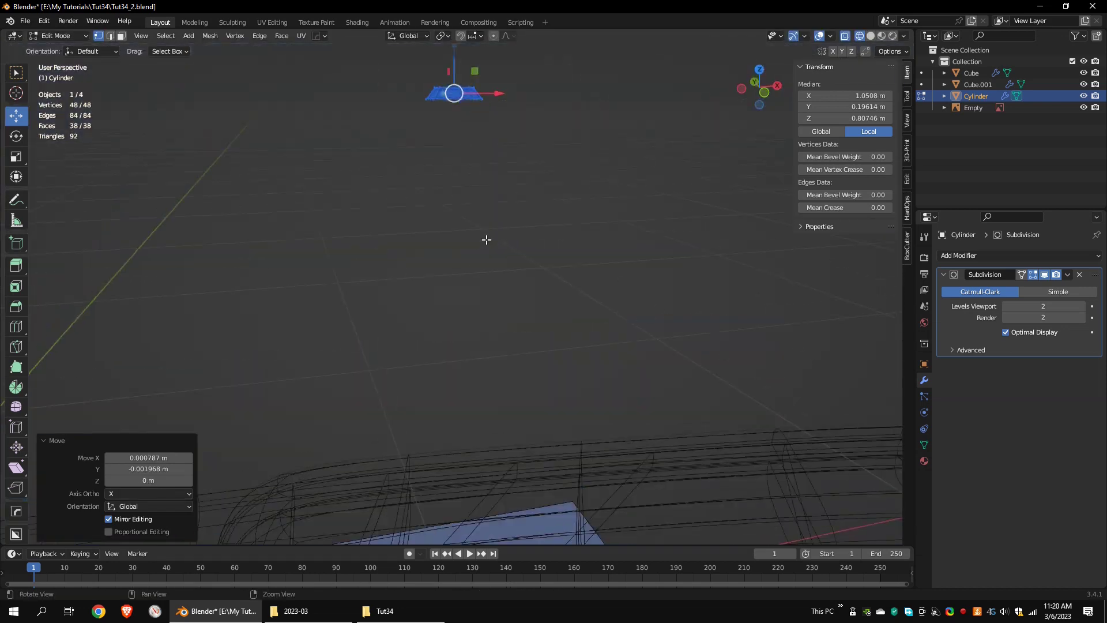
scroll(487, 240, "down", 3)
left_click_drag(456, 151, 457, 308)
middle_click_drag(477, 329, 466, 223, "shift")
scroll(490, 196, "up", 5)
key("shift+z")
left_click_drag(431, 111, 432, 107)
middle_click_drag(441, 107, 450, 245, "shift")
scroll(450, 245, "up", 3)
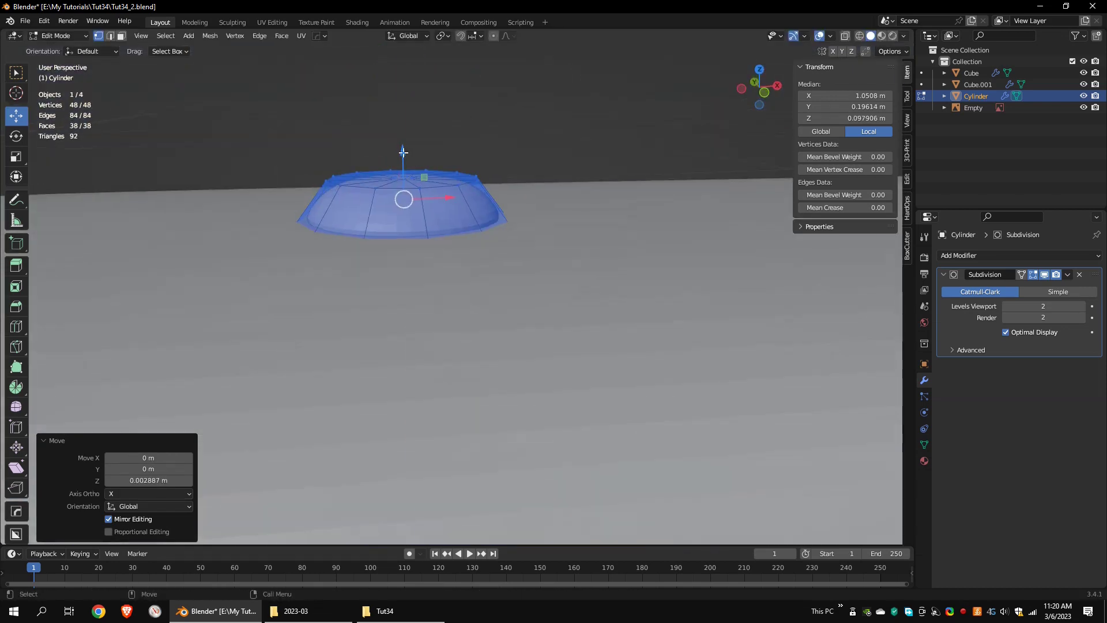
Add a Mirror modifier to the rivet, place it above Subdivision, and enable its Z axis
left_click(534, 173)
scroll(534, 173, "down", 10)
middle_click_drag(534, 173, 527, 153)
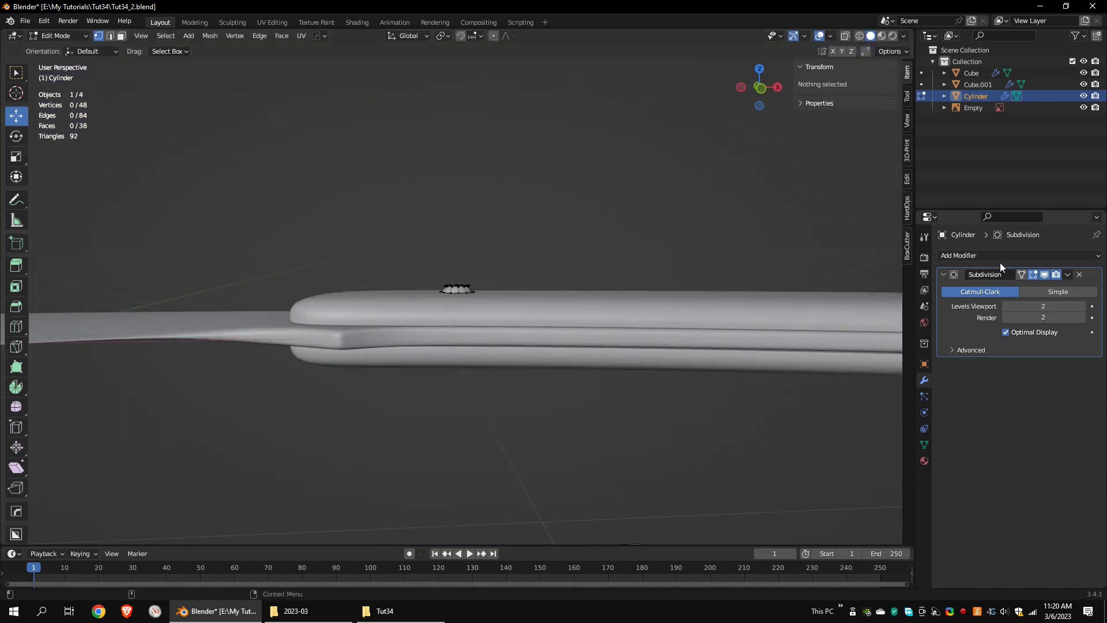
left_click(1000, 259)
left_click(825, 388)
middle_click_drag(598, 400, 600, 381)
left_click_drag(1092, 277, 1047, 361)
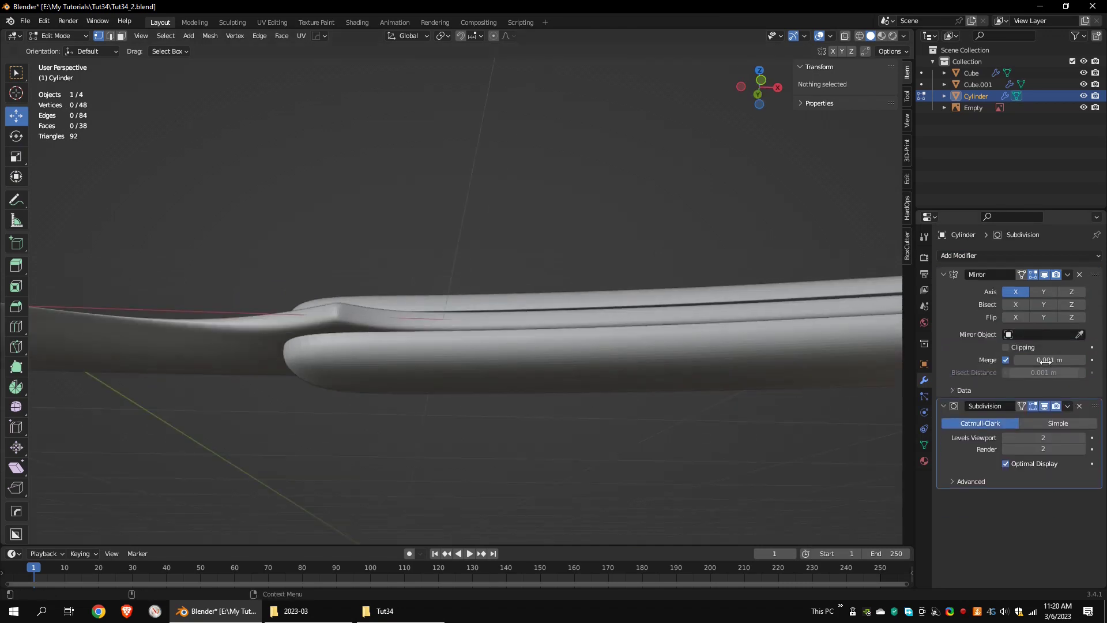
middle_click_drag(742, 247, 738, 370)
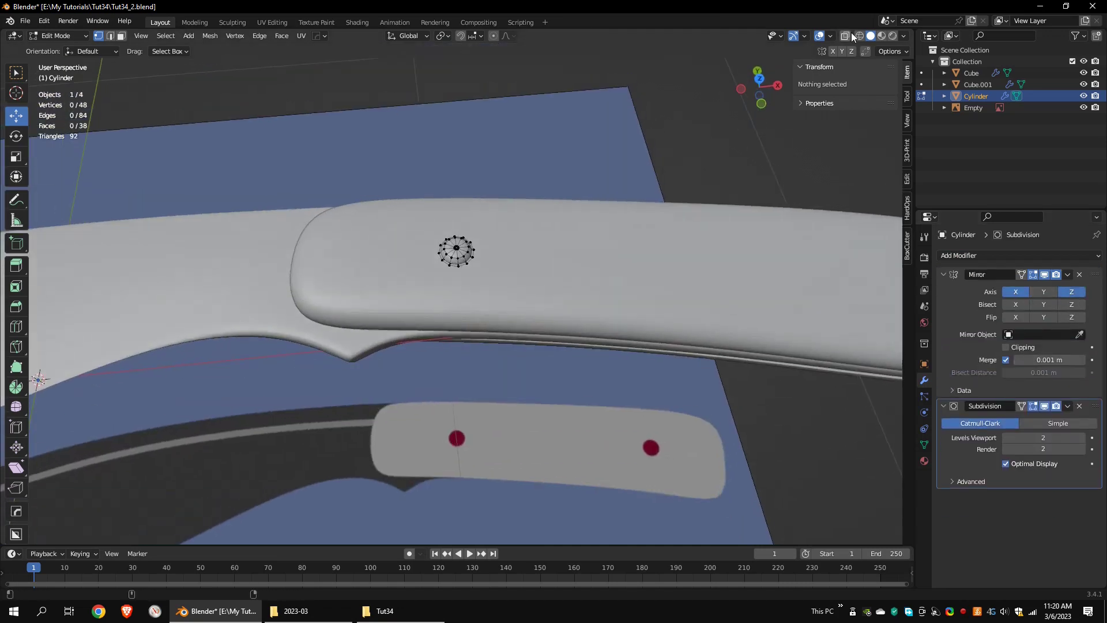
Duplicate the whole rivet along X and move the copy onto the rear rivet mark on the handle
scroll(535, 240, "down", 2)
key("shift+z")
key("a")
key("shift+d")
key("x")
left_click(705, 236)
key("KP_7")
key("g")
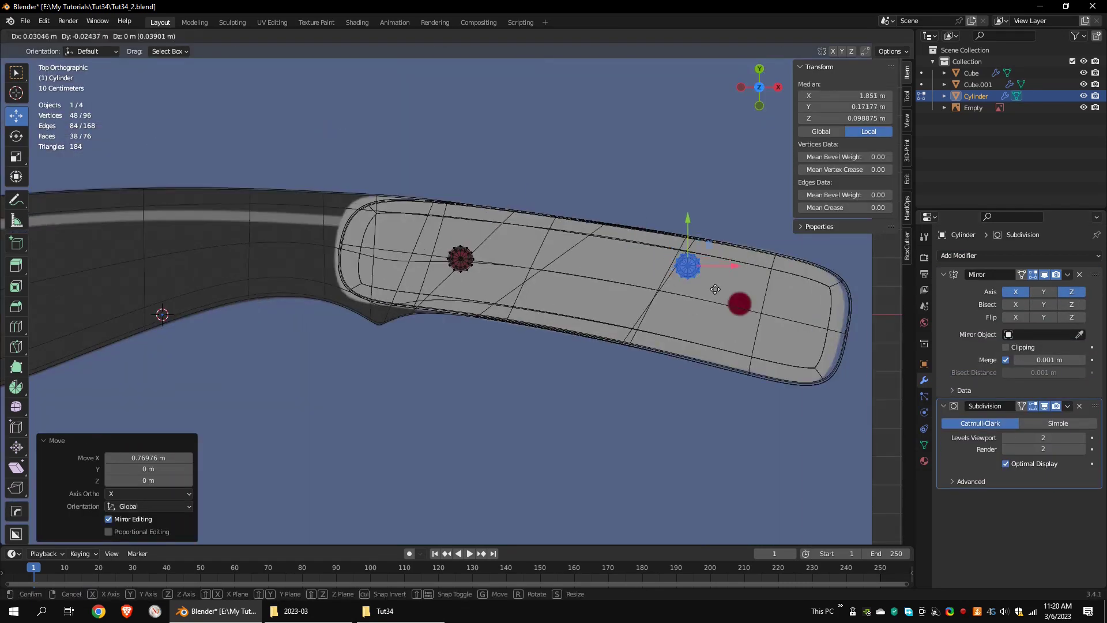
left_click(753, 314)
Switch to solid shading, deselect the rivet mesh, and return to Object Mode
middle_click_drag(752, 314, 915, 37)
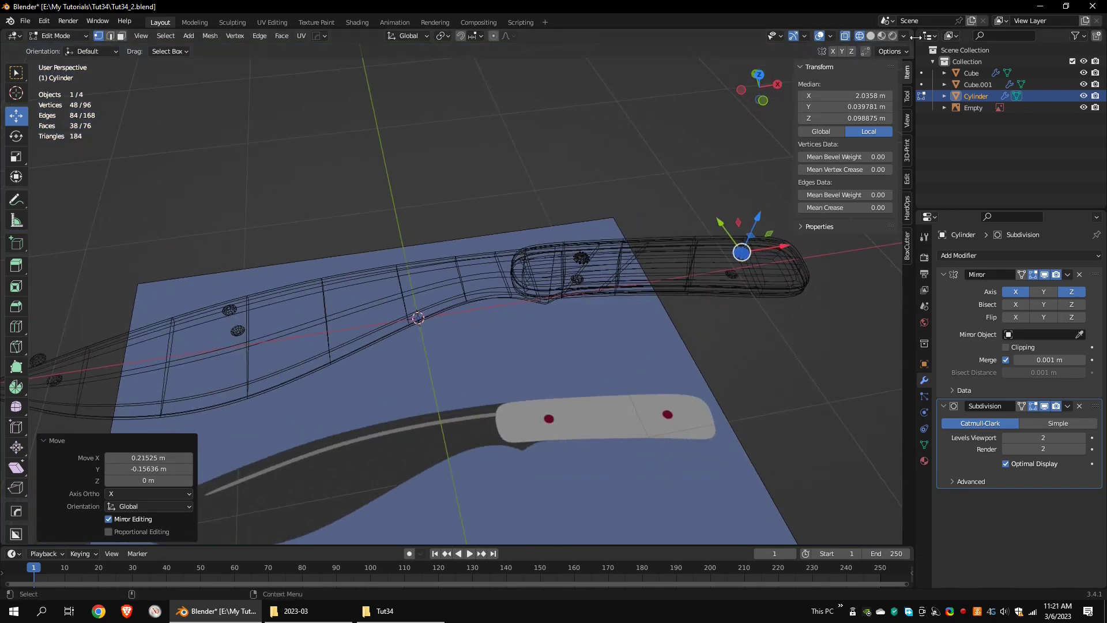
left_click(869, 35)
left_click(542, 217)
mouse_move(542, 216)
middle_mouse_down()
mouse_move(571, 156)
mouse_move(479, 334)
mouse_move(470, 415)
middle_mouse_up()
middle_click_drag(261, 312, 565, 338, "shift")
middle_click_drag(485, 110, 569, 195)
left_click(60, 36)
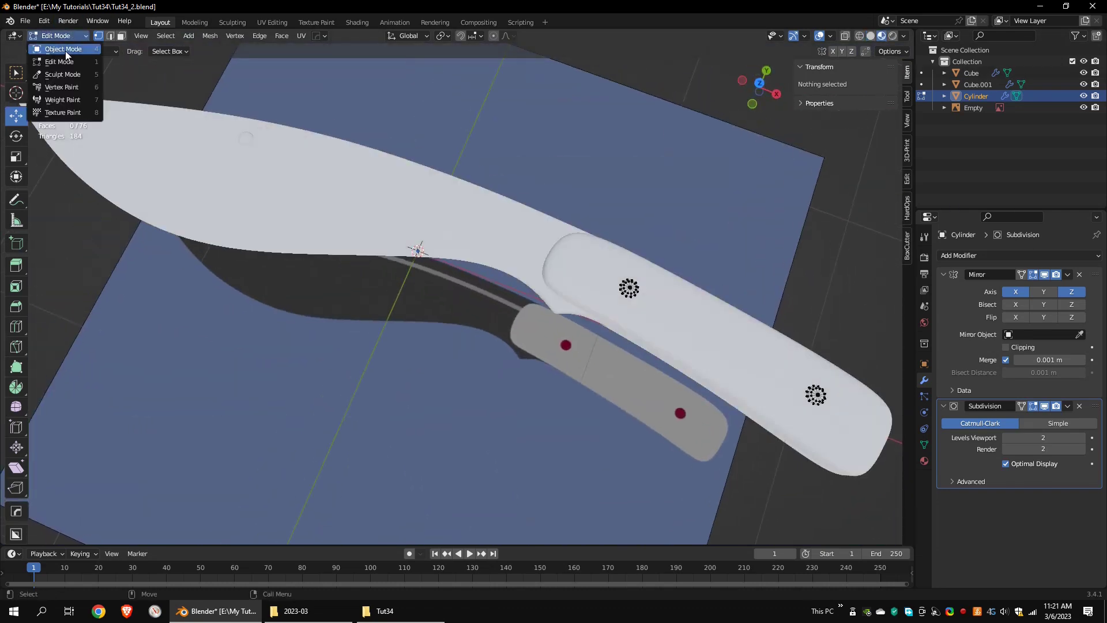
left_click(66, 50)
Select the rivet object and examine where its mirrored copies sit on the handle and blade
middle_click_drag(508, 259, 547, 253)
left_click(519, 216)
scroll(519, 216, "up", 2)
left_click(870, 35)
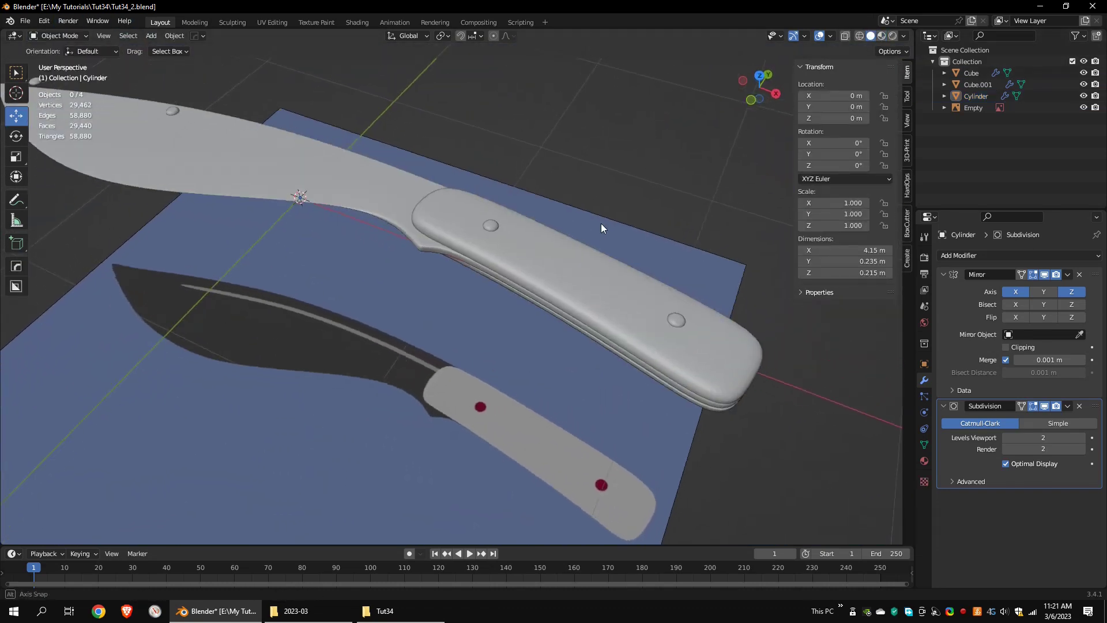
middle_click_drag(601, 224, 616, 210)
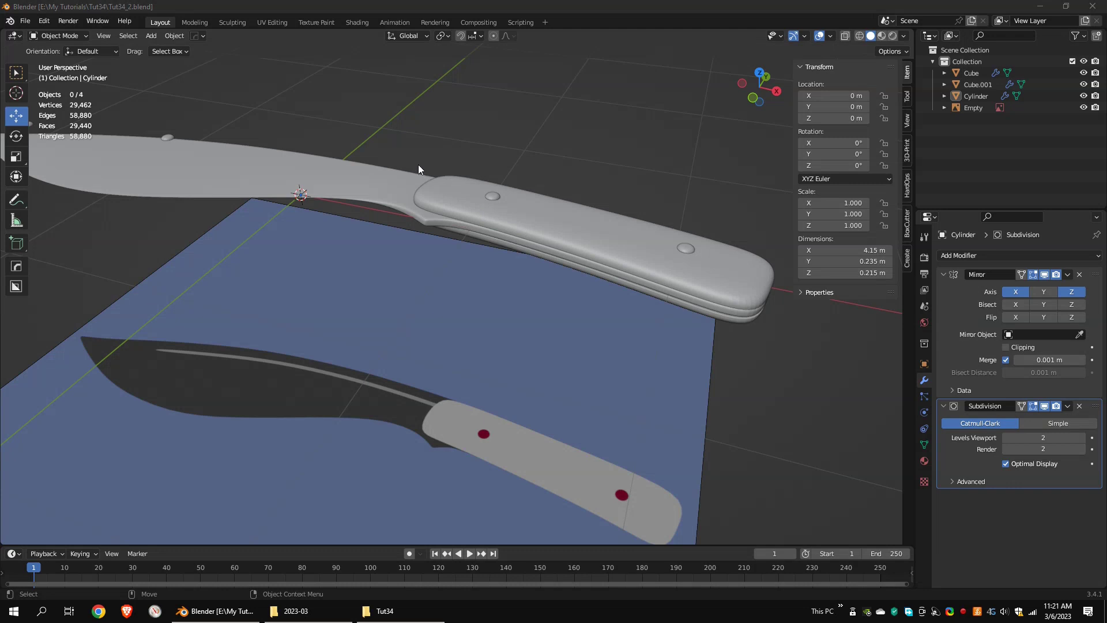
scroll(417, 164, "down", 1)
middle_click_drag(418, 128, 478, 164, "shift")
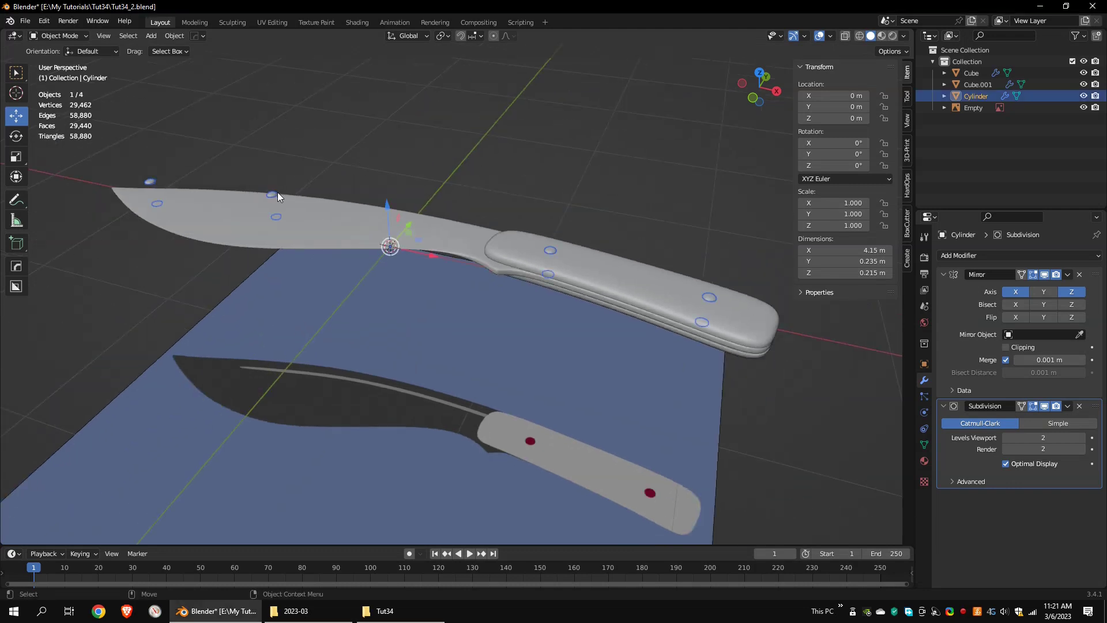
middle_click_drag(278, 192, 281, 182)
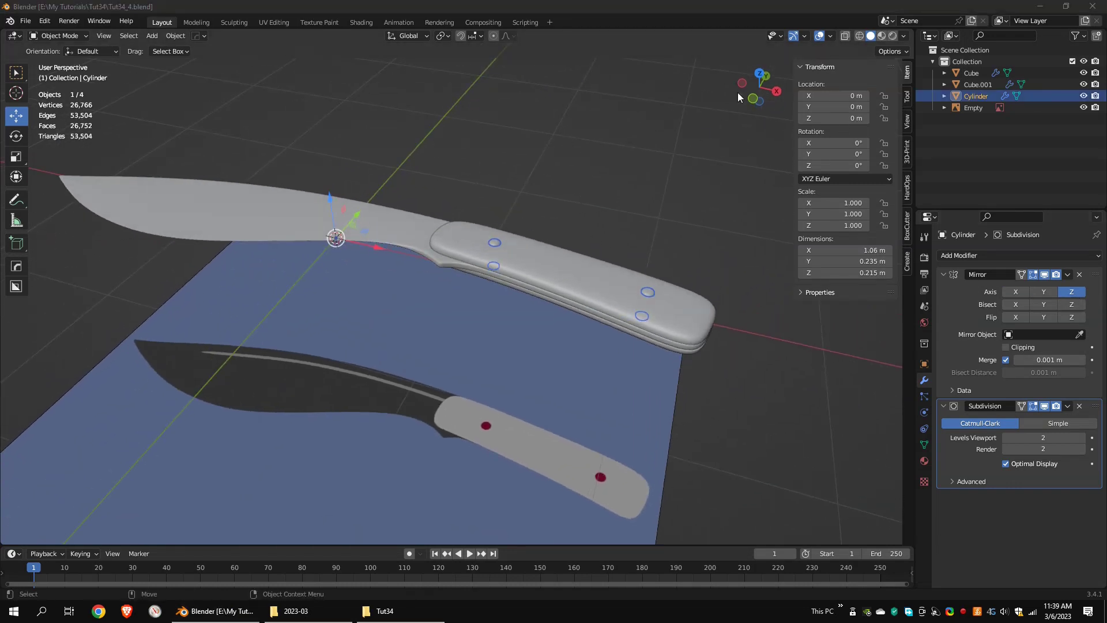
From the top view, enter Edit Mode on the blade object and show it in wireframe
key("KP_7")
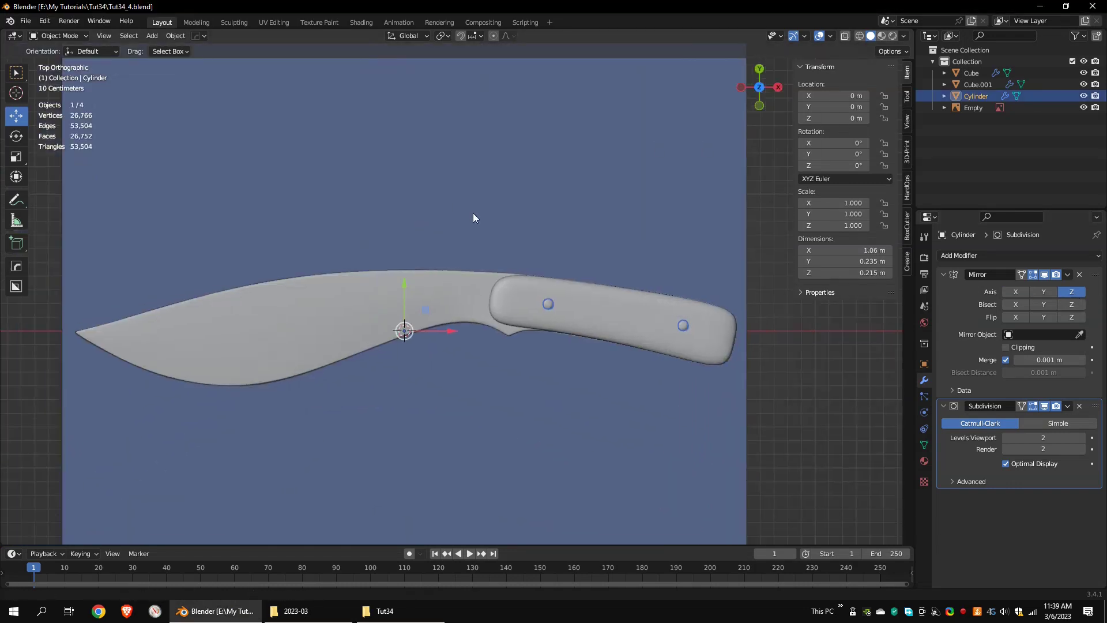
left_click(489, 278)
left_click(58, 36)
left_click(57, 61)
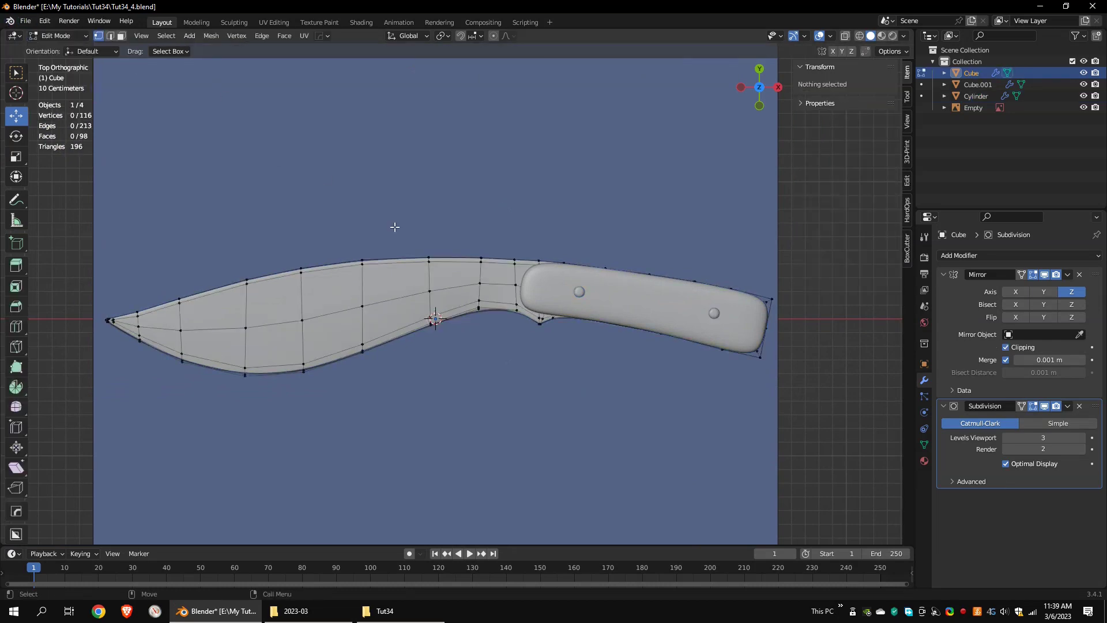
left_click(859, 36)
Add one lengthwise loop cut to the blade body just below the spine, near the reference's light groove line
middle_click_drag(474, 292, 479, 292, "shift")
scroll(494, 291, "up", 2)
middle_click_drag(547, 270, 700, 275, "shift")
key("ctrl+r")
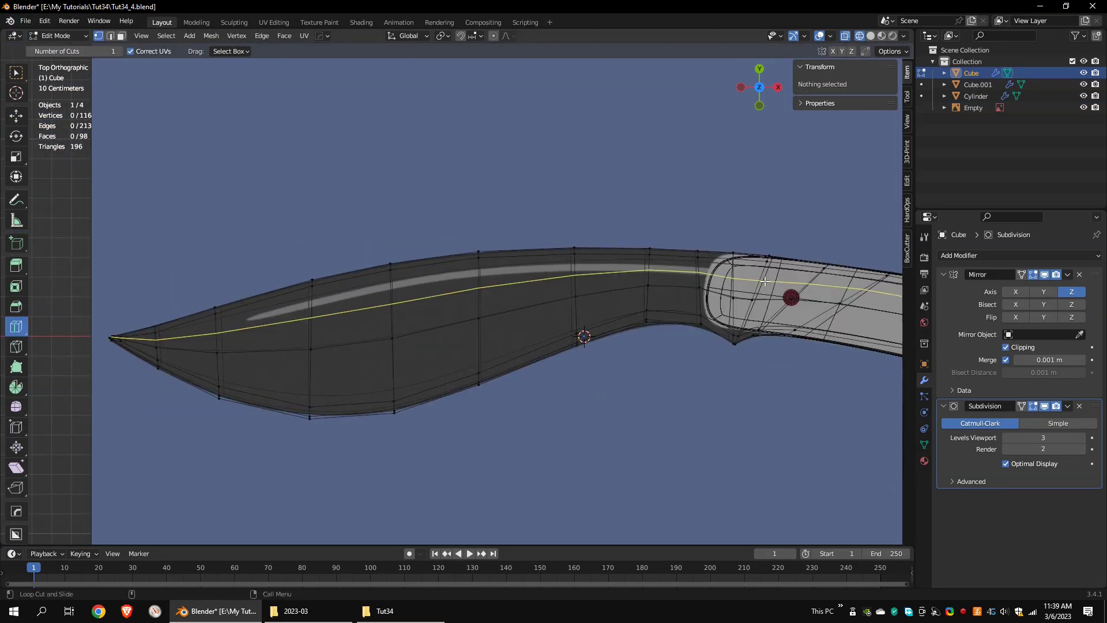
left_click_drag(765, 281, 765, 279)
Move individual vertices of the new loop so it follows the reference groove line and continues into the handle
scroll(697, 287, "up", 2)
left_click(381, 274)
left_click_drag(380, 248, 380, 239)
left_click(520, 260)
left_click(628, 258)
left_click_drag(627, 233, 626, 238)
scroll(627, 248, "up", 4)
left_click_drag(517, 188, 517, 188)
scroll(517, 188, "down", 2)
middle_click_drag(518, 188, 390, 174, "shift")
left_click(535, 236)
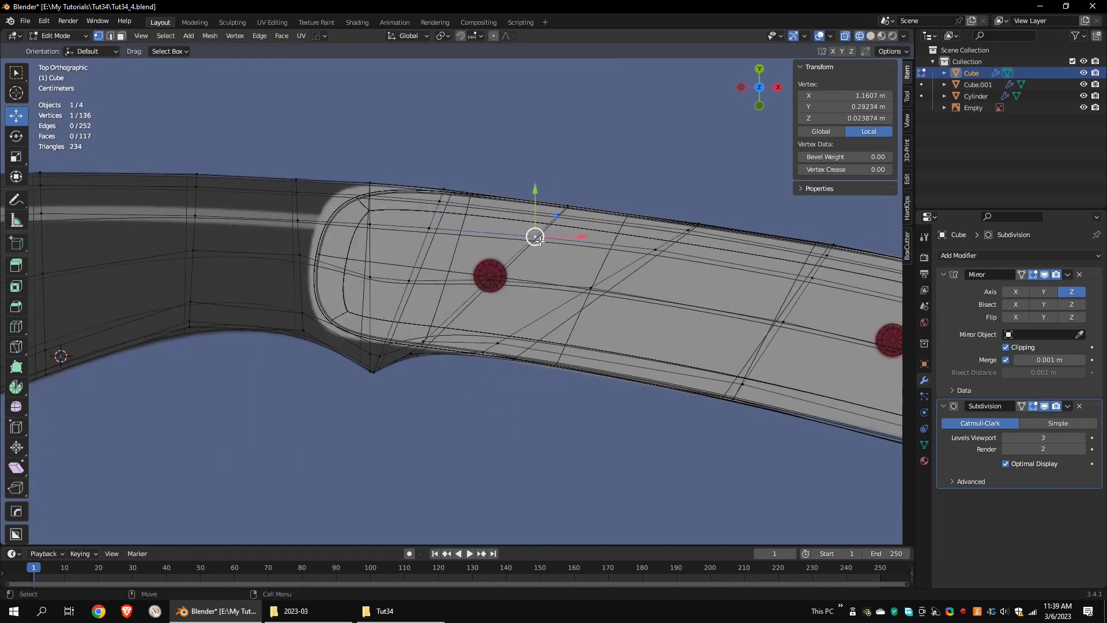
left_click_drag(535, 236, 536, 240)
Isolate the blade object in Local View and show it in solid shading
left_click(141, 35)
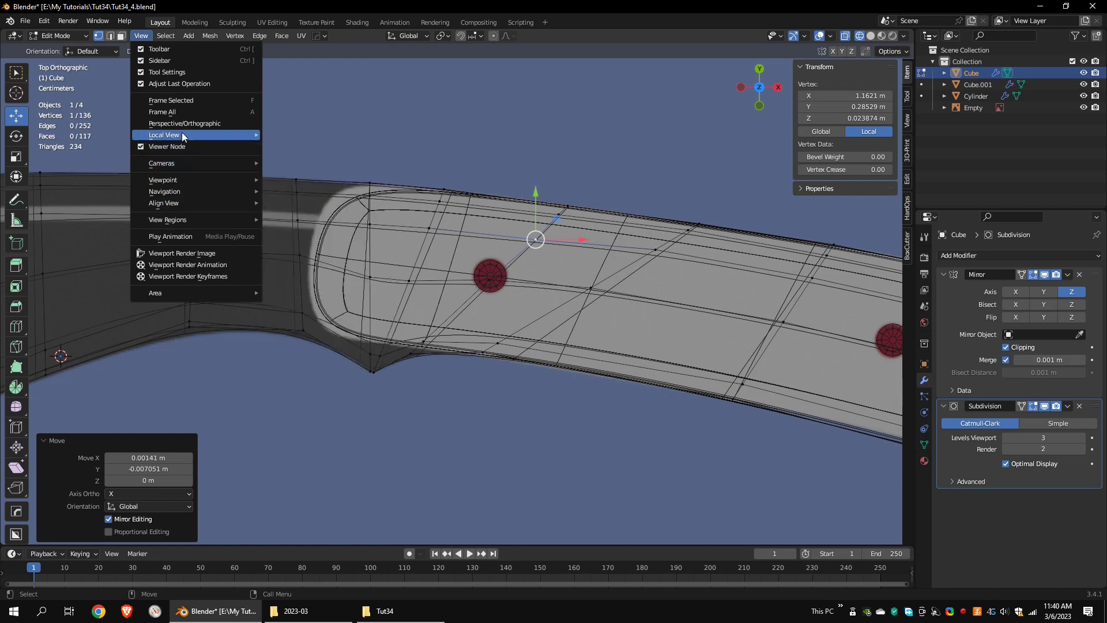
mouse_move(182, 135)
left_click(286, 135)
scroll(590, 272, "up", 8)
key("shift+z")
Nudge the new loop's vertices on the tang, using wireframe, to even out their spacing from the upper edge
left_click_drag(380, 269, 380, 271)
middle_click_drag(439, 211, 504, 220, "shift")
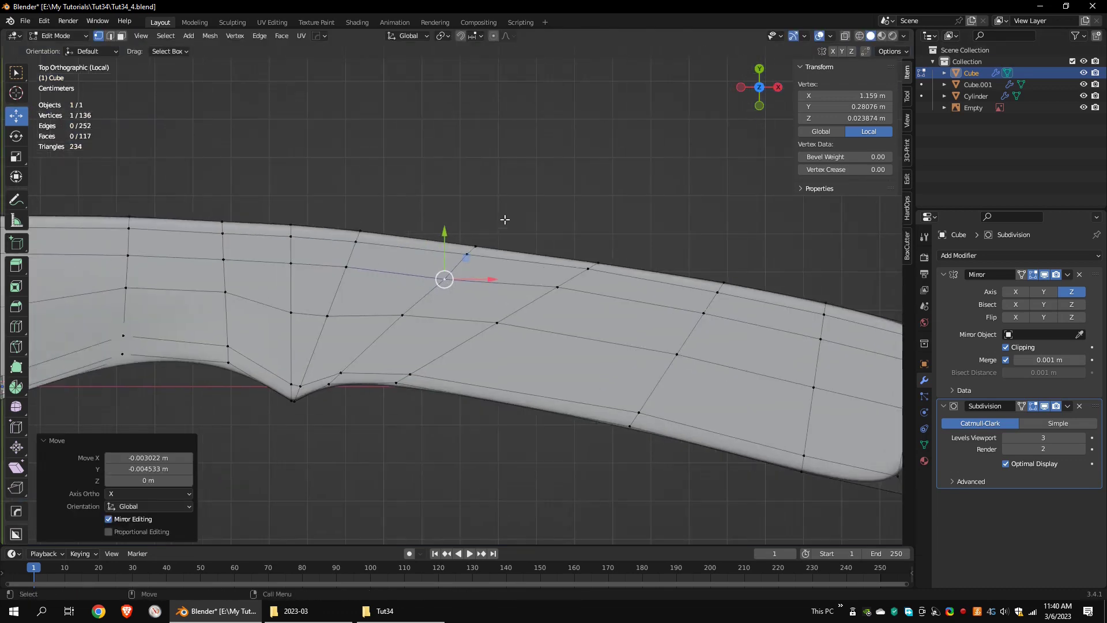
left_click(859, 36)
left_click_drag(507, 200, 453, 267)
left_click_drag(470, 214, 471, 210)
scroll(474, 231, "up", 3)
mouse_move(715, 216)
left_mouse_down()
mouse_move(672, 262)
mouse_move(693, 205)
left_mouse_up()
left_click(684, 249)
left_click_drag(685, 254, 684, 256)
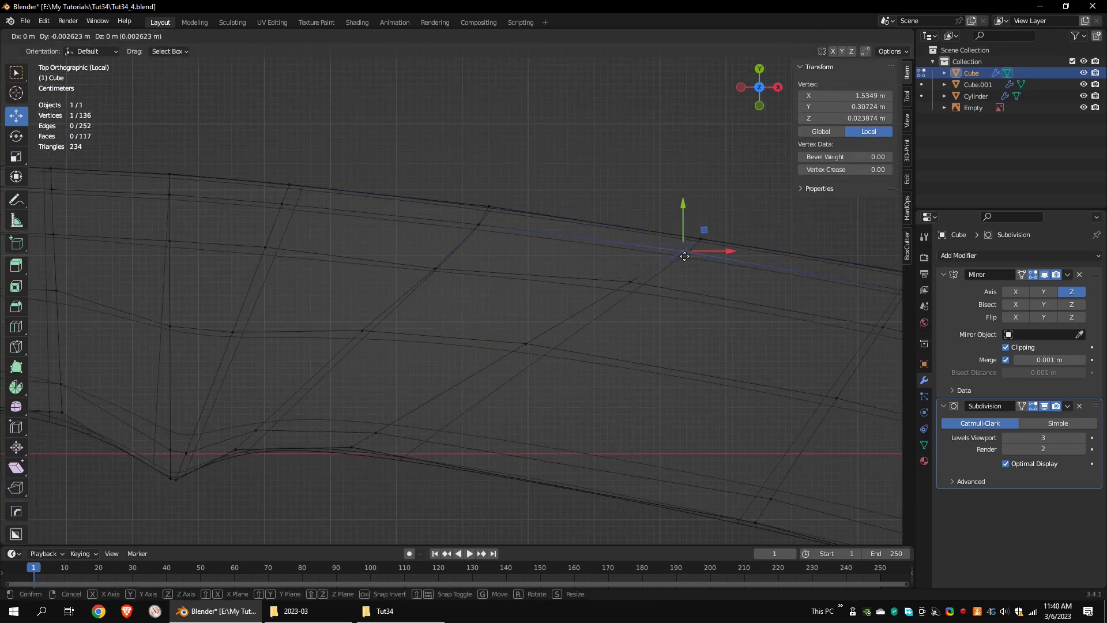
Return to solid shading and reposition more of the loop's tang vertices so the line runs smoothly toward the butt
left_click(501, 257)
scroll(504, 254, "down", 3)
key("shift+z")
left_click(464, 282)
key("g")
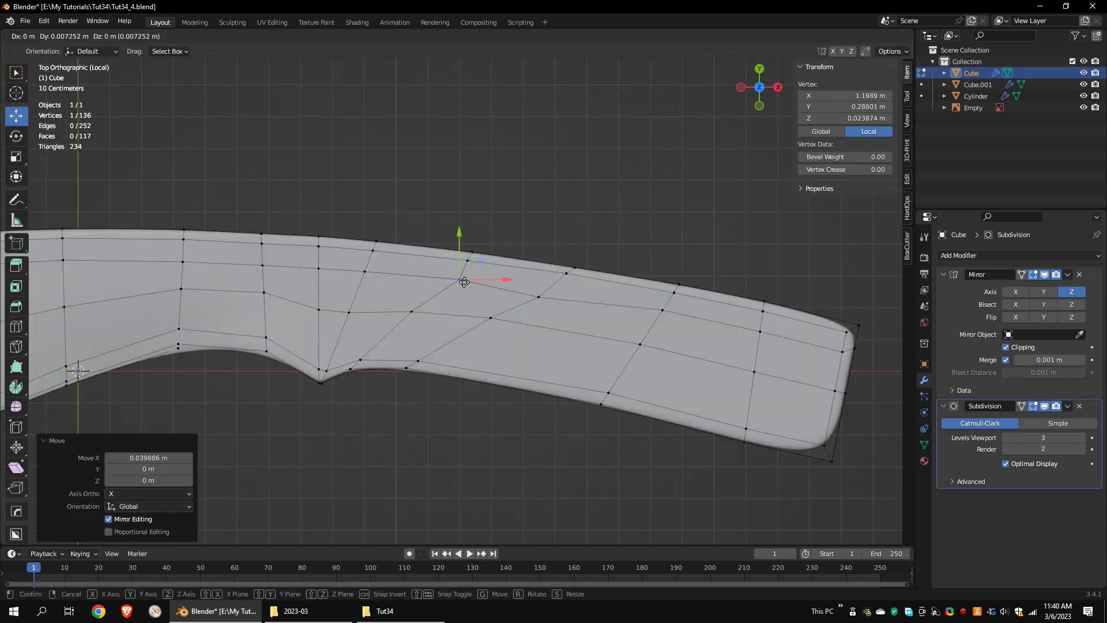
left_click(539, 297)
left_click_drag(542, 298, 554, 294)
left_click(662, 310)
left_click_drag(667, 317, 669, 322)
Raise two of the loop's vertices on the blade's front half along Y toward the spine
scroll(576, 300, "down", 3)
middle_click_drag(328, 340, 529, 329, "shift")
left_click(507, 265)
left_click_drag(518, 215, 520, 208)
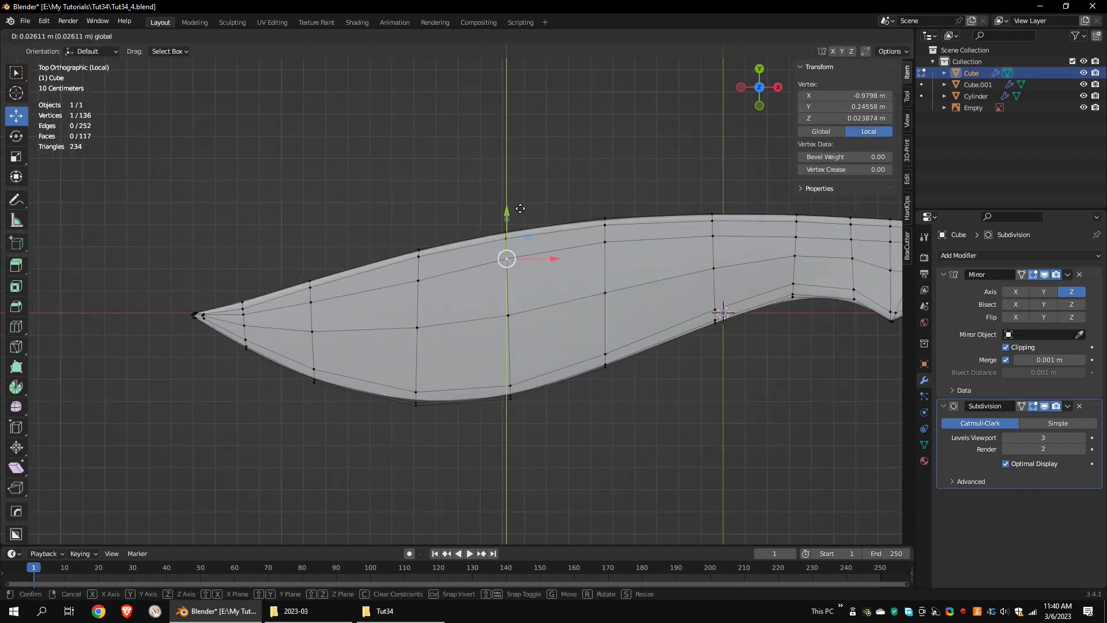
left_click(418, 280)
left_click_drag(421, 236, 423, 233)
Select the loop's connected edges from the blade's front half through to the rear of the tang
middle_click_drag(464, 242, 300, 264, "shift")
left_click(342, 281, "shift")
left_click(440, 264, "shift")
left_click(547, 258, "shift")
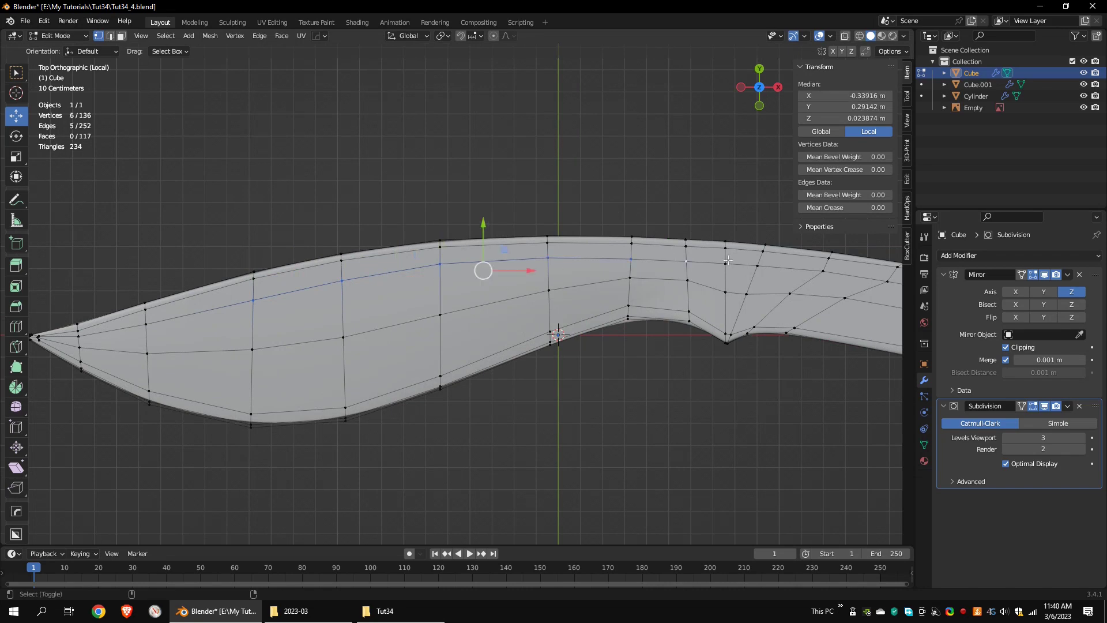
left_click(725, 263, "shift")
left_click(757, 266, "shift")
left_click(822, 271, "shift")
middle_click_drag(823, 271, 577, 243, "shift")
left_click(641, 253, "shift")
left_click(717, 266, "shift")
left_click(784, 281, "shift")
middle_click_drag(353, 261, 517, 268, "shift")
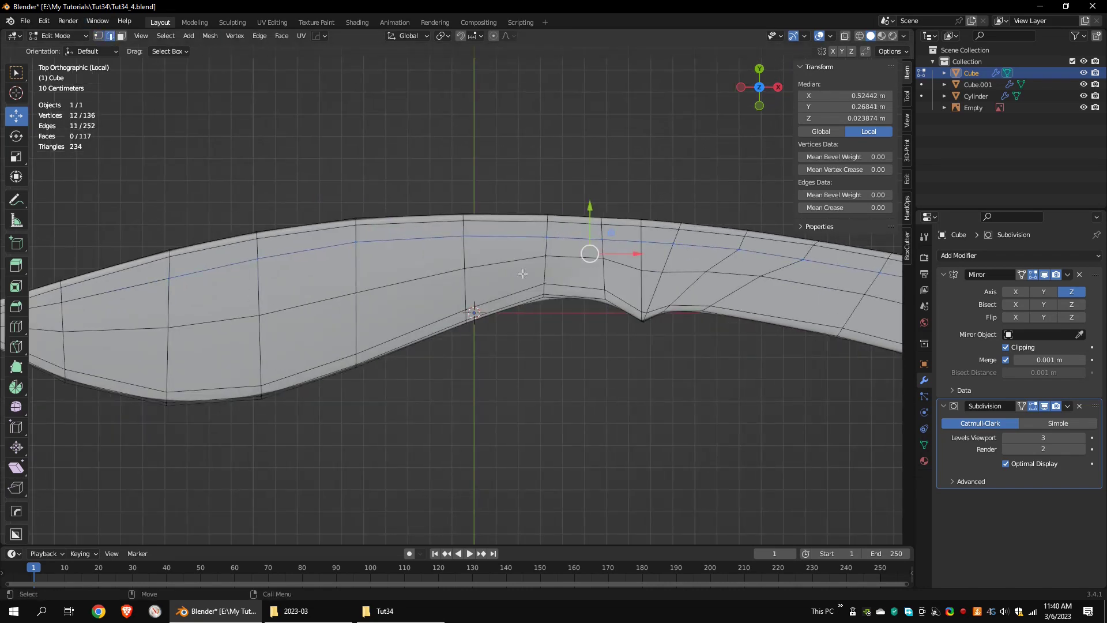
Bevel the selected edges with one segment and a width of about 0.021 m
left_click(260, 36)
left_click(285, 61)
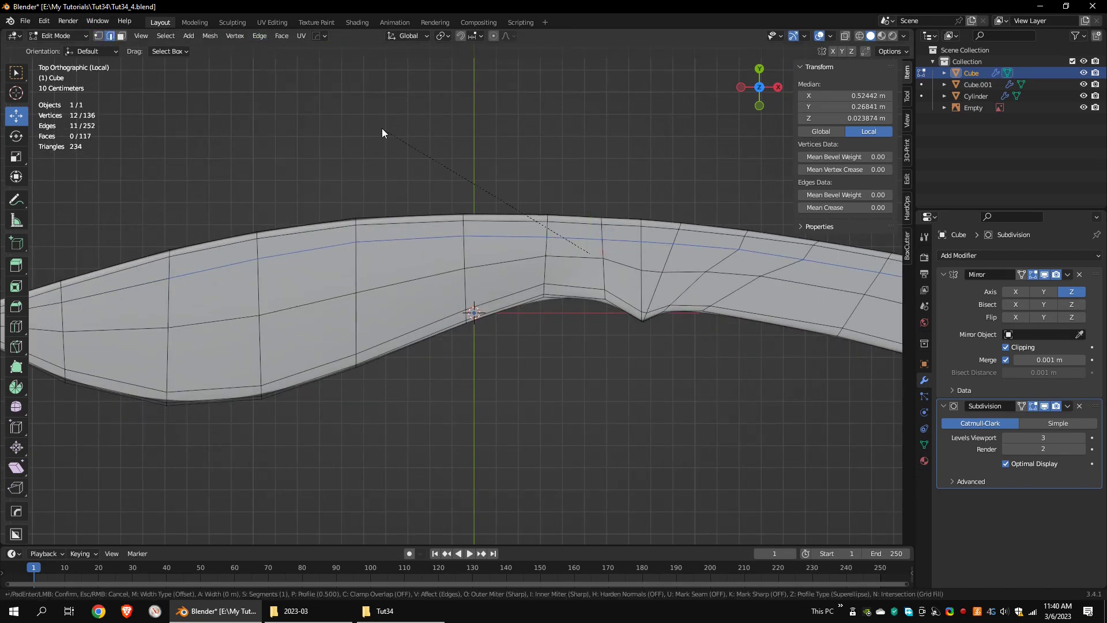
left_click(381, 128)
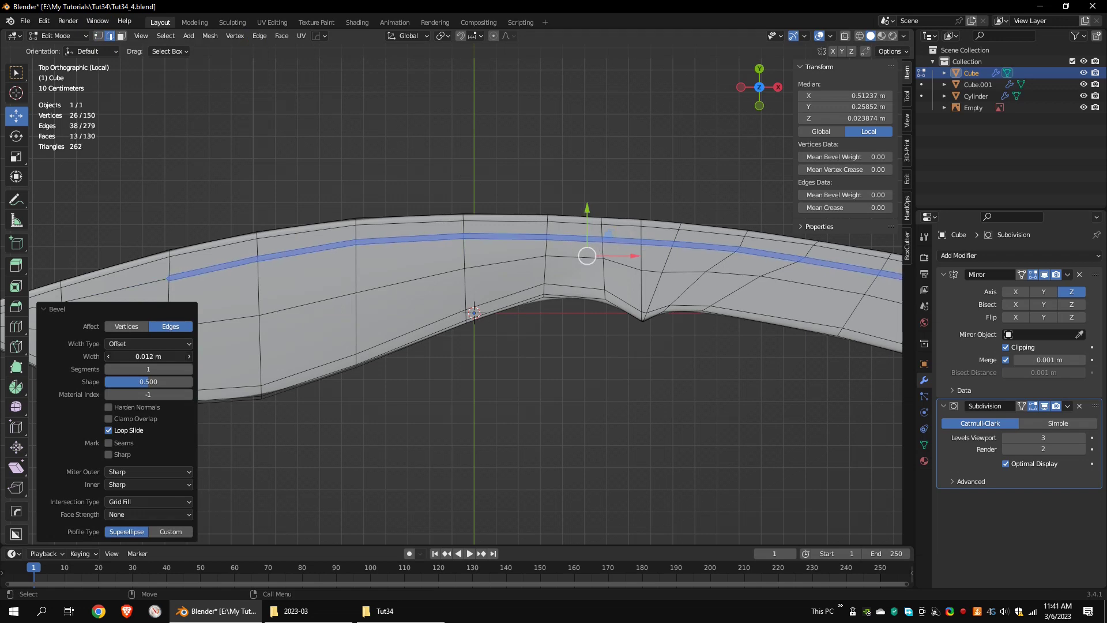
middle_click_drag(224, 222, 480, 263, "shift")
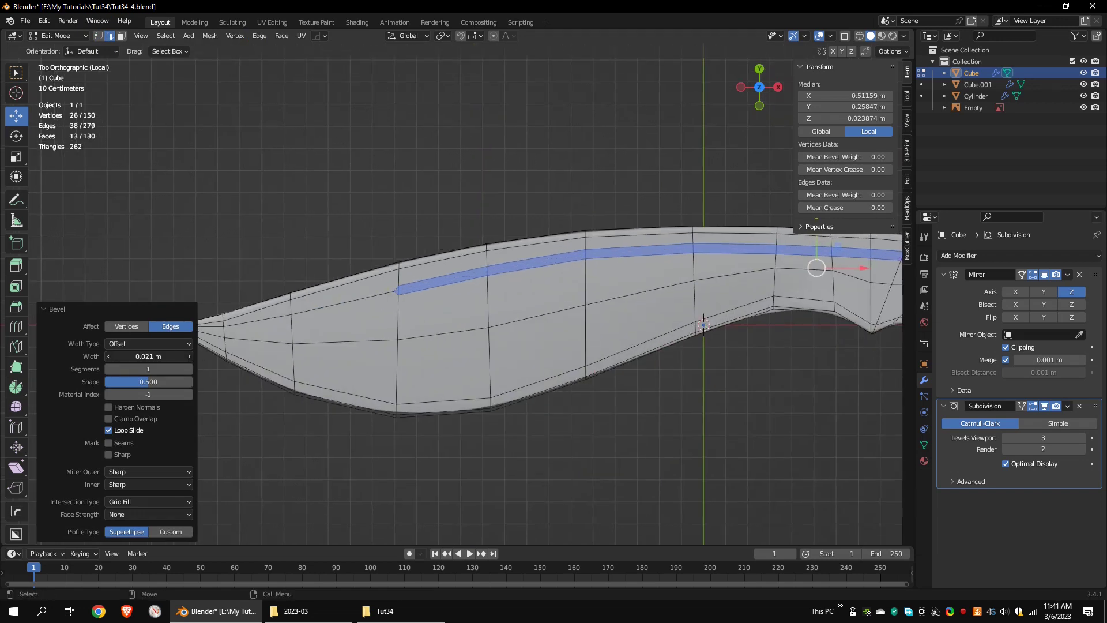
left_click_drag(148, 356, 151, 356)
Knife-cut edges from the bevelled strip's front end to the neighbouring vertices toward the blade tip
scroll(371, 264, "up", 3)
left_click(369, 298)
middle_click_drag(369, 299, 490, 280, "shift")
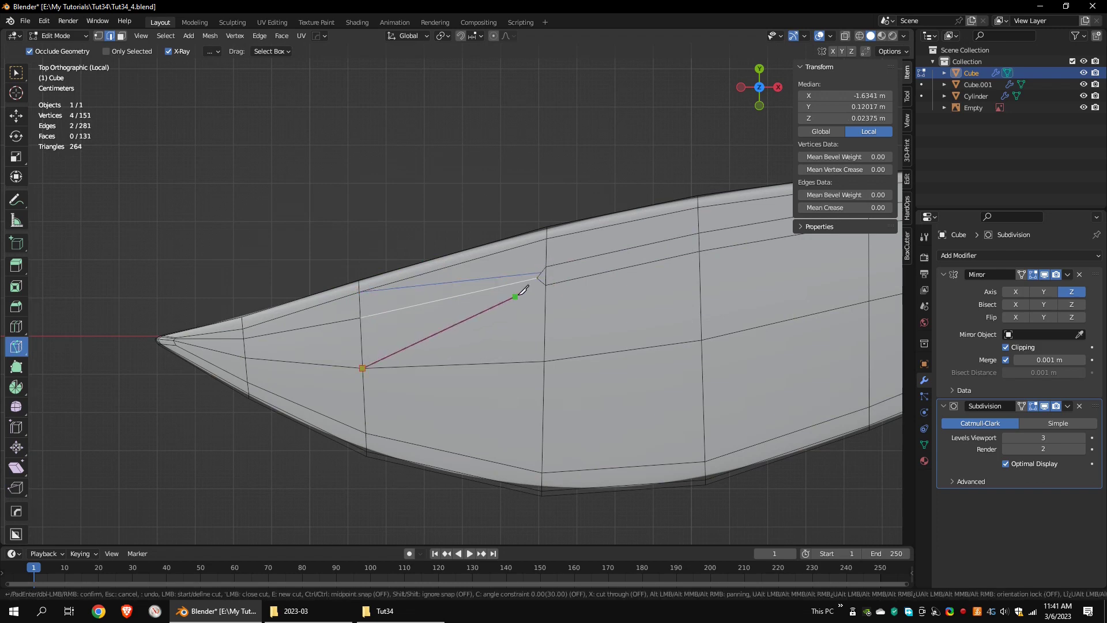
scroll(605, 267, "up", 3)
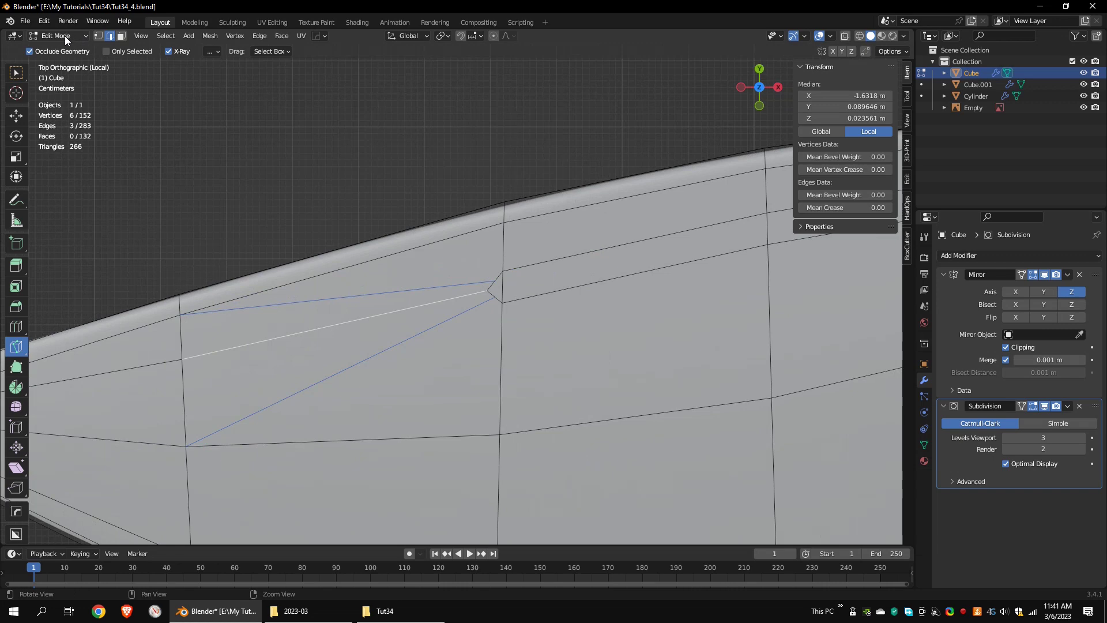
In vertex selection, adjust the vertices at the bevelled strip's front end to shape its point
left_click(98, 36)
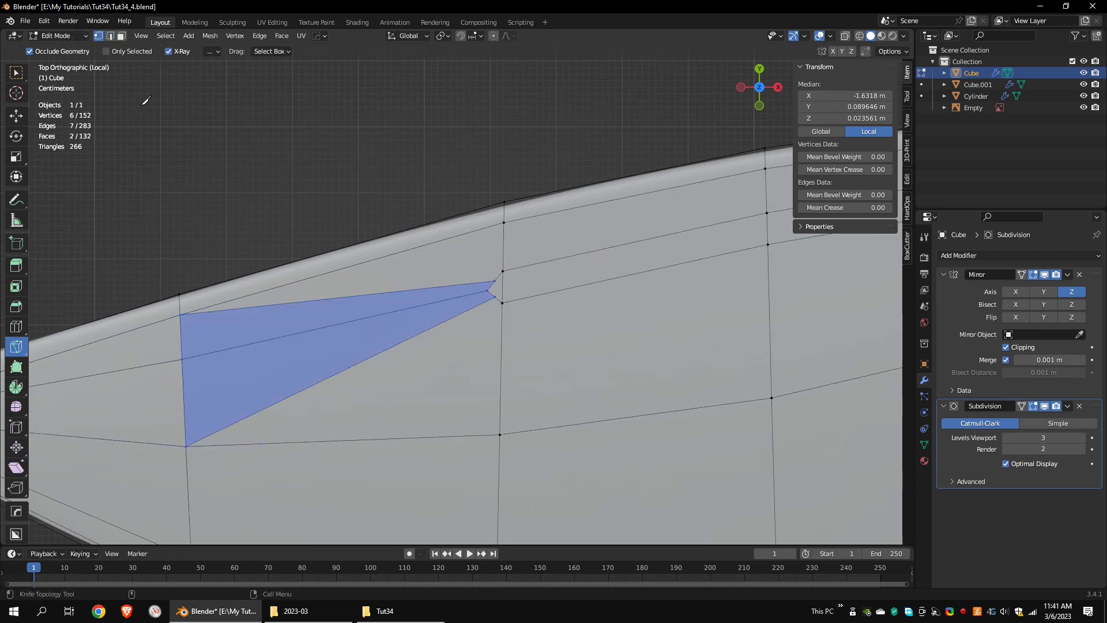
left_click(495, 281)
left_click(495, 297, "shift")
left_click_drag(529, 289, 525, 288)
left_click(503, 271)
Knife-cut a centre line through the whole bevelled strip from its front point to its rear end
middle_click_drag(503, 271, 247, 345, "shift")
scroll(247, 345, "down", 3)
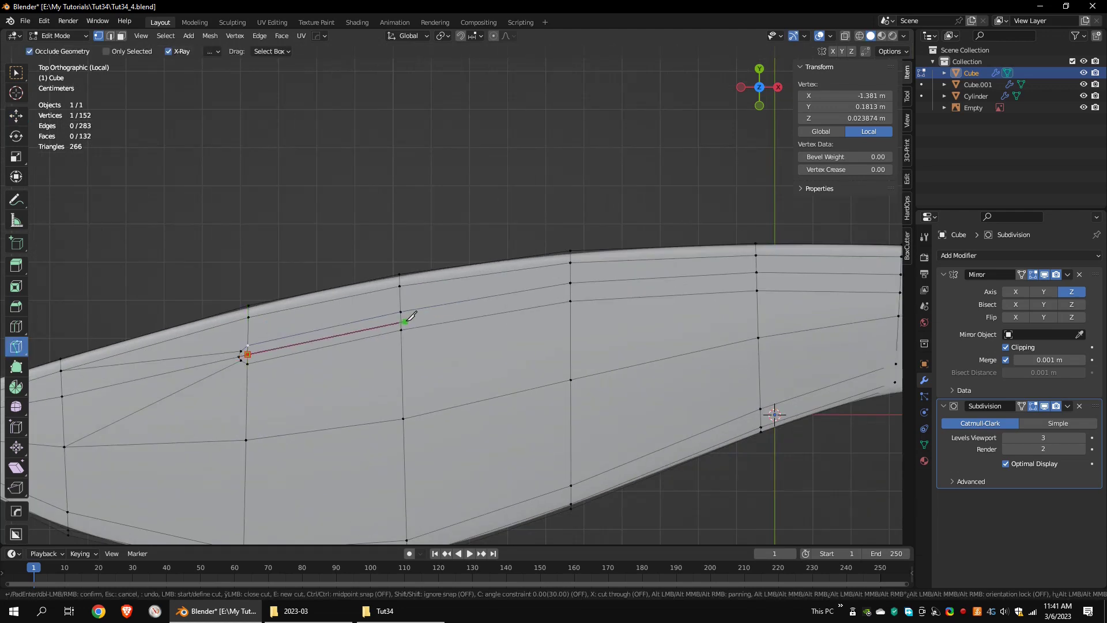
middle_click_drag(664, 294, 462, 294, "shift")
left_click(556, 282)
left_click(694, 284)
middle_click_drag(632, 288, 2, 277, "shift")
scroll(366, 294, "up", 3)
left_click(573, 295)
left_click(691, 301)
left_click(784, 309)
left_click(488, 292)
left_click(681, 316)
middle_click_drag(681, 316, 334, 234, "shift")
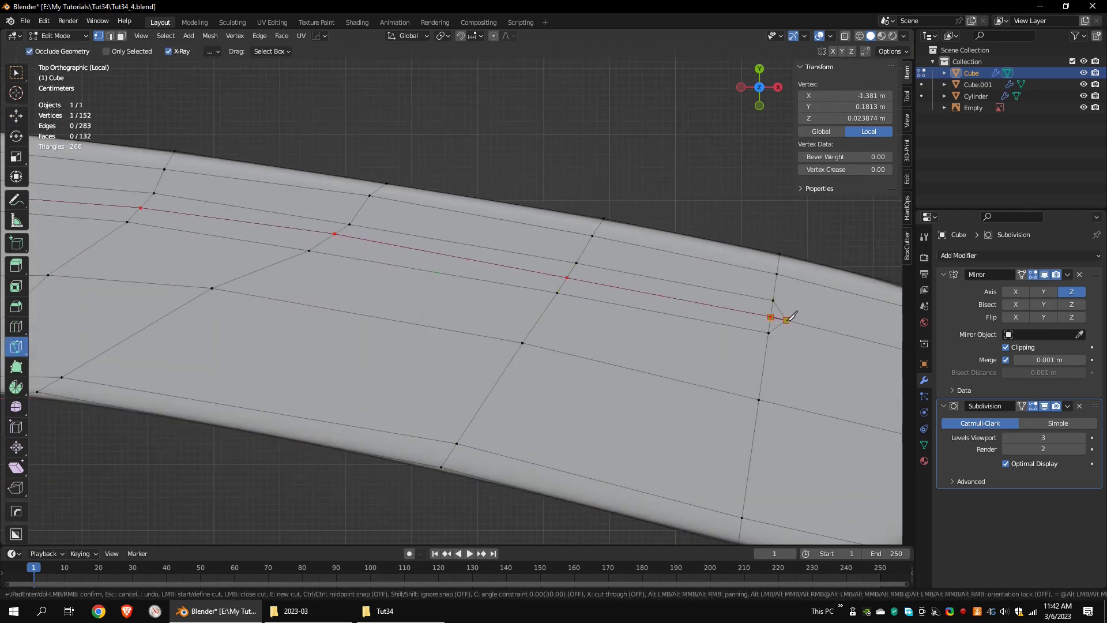
key("Return")
Knife-cut edges from the strip's rear end to the neighbouring vertices at the handle end, and nudge its two tip vertices along X
middle_click_drag(792, 316, 440, 293, "shift")
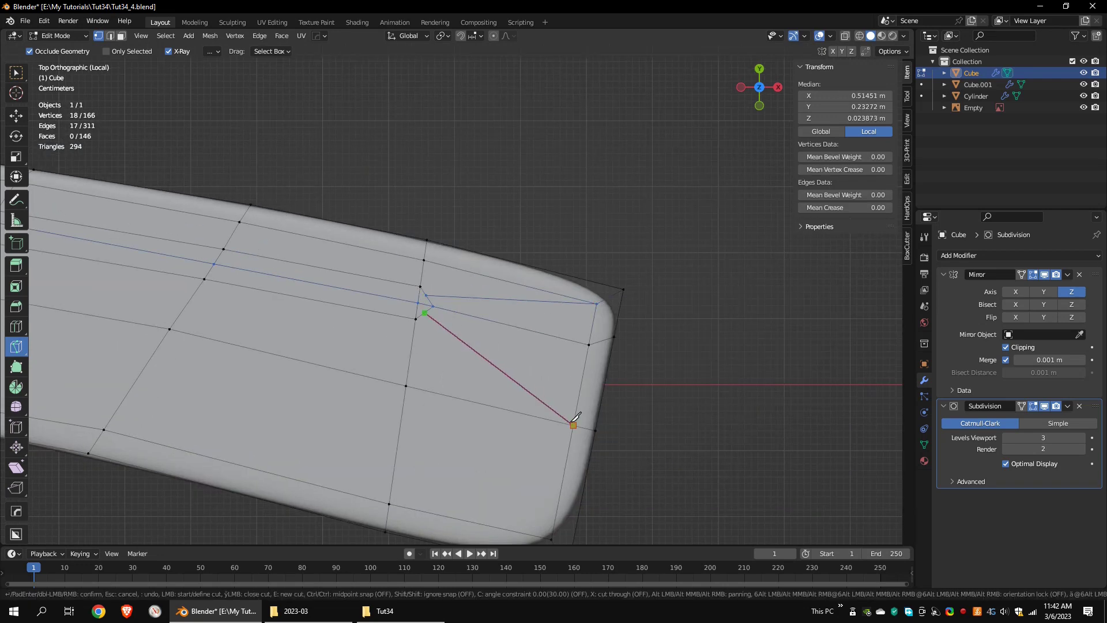
double_click(573, 425)
key("shift+space")
key("g")
scroll(573, 425, "up", 2)
middle_click_drag(658, 309, 676, 384)
left_click(380, 282)
left_click(380, 303, "shift")
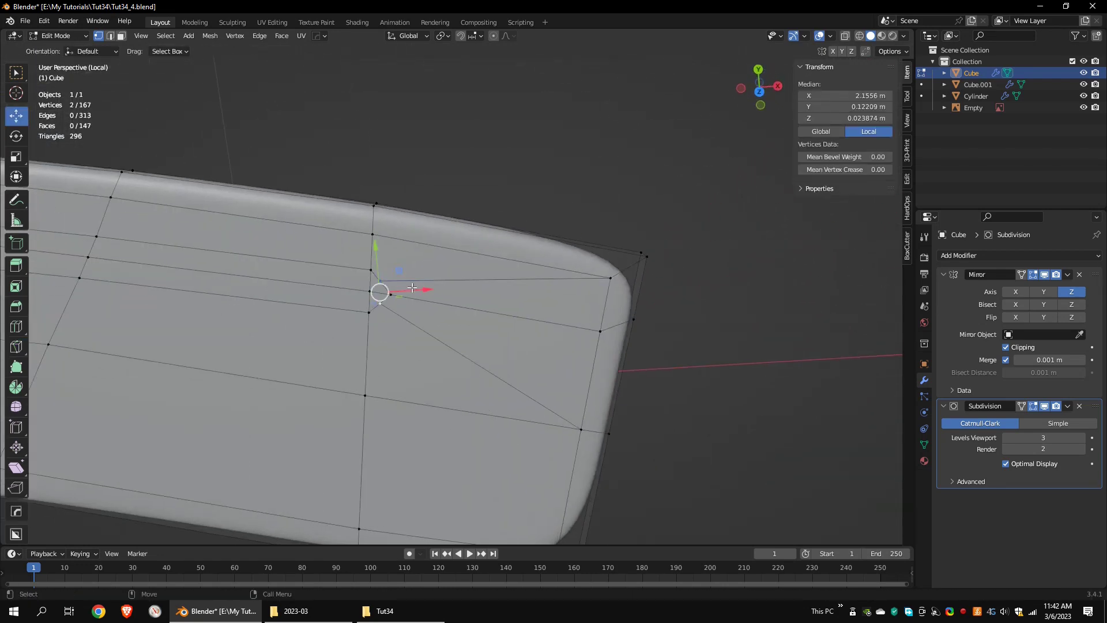
left_click_drag(412, 287, 415, 288)
key("alt+a")
Dissolve the stray extra vertex on the strip near the front part of the blade
scroll(438, 294, "down", 5)
middle_click_drag(412, 288, 623, 309, "shift")
middle_click_drag(604, 361, 599, 325)
scroll(599, 325, "down", 3)
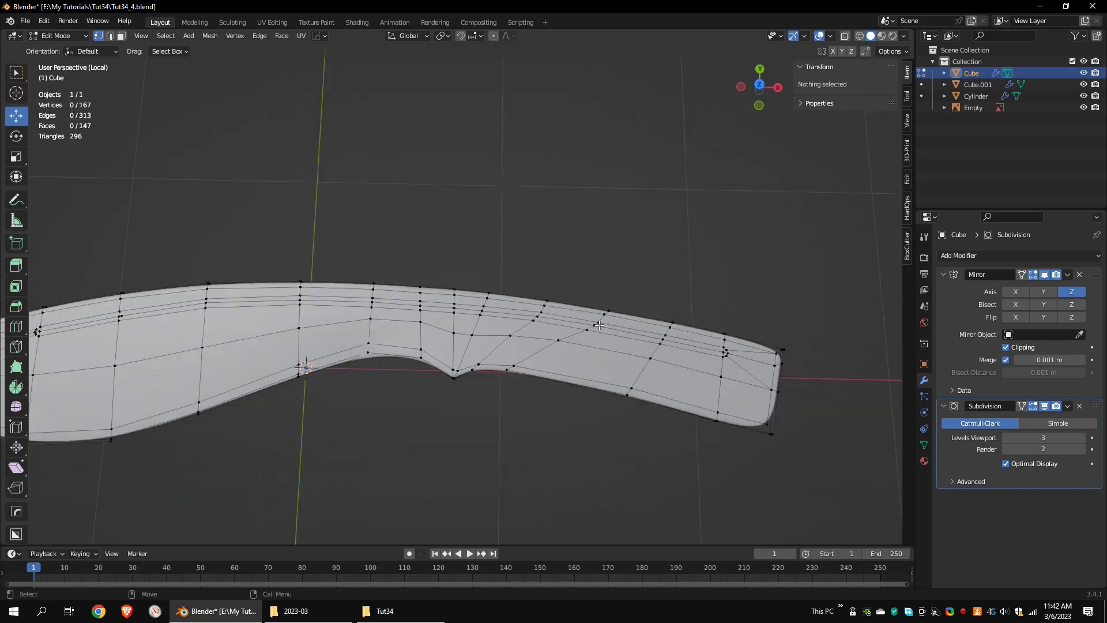
scroll(369, 346, "up", 4)
middle_click_drag(60, 330, 391, 352, "shift")
scroll(566, 328, "up", 1)
middle_click_drag(566, 328, 421, 346, "shift")
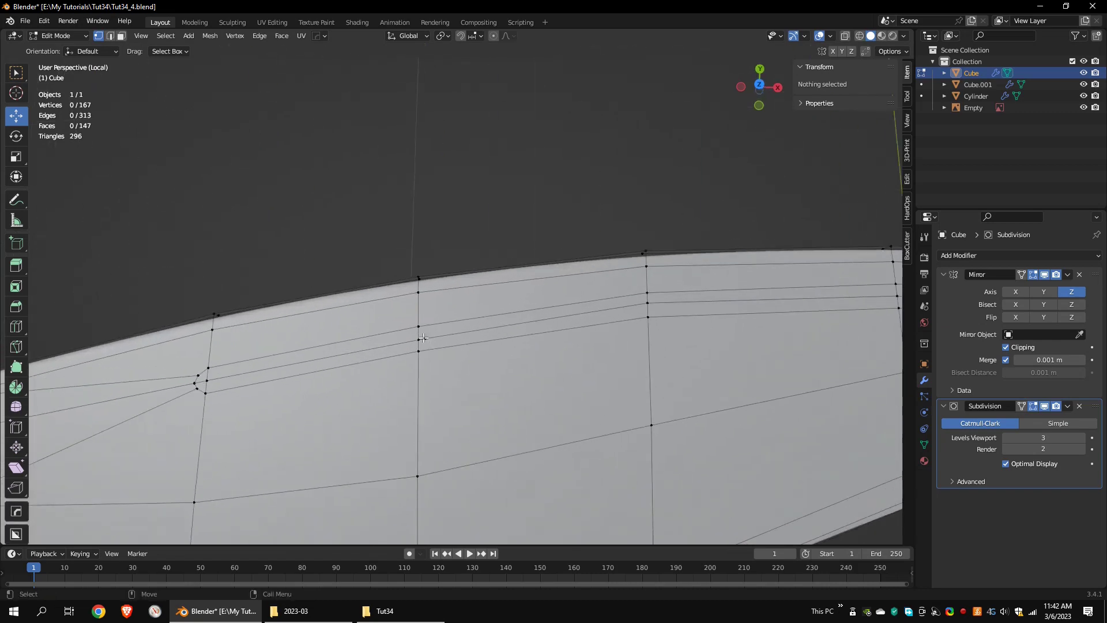
key("x")
left_click(488, 360)
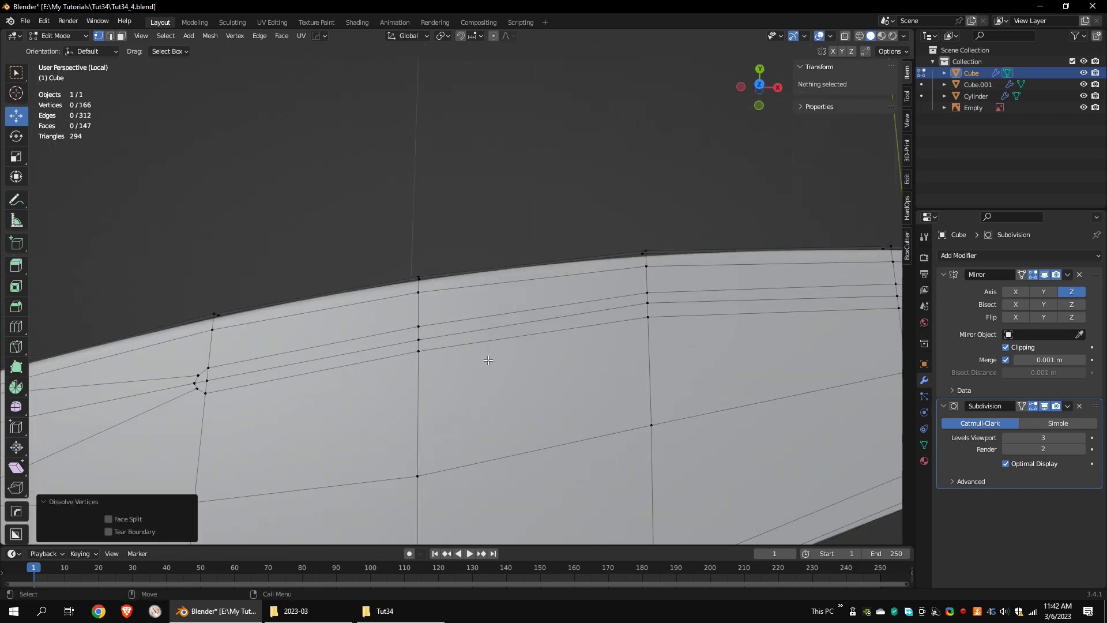
In face selection, select all faces of the narrow strip from its front point to its rear end
left_click(121, 36)
left_click_drag(198, 372, 242, 385)
left_click_drag(438, 328, 473, 340, "shift")
middle_click_drag(634, 323, 490, 308, "shift")
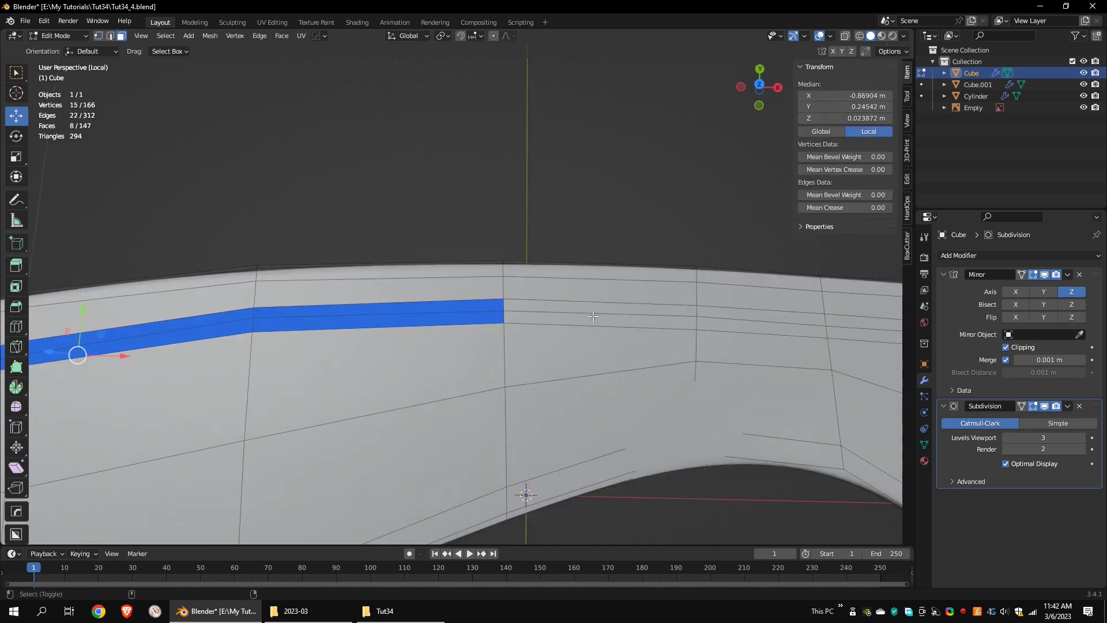
left_click_drag(519, 306, 761, 317, "shift")
middle_click_drag(807, 323, 412, 323, "shift")
left_click_drag(461, 326, 595, 334, "shift")
middle_click_drag(888, 375, 624, 319, "shift")
left_click_drag(624, 319, 635, 311, "shift")
left_click_drag(796, 345, 802, 357, "shift")
middle_click_drag(800, 353, 899, 254)
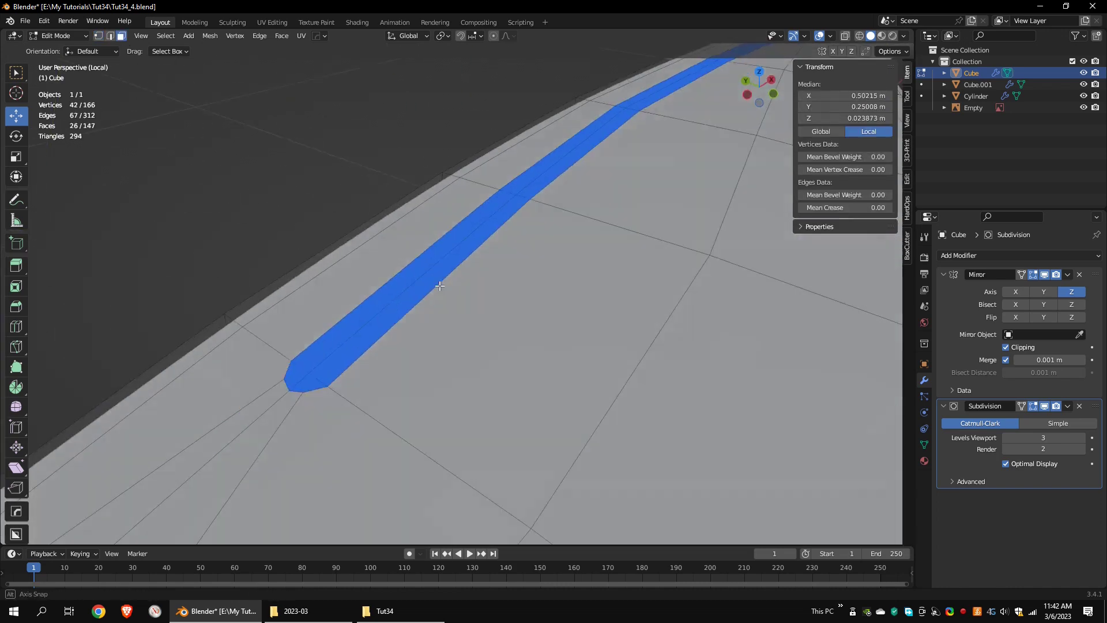
Inset the selected strip faces twice, the second time with a thickness of about 0.0054 m
left_click(16, 286)
middle_click_drag(438, 242, 582, 162)
left_click_drag(653, 82, 643, 97)
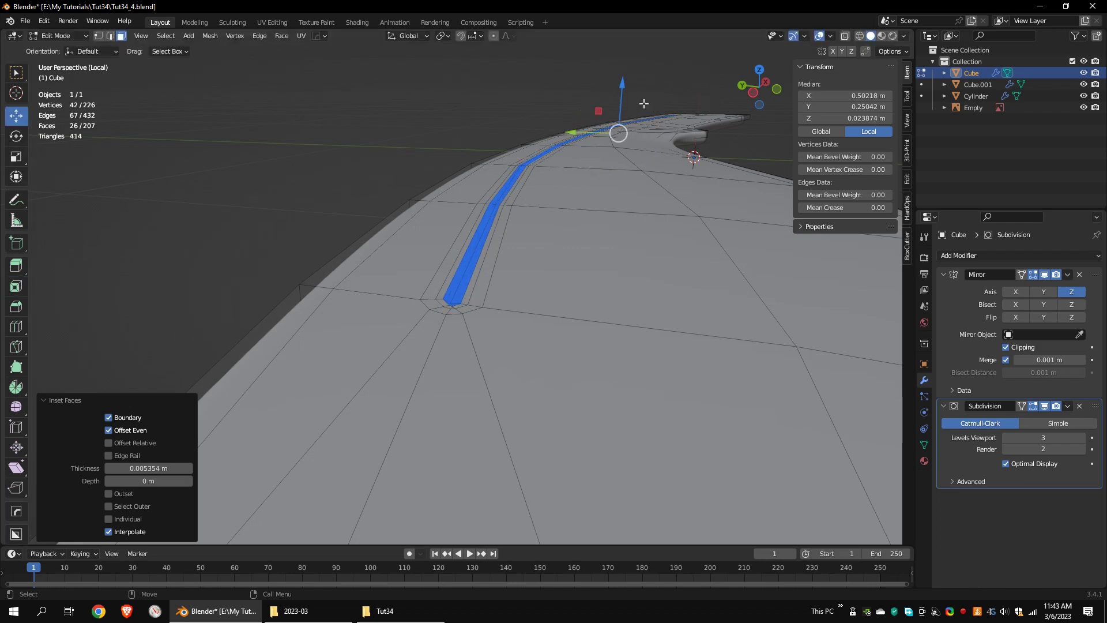
Lower the inset strip faces about 0.0056 m along Z to sink the groove into the blade
left_click_drag(622, 92, 622, 97)
middle_click_drag(622, 97, 576, 230)
middle_click_drag(598, 267, 410, 323, "shift")
scroll(406, 326, "up", 10)
middle_click_drag(436, 241, 527, 320, "shift")
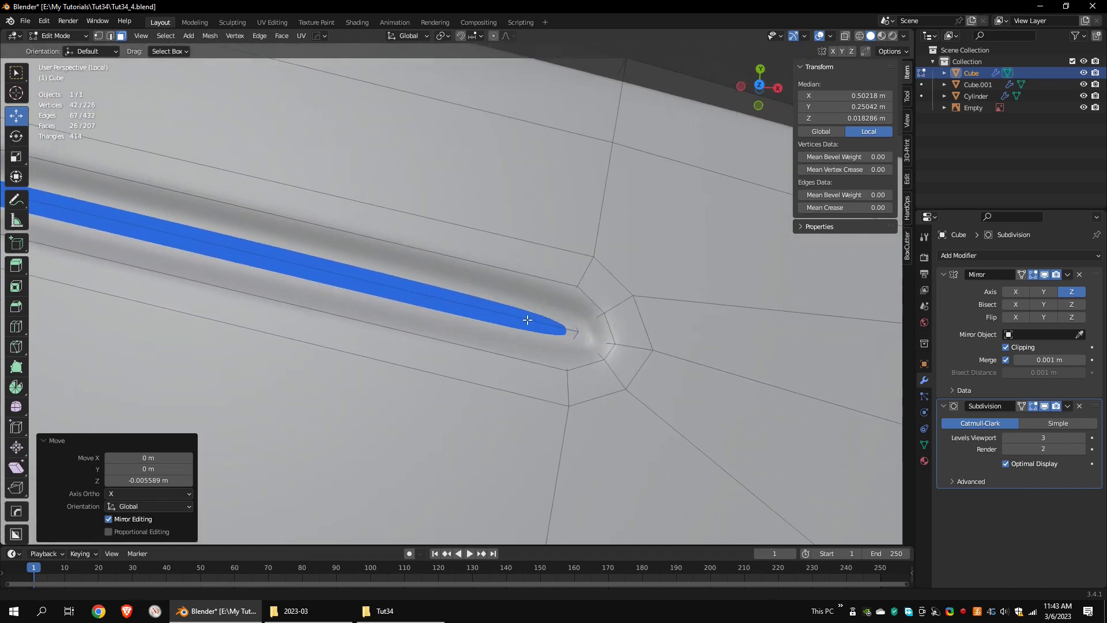
Set the blade's Subdivision viewport level to 0
left_click(1005, 437)
left_click(1005, 437)
left_click(1005, 438)
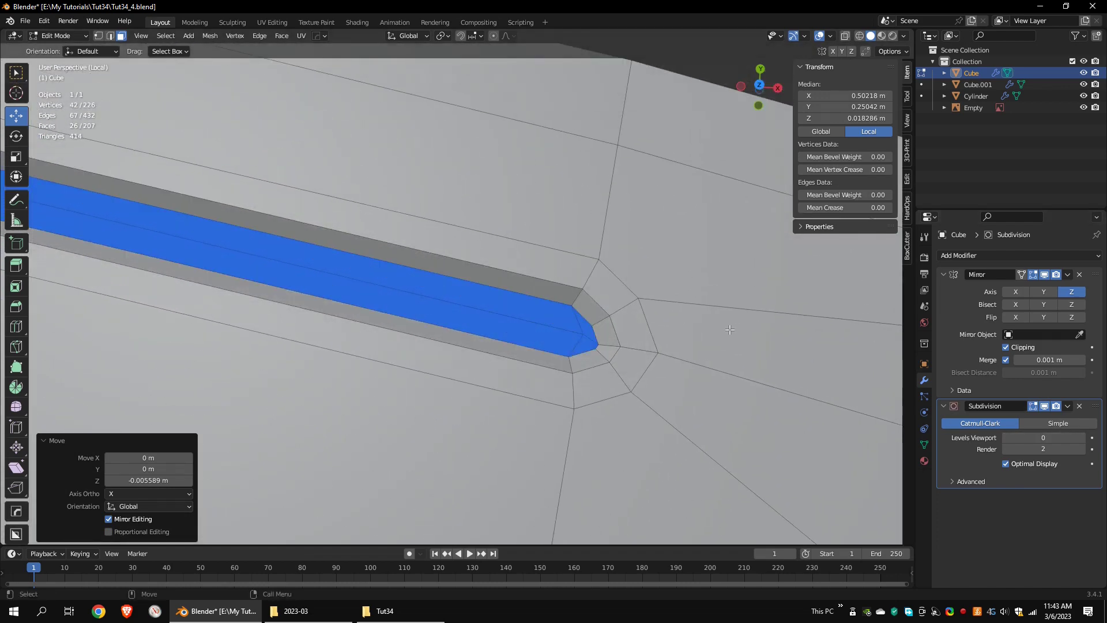
In vertex selection, nudge the groove floor's front-tip vertices along X and Y to even out the tip's shape
scroll(451, 295, "down", 4)
middle_click_drag(451, 294, 865, 294, "shift")
middle_click_drag(176, 422, 311, 276, "shift")
scroll(311, 277, "up", 3)
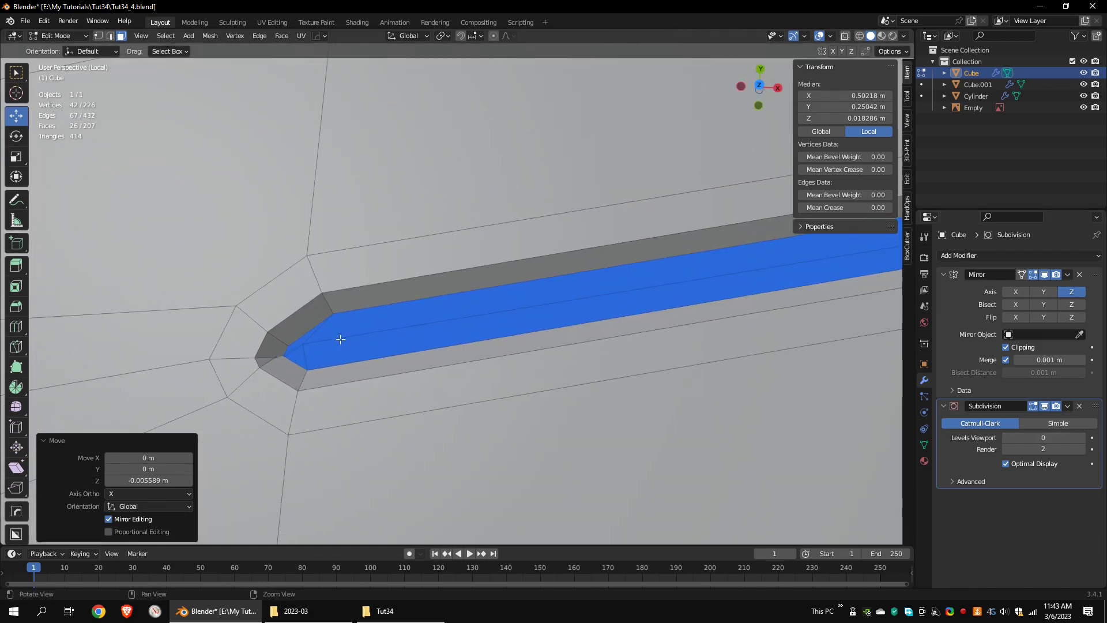
left_click(98, 36)
left_click(303, 343)
left_click_drag(346, 345, 370, 346)
left_click(289, 346)
left_click_drag(290, 312, 290, 309)
left_click(283, 354)
left_click_drag(326, 356, 330, 356)
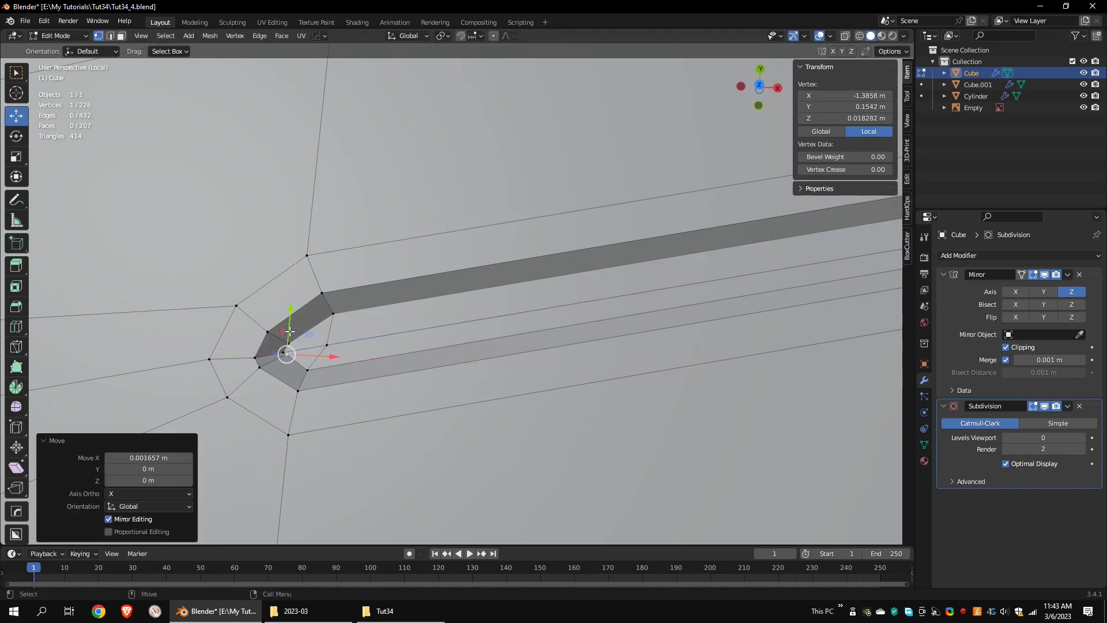
left_click_drag(290, 313, 291, 317)
left_click(115, 363)
Return the blade to Object Mode and set its Subdivision viewport level to 2
scroll(116, 363, "down", 8)
middle_click_drag(115, 363, 115, 337)
middle_click_drag(115, 337, 35, 294, "shift")
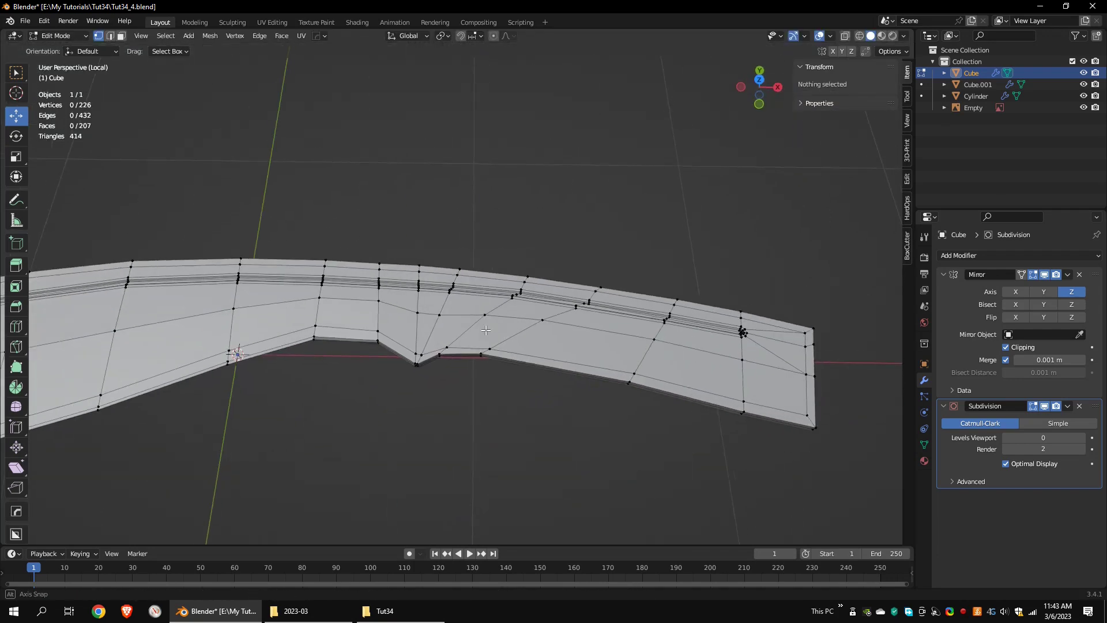
left_click(63, 37)
left_click(64, 50)
middle_click_drag(497, 252, 501, 268)
left_click(1082, 438)
left_click(1082, 438)
middle_click_drag(579, 286, 442, 275)
scroll(546, 301, "down", 2)
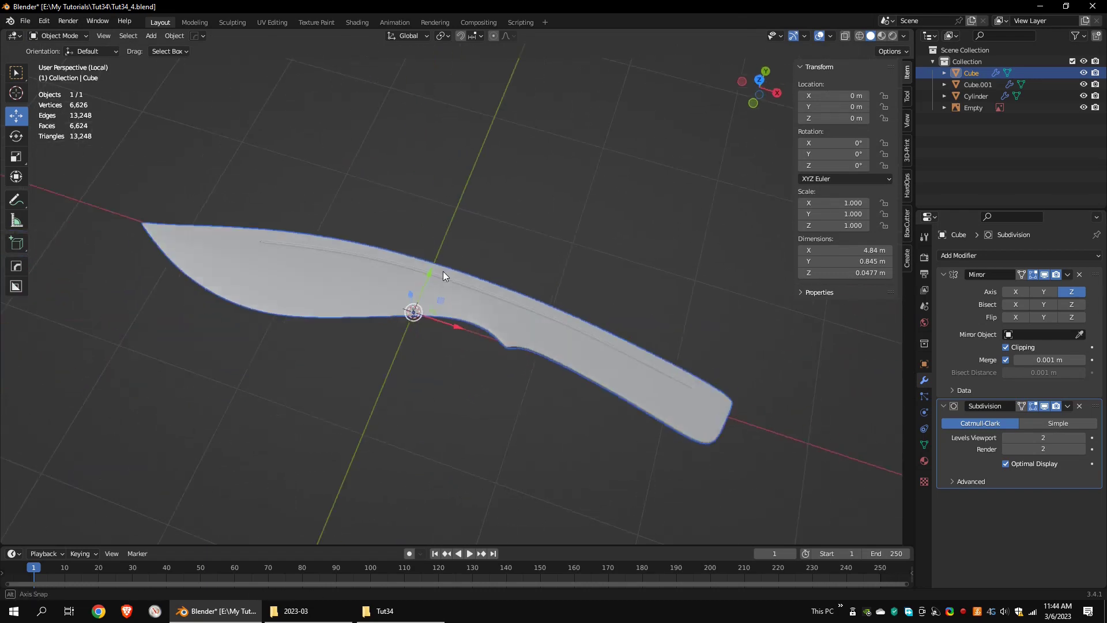
Inspect the grooved blade from several angles and leave local view to show the whole knife
left_click_drag(443, 275, 348, 207, "alt")
right_click_drag(349, 208, 375, 242, "alt")
left_click_drag(375, 242, 434, 249, "alt")
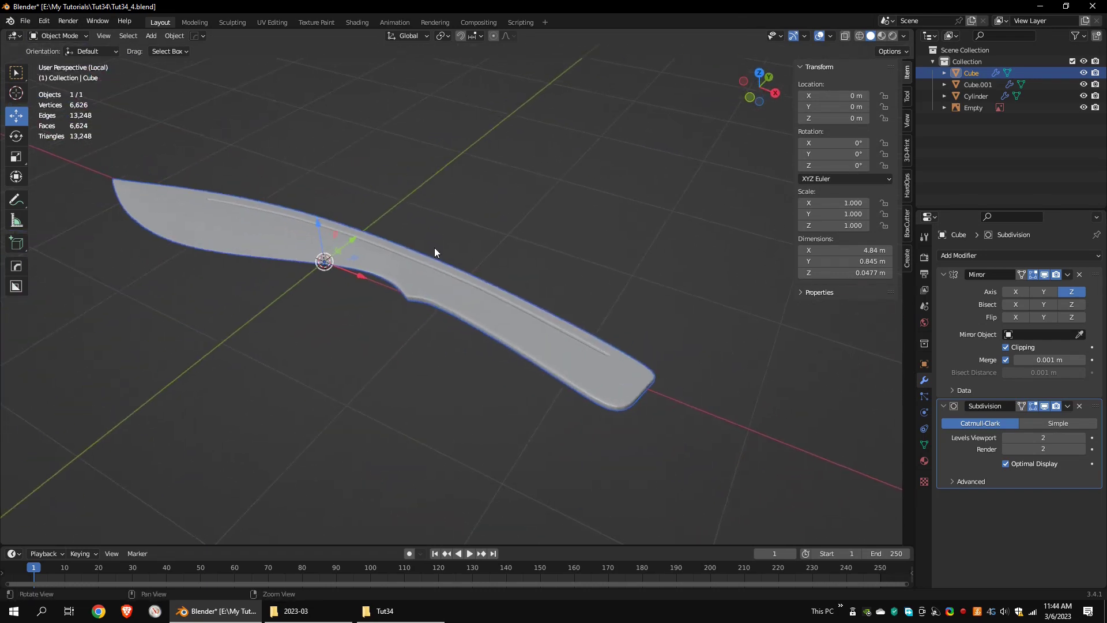
left_click(103, 35)
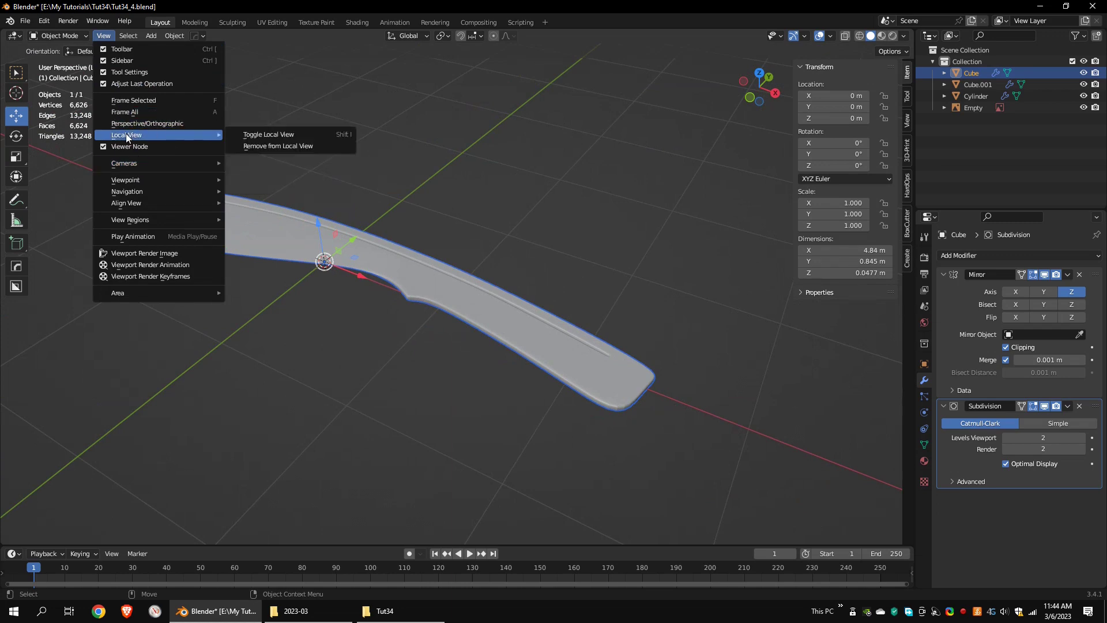
left_click(271, 135)
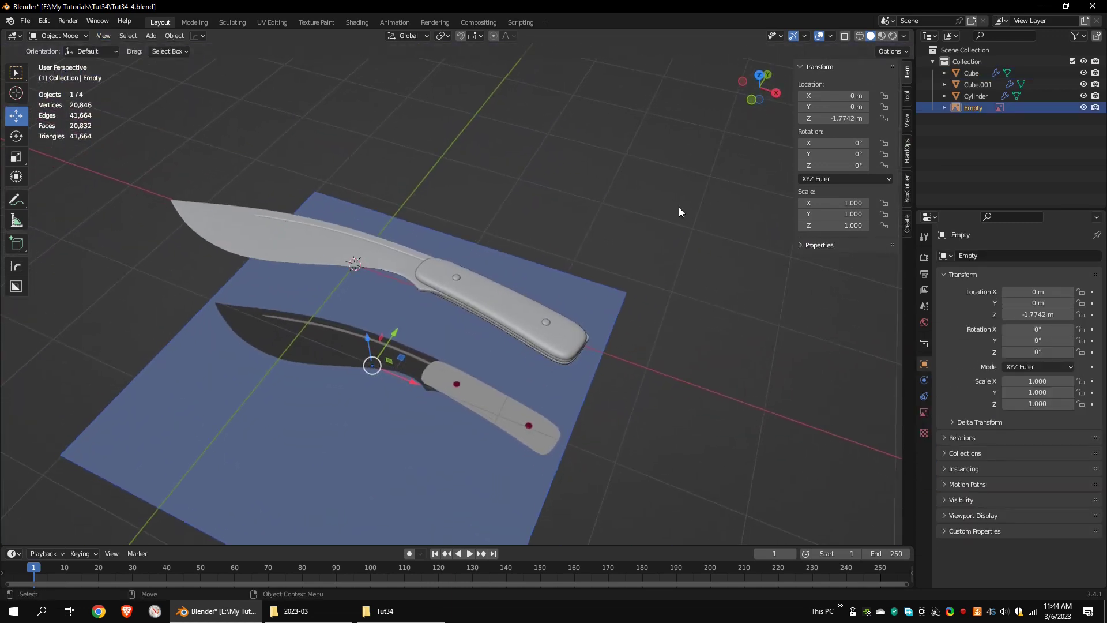
Select the blade at the handle's rear end and isolate it in local view
left_click(679, 208)
middle_click_drag(605, 242, 450, 323)
scroll(464, 331, "up", 6)
left_click(455, 341)
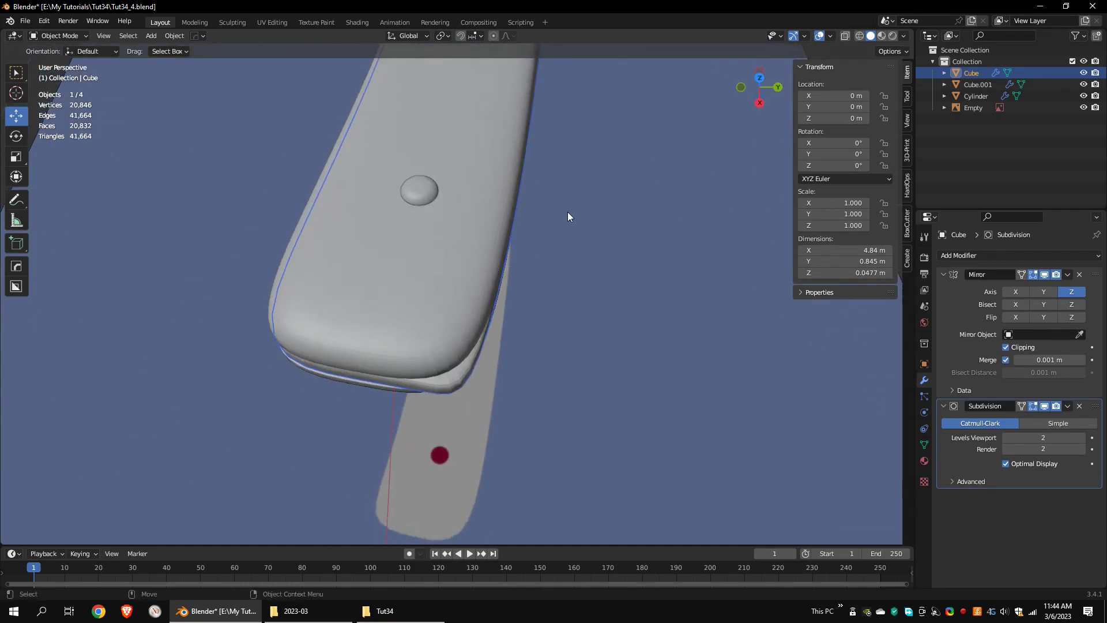
middle_click_drag(568, 216, 484, 247)
left_click(103, 36)
mouse_move(173, 134)
left_click(267, 134)
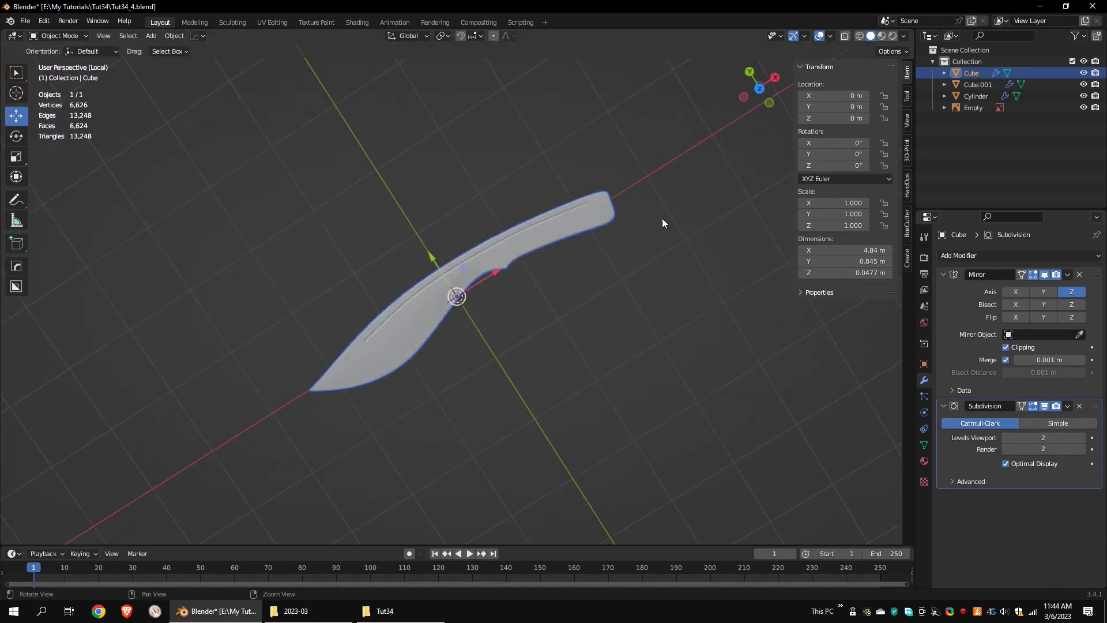
In Edit Mode, select the edge loop at the blade's upper rear corner and leave local view
scroll(635, 205, "up", 9)
left_click(63, 65)
middle_click_drag(403, 259, 701, 165)
left_click(486, 303, "alt")
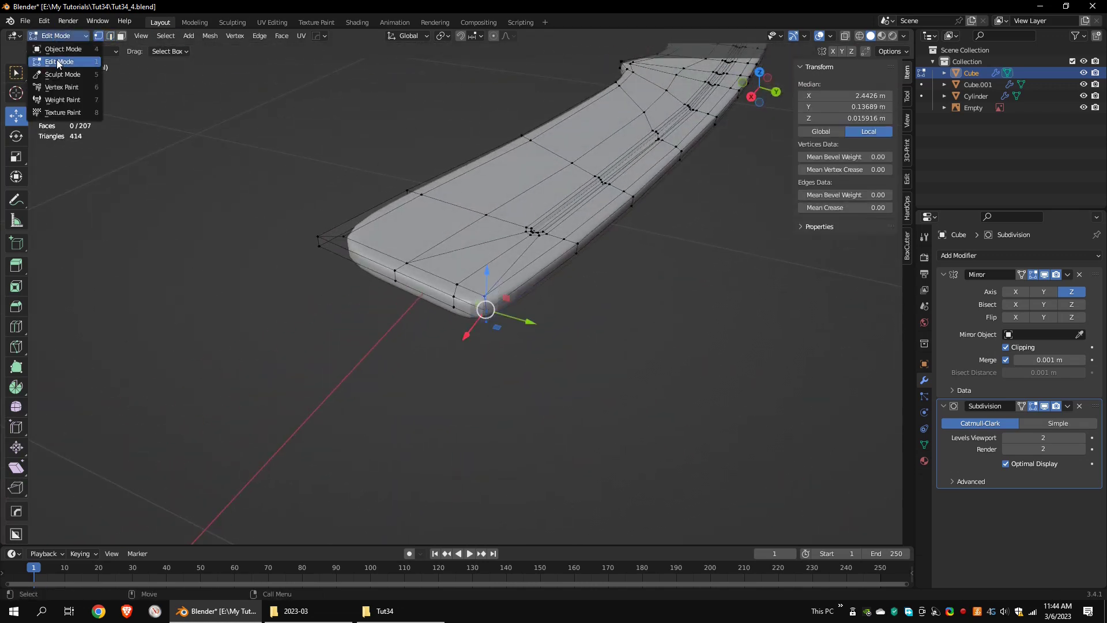
left_click(151, 35)
left_click(316, 134)
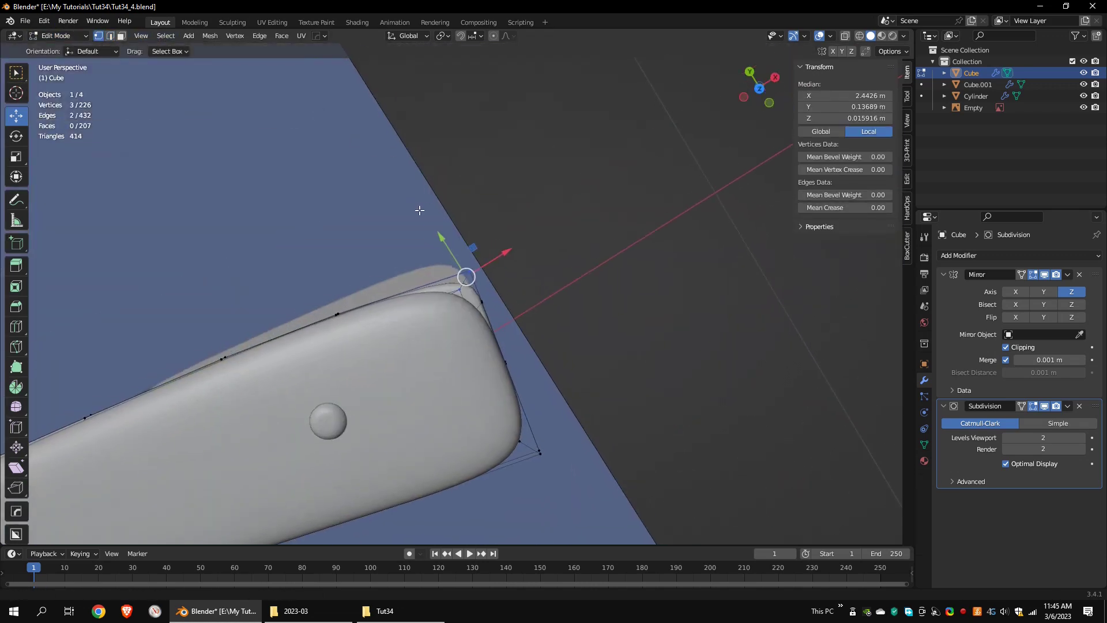
In top view with X-ray on, move the blade's upper rear corner vertices inward to follow the handle outline
left_click(760, 72)
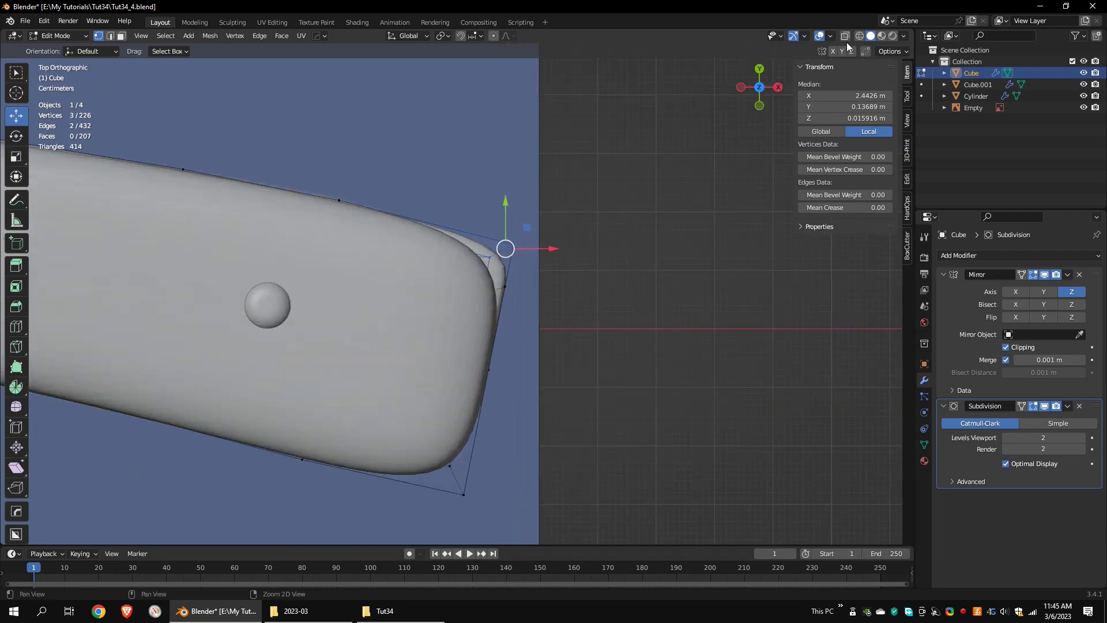
left_click(846, 36)
scroll(454, 230, "up", 3)
key("g")
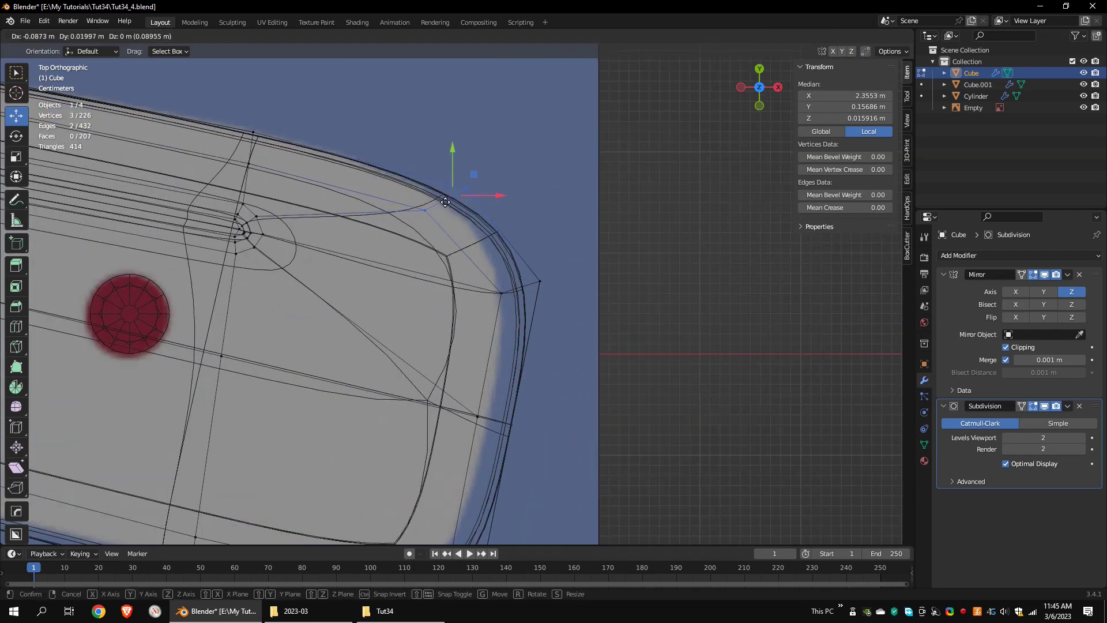
left_click(445, 199)
left_click_drag(585, 263, 487, 305)
key("g")
left_click(519, 288)
Return to Object Mode and check the reshaped rear corner against the handle scales
middle_click_drag(519, 294, 497, 242)
middle_click_drag(497, 242, 699, 208, "shift")
key("Tab")
middle_click_drag(514, 102, 578, 210)
left_click(481, 297)
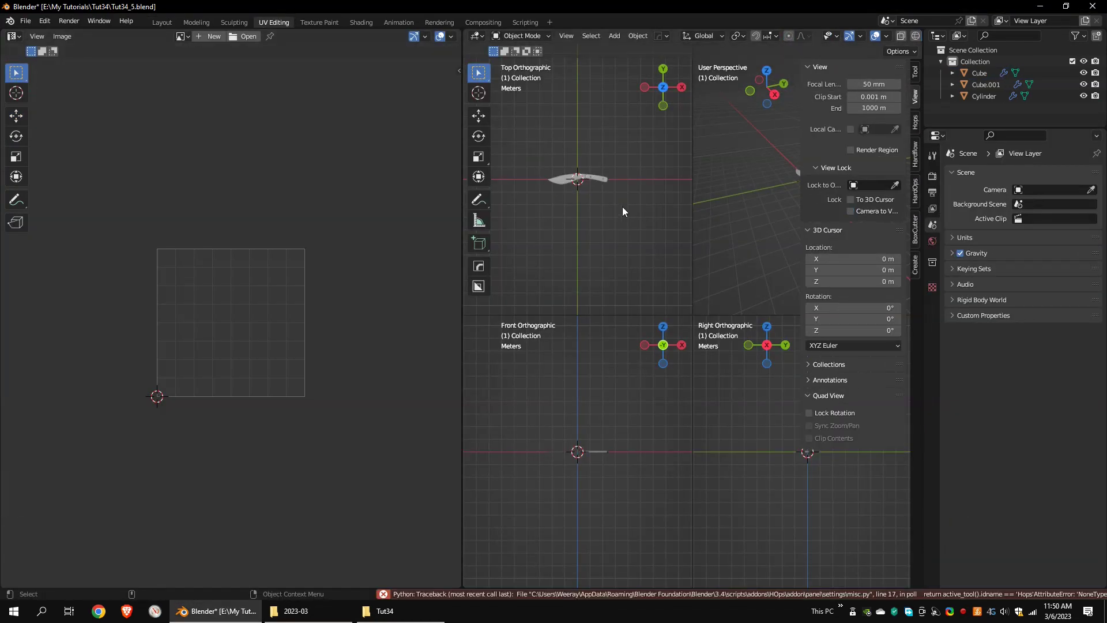
In the UV Editing workspace, widen the 3D viewport, turn off quad view and select the blade
right_click_drag(622, 207, 492, 142, "alt")
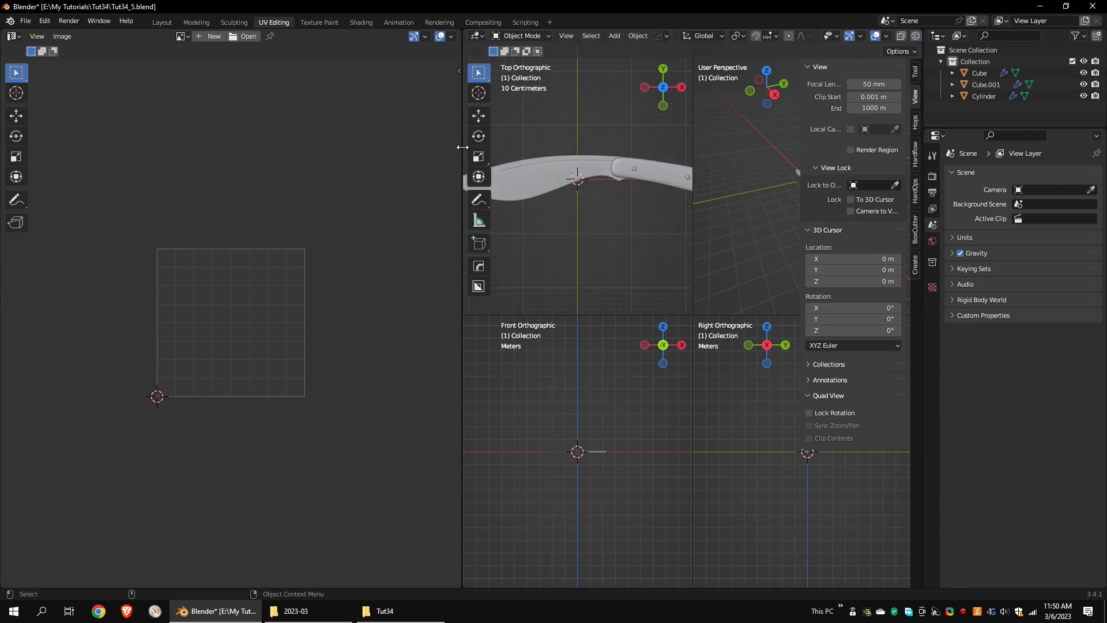
left_click_drag(462, 148, 316, 151)
middle_click_drag(459, 183, 501, 210, "alt")
key("ctrl+alt+q")
left_click(683, 369)
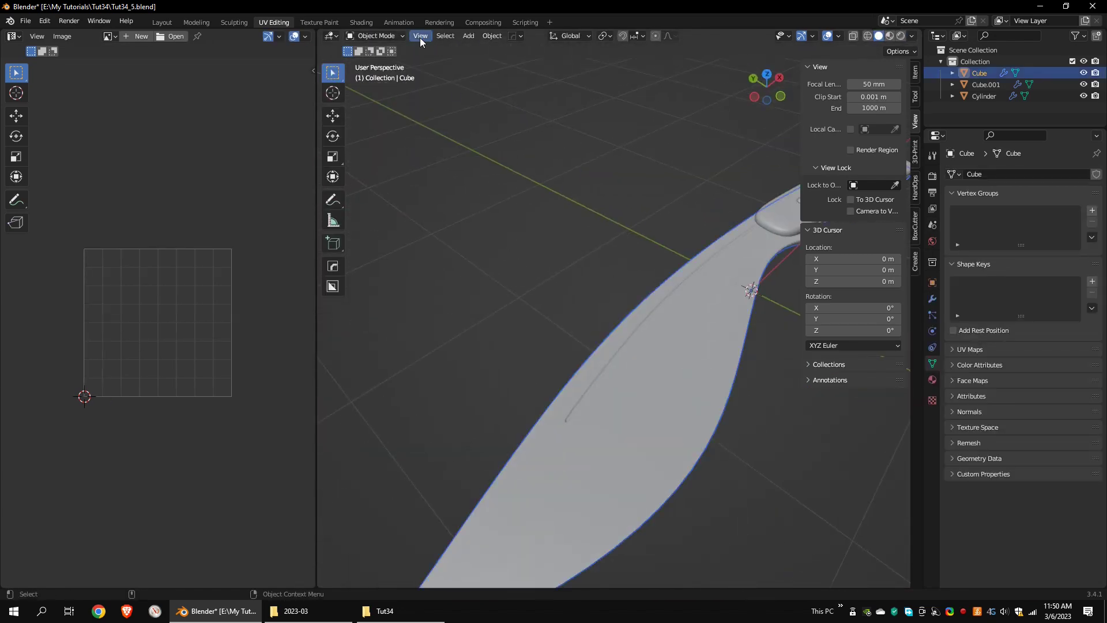
Isolate the selected blade in local view and orbit to its handle end
left_click(421, 36)
mouse_move(465, 180)
mouse_move(460, 135)
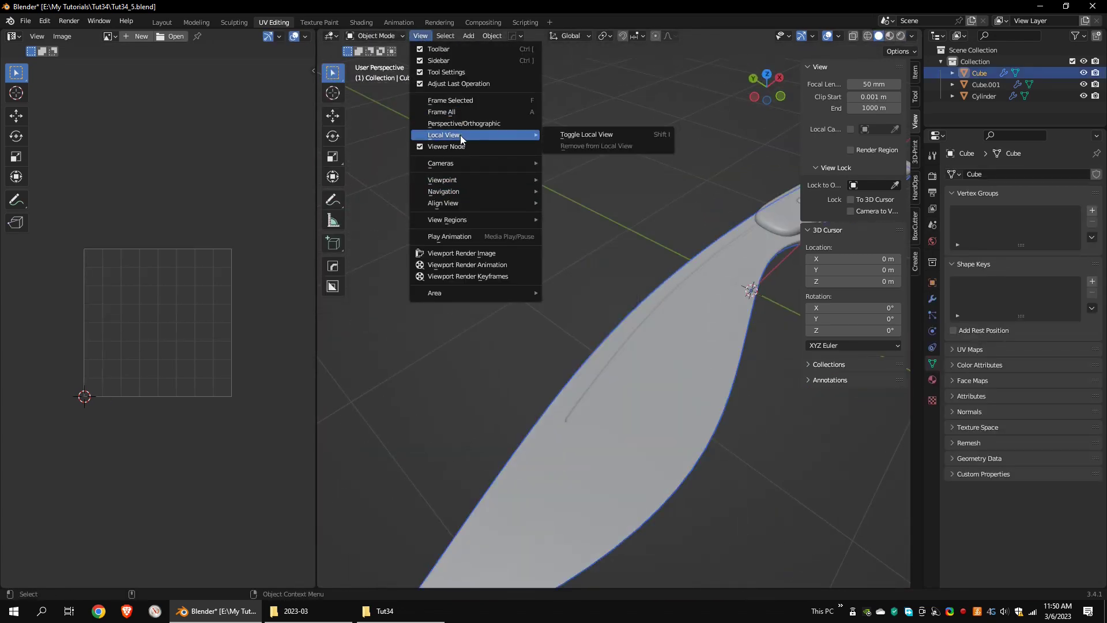
left_click(574, 134)
middle_click_drag(557, 123, 608, 281)
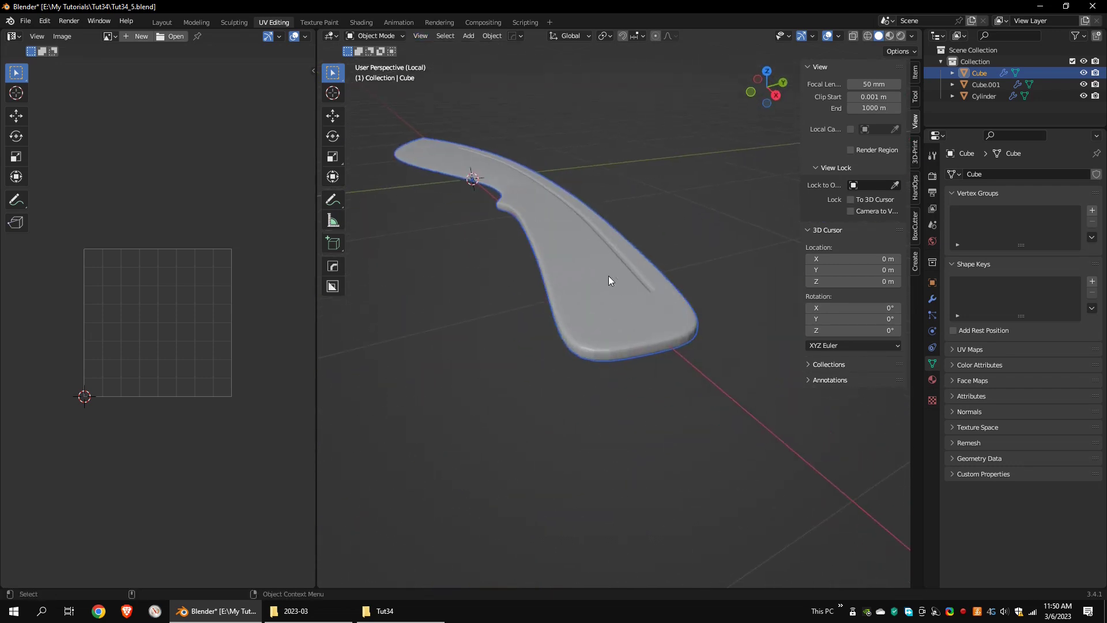
Set the isolated blade's Subdivision viewport level to 0 and start changing its interaction mode
left_click(933, 299)
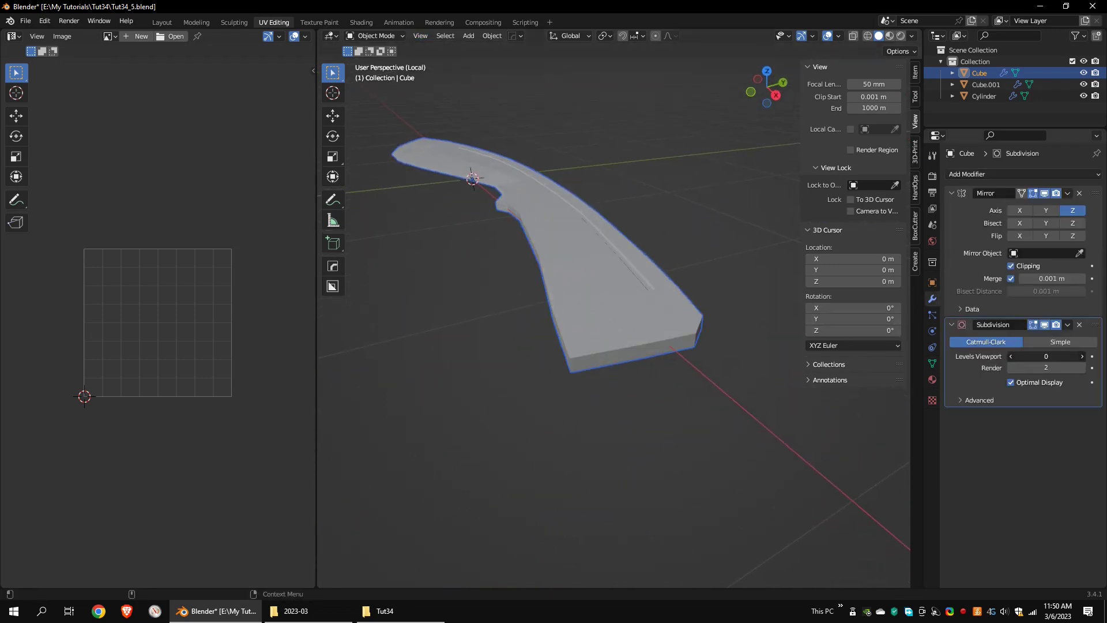
left_click(373, 35)
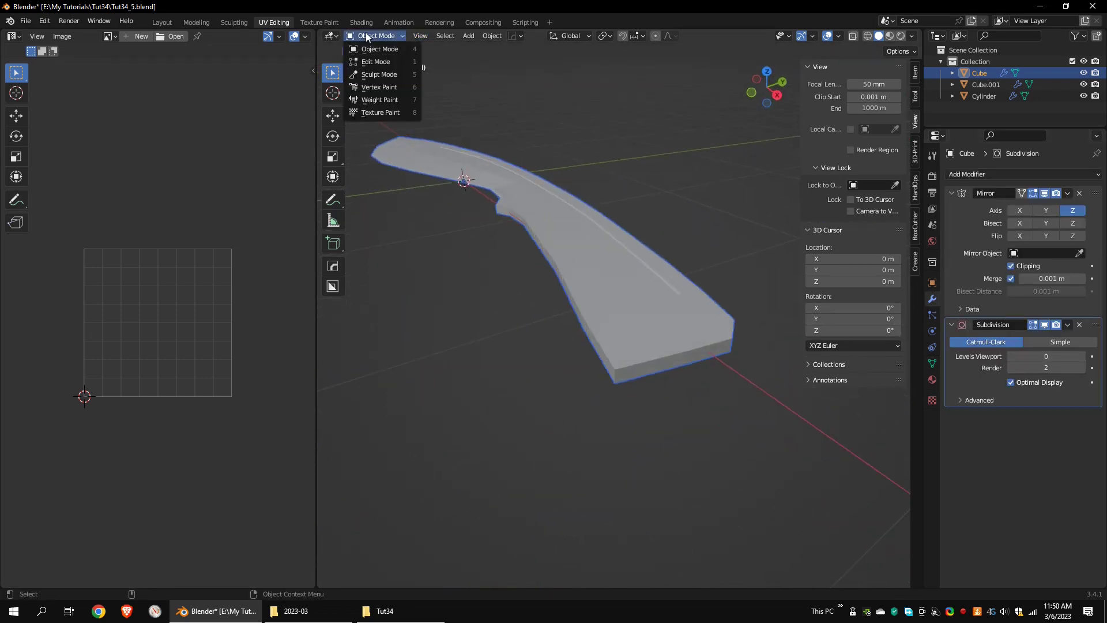
In Edit Mode, mark the selected edges around the knife blade's rim as a UV seam
left_click(374, 63)
middle_click_drag(668, 369, 577, 389)
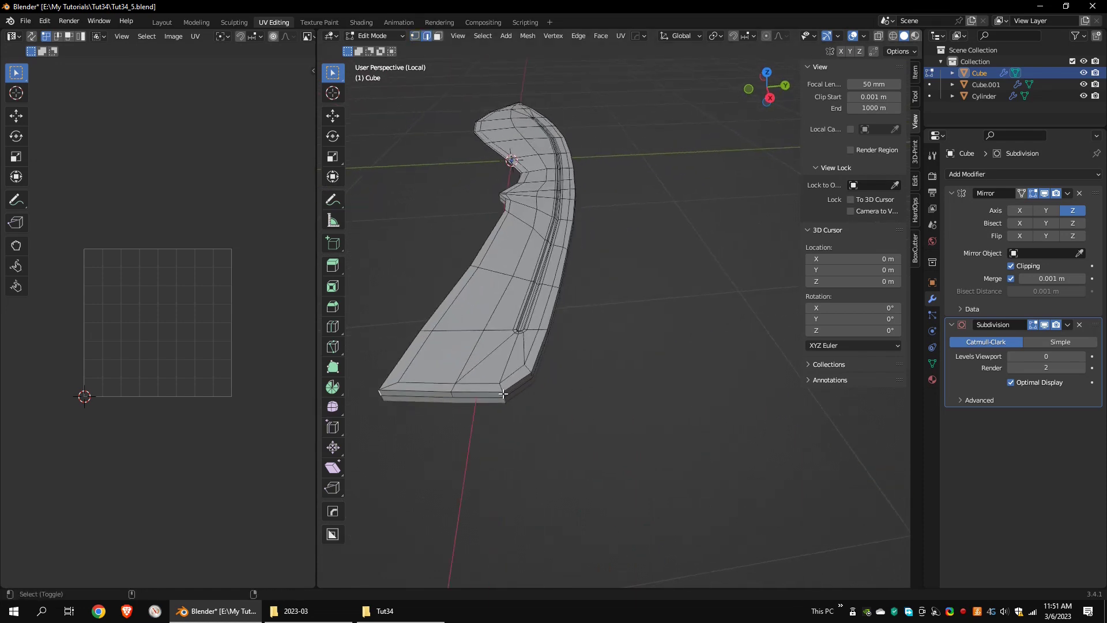
left_click_drag(504, 394, 543, 316, "alt")
right_click_drag(544, 316, 580, 342, "alt")
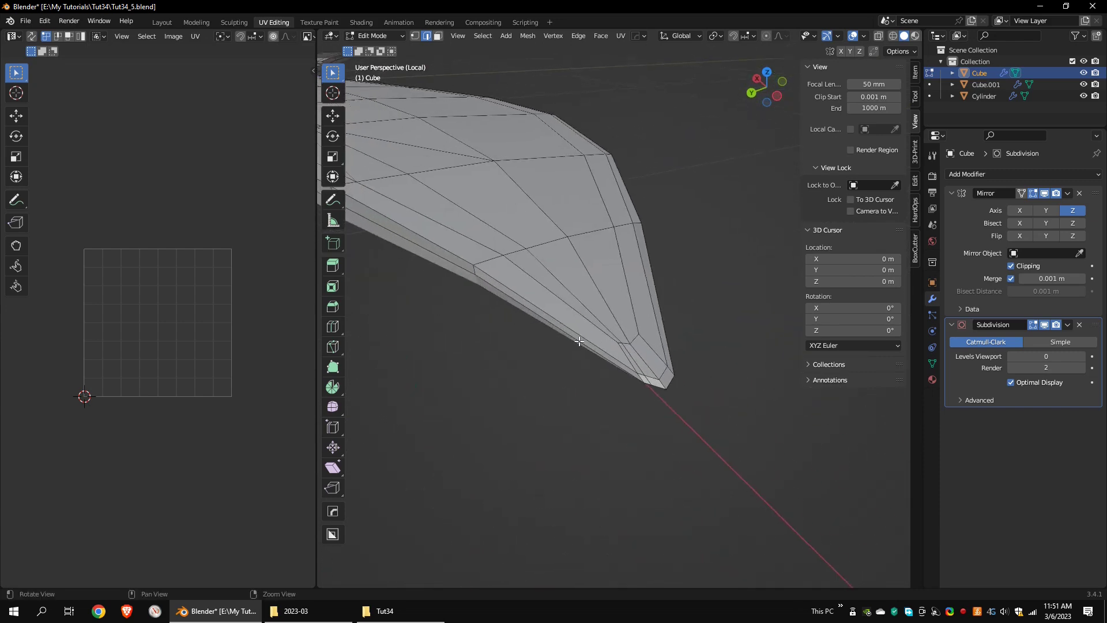
middle_click_drag(580, 341, 638, 369, "shift")
middle_click_drag(708, 439, 562, 336)
scroll(622, 347, "down", 3)
left_click(578, 36)
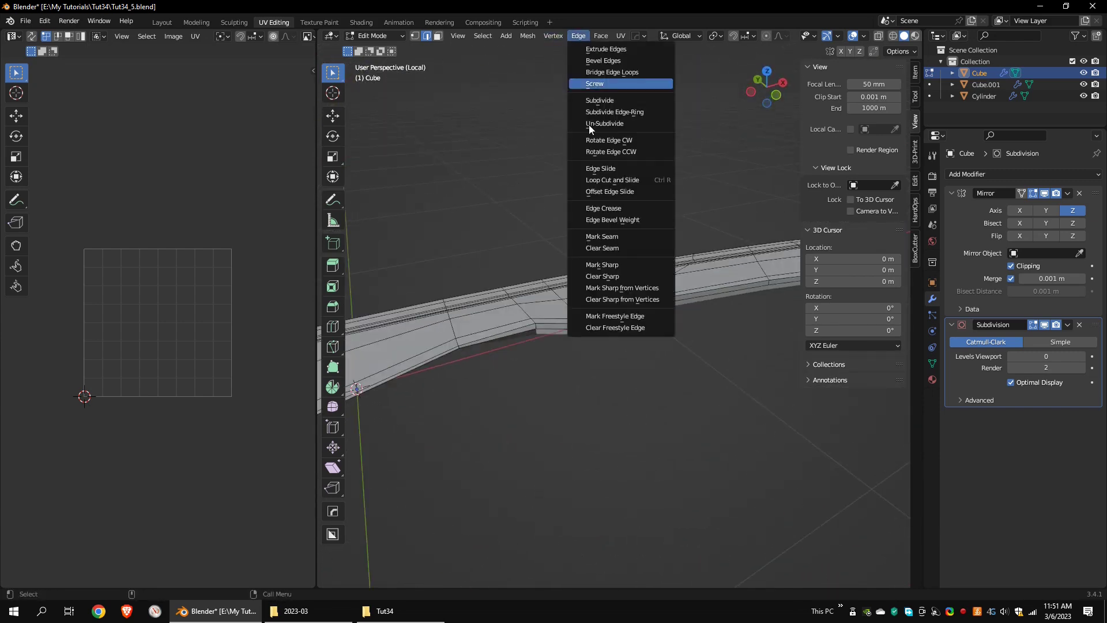
left_click(603, 236)
Switch to wireframe display, select the entire blade mesh, and Unwrap it
scroll(604, 237, "down", 5)
middle_click_drag(626, 305, 673, 287)
scroll(668, 254, "down", 6)
key("shift+z")
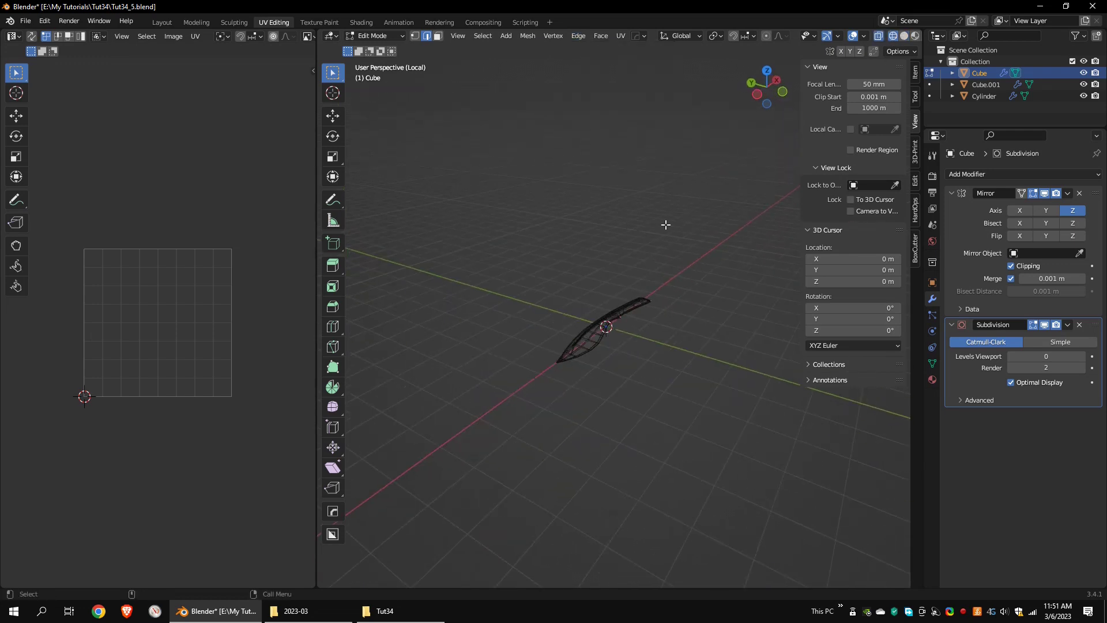
left_click_drag(697, 222, 468, 421)
left_click(621, 36)
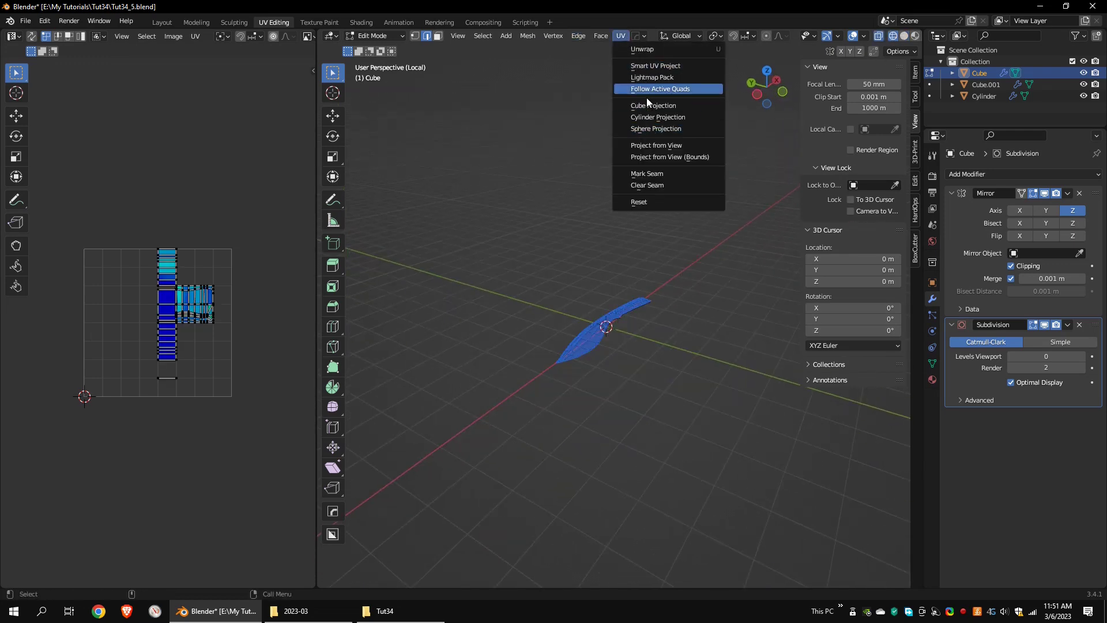
left_click(638, 50)
scroll(187, 225, "up", 5)
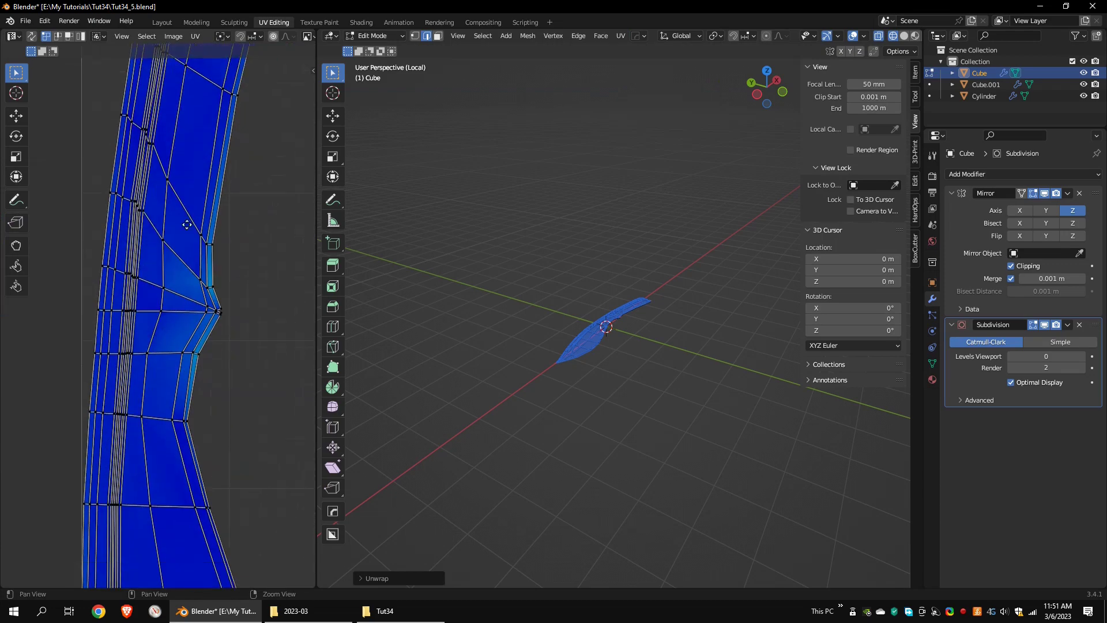
middle_click_drag(186, 224, 179, 361)
scroll(199, 407, "down", 5)
middle_click_drag(235, 384, 175, 562)
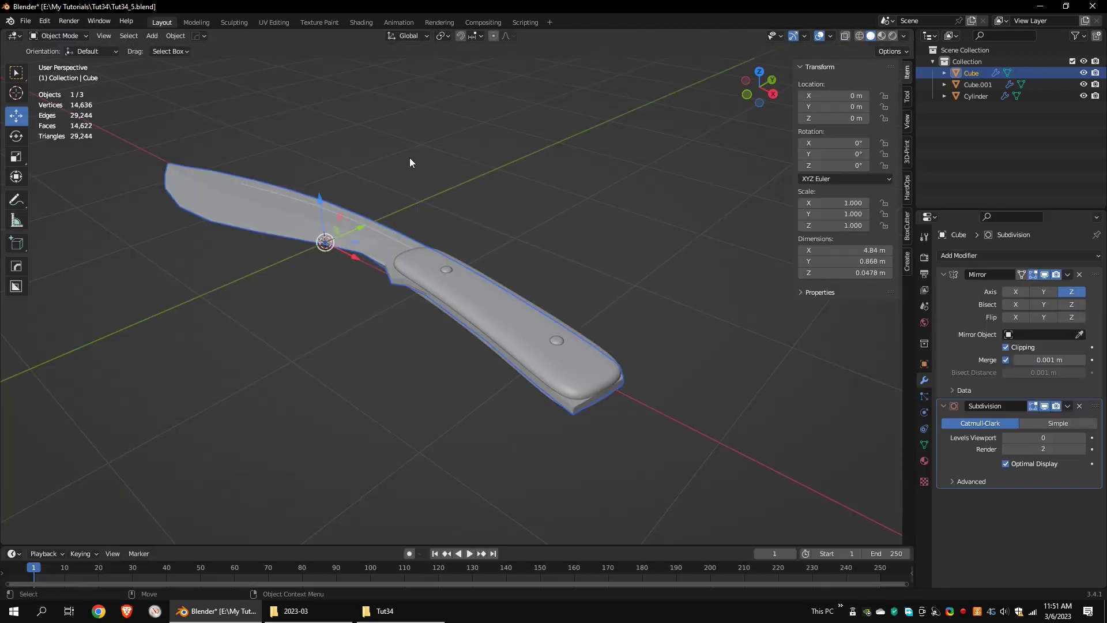
Return to Object Mode, exit local view, and set the handle's viewport subdivision level to 0
middle_click_drag(411, 163, 495, 292)
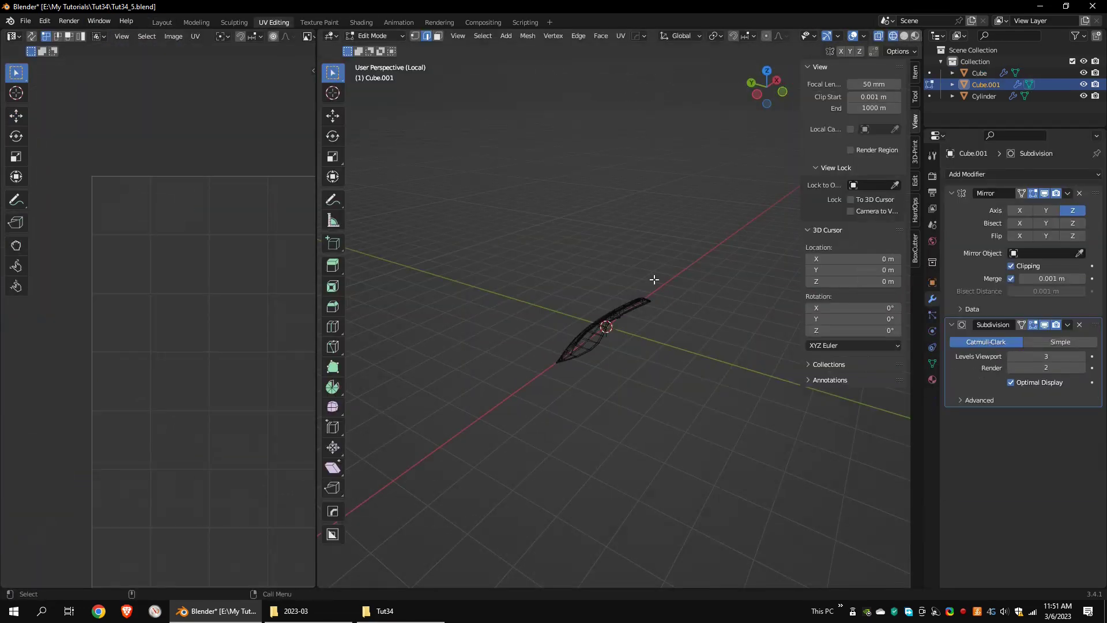
key("Tab")
left_click(420, 35)
mouse_move(490, 132)
left_click(577, 134)
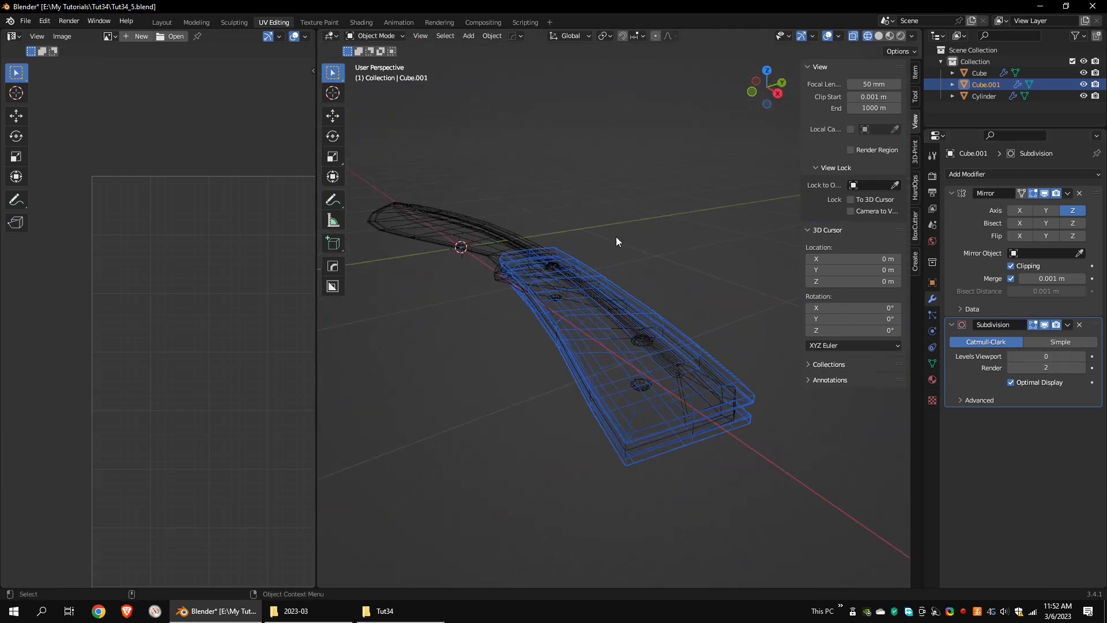
middle_click_drag(606, 273, 605, 214)
scroll(605, 214, "up", 4)
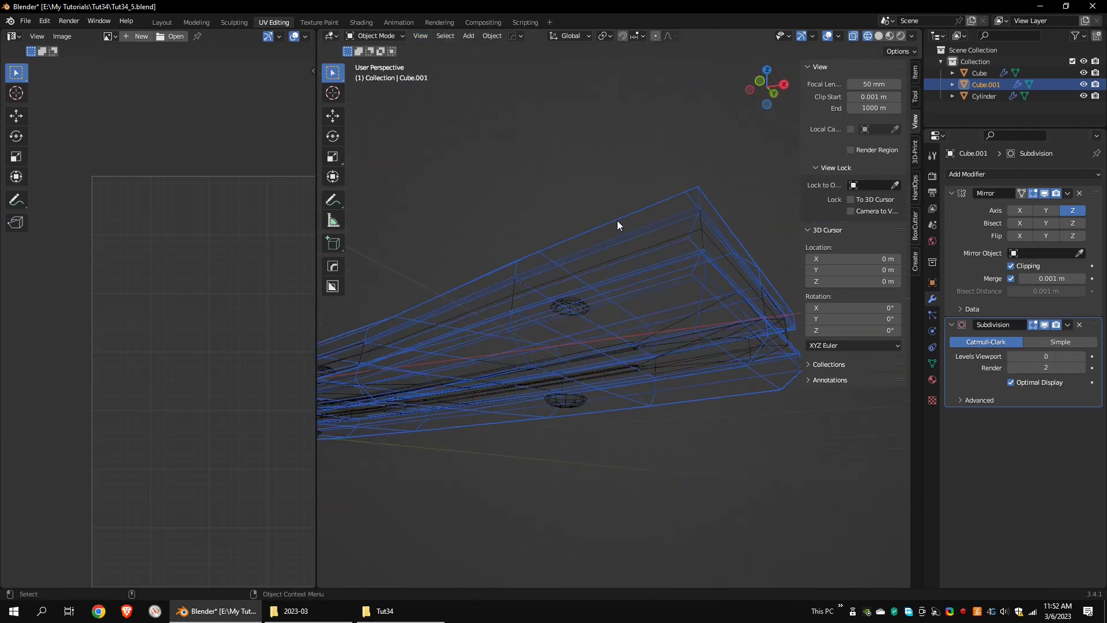
Isolate the handle in local view and enter Edit Mode on it
left_click(420, 36)
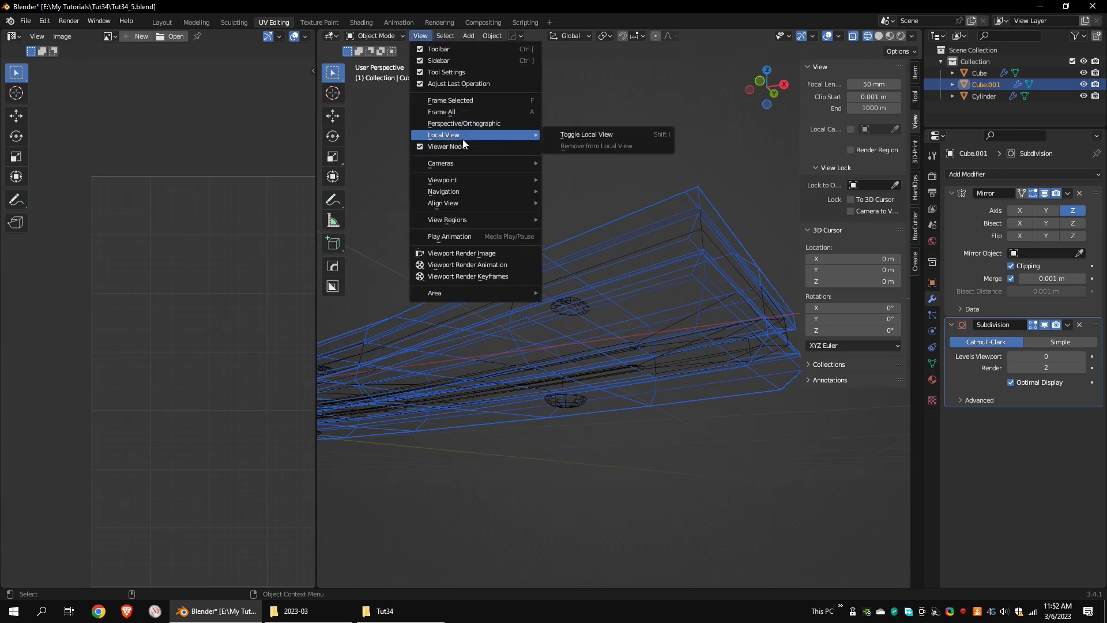
left_click(576, 133)
key("Tab")
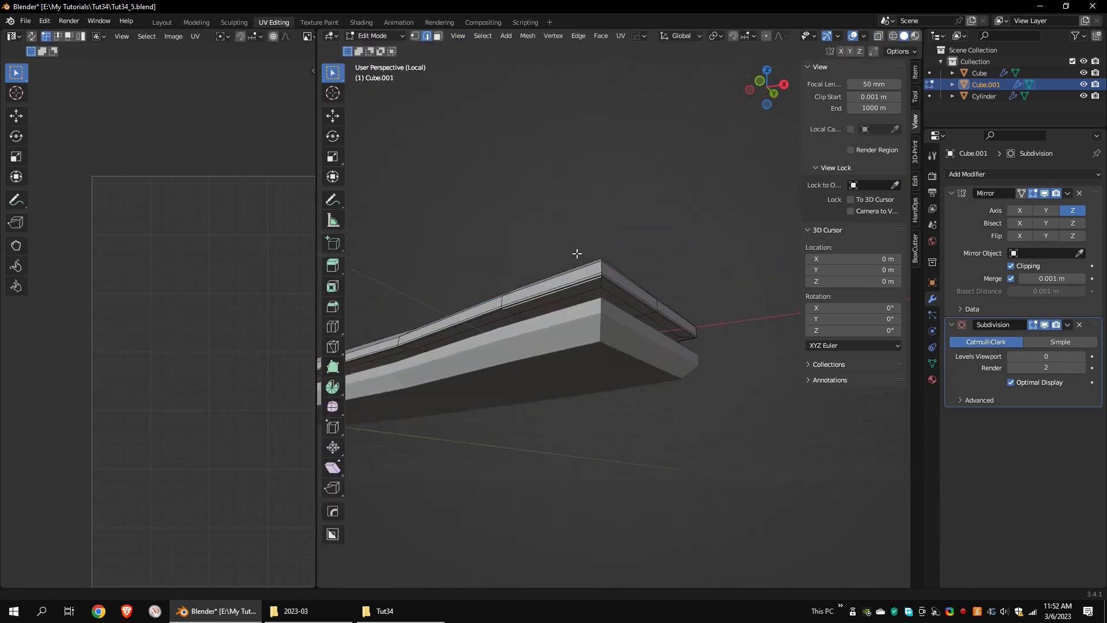
Mark the outer edge loop around the handle's inner flat face as a seam
scroll(649, 317, "up", 5)
middle_click_drag(577, 254, 604, 357)
left_click(578, 36)
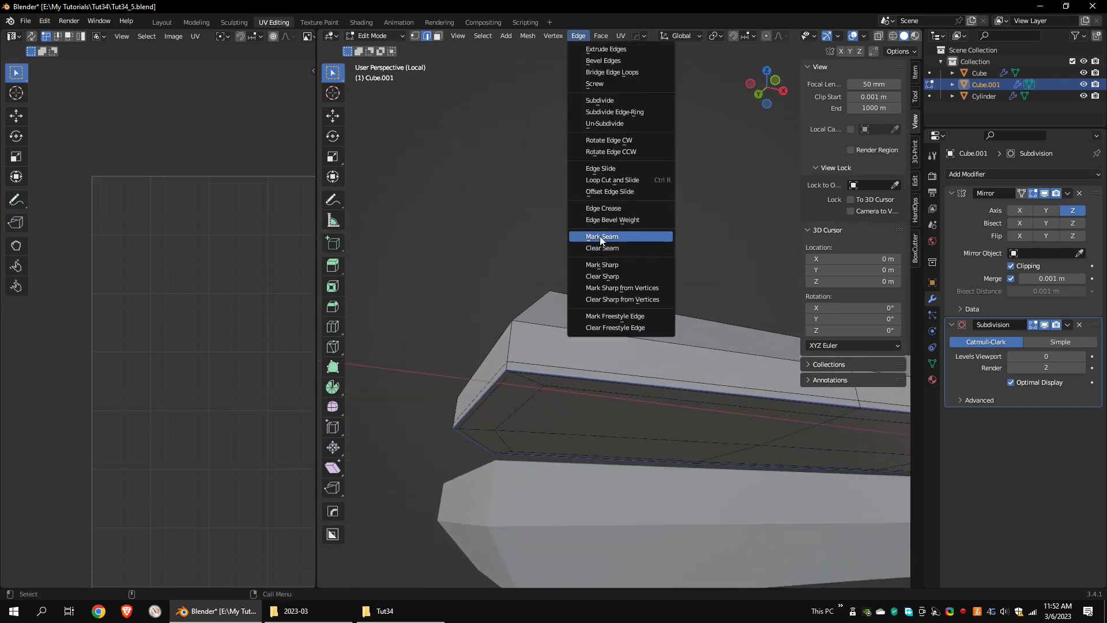
left_click(600, 236)
Mark the short vertical edges at the corners of the handle's butt end as seams
middle_click_drag(659, 328, 620, 288)
scroll(526, 337, "up", 6)
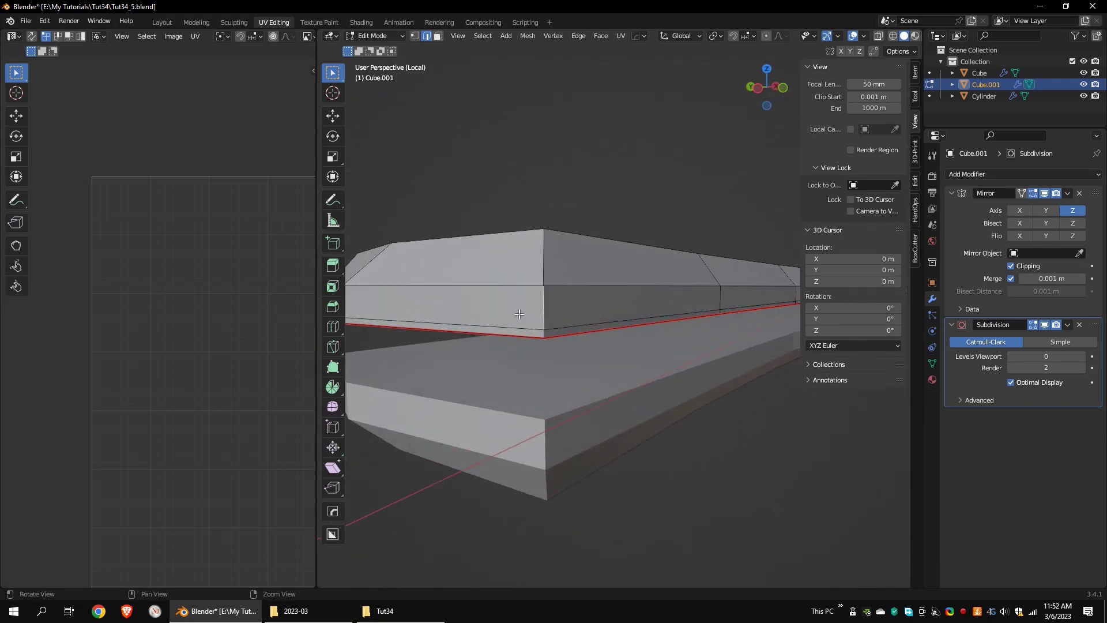
left_click_drag(519, 314, 657, 334, "alt")
right_click_drag(657, 335, 623, 323, "alt")
middle_click_drag(623, 322, 663, 328, "alt")
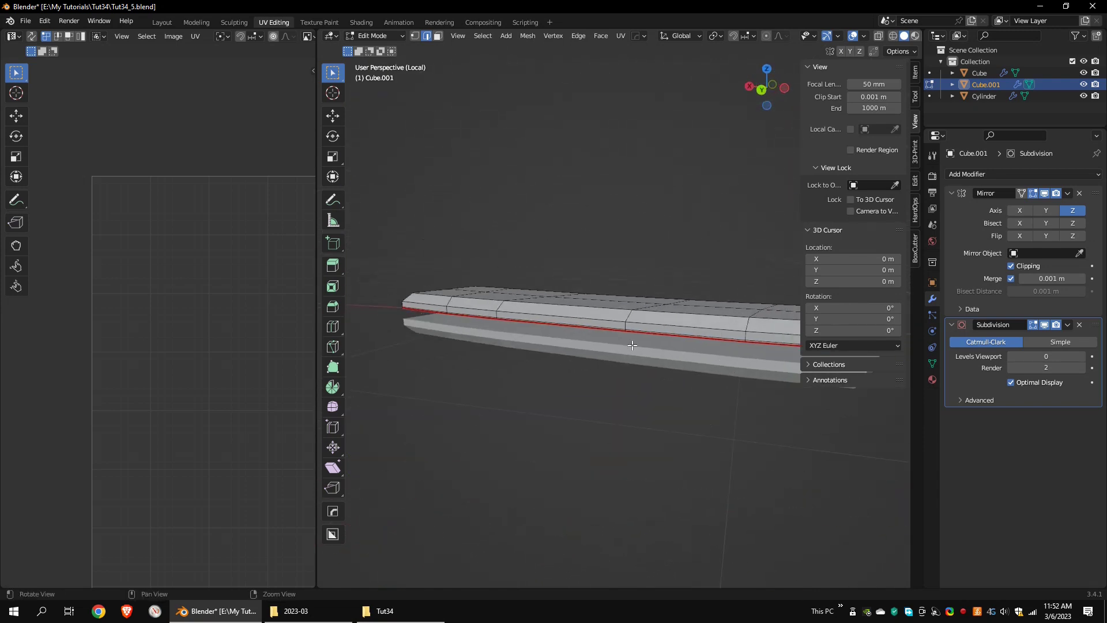
left_click_drag(663, 329, 761, 352, "alt")
right_click_drag(761, 351, 724, 446, "alt")
middle_click_drag(659, 455, 602, 376)
scroll(655, 361, "down", 4)
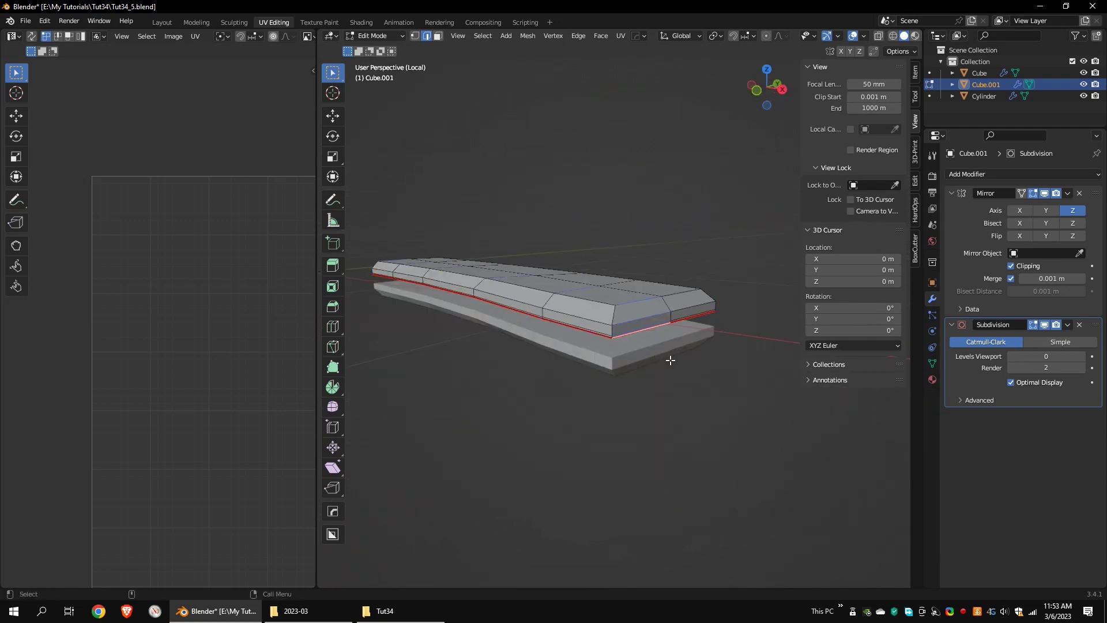
scroll(670, 359, "up", 3)
right_click_drag(669, 365, 632, 348, "alt")
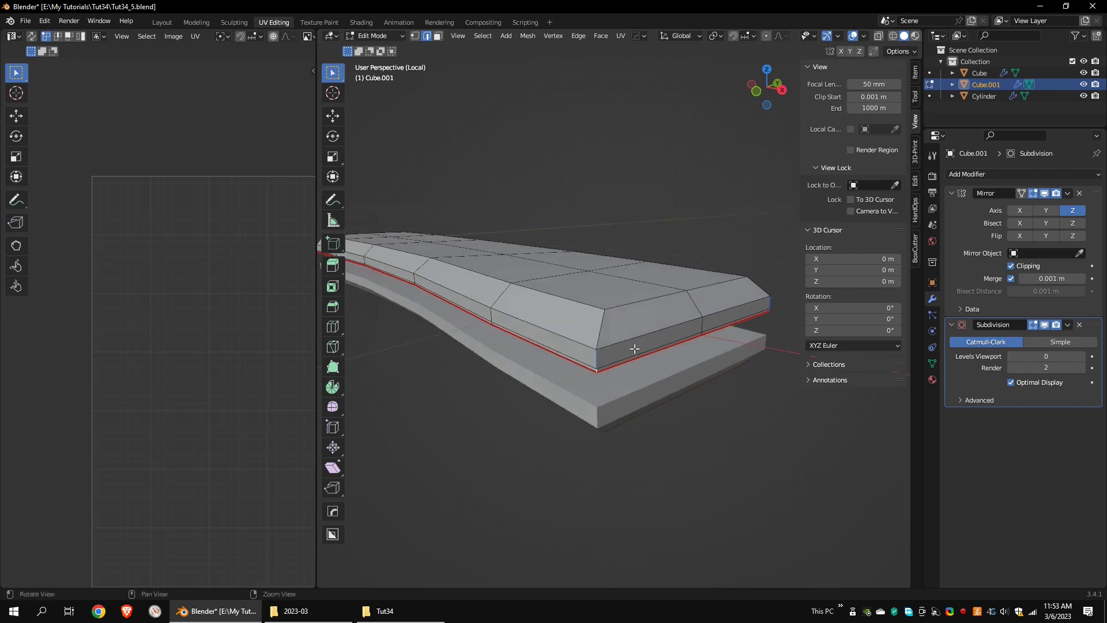
left_click(577, 36)
left_click(596, 235)
Select the entire handle mesh in wireframe display and Unwrap it
right_click_drag(680, 190, 711, 243, "alt")
middle_click_drag(711, 242, 806, 54)
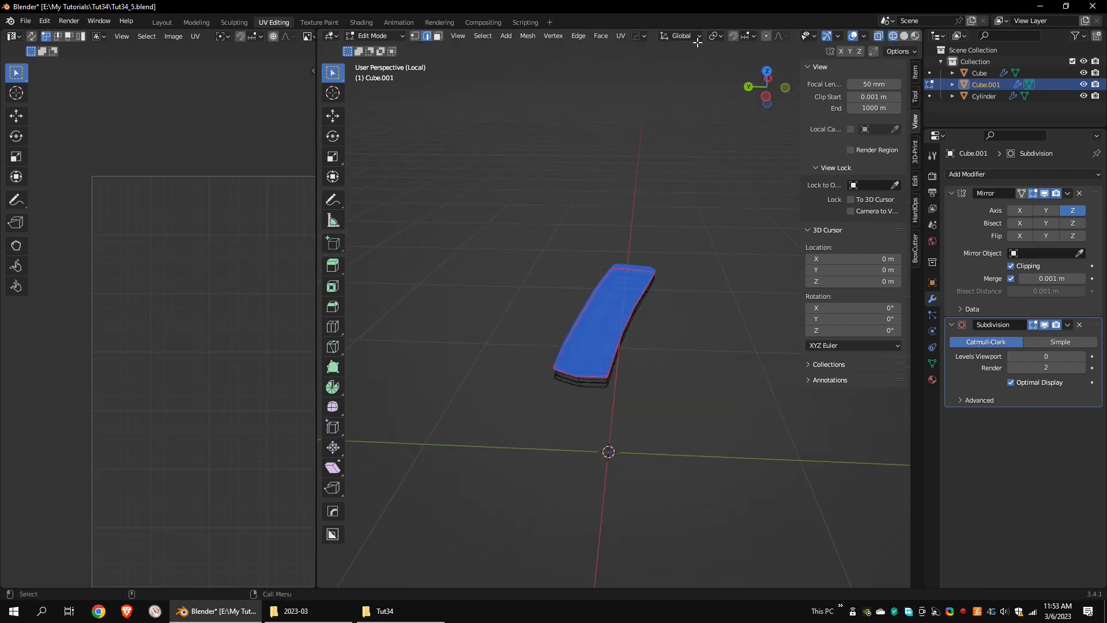
left_click(620, 36)
left_click(641, 49)
scroll(208, 346, "down", 2)
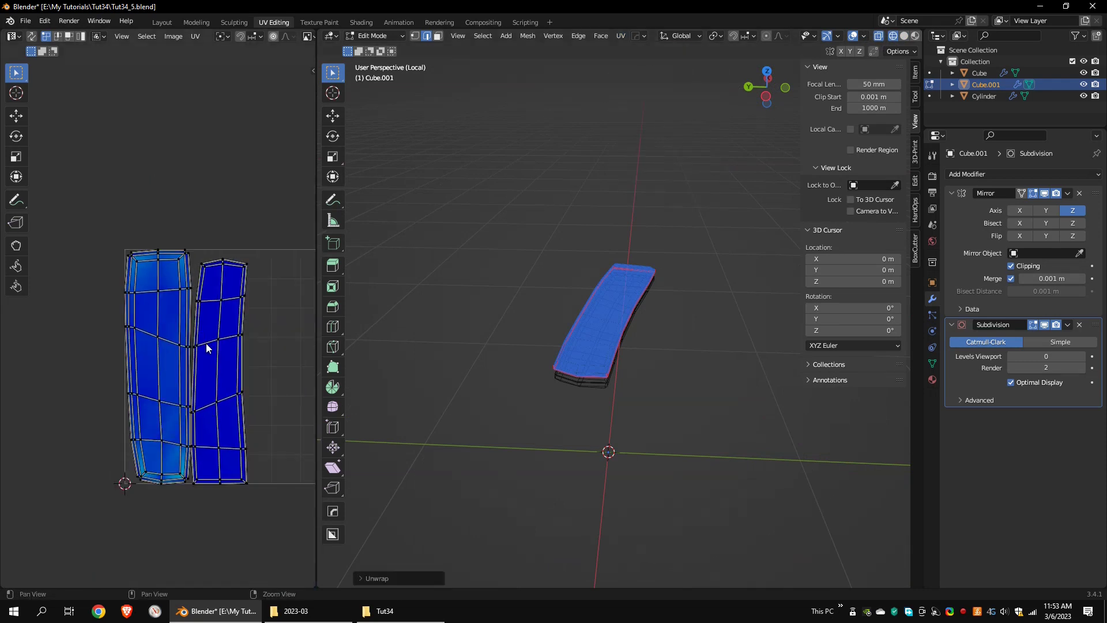
scroll(655, 409, "up", 2)
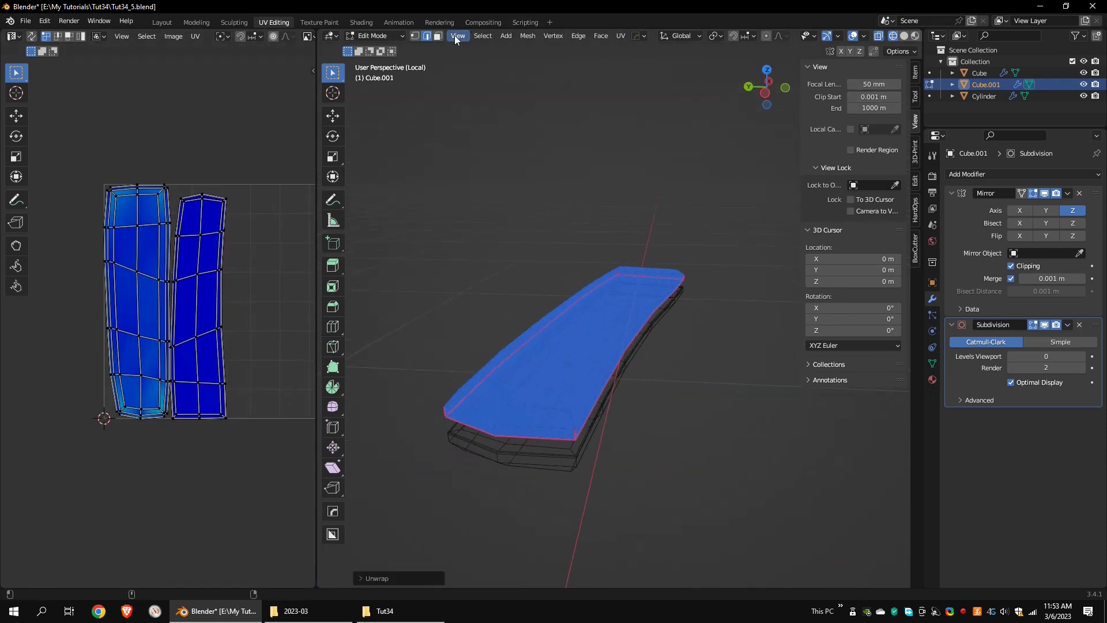
In solid display, mark the slanted bevel edges at the handle's butt-end corners as additional seams
key("shift+z")
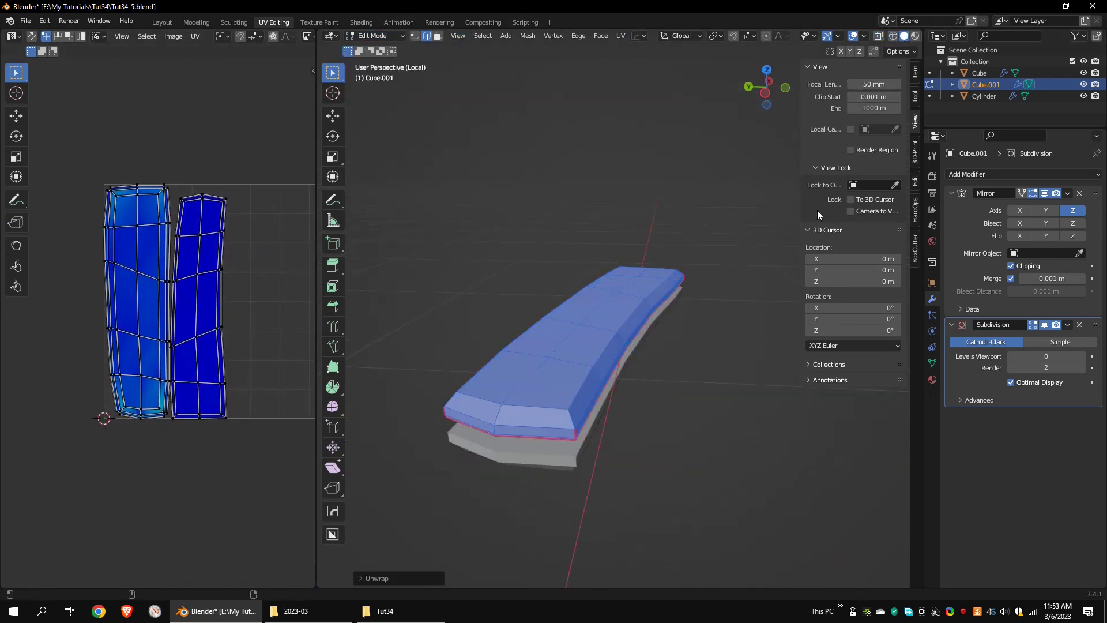
key("alt+a")
middle_click_drag(472, 402, 614, 437)
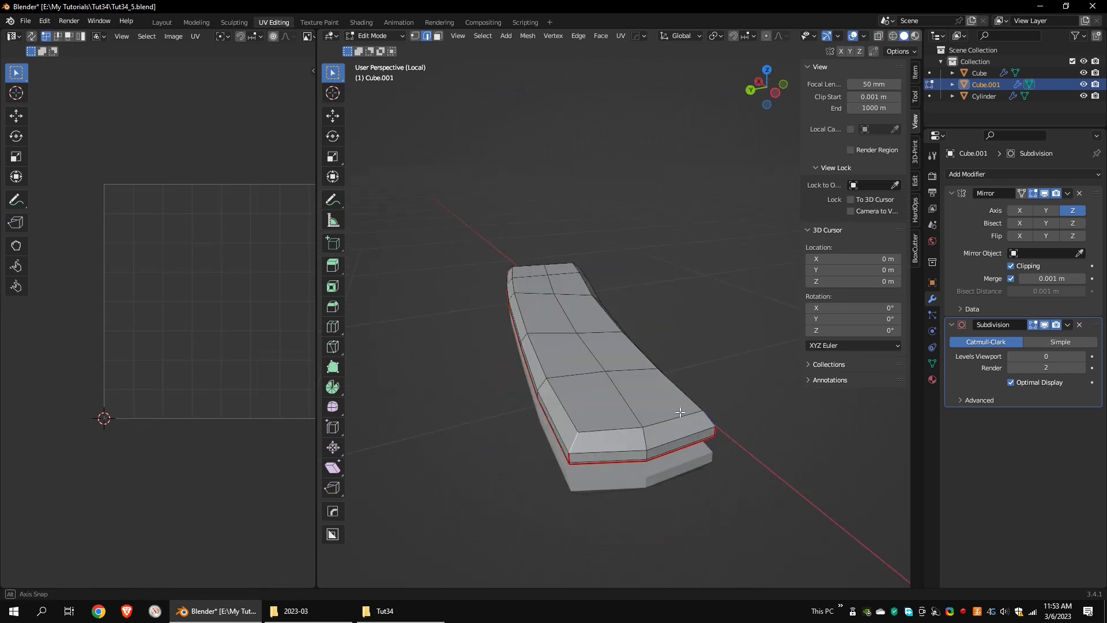
middle_click_drag(680, 411, 636, 392)
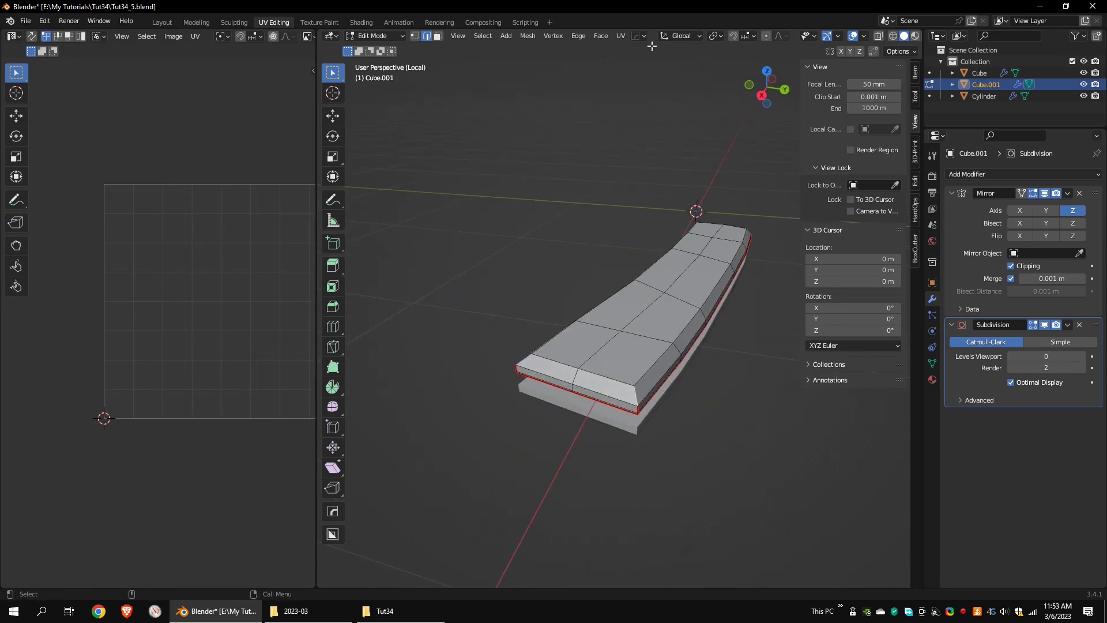
left_click(553, 35)
middle_click_drag(615, 210, 692, 211)
Select all handle geometry in wireframe display and Unwrap it again with the added corner seams
key("shift+z")
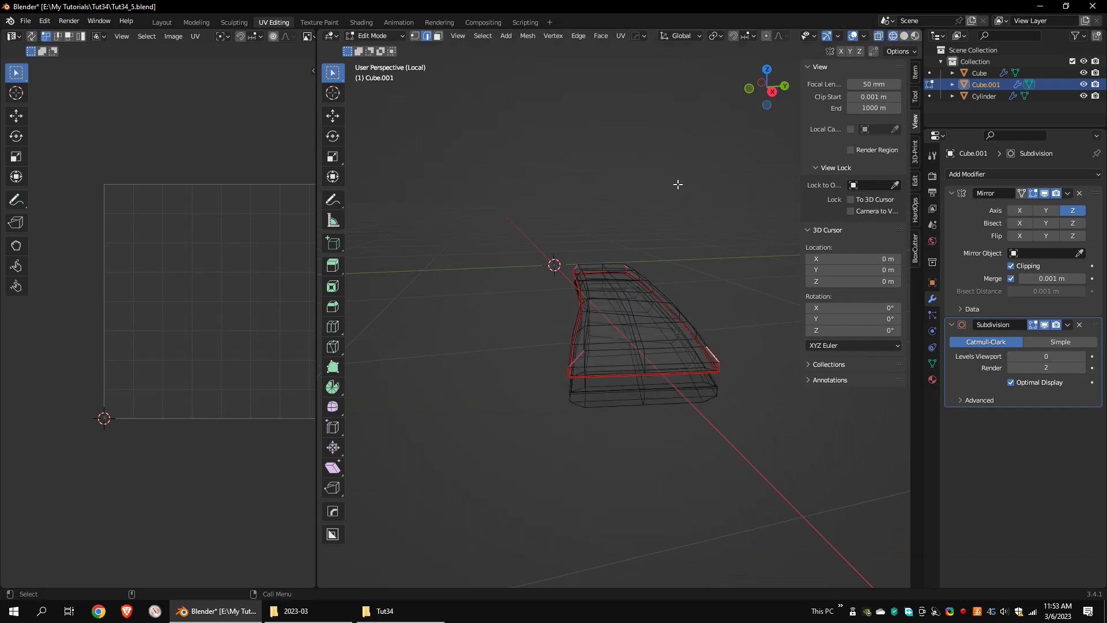
key("a")
left_click(622, 35)
left_click(633, 50)
scroll(157, 271, "up", 2)
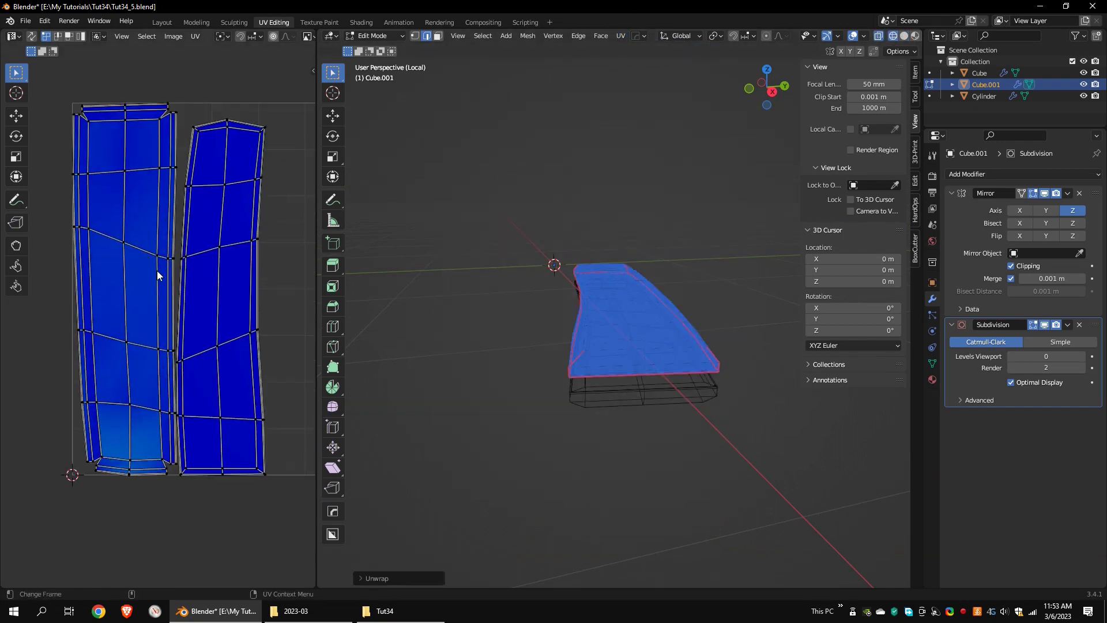
Set the handle's Unwrap method to Conformal
middle_click_drag(477, 252, 643, 300)
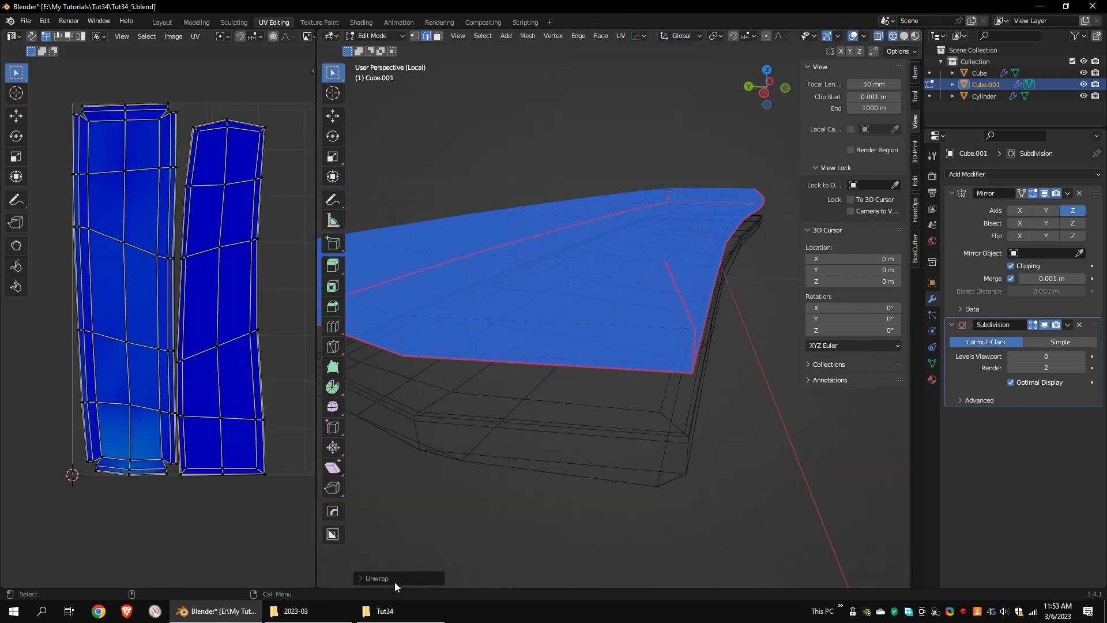
left_click(394, 580)
left_click(465, 512)
left_click(455, 523)
Return the handle to Object Mode and exit its local view
middle_click_drag(607, 401, 592, 346)
left_click(375, 35)
left_click(375, 49)
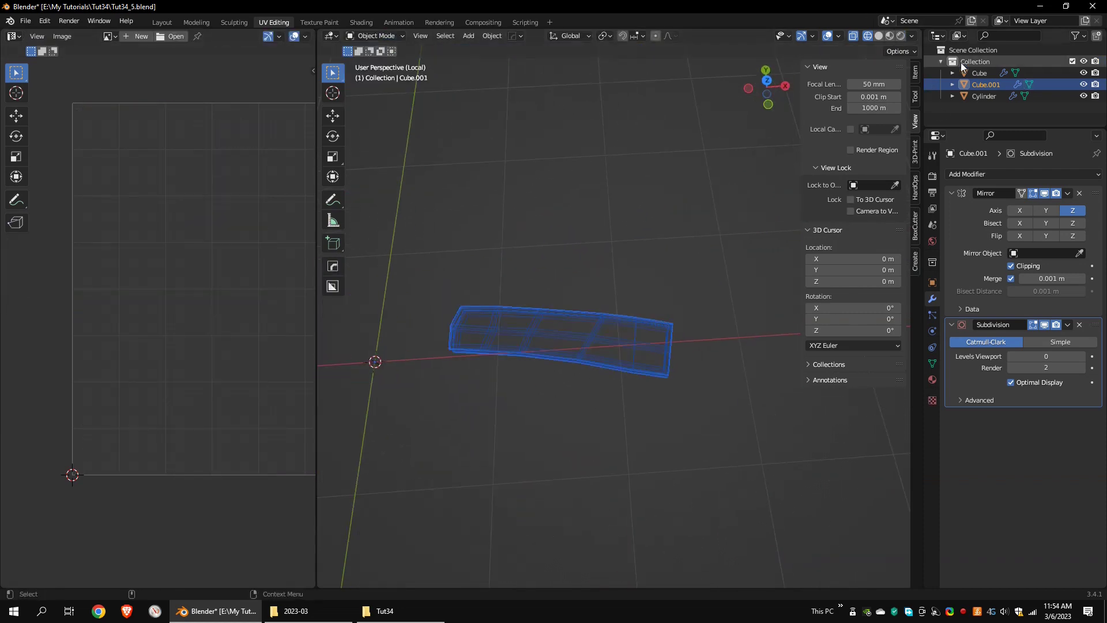
left_click(421, 36)
mouse_move(455, 141)
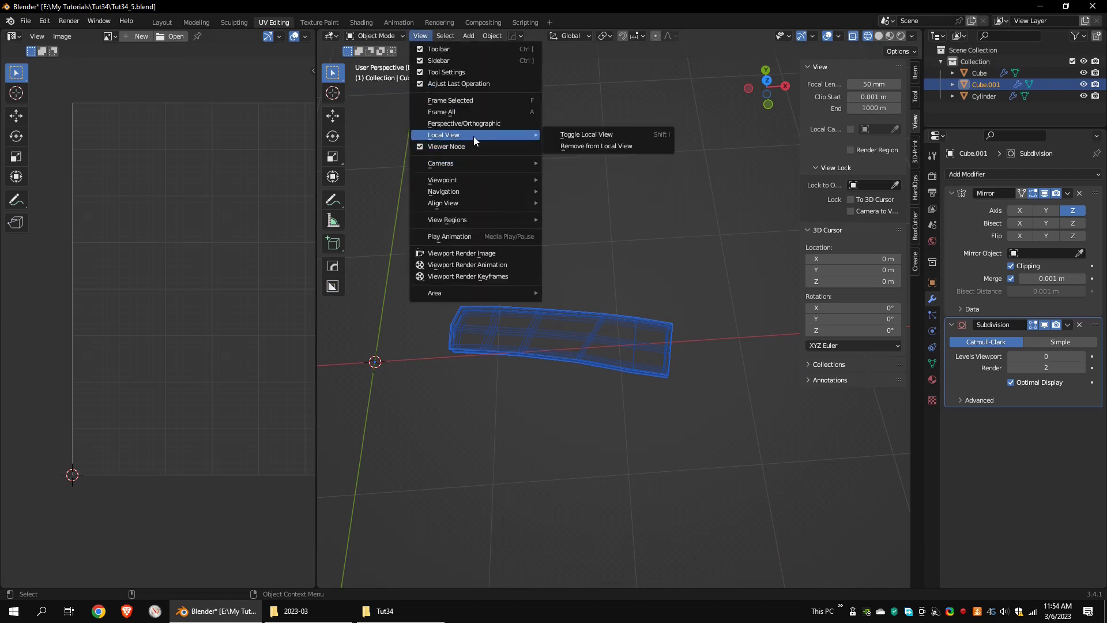
left_click(578, 133)
Isolate the handle rivets in local view and open them in Edit Mode with solid shading
mouse_move(609, 248)
middle_mouse_down()
mouse_move(623, 329)
mouse_move(641, 242)
mouse_move(628, 257)
middle_mouse_up()
left_click(604, 336)
left_click(420, 36)
mouse_move(544, 134)
left_click(600, 135)
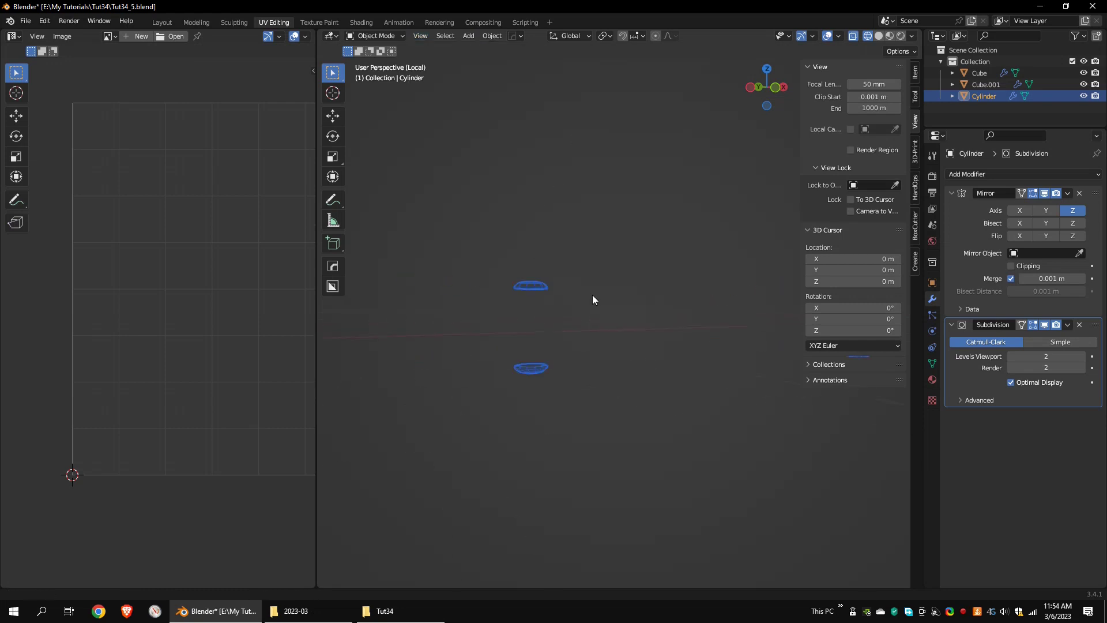
mouse_move(593, 295)
middle_mouse_down()
mouse_move(573, 245)
mouse_move(570, 260)
middle_mouse_up()
left_click(380, 36)
left_click(378, 62)
left_click(904, 36)
Mark the edge loop around the first rivet's underside rim as a seam
scroll(604, 221, "up", 6)
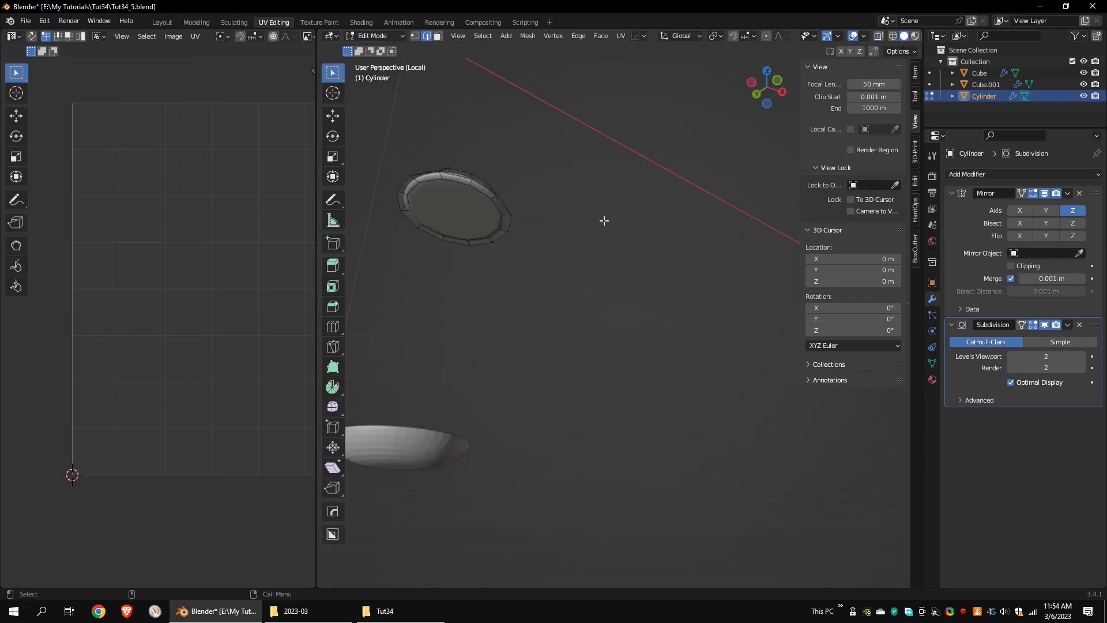
left_click_drag(604, 220, 540, 292, "alt")
scroll(541, 292, "up", 2)
double_click(541, 283)
left_click(577, 36)
left_click(605, 236)
Mark the matching underside rim loop of the second rivet as a seam
scroll(722, 219, "down", 8)
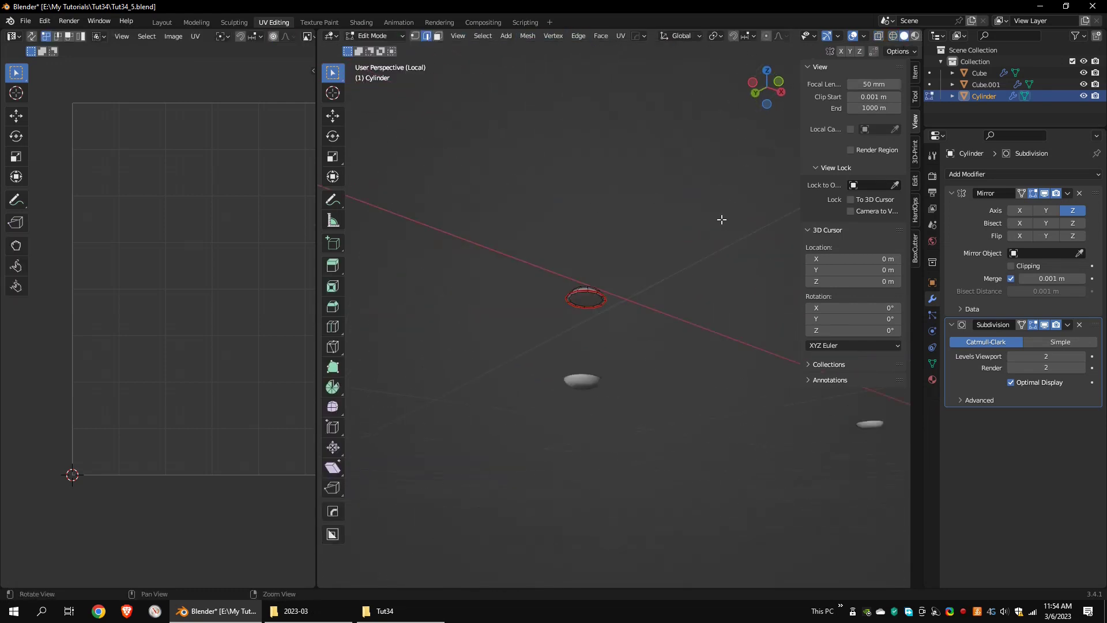
scroll(576, 131, "up", 5)
left_click_drag(722, 219, 654, 349, "alt")
left_click(578, 36)
left_click(606, 236)
scroll(624, 195, "down", 5)
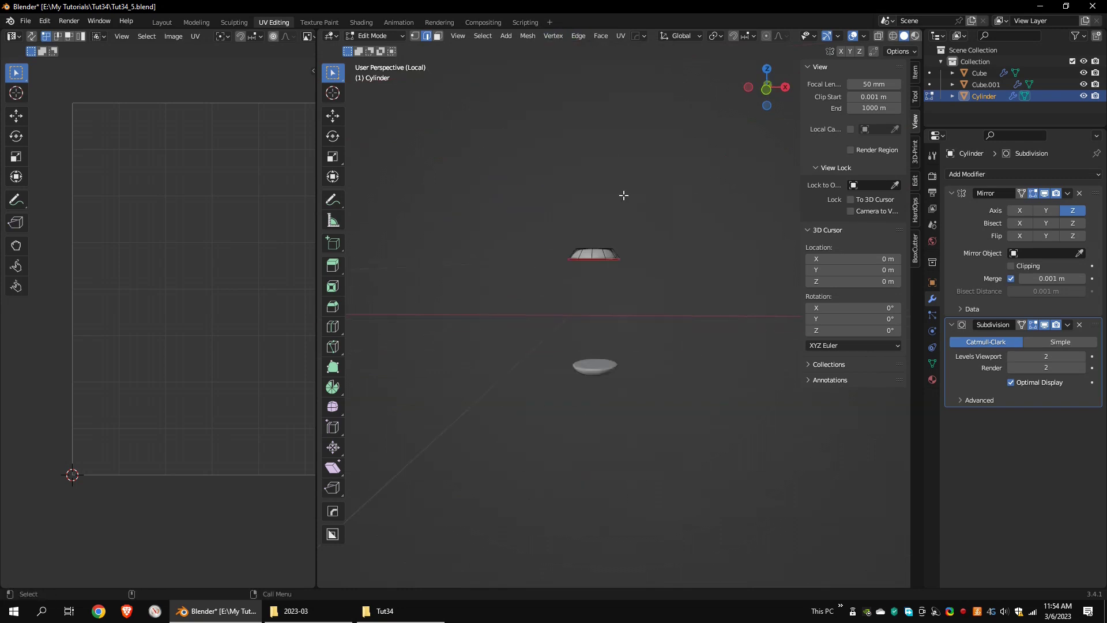
Select both rivets completely in wireframe display and Unwrap them
scroll(624, 196, "down", 8)
middle_click_drag(700, 111, 742, 148)
left_click(374, 36)
left_click(893, 35)
left_click_drag(745, 228, 459, 426)
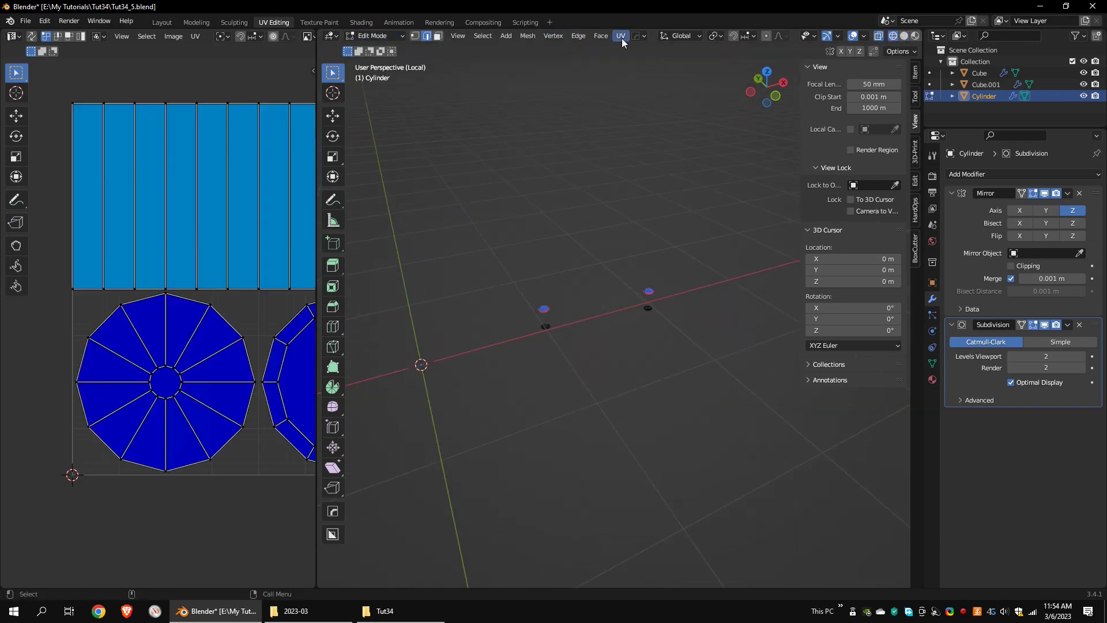
left_click(621, 36)
left_click(645, 51)
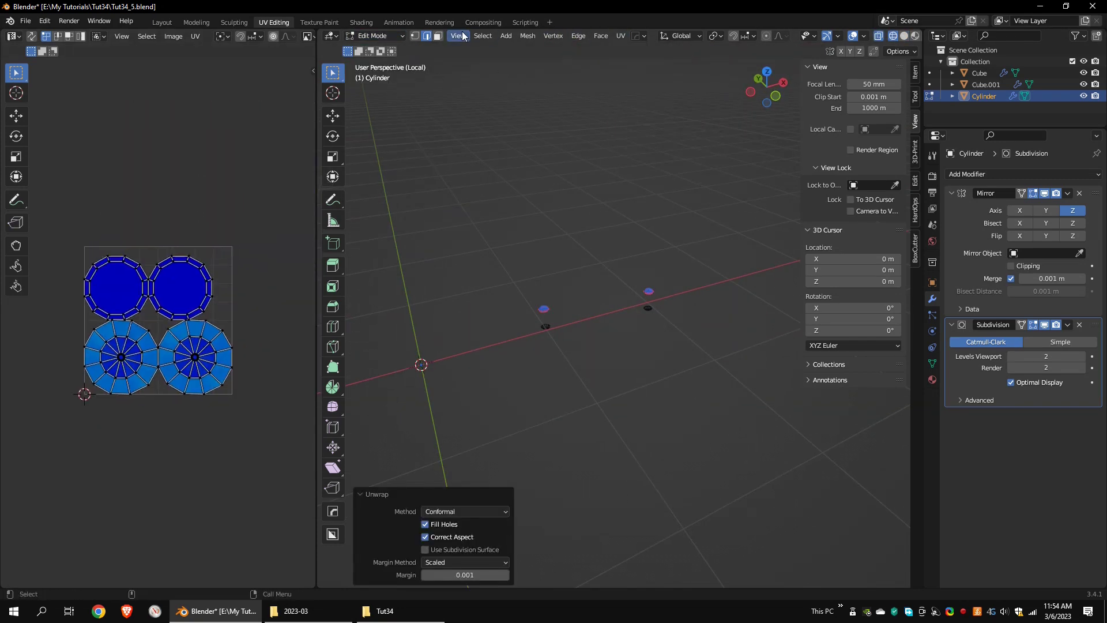
Return to Object Mode, leave local view and switch to the Layout workspace with the whole knife in view
left_click(388, 33)
key("Tab")
left_click(419, 37)
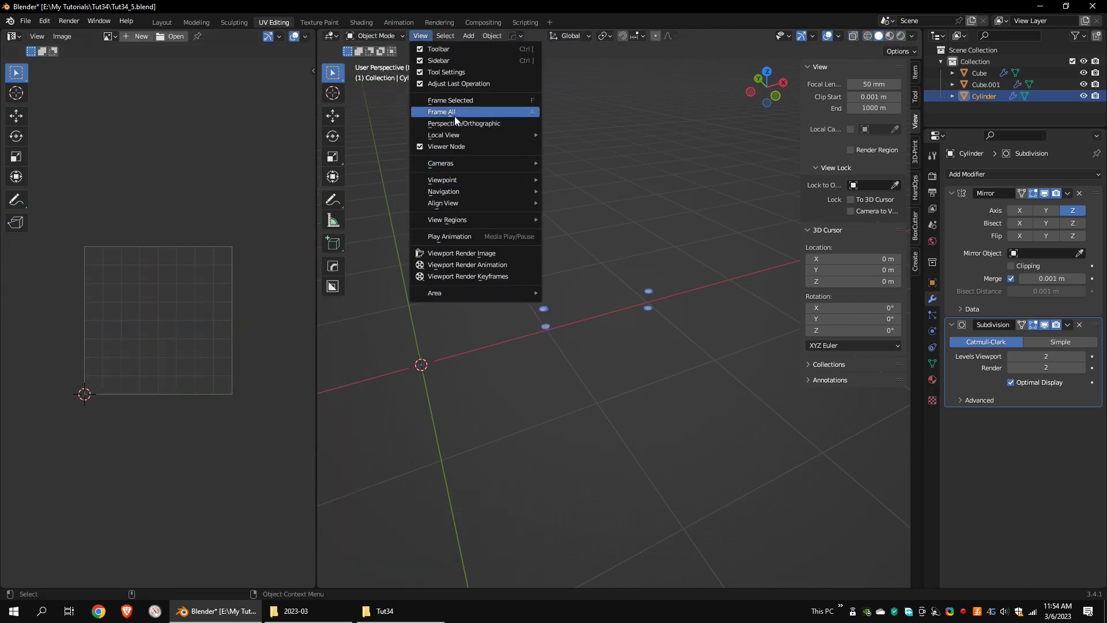
mouse_move(519, 136)
left_click(594, 137)
middle_click_drag(598, 177, 558, 251)
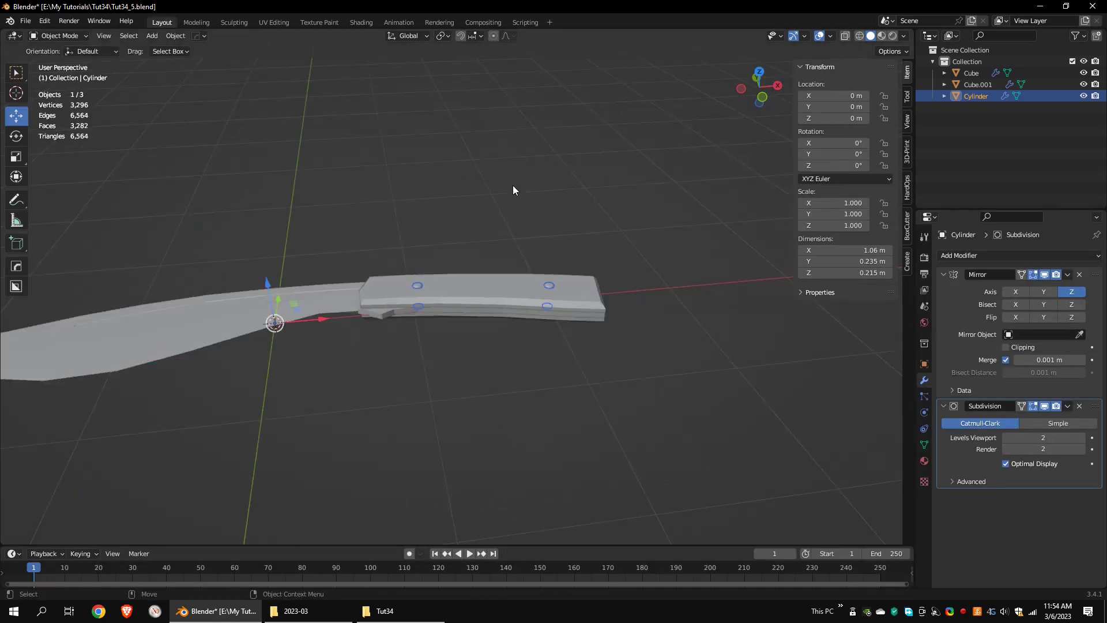
mouse_move(513, 185)
middle_mouse_down()
mouse_move(479, 234)
mouse_move(517, 198)
middle_mouse_up()
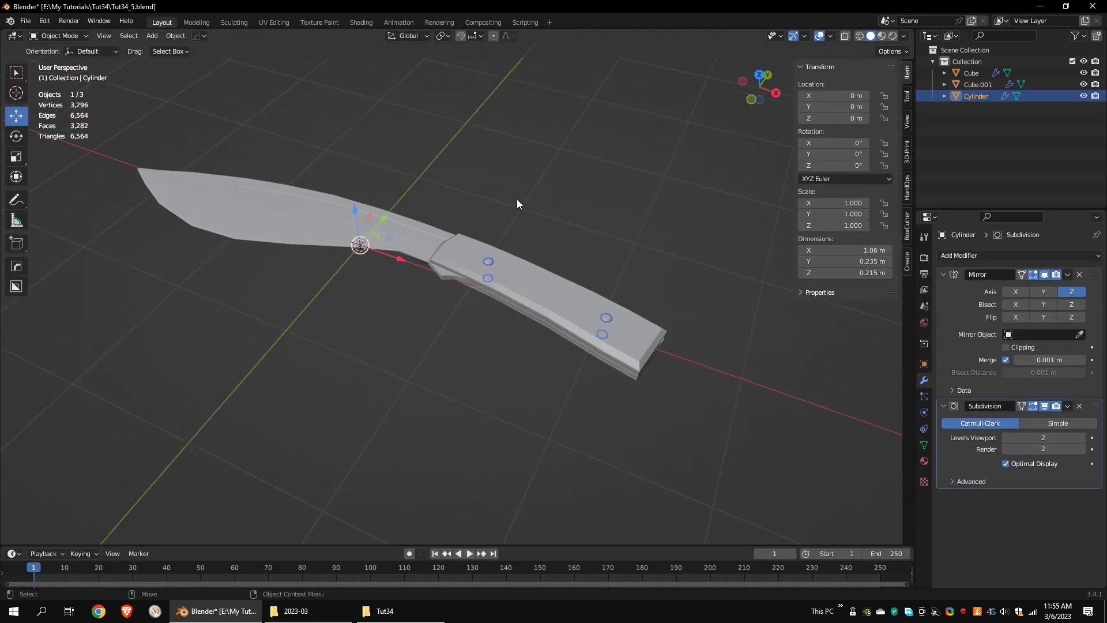
Apply the blade's Mirror modifier and give the blade a Subdivision modifier at level 2
left_click(426, 249)
left_click(1068, 274)
left_click(1047, 286)
middle_click_drag(519, 139, 765, 269)
key("ctrl+2")
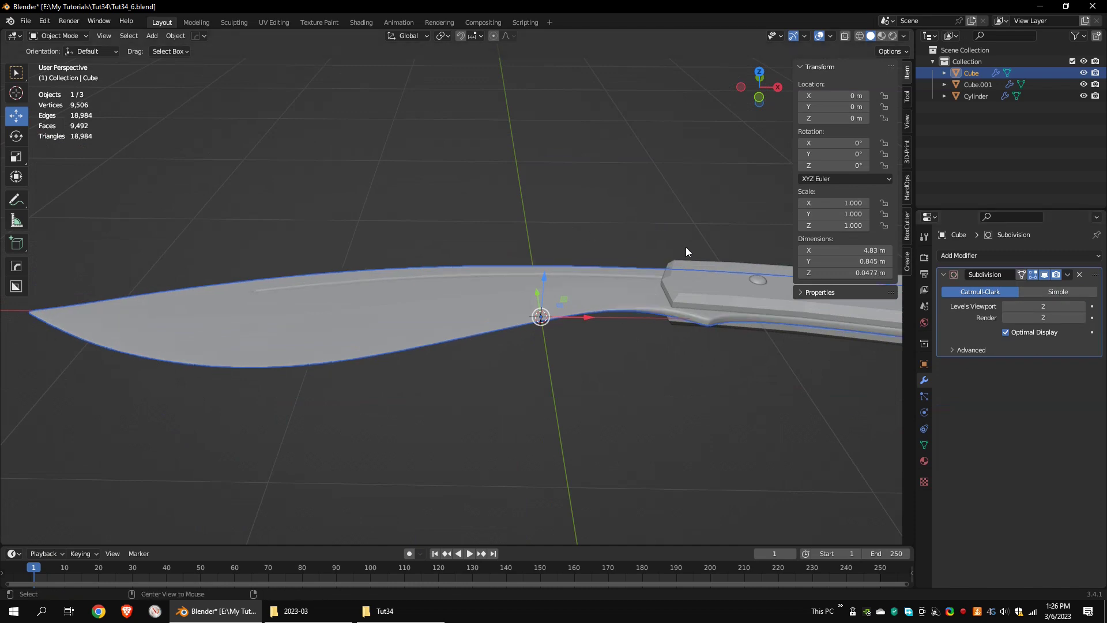
Select all three knife parts from the top view and apply Shade Smooth to them
key("KP_7")
scroll(679, 210, "down", 4)
left_click_drag(679, 211, 369, 346)
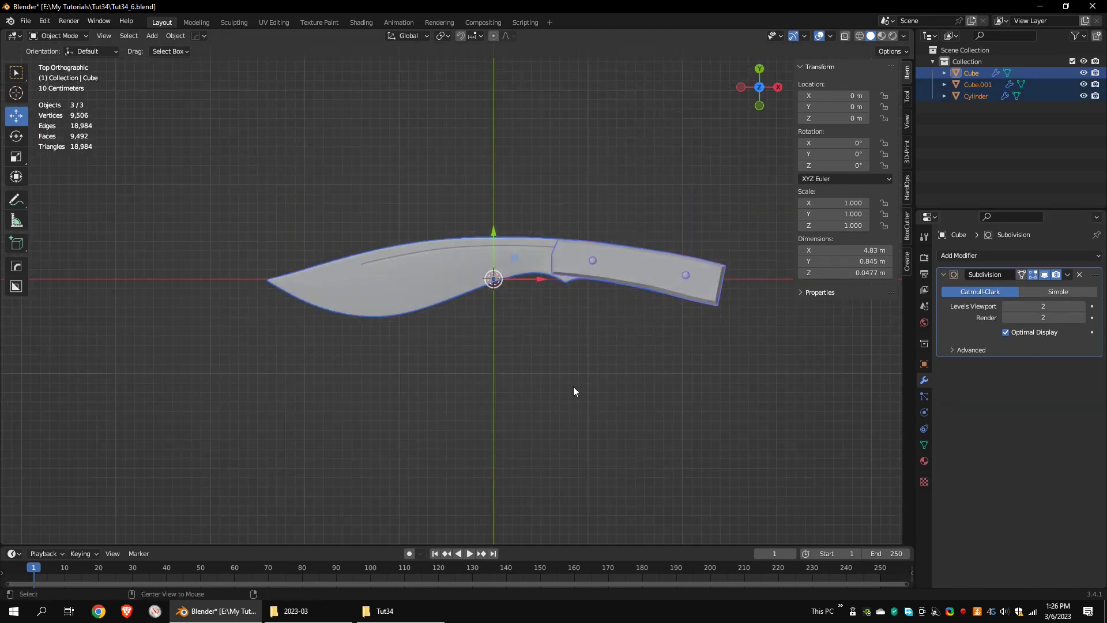
middle_click_drag(574, 391, 520, 313)
left_click(178, 37)
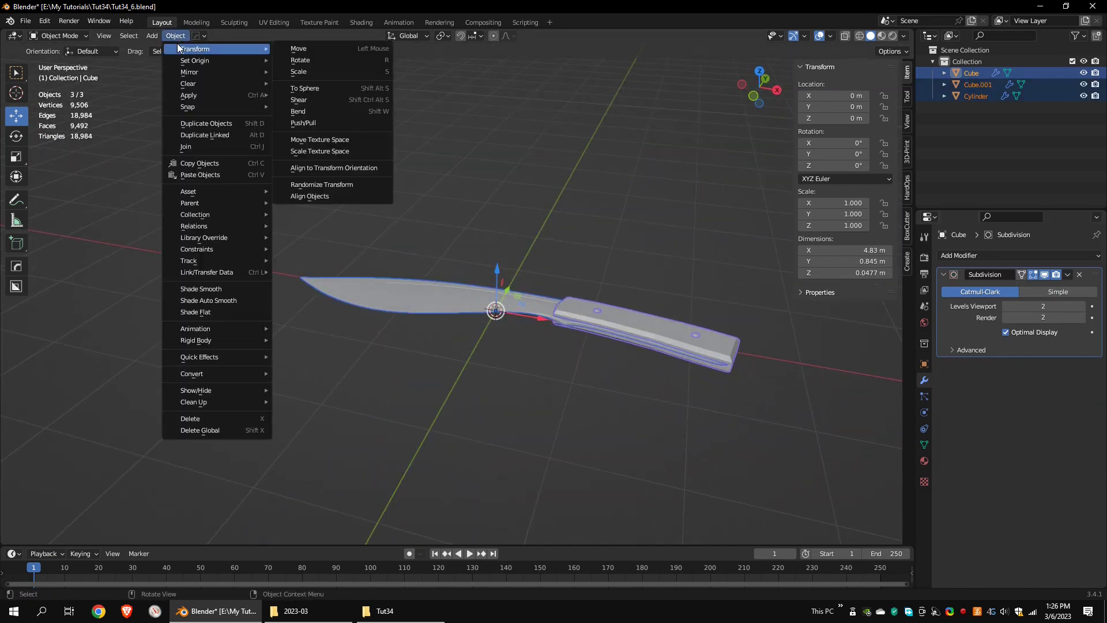
left_click(191, 295)
scroll(672, 327, "up", 4)
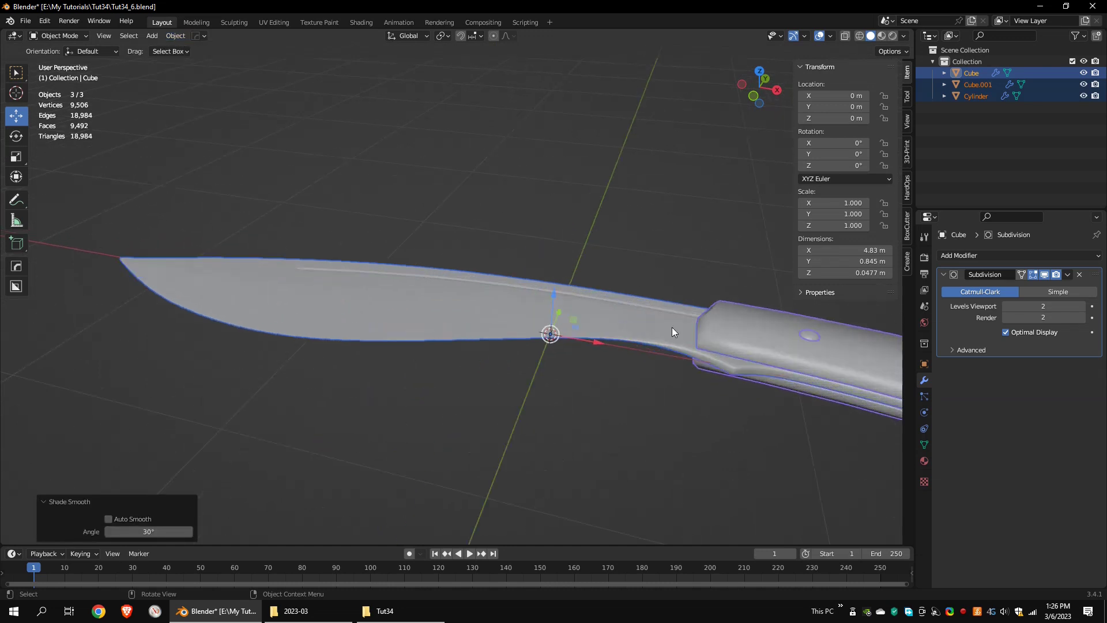
middle_click_drag(835, 330, 843, 332)
Apply the Mirror modifier on the handle and on the rivets
left_click(792, 320)
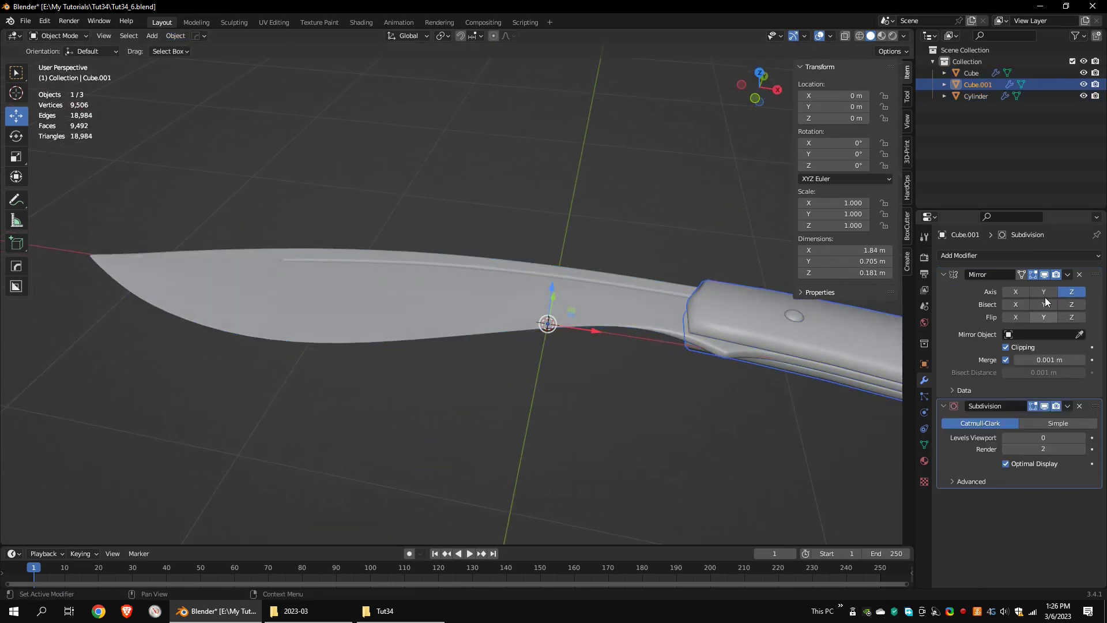
left_click(1067, 274)
left_click(1063, 285)
left_click(795, 314)
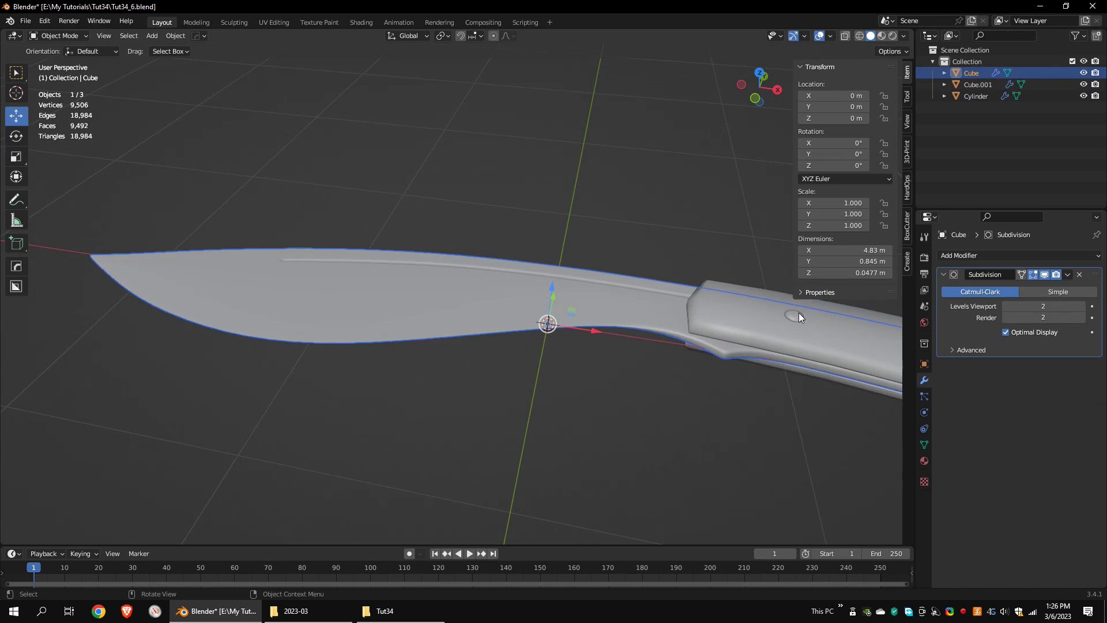
left_click(1065, 277)
left_click(1057, 287)
scroll(635, 290, "down", 3)
Set the handle's Subdivision viewport level to 2
left_click(572, 300)
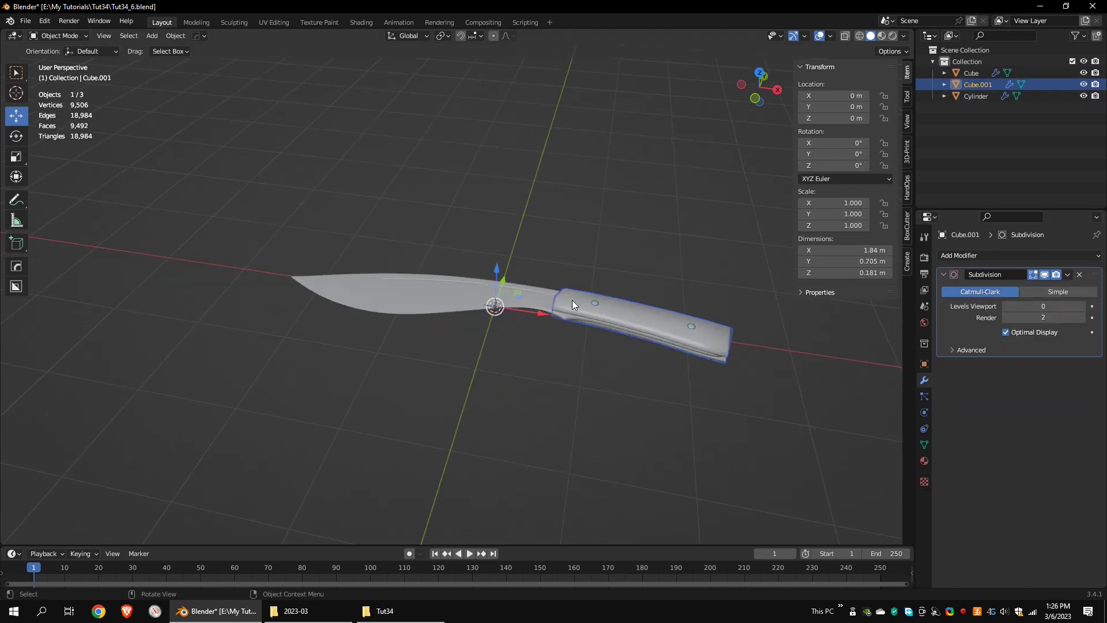
scroll(591, 305, "up", 1)
key("a")
left_click(1082, 307)
left_click(1082, 306)
left_click(741, 332)
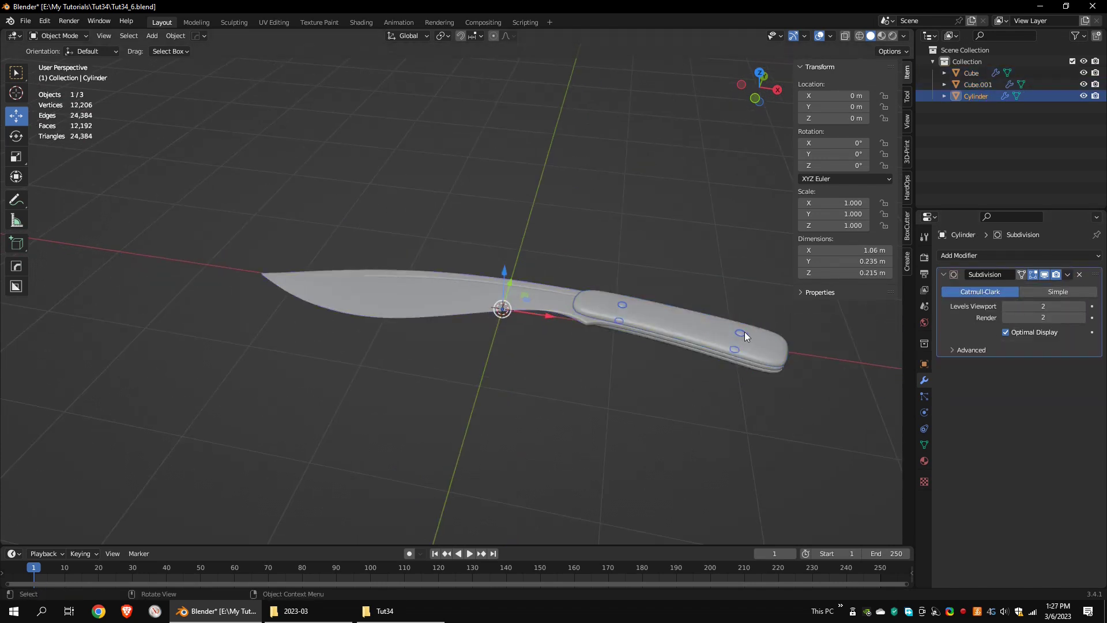
Set the Subdivision viewport level to 3 on the blade and the handle, and the blade's render level to 3
left_click(477, 292)
left_click(1080, 306)
left_click(600, 313)
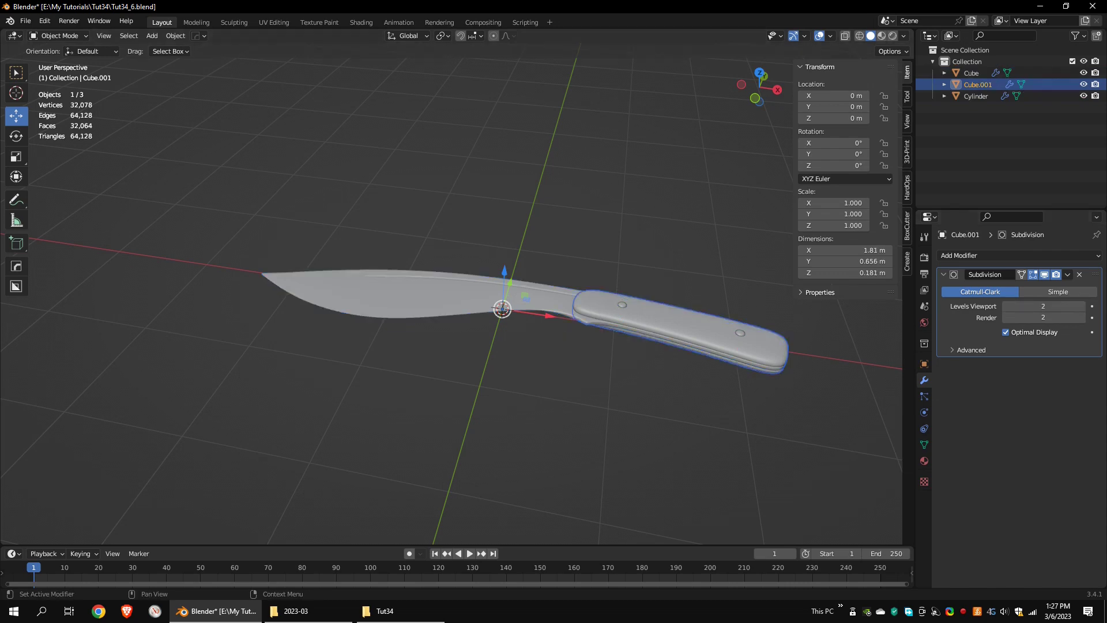
left_click(1081, 306)
left_click(433, 301)
left_click(1082, 317)
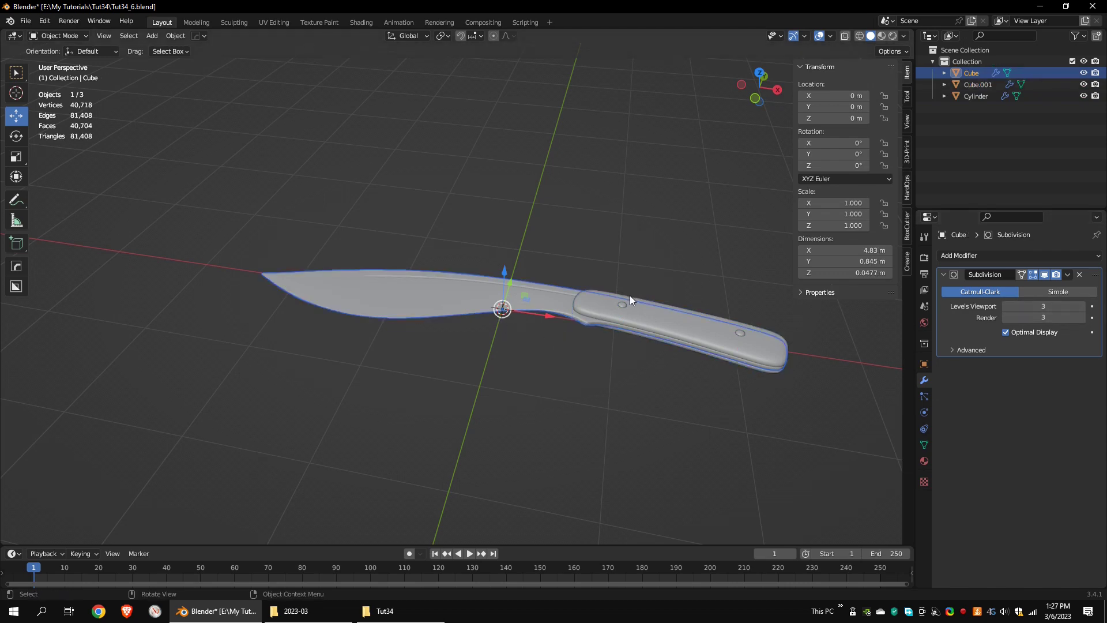
key("a")
scroll(619, 189, "up", 2)
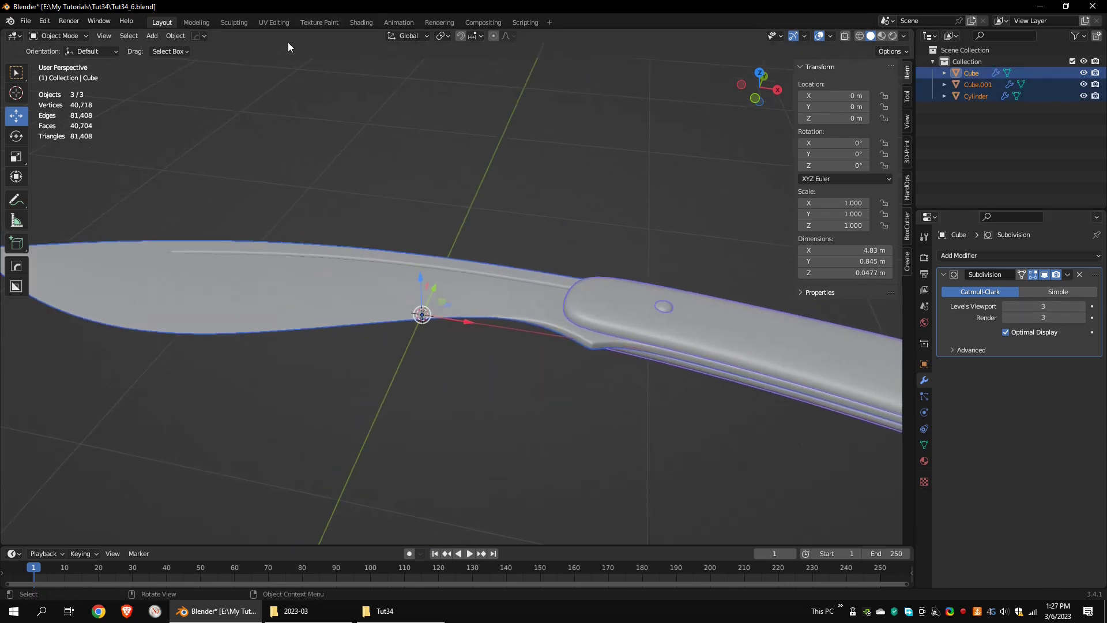
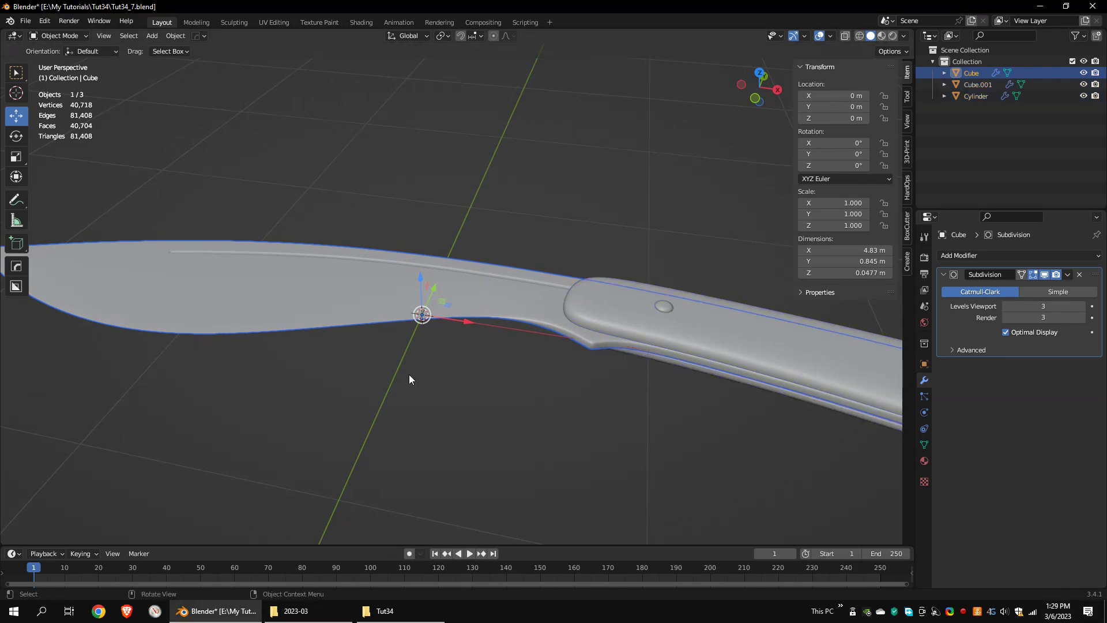
Select the central edge loop running along the blade's cutting edge in Edit Mode and mark it as a seam
middle_click_drag(410, 379, 734, 166)
key("Tab")
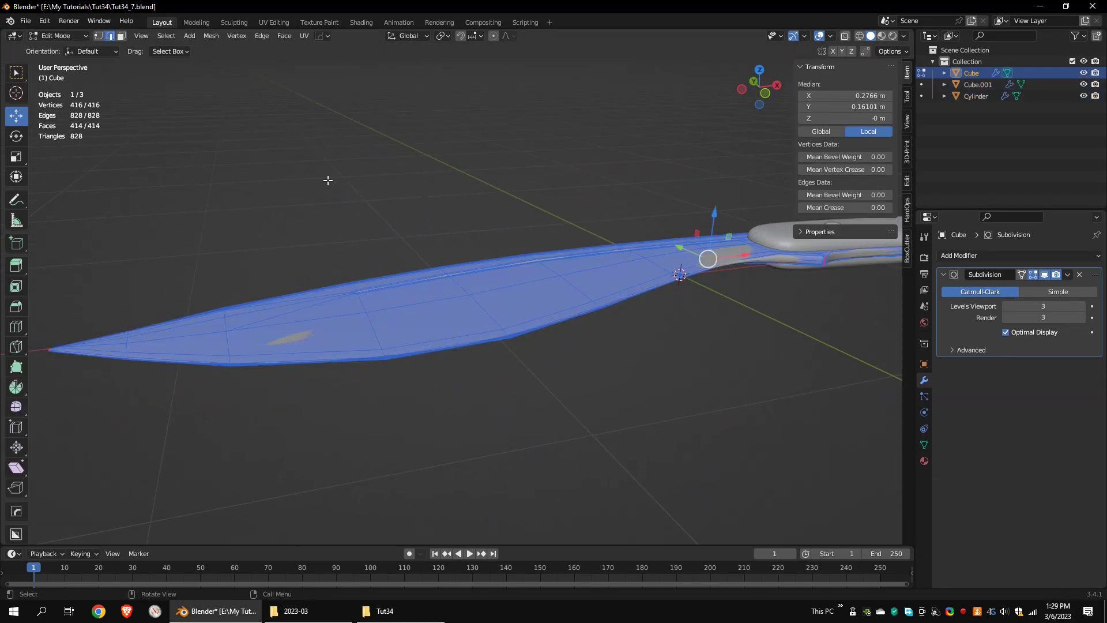
left_click(489, 342)
scroll(524, 382, "up", 6)
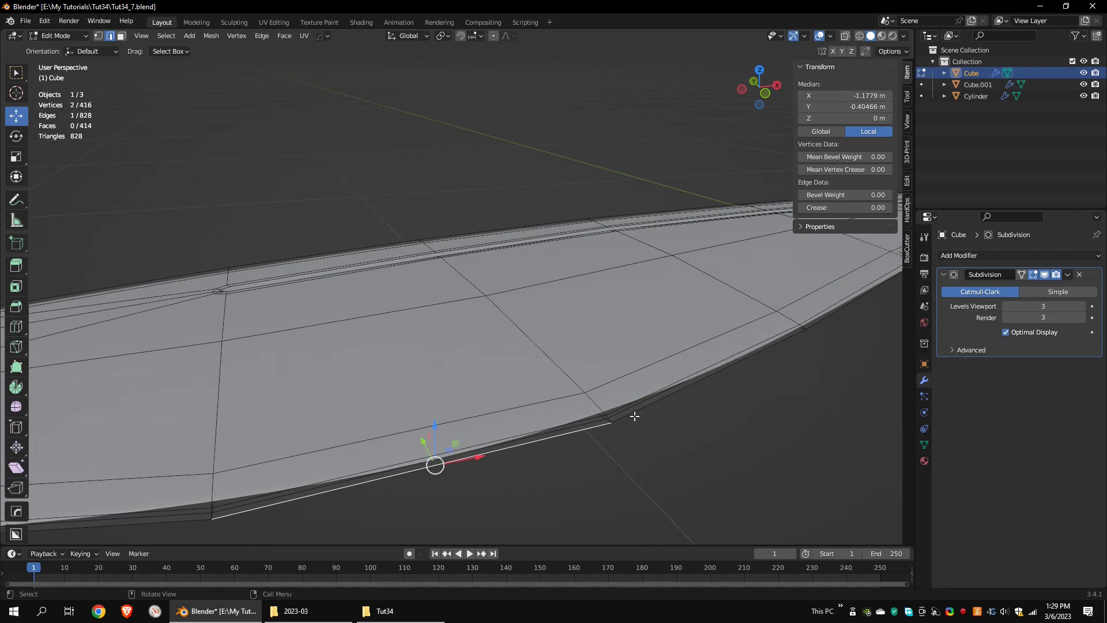
left_click(634, 415, "alt")
scroll(634, 414, "down", 3)
middle_click_drag(634, 414, 492, 388, "alt")
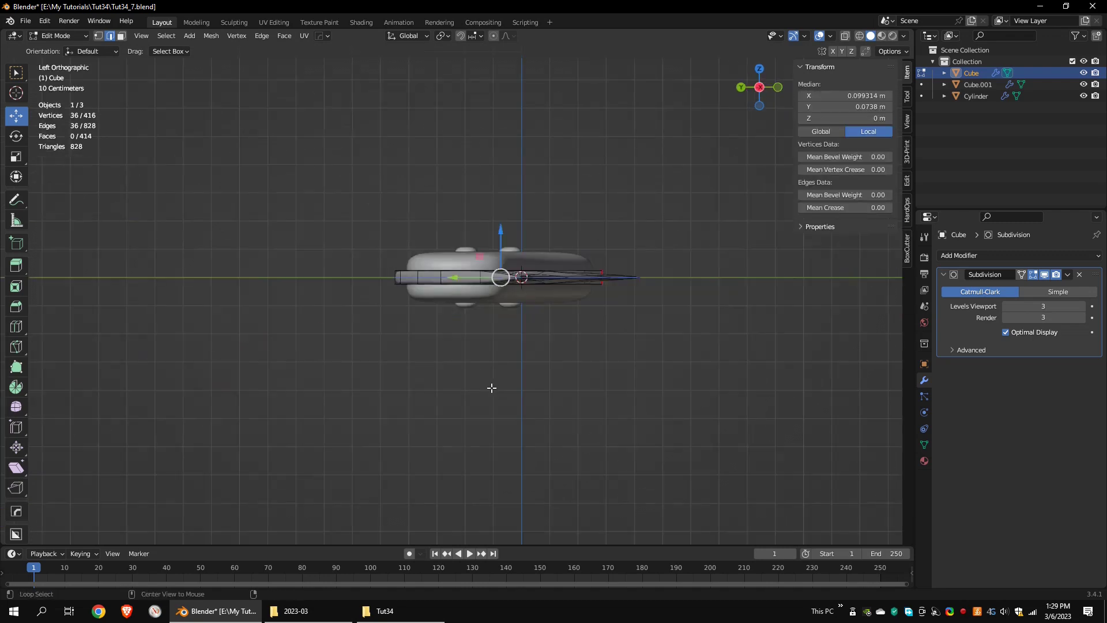
middle_click_drag(538, 337, 722, 384)
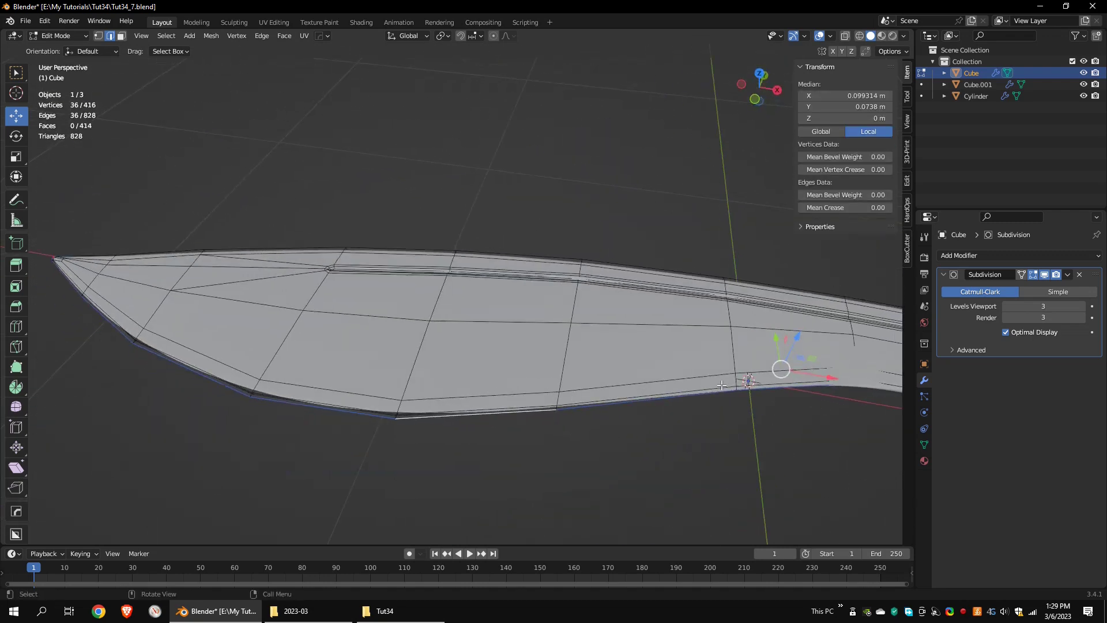
middle_click_drag(749, 277, 471, 255)
middle_click_drag(597, 301, 415, 113)
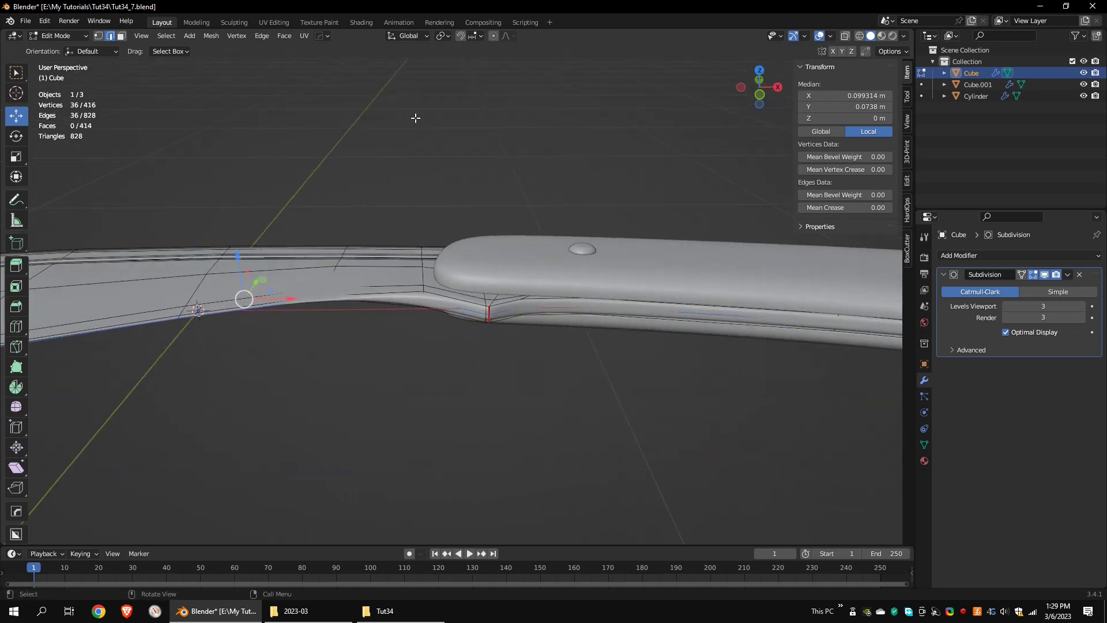
left_click(262, 36)
left_click(282, 237)
Inspect the seam along the blade and handle tang with the viewport subdivision at 0, and restore the level to 3
scroll(541, 199, "down", 6)
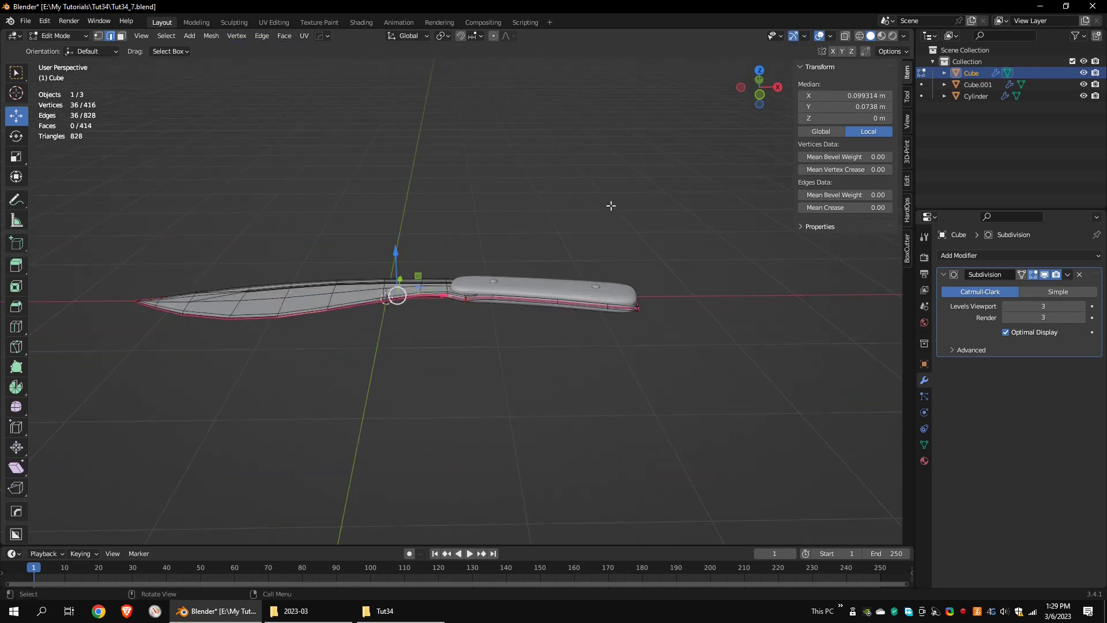
scroll(612, 209, "up", 10)
scroll(617, 221, "down", 8)
left_click_drag(1045, 306, 1003, 307)
scroll(439, 297, "up", 8)
mouse_move(439, 296)
middle_mouse_down()
mouse_move(613, 298)
mouse_move(388, 283)
mouse_move(438, 288)
middle_mouse_up()
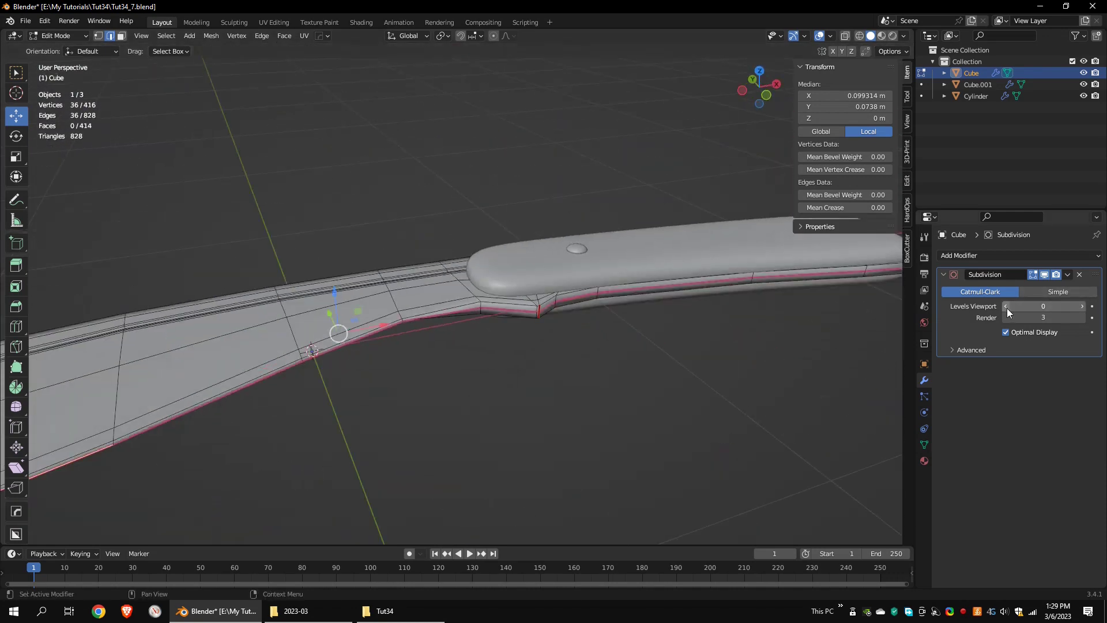
type("3")
key("Return")
scroll(462, 218, "down", 4)
Switch to the UV Editing workspace and open the blade, handle and rivets together in Edit Mode
key("Tab")
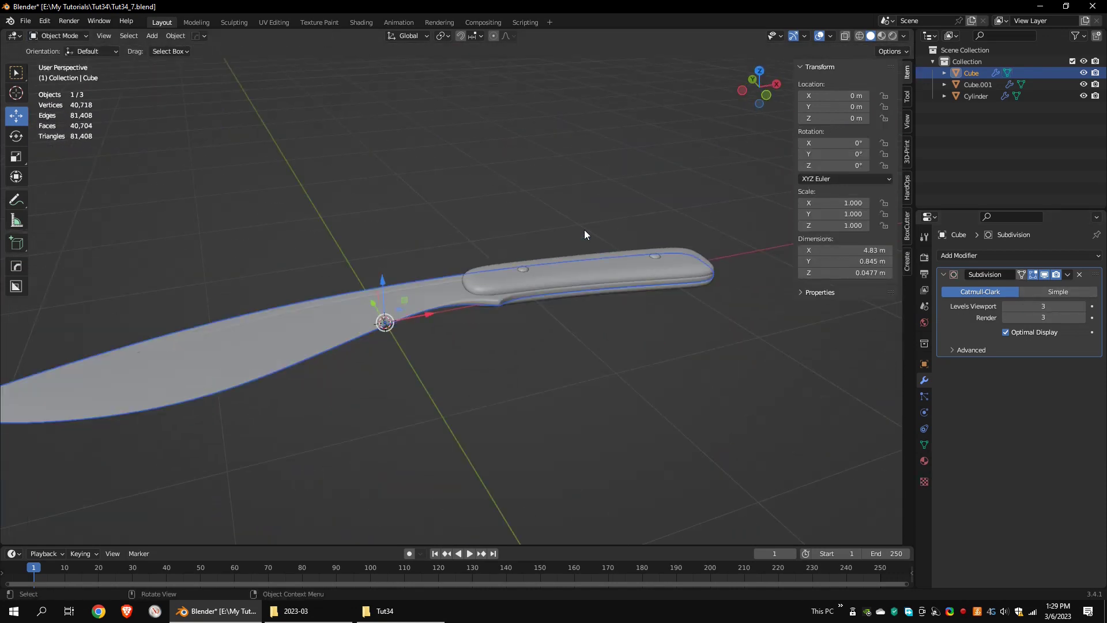
left_click(278, 21)
key("Tab")
left_click_drag(734, 232, 541, 420)
left_click(351, 37)
left_click(369, 61)
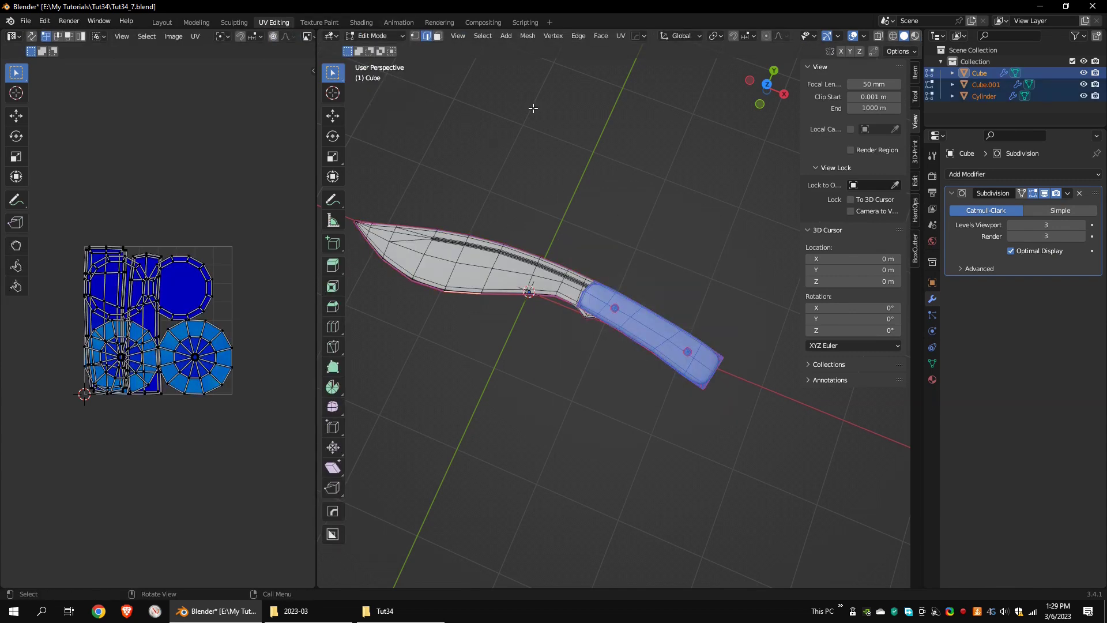
Select all geometry of the three knife parts in wireframe display and Unwrap it together
left_click(893, 36)
scroll(439, 214, "down", 4)
left_click_drag(439, 214, 743, 391)
left_click(623, 36)
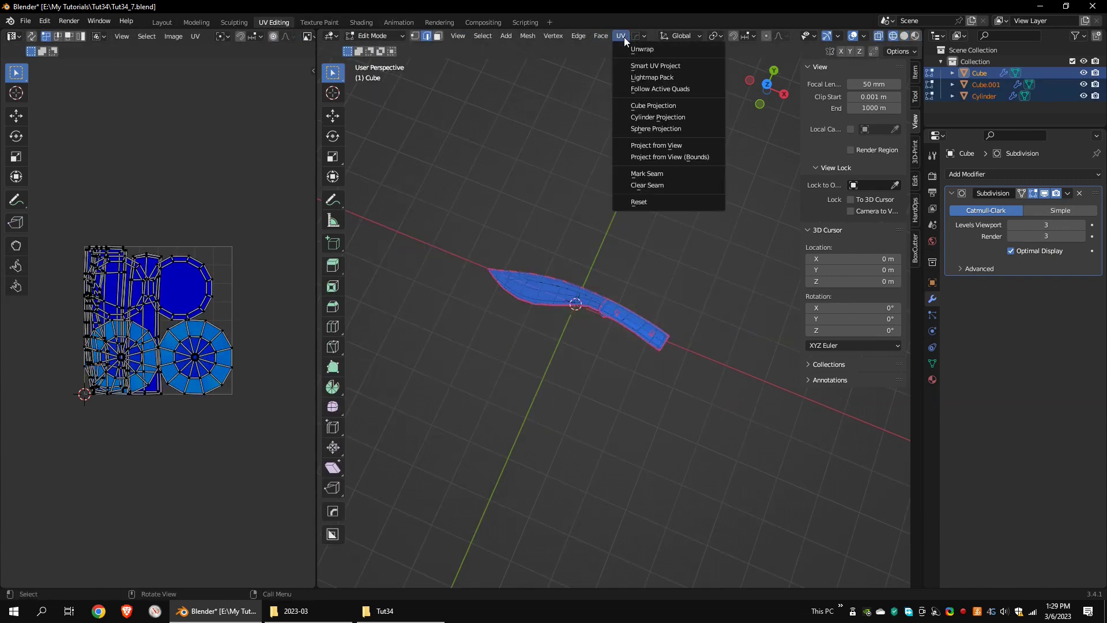
left_click(642, 50)
scroll(146, 257, "up", 4)
scroll(146, 258, "down", 2)
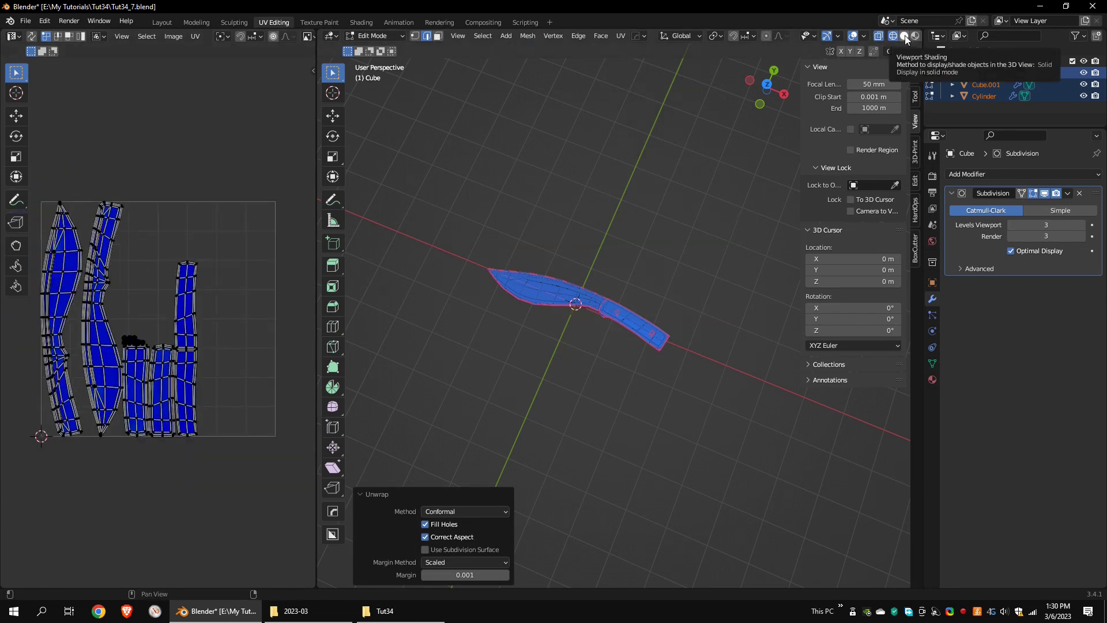
Return to Object Mode and switch to the Shading workspace, enlarging the node editor area
left_click(375, 36)
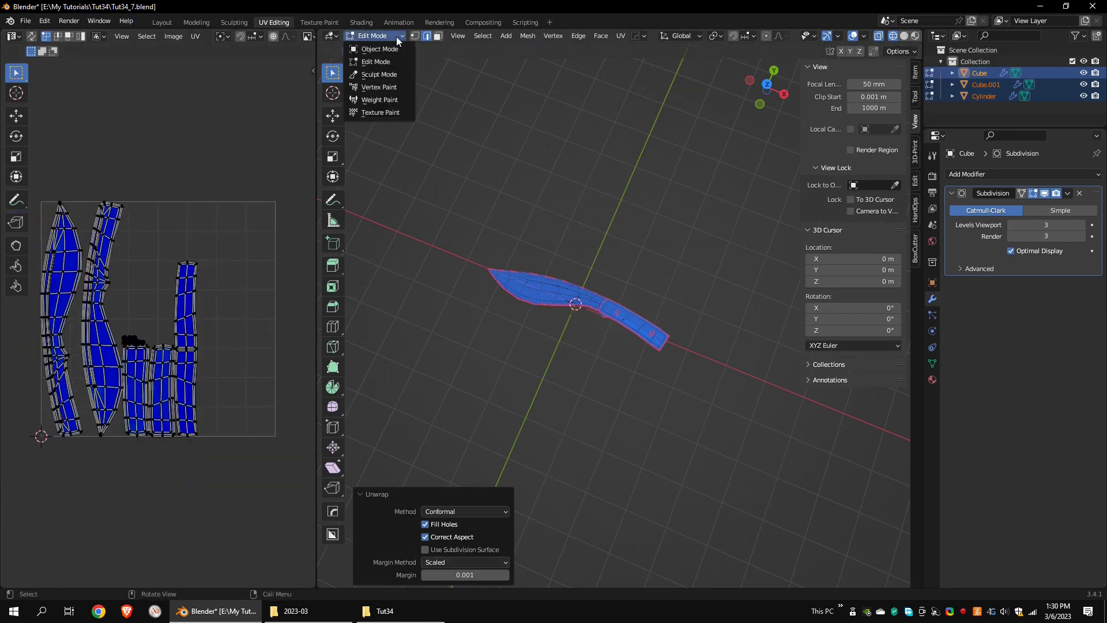
left_click(381, 44)
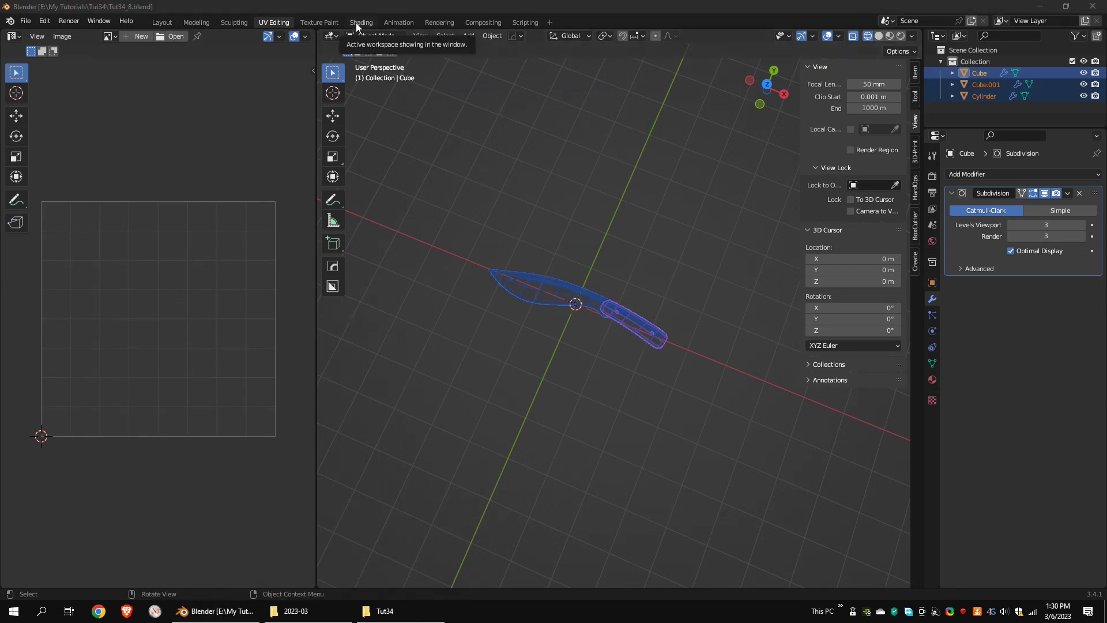
left_click(356, 23)
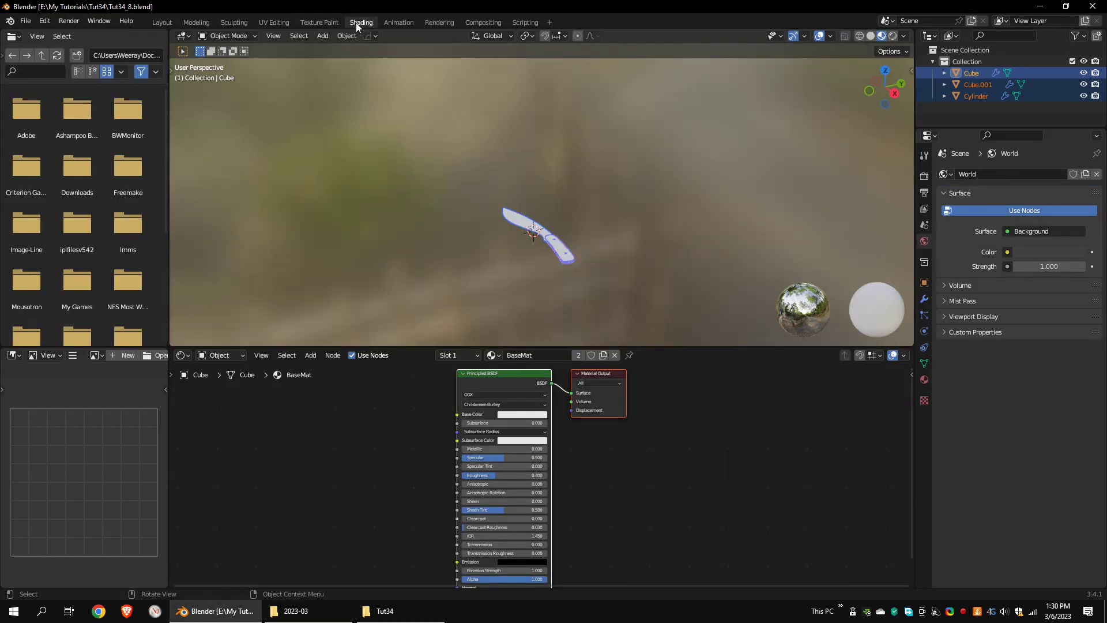
left_click_drag(508, 347, 506, 253)
scroll(506, 168, "up", 3)
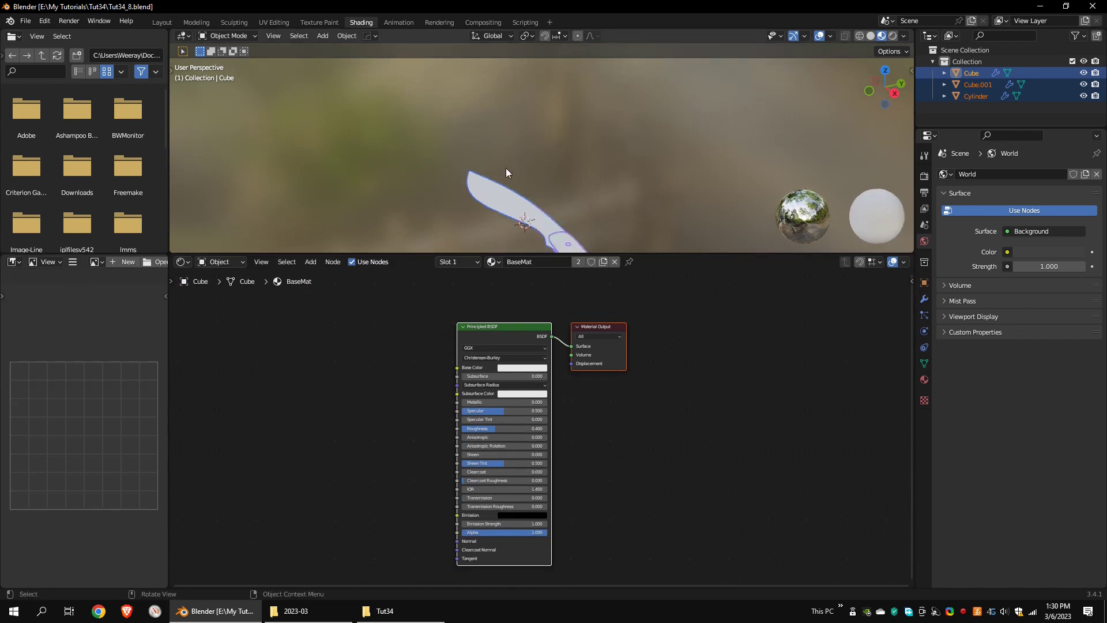
Replace the blade's BaseMat material with a new material named "metal"
middle_click_drag(549, 202, 622, 231)
left_click(925, 380)
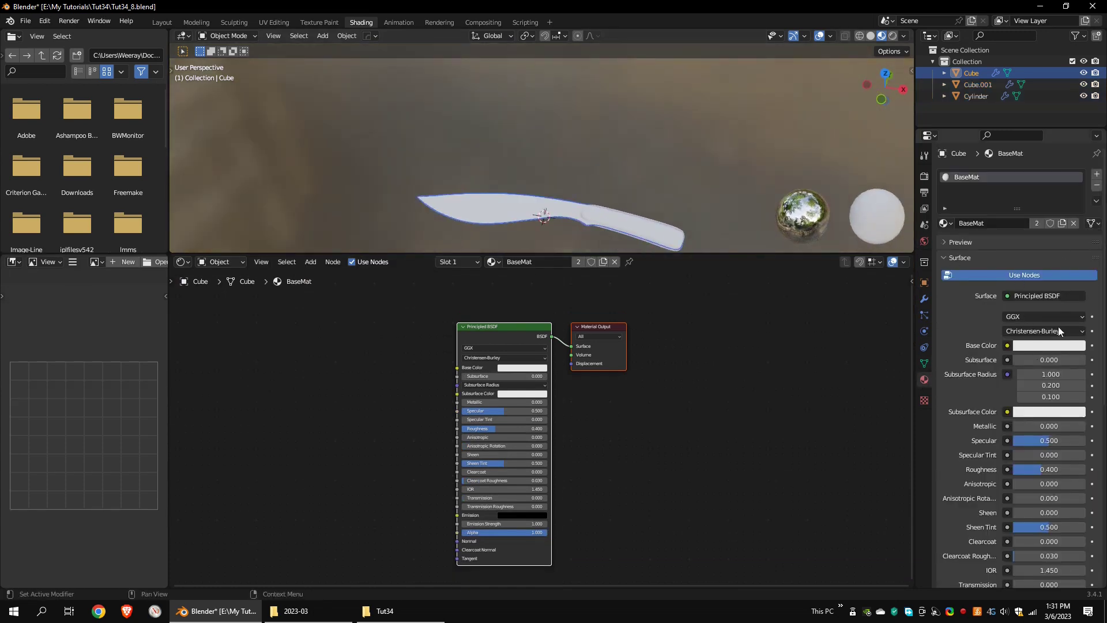
left_click(1097, 186)
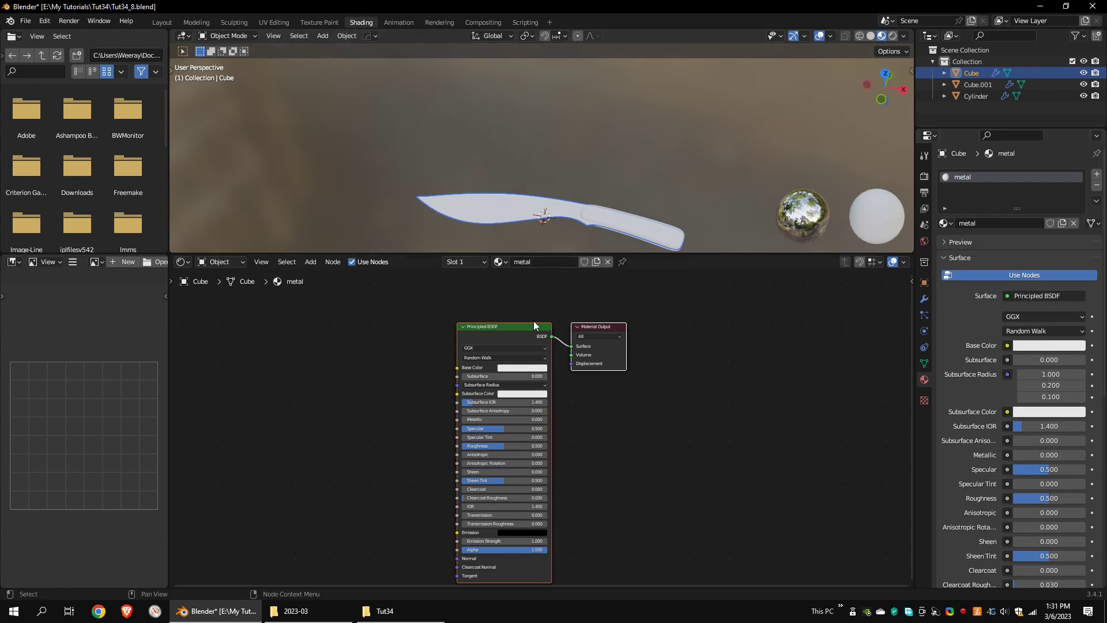
Add an Image Texture node with node snapping on, link its Color to Base Color, and space the Material Output further away
key("shift+Tab")
scroll(306, 381, "down", 1)
key("shift+a")
mouse_move(309, 389)
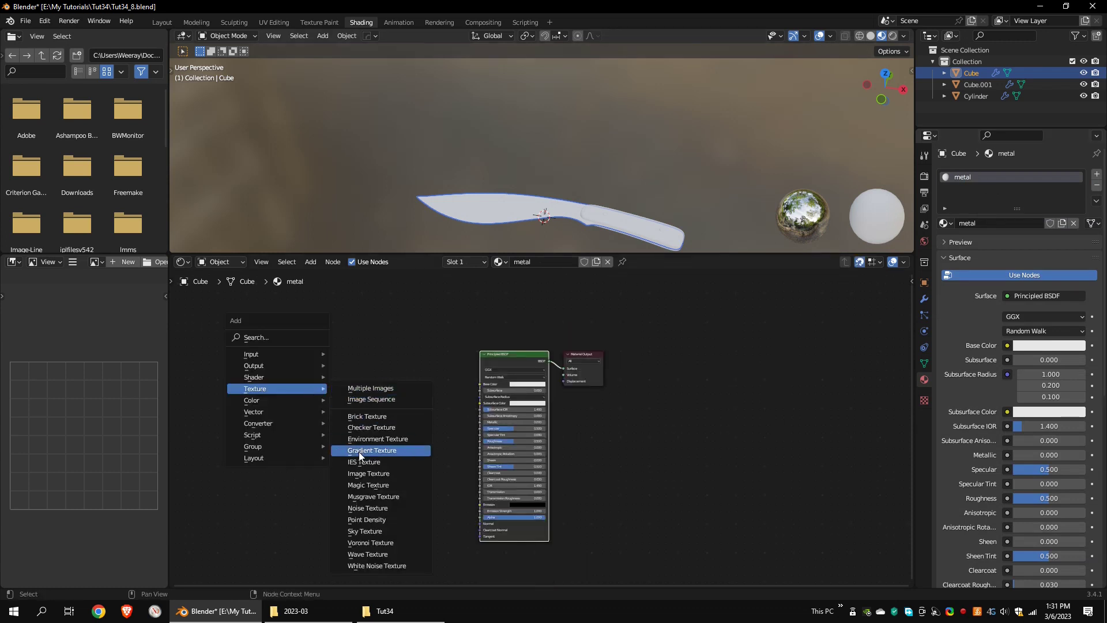
left_click(359, 473)
left_click(280, 376)
left_click_drag(343, 383, 480, 384)
left_click_drag(582, 354, 633, 354)
Create a new blank image in the Image Texture node, editing its width and height together
left_click(303, 399)
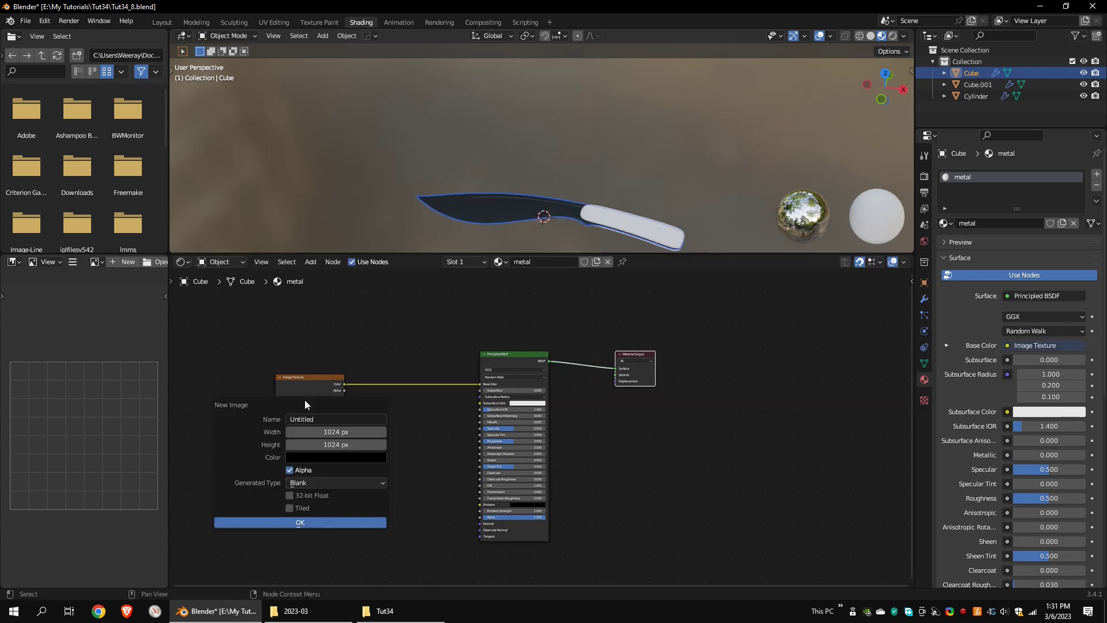
left_click_drag(327, 432, 326, 445)
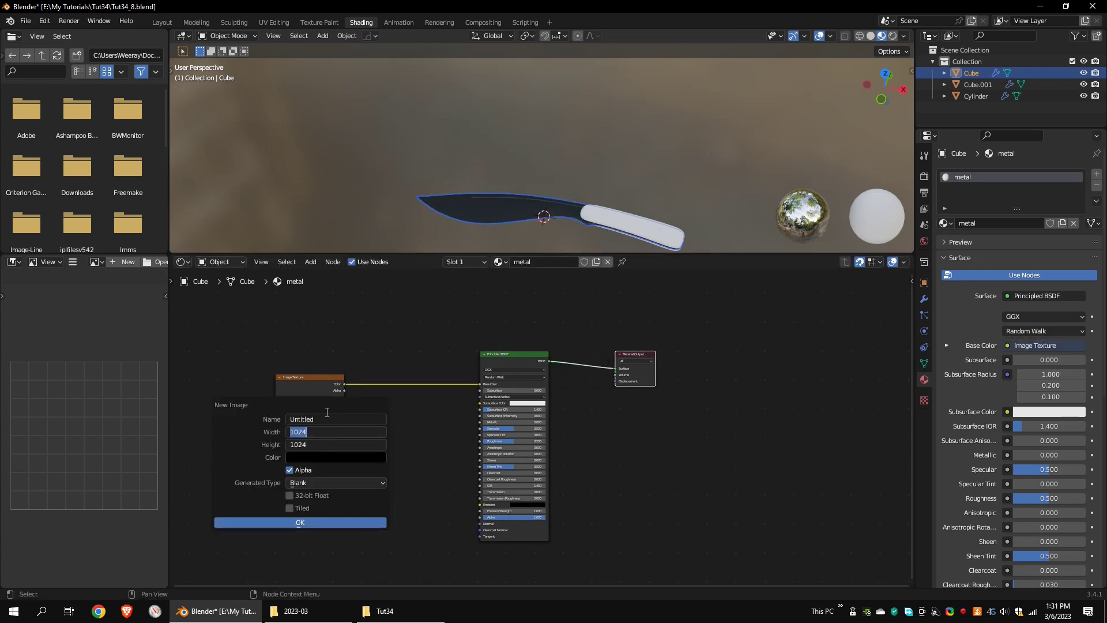
left_click(317, 524)
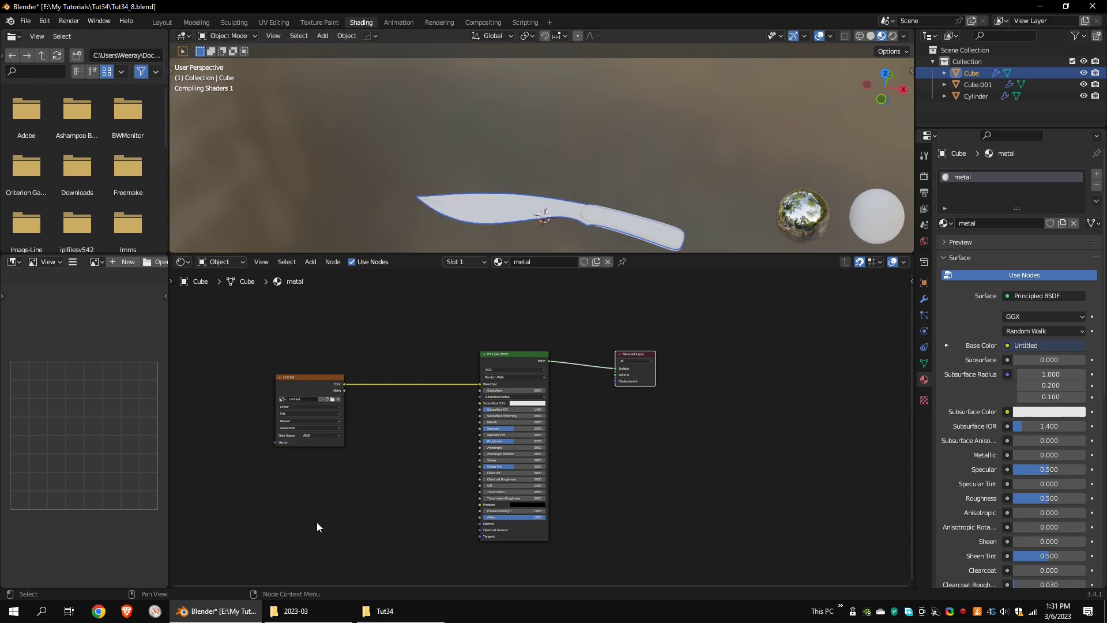
Switch to the Texture Paint workspace, view the knife from the top and widen the 3D viewport at the image editor's expense
scroll(314, 52, "up", 3)
left_click(322, 23)
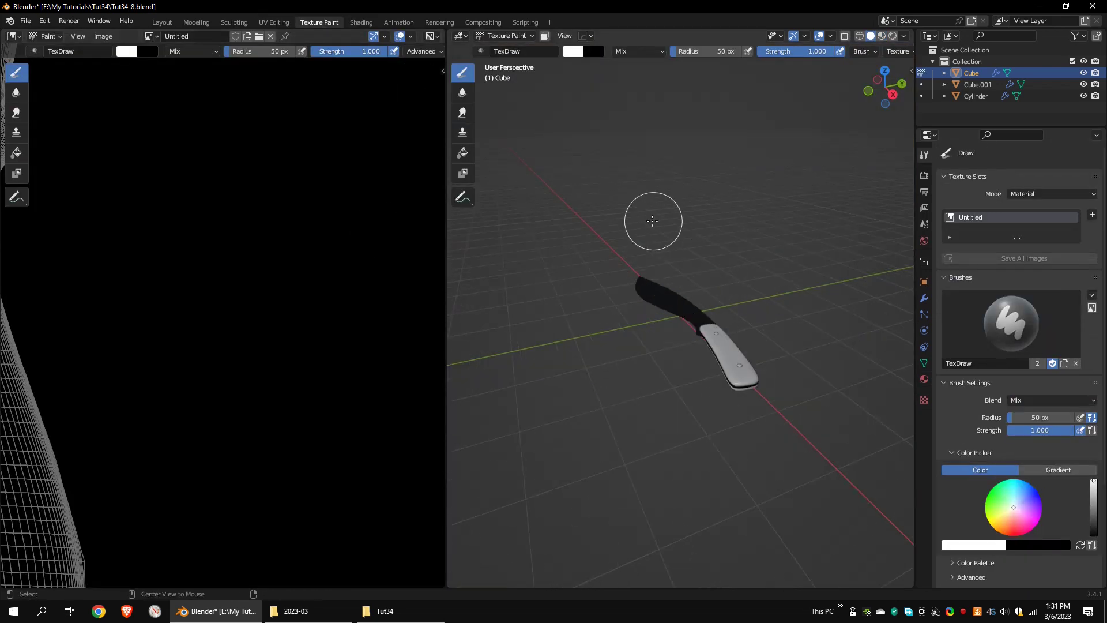
mouse_move(652, 218)
middle_mouse_down()
mouse_move(732, 198)
mouse_move(755, 264)
middle_mouse_up()
scroll(754, 263, "up", 1)
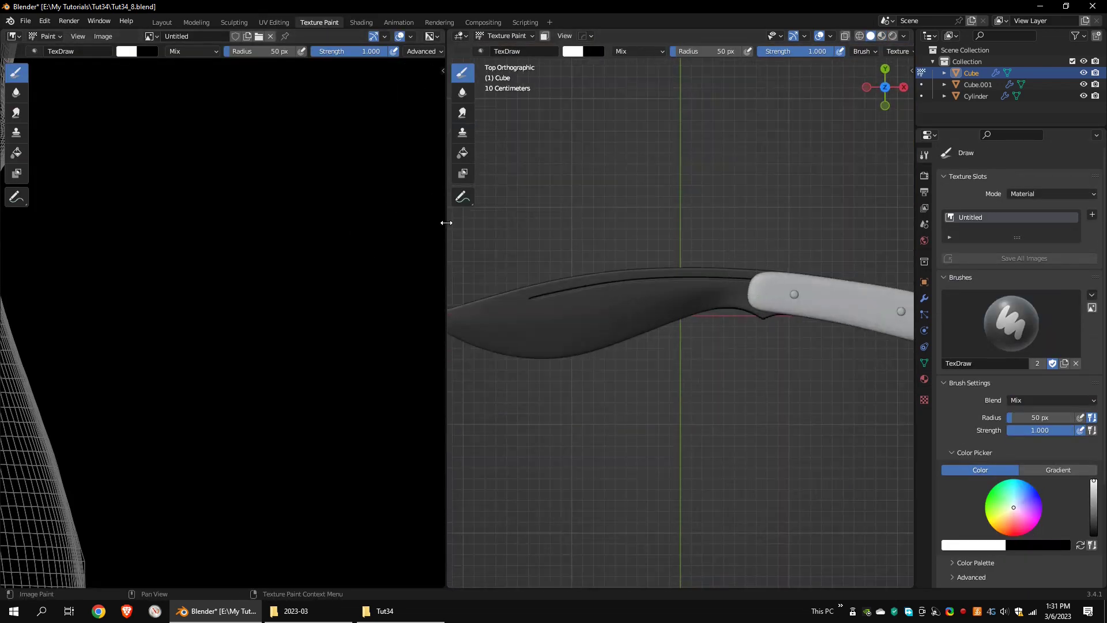
left_click_drag(446, 225, 184, 224)
Set the texture slot mode to Single Image and choose the Untitled image as the paint canvas
left_click(1024, 198)
left_click(1026, 219)
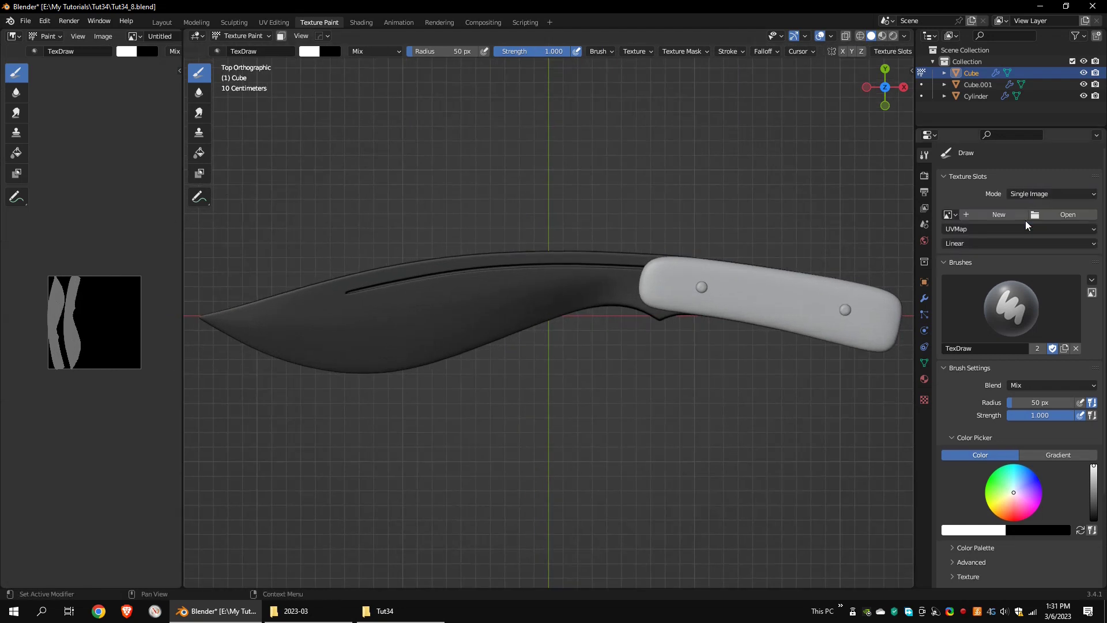
left_click(951, 215)
scroll(1015, 346, "down", 4)
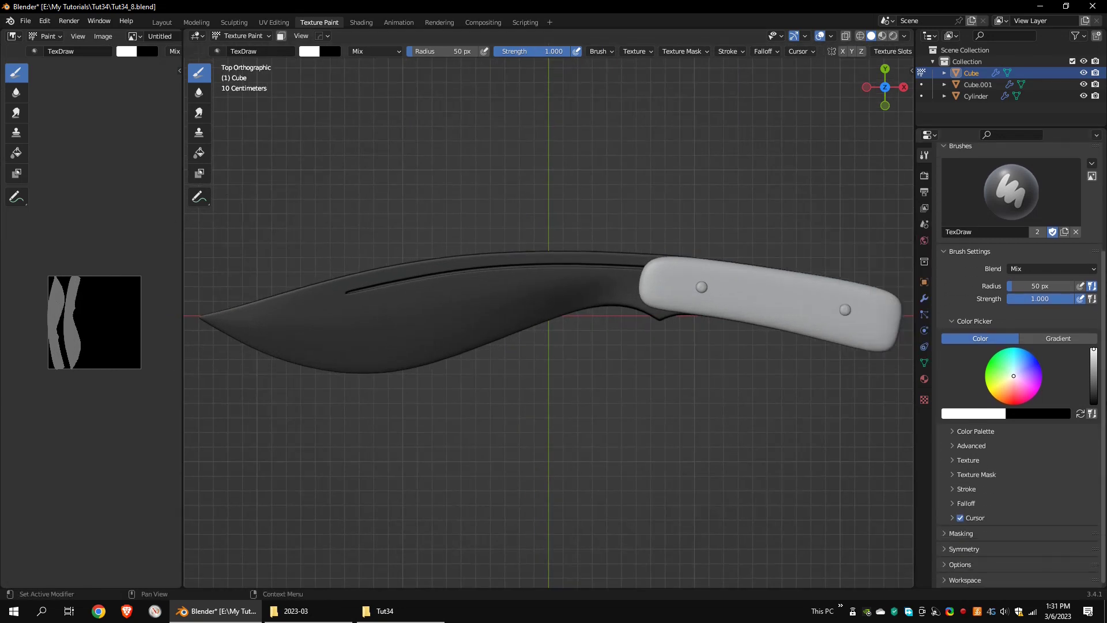
Create a new brush texture and load TexturesCom_MetalBare0230_1_M.jpg into it
left_click(925, 400)
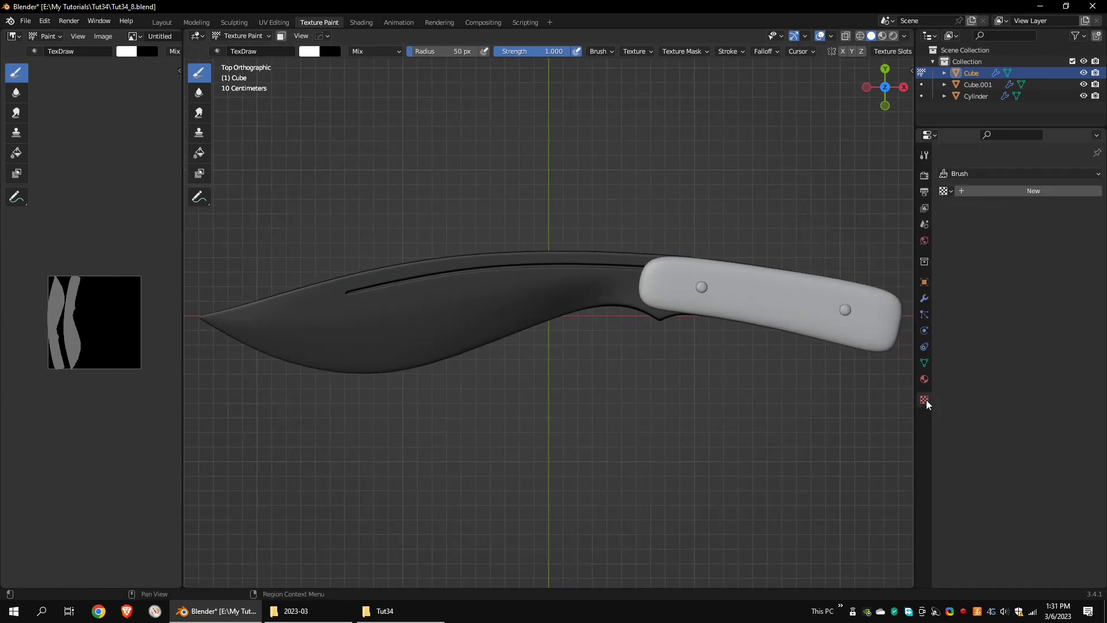
left_click(990, 196)
left_click(1062, 378)
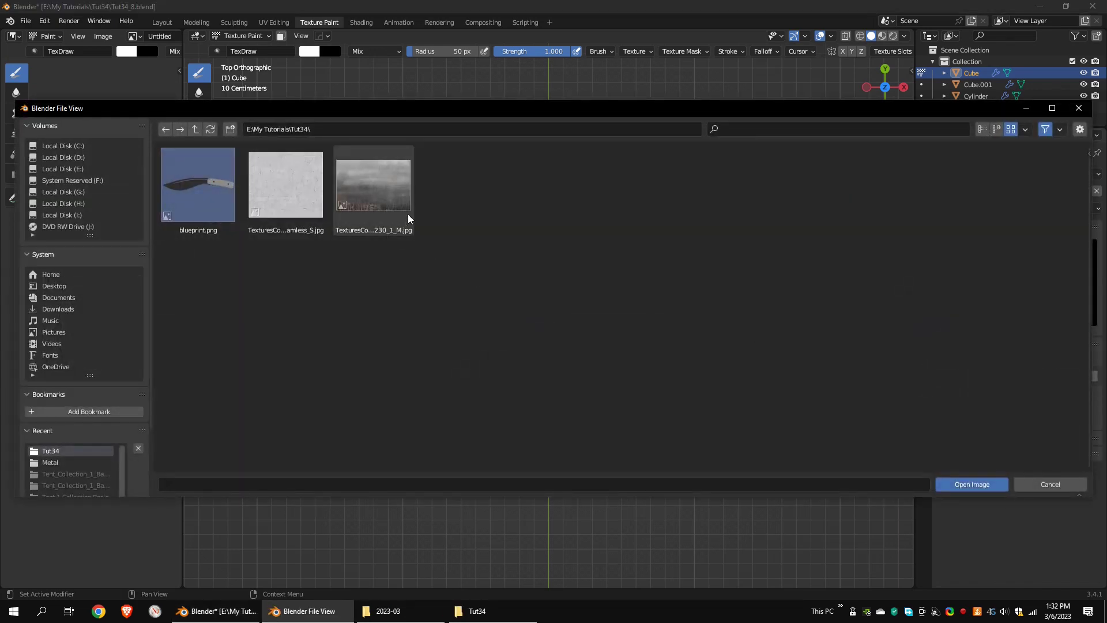
left_click(381, 193)
left_click(989, 486)
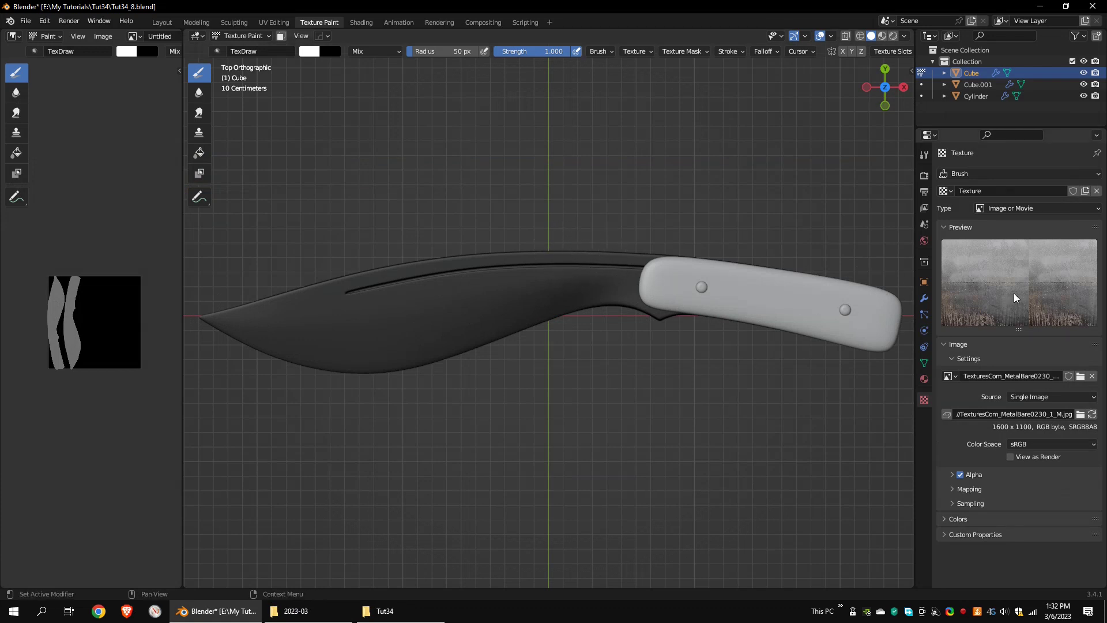
Set the brush texture mapping to Stencil and move the metal stencil over the knife
left_click(924, 154)
middle_click_drag(991, 249, 991, 107)
left_click(964, 460)
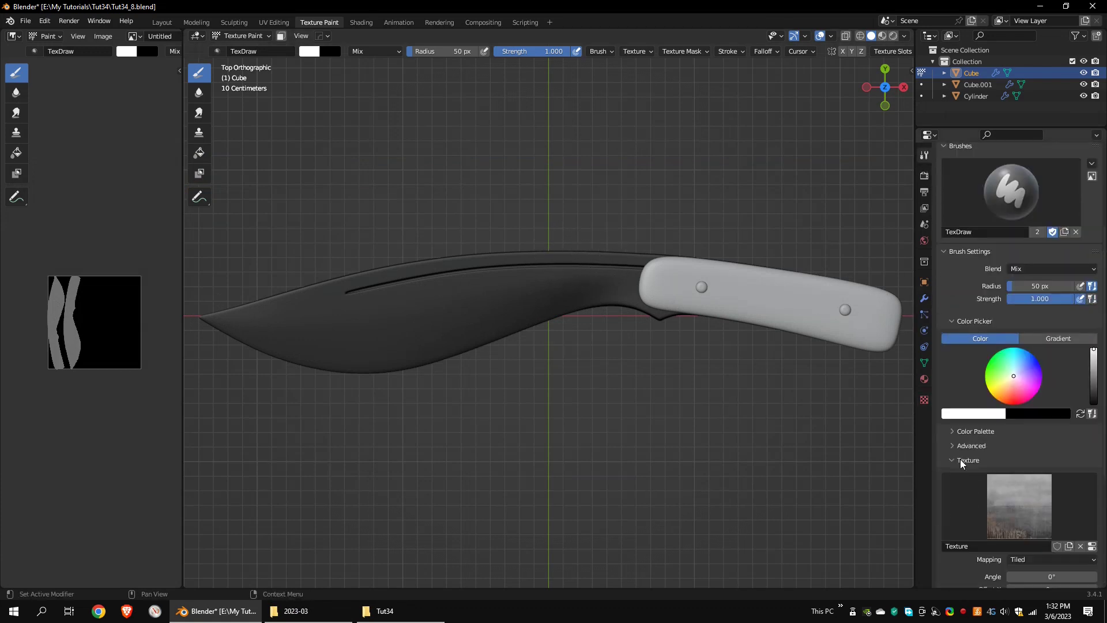
scroll(962, 463, "down", 4)
left_click(1025, 468)
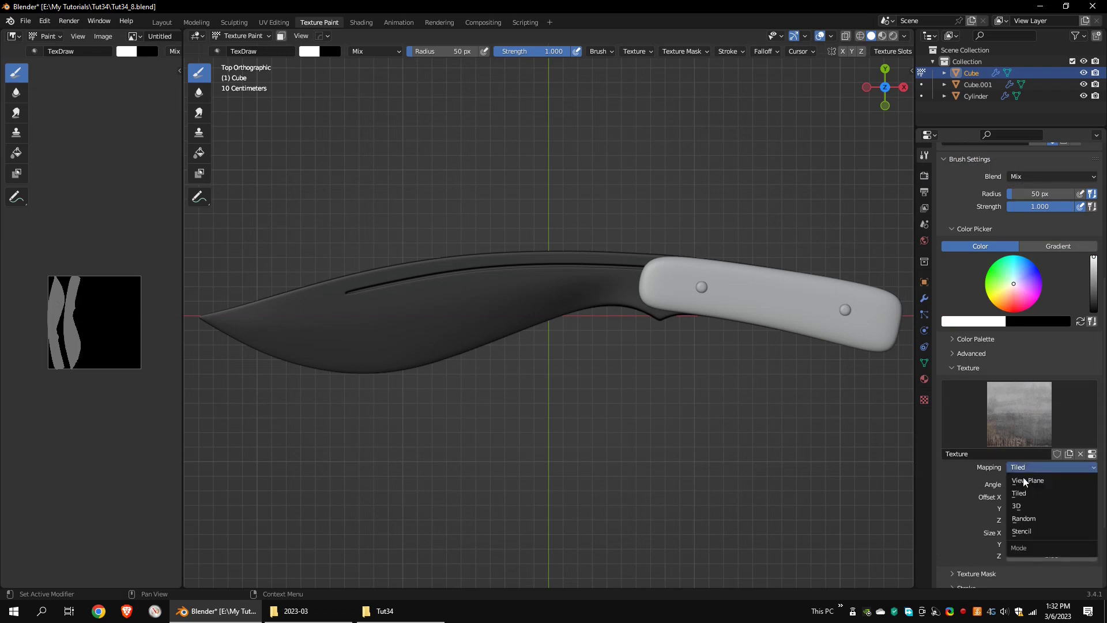
left_click(1023, 532)
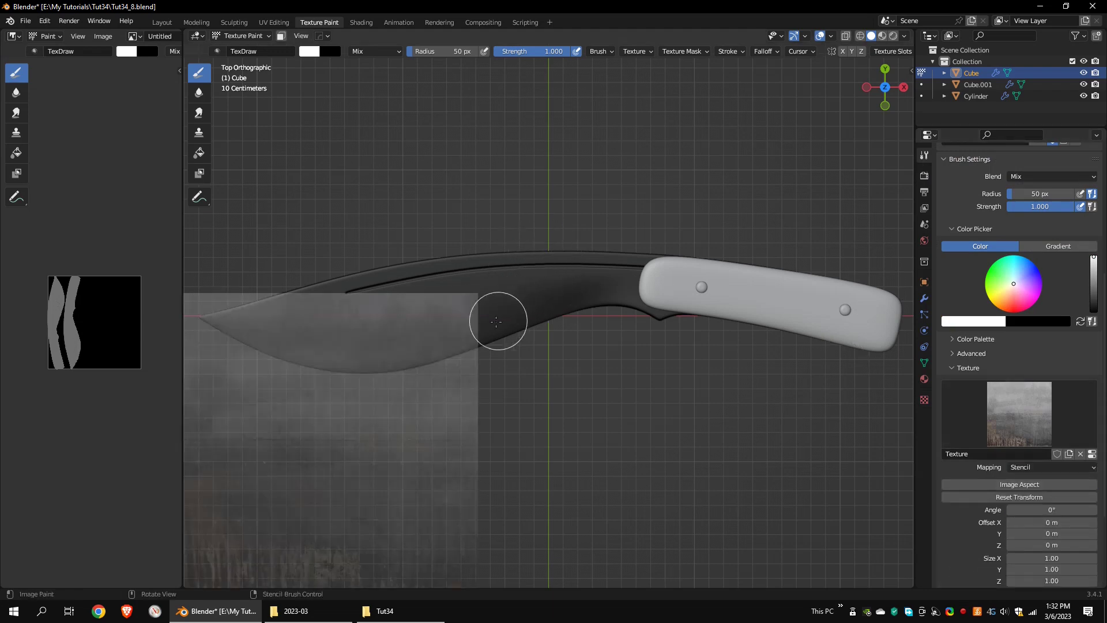
right_click_drag(380, 374, 715, 256)
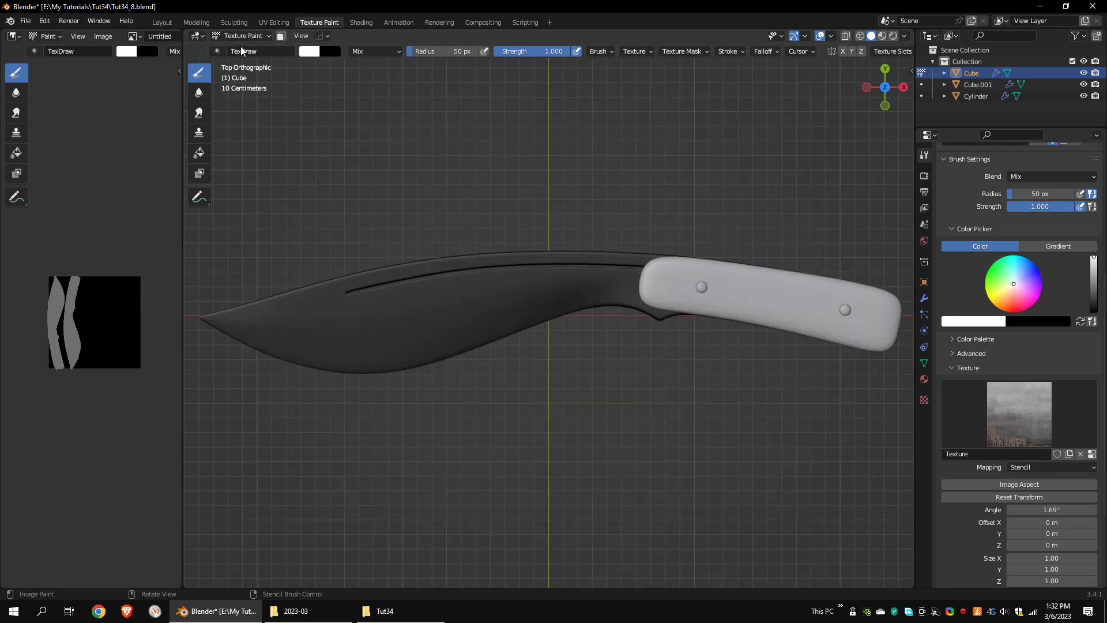
Isolate the blade in Local View so the handle parts are hidden
left_click(301, 36)
mouse_move(337, 135)
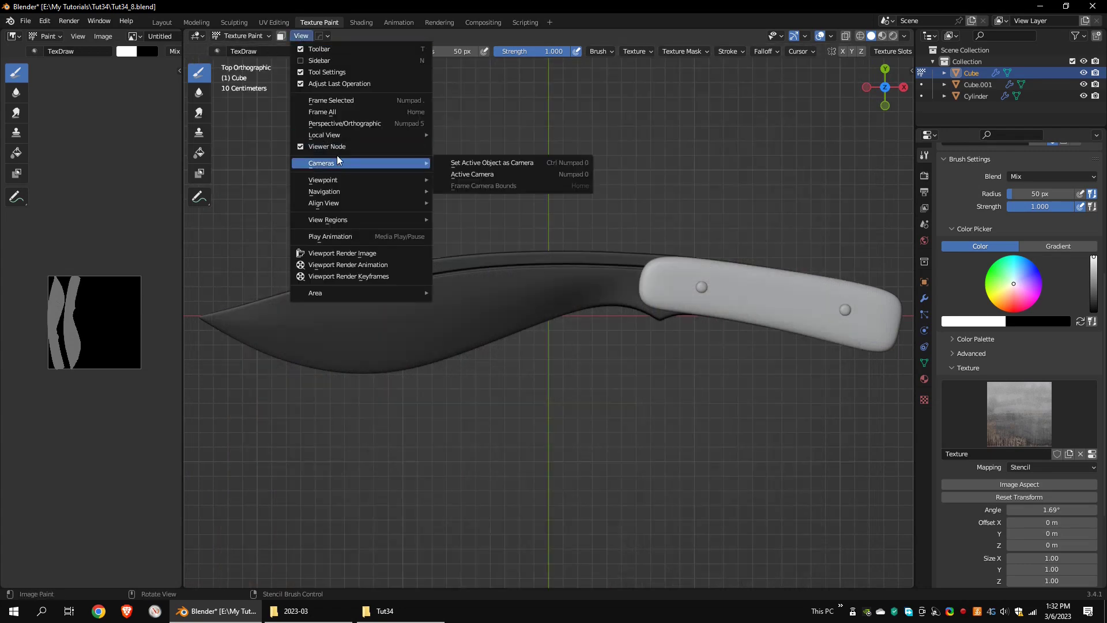
left_click(453, 135)
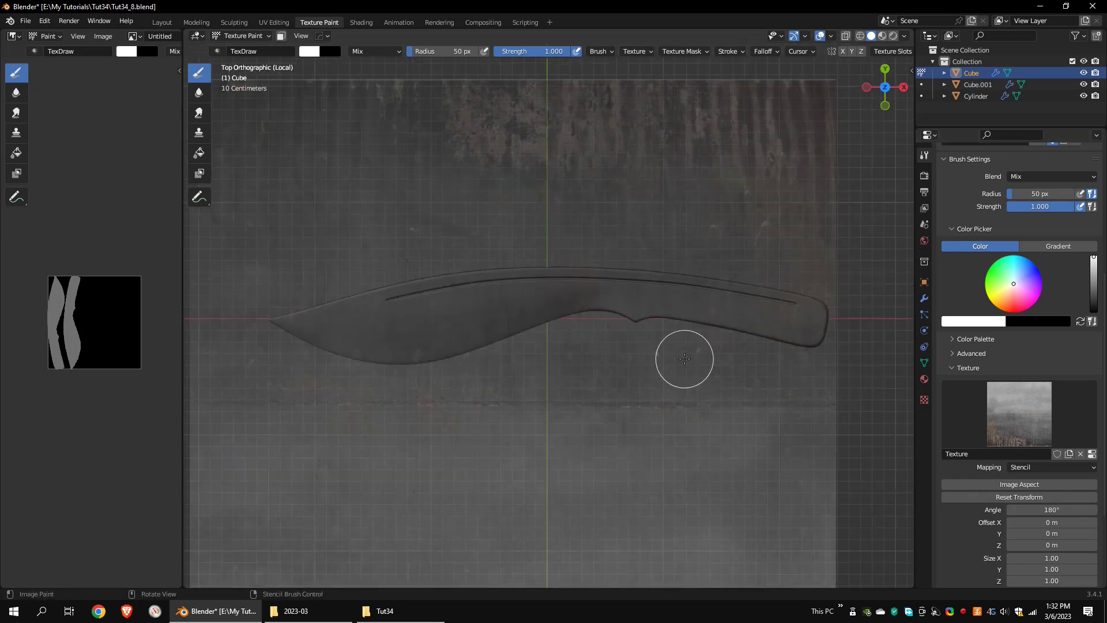
Paint the metal texture through the stencil over both faces of the blade and touch up its spine with a 16 px brush
mouse_move(369, 320)
left_mouse_down()
mouse_move(315, 323)
mouse_move(687, 318)
mouse_move(350, 339)
left_mouse_up()
middle_click_drag(517, 235, 772, 332)
middle_click_drag(647, 322, 601, 323, "shift")
mouse_move(352, 303)
left_mouse_down()
mouse_move(311, 300)
mouse_move(630, 319)
mouse_move(395, 290)
left_mouse_up()
right_click_drag(438, 293, 438, 322)
key("ctrl+z")
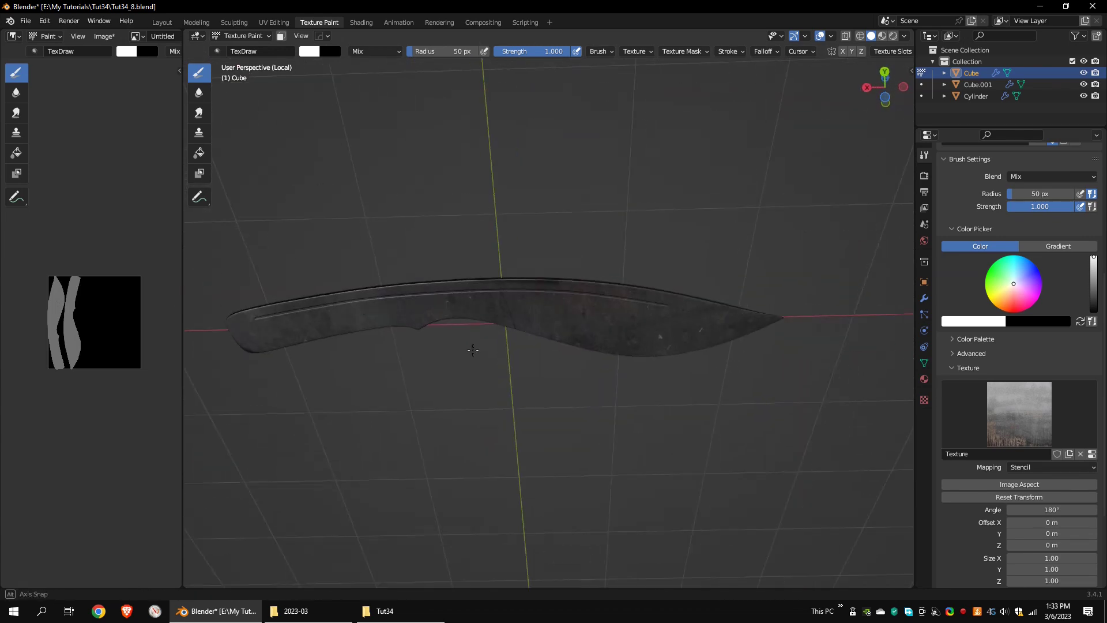
middle_click_drag(438, 322, 252, 315)
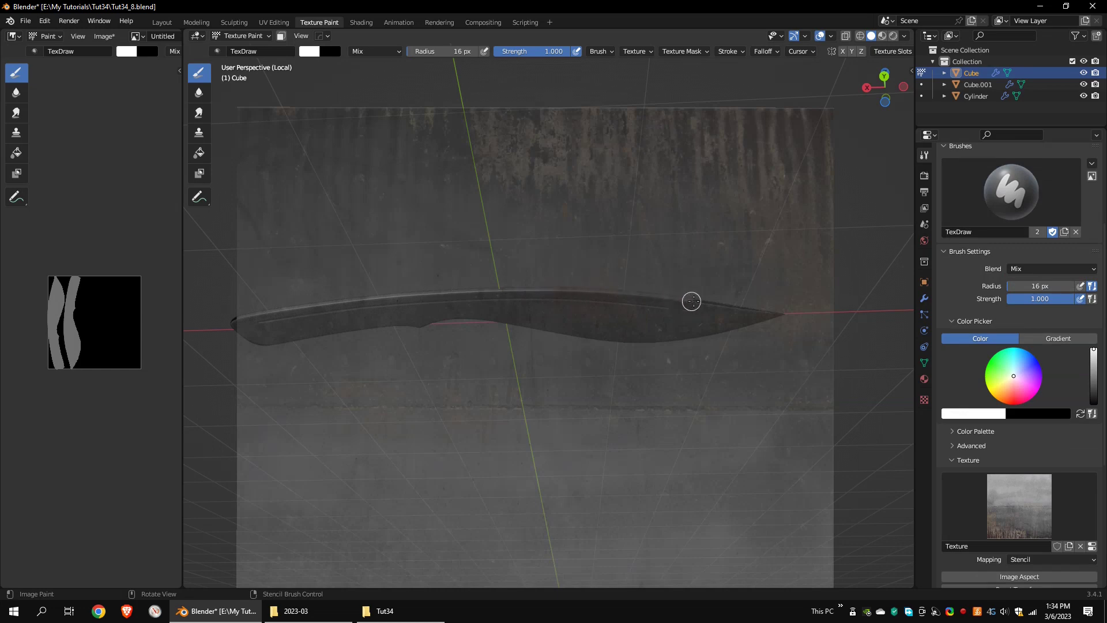
middle_click_drag(692, 301, 630, 238)
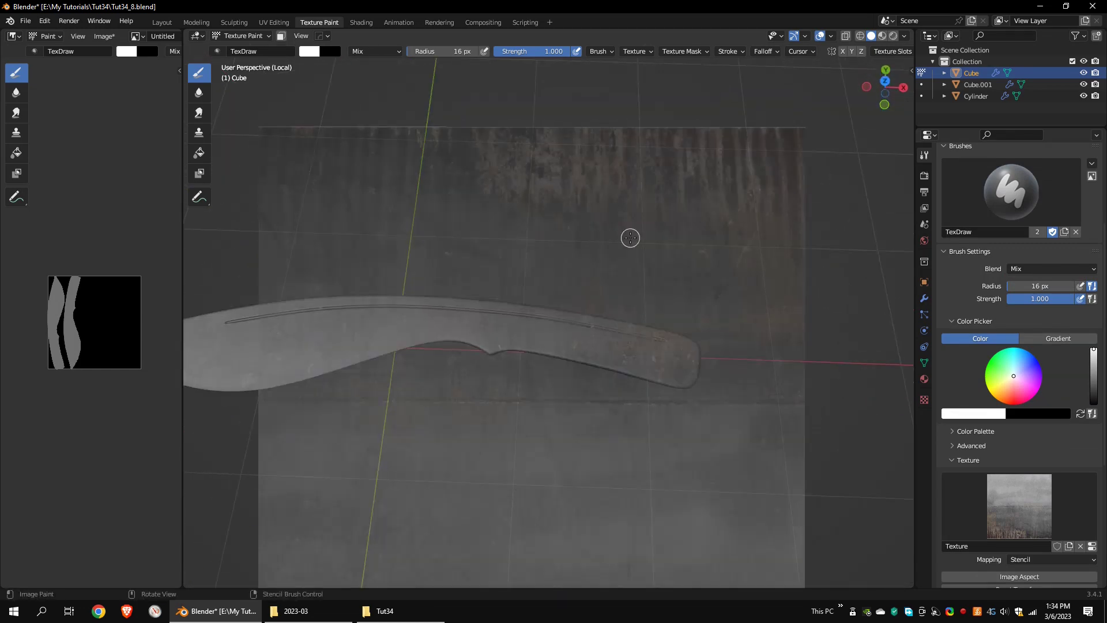
Return to the Shading workspace, turn off node snapping and add a Texture Coordinate node in front of the Image Texture node
left_click(361, 23)
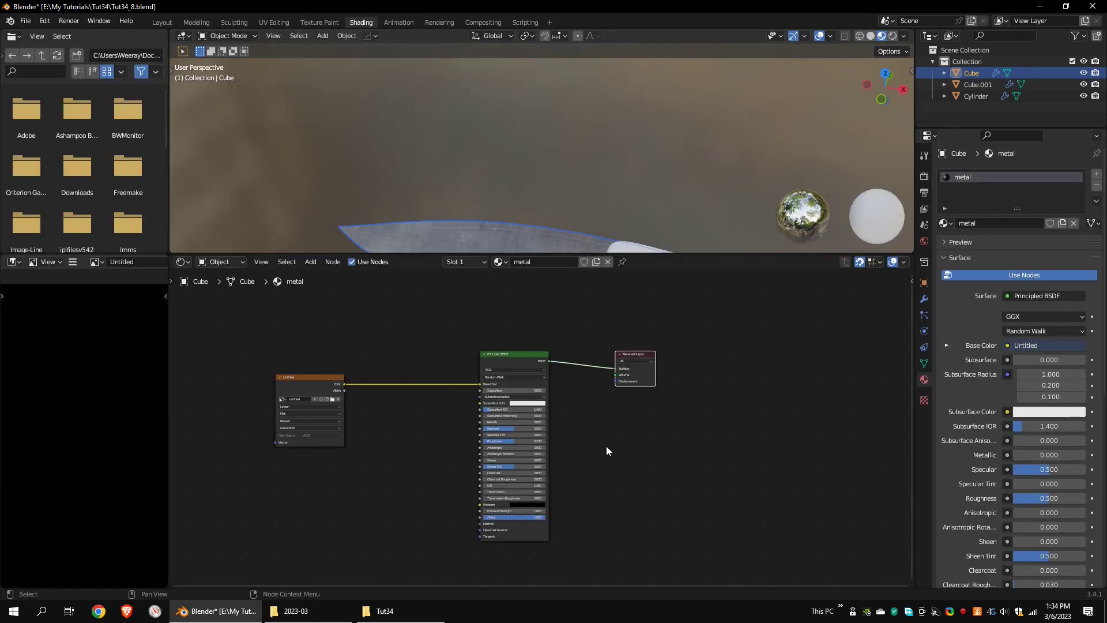
middle_click_drag(606, 446, 779, 443)
scroll(403, 377, "up", 2)
key("shift+Tab")
key("shift+a")
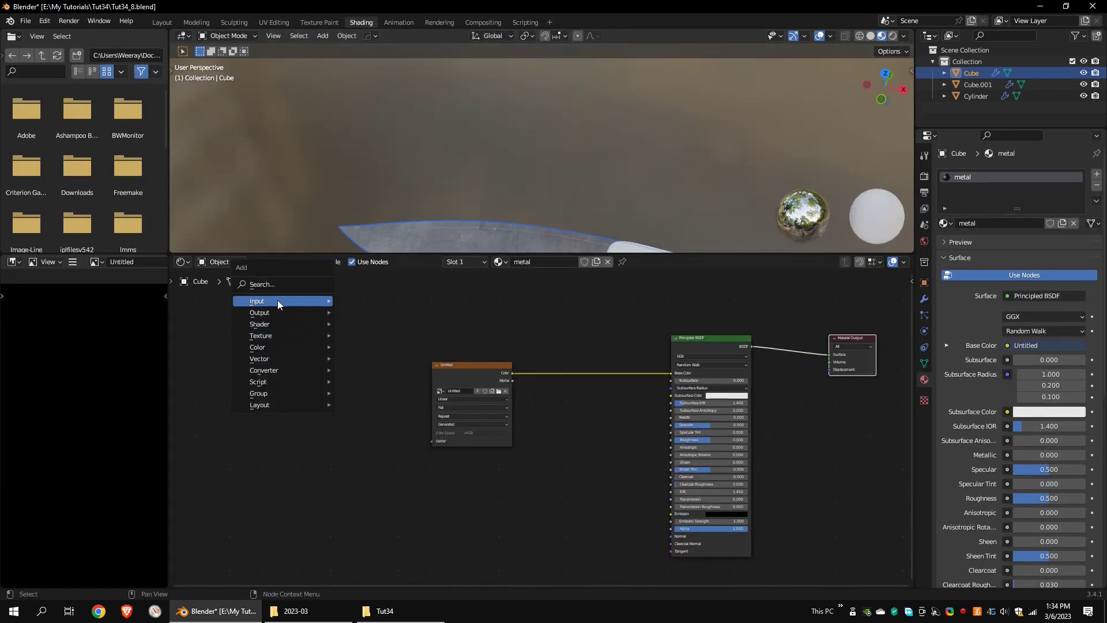
mouse_move(278, 299)
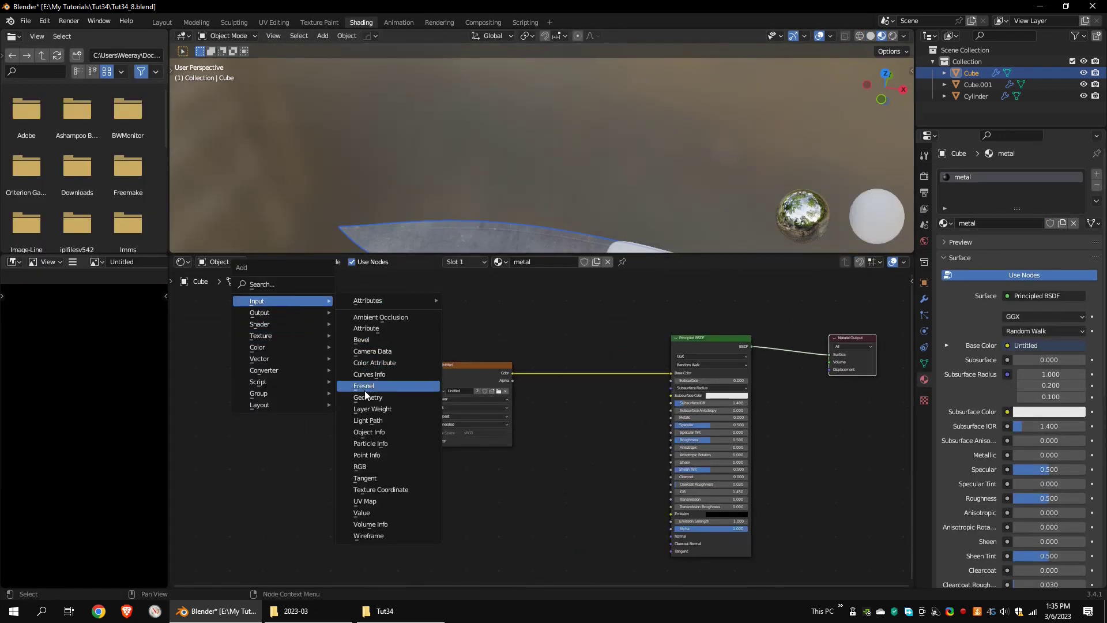
left_click(372, 489)
left_click(248, 331)
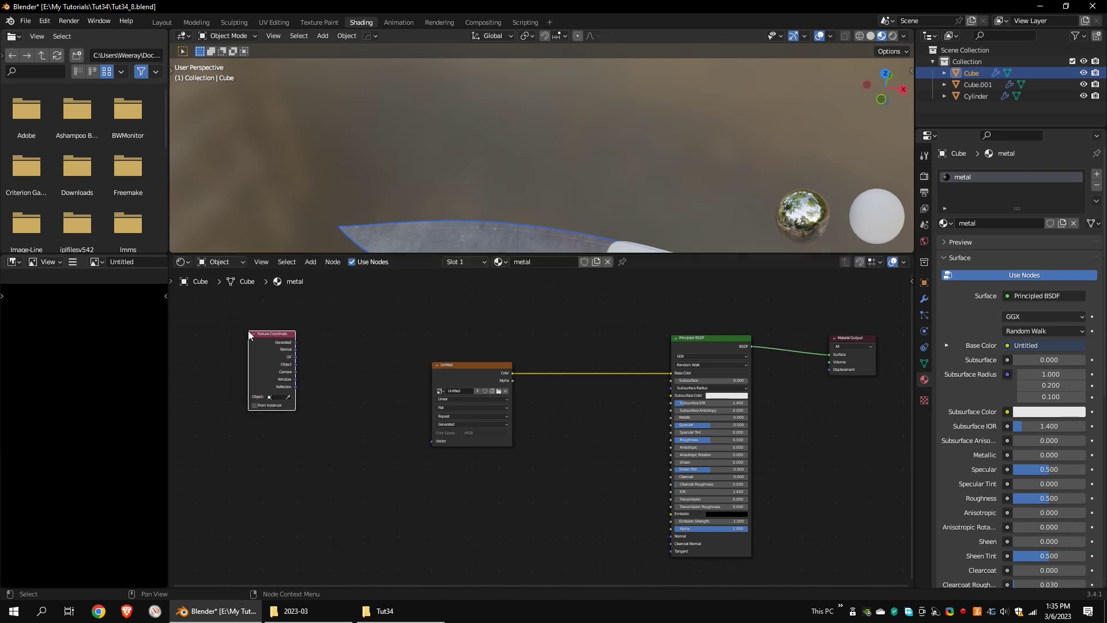
left_click_drag(291, 353, 259, 360)
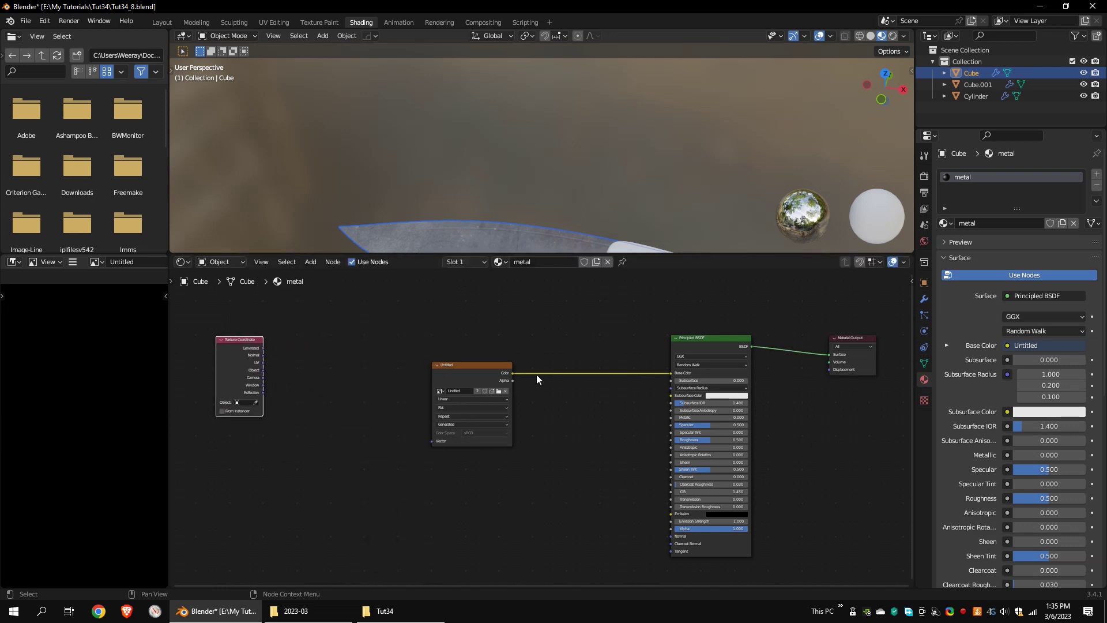
Move the Image Texture node slightly lower and place a duplicate of the Principled BSDF below the original
left_click_drag(500, 383, 498, 424)
scroll(542, 428, "down", 6)
middle_click_drag(755, 407, 664, 351)
scroll(605, 354, "up", 3)
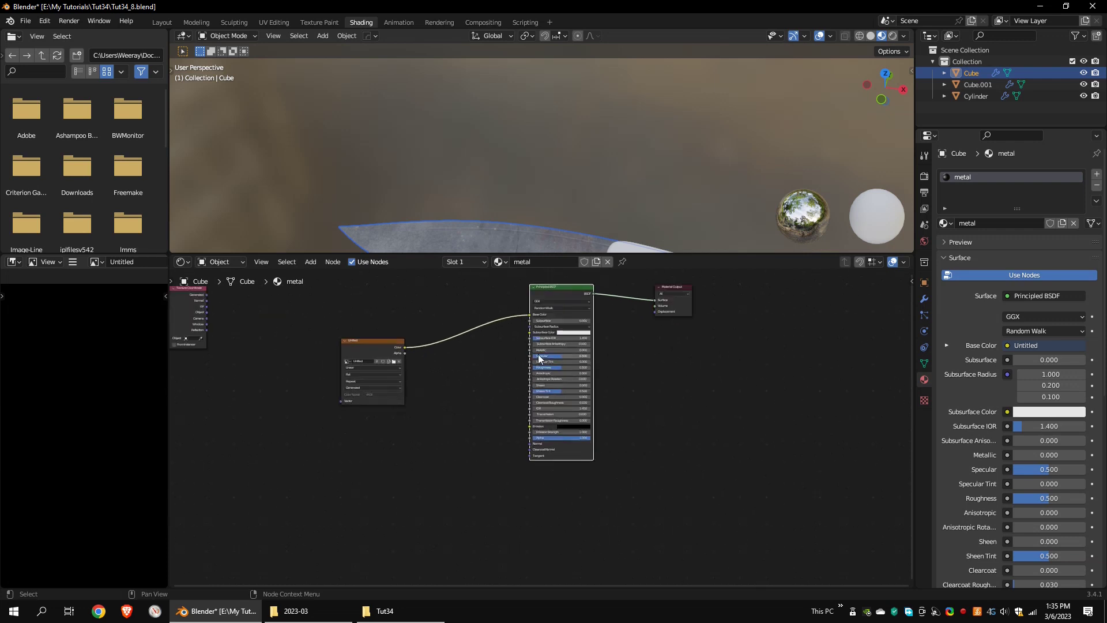
key("shift+d")
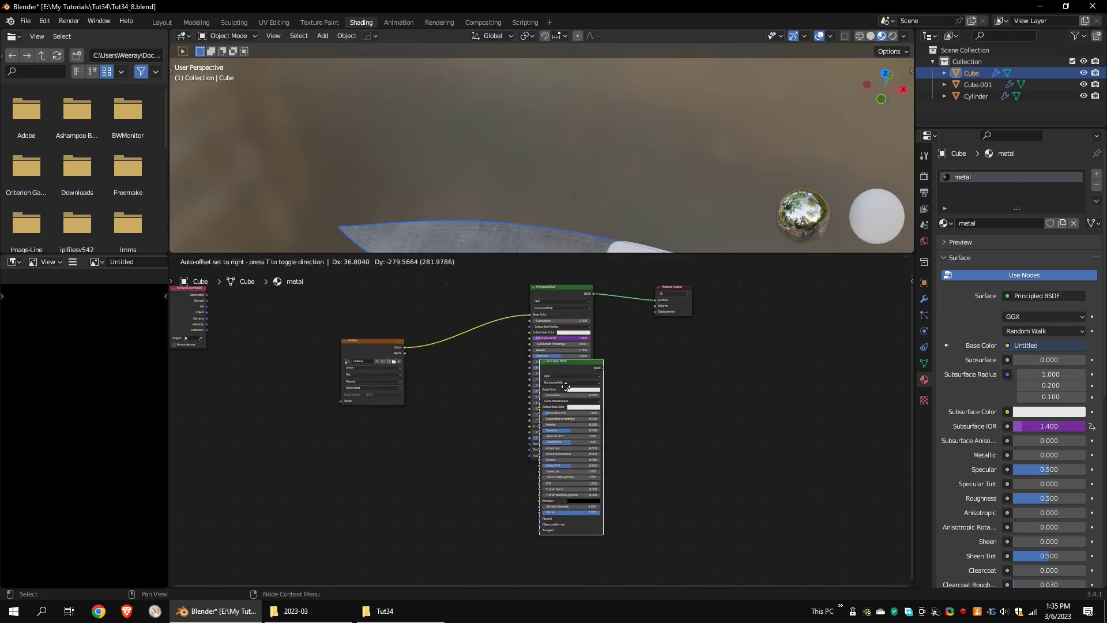
left_click(558, 476)
scroll(519, 449, "down", 3)
Add a second Image Texture node below the first and link its Color to the duplicate Principled BSDF's Base Color
left_click(421, 403)
key("shift+a")
mouse_move(438, 484)
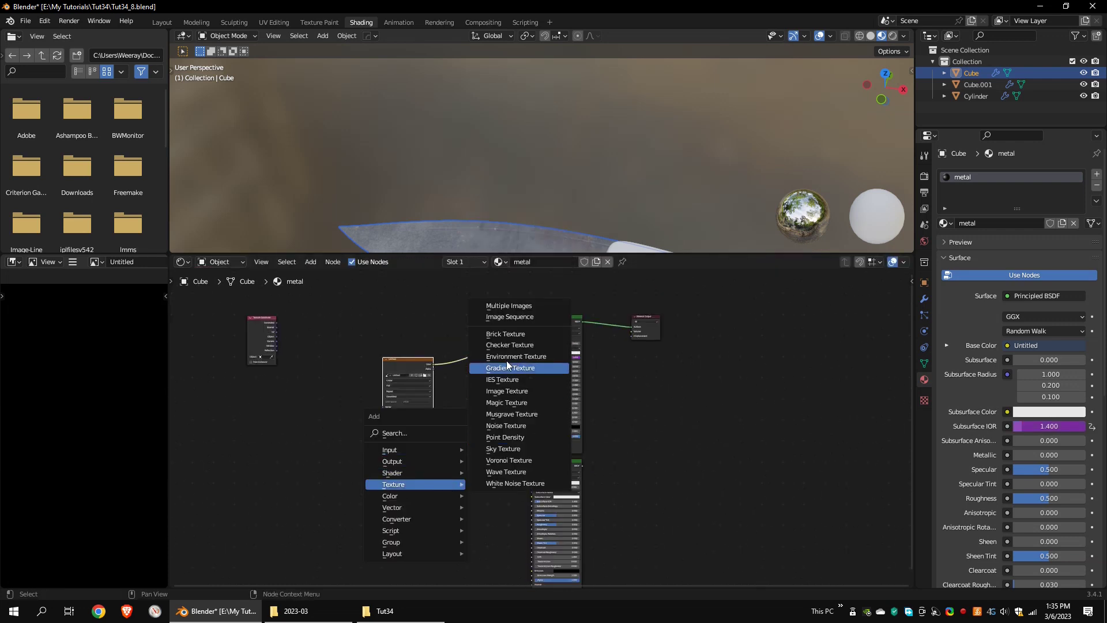
left_click(504, 394)
left_click(382, 473)
scroll(385, 484, "up", 5)
left_click_drag(384, 502, 529, 506)
Link the Texture Coordinate's Object output to the second Image Texture's Vector and insert a Mapping node on that link
middle_click_drag(432, 467, 581, 484)
left_click_drag(270, 324, 459, 552)
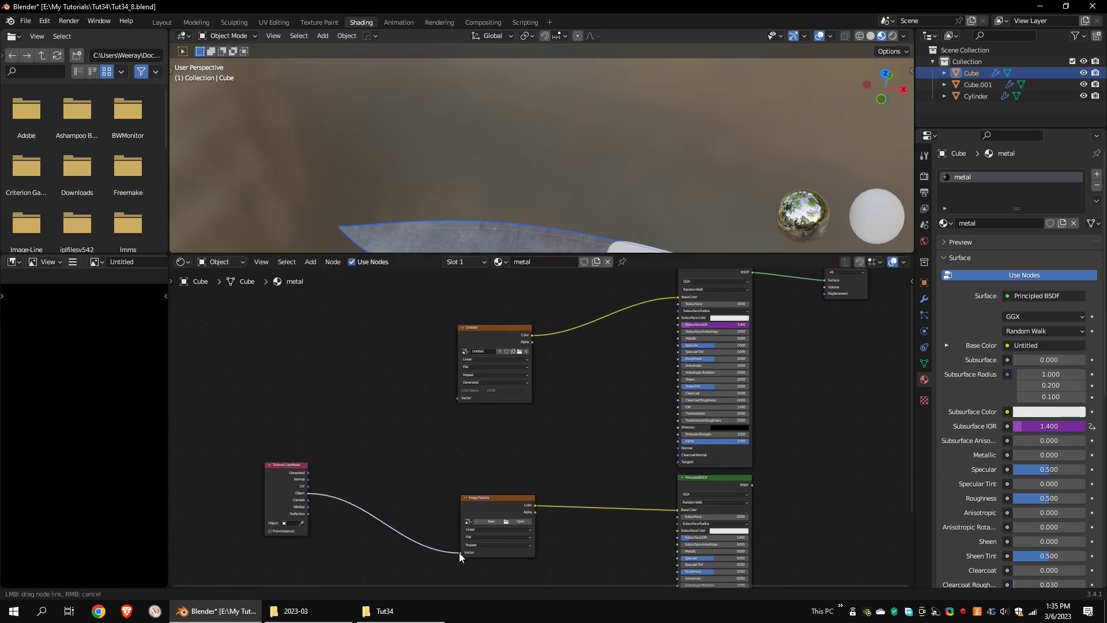
key("shift+a")
mouse_move(346, 506)
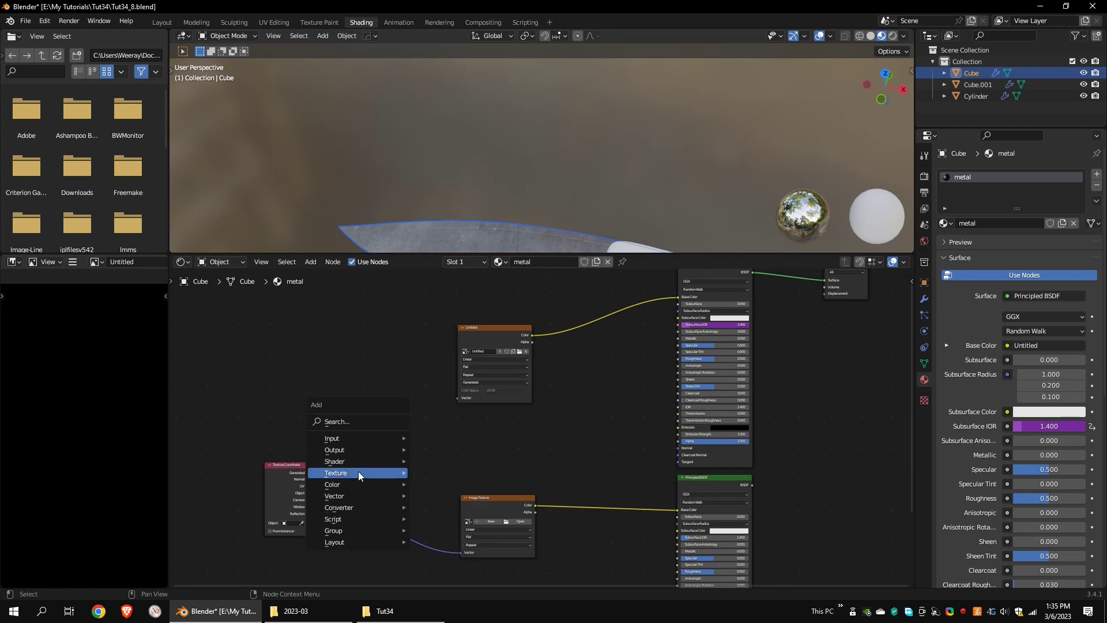
left_click(441, 425)
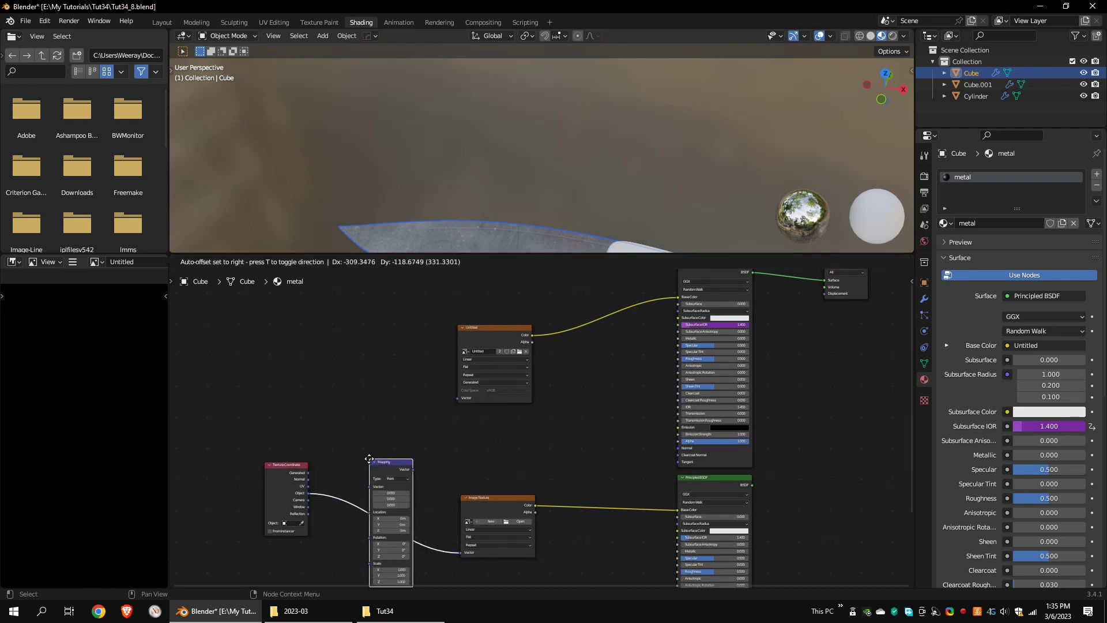
left_click(414, 483)
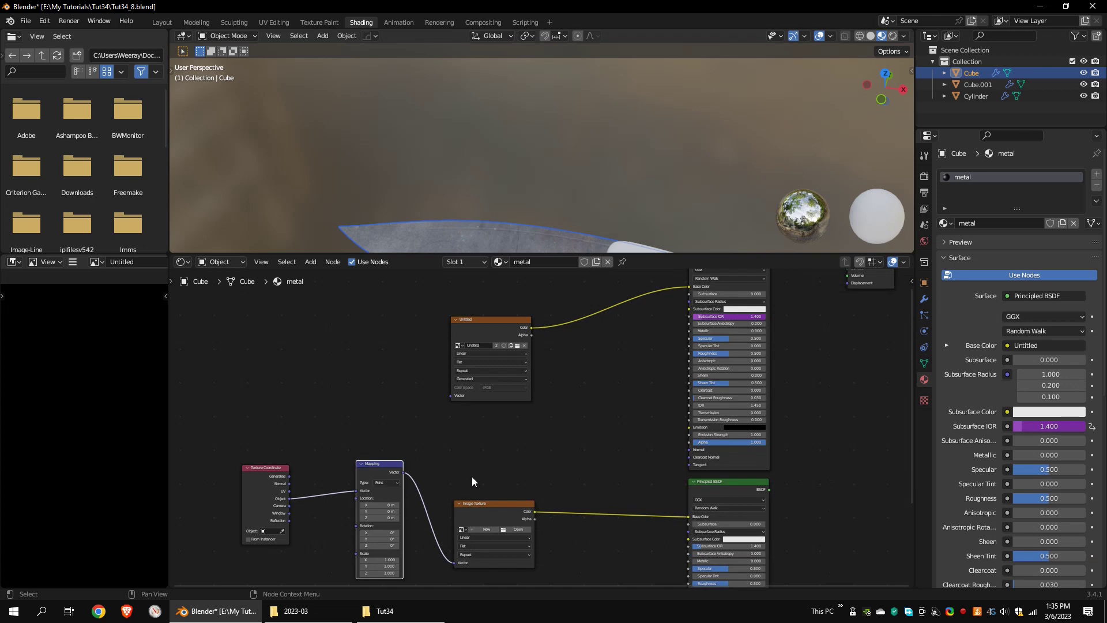
Open the seamless metal image in the second Image Texture node and move the Material Output further from the shaders
left_click(516, 527)
double_click(295, 185)
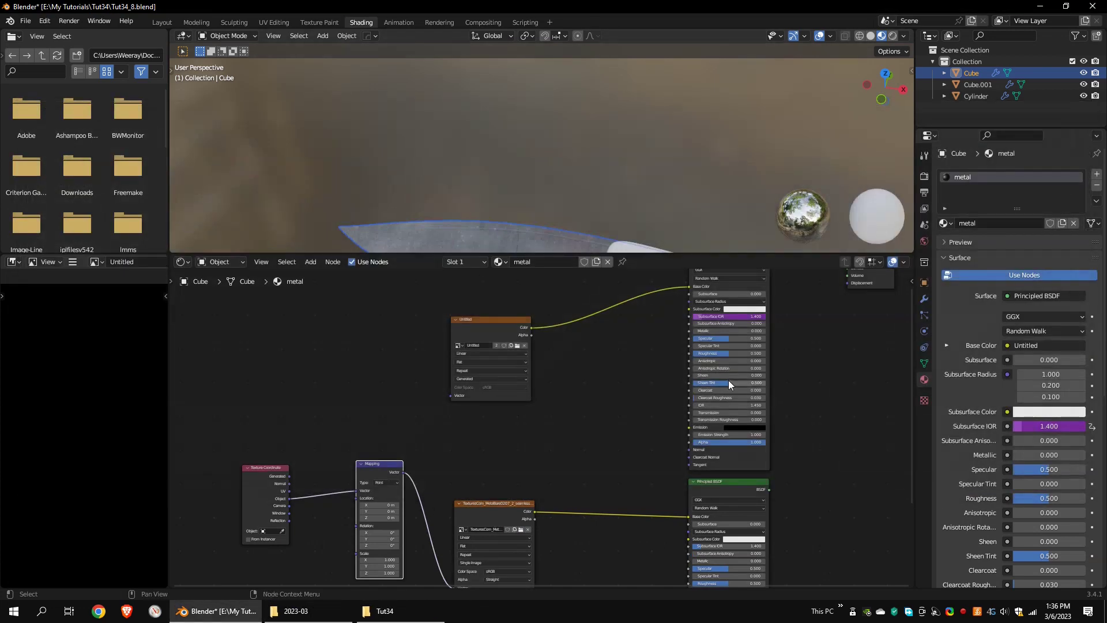
scroll(652, 346, "down", 2)
scroll(653, 346, "down", 1)
left_click_drag(669, 326, 741, 358)
Go back to the Texture Paint workspace and save all painted images
left_click(355, 378)
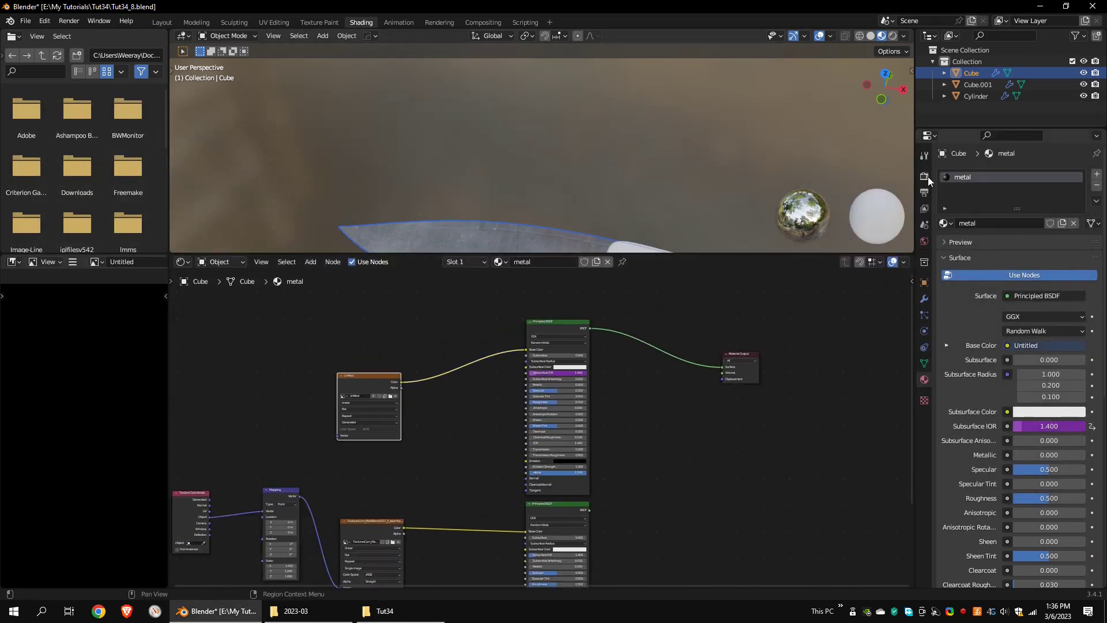
left_click(924, 156)
left_click(925, 178)
left_click(924, 156)
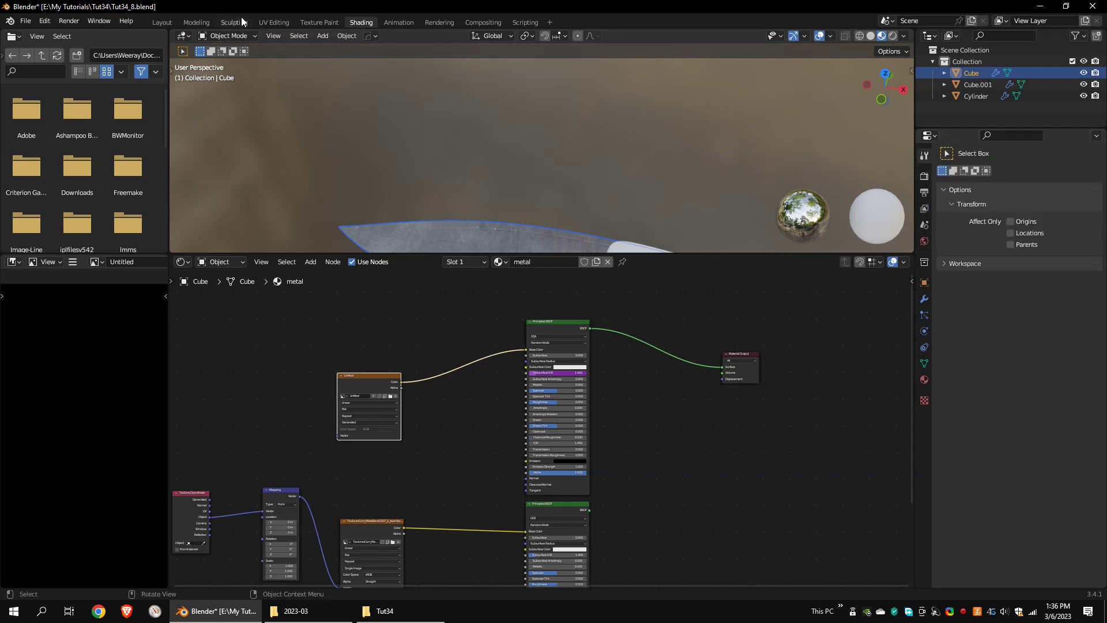
left_click(318, 22)
left_click(1029, 264)
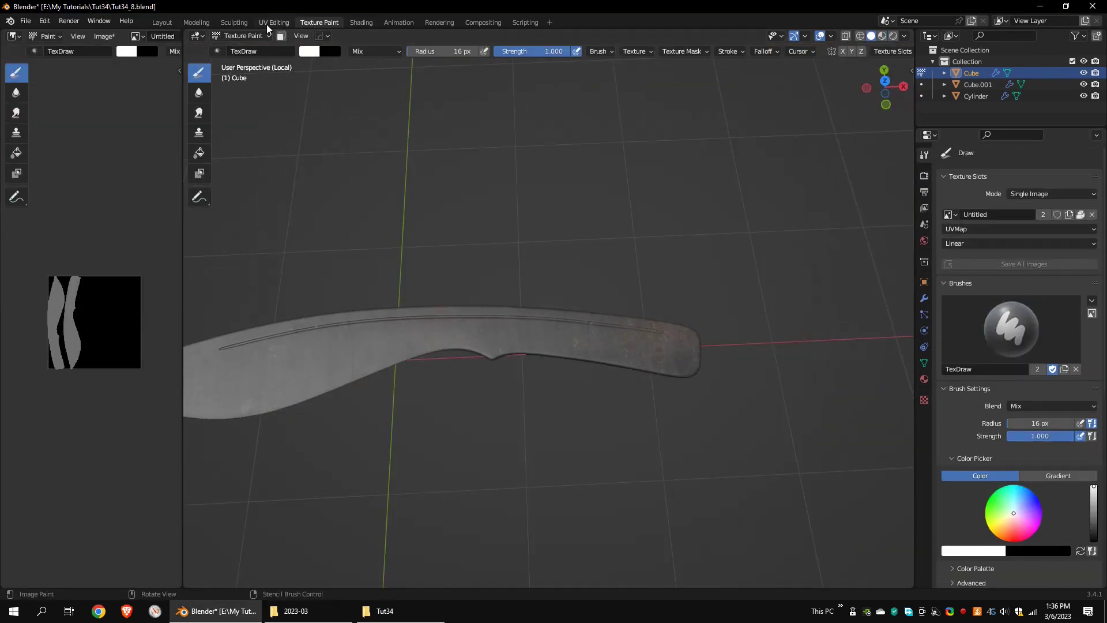
In the Shading workspace, insert a Mix Shader before the Material Output and link the duplicate Principled BSDF to its second Shader input
left_click(361, 22)
key("shift+a")
mouse_move(600, 343)
left_click(660, 353)
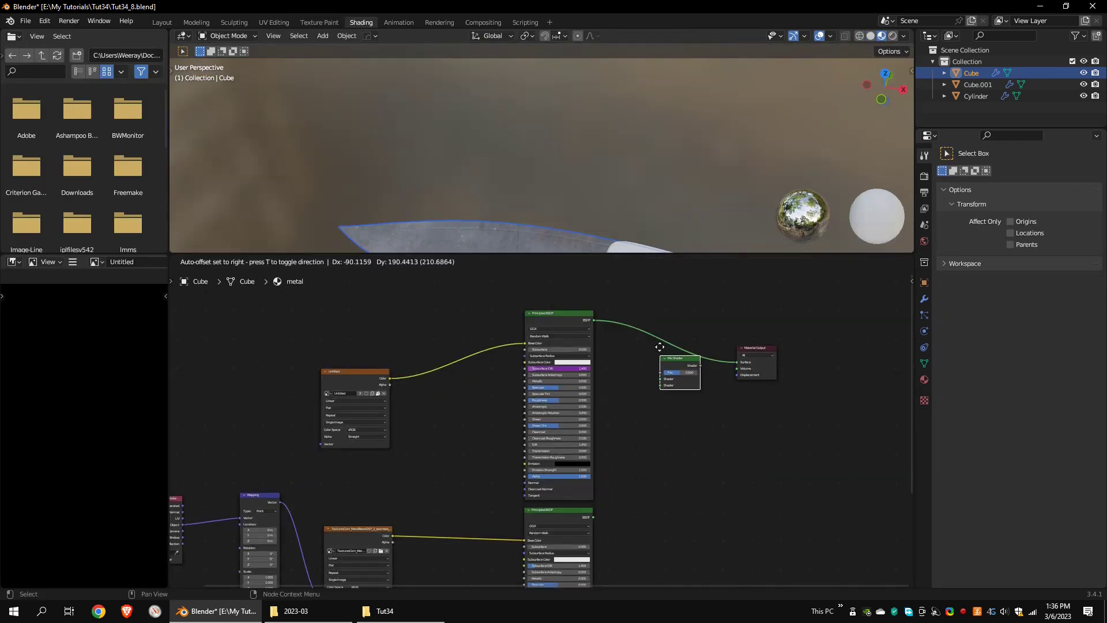
left_click(686, 355)
left_click_drag(594, 516, 618, 503)
left_click_drag(670, 369, 669, 369)
Add a third Image Texture node above the shaders and link its Color to the Mix Shader's Fac
middle_click_drag(383, 275, 410, 372)
key("shift+a")
mouse_move(410, 363)
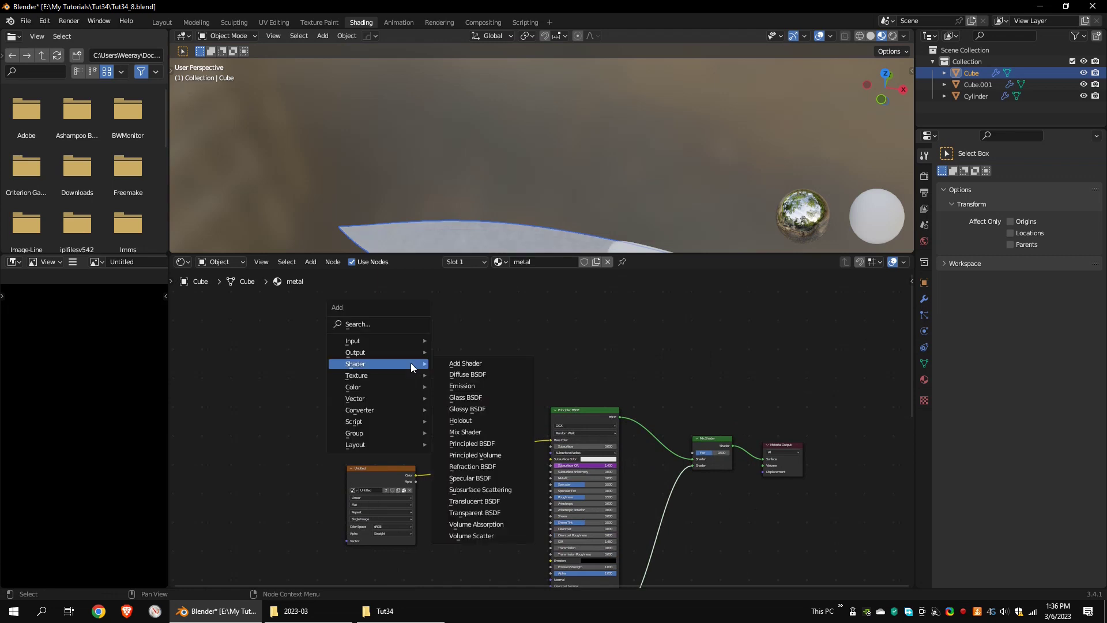
left_click(470, 461)
left_click(462, 322)
scroll(506, 303, "up", 2)
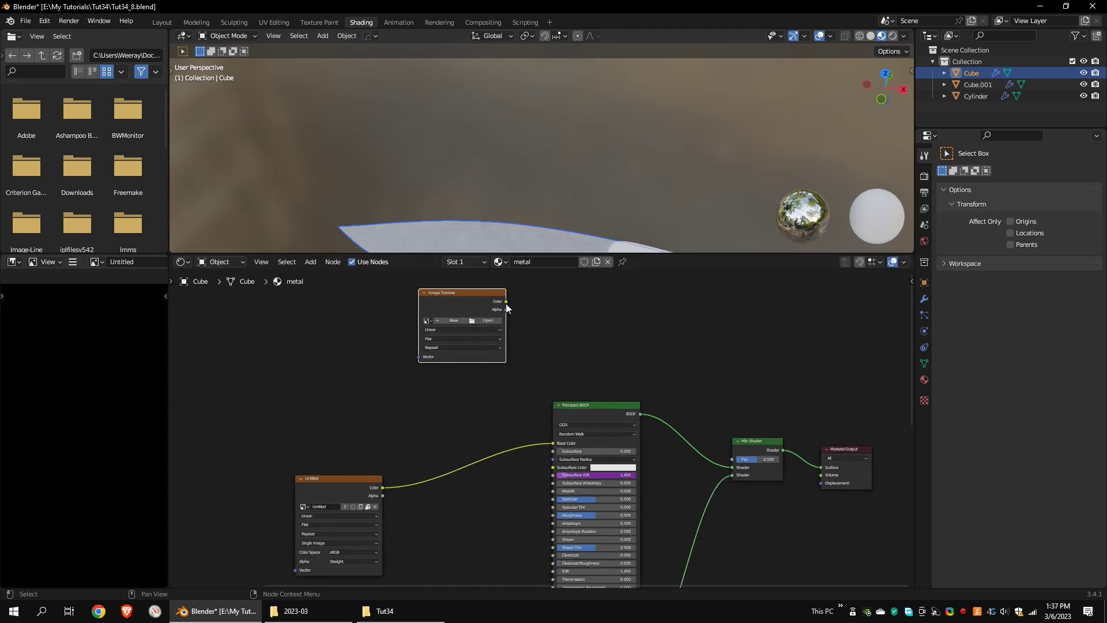
left_click_drag(507, 300, 735, 460)
Create a new 2048 × 2048 px black image named mask in the new Image Texture node
scroll(446, 304, "up", 1)
left_click(446, 306)
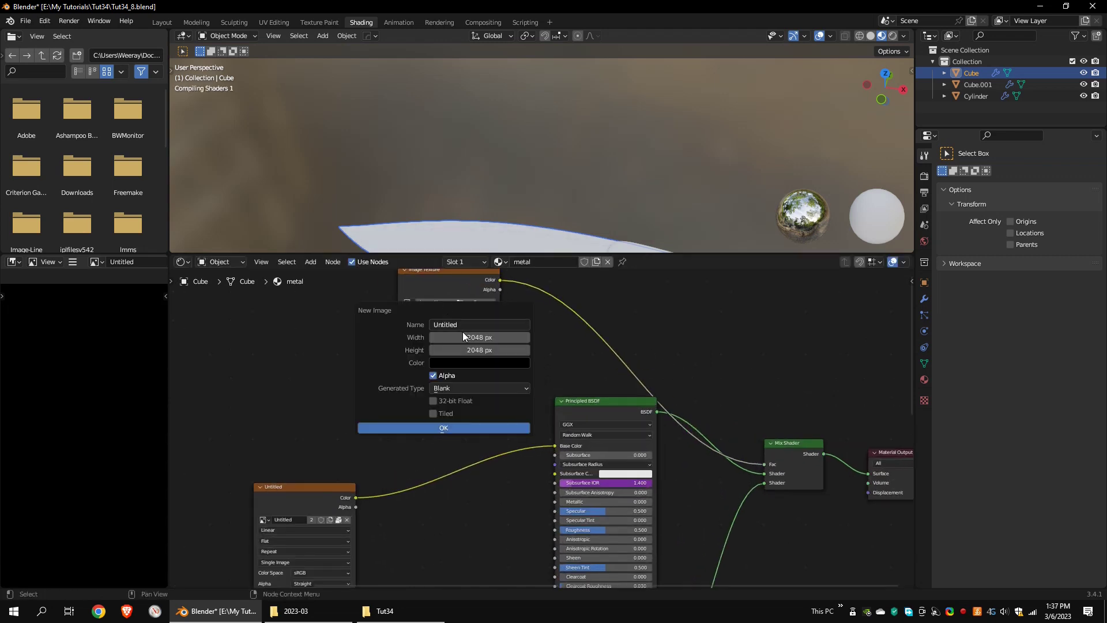
left_click(459, 324)
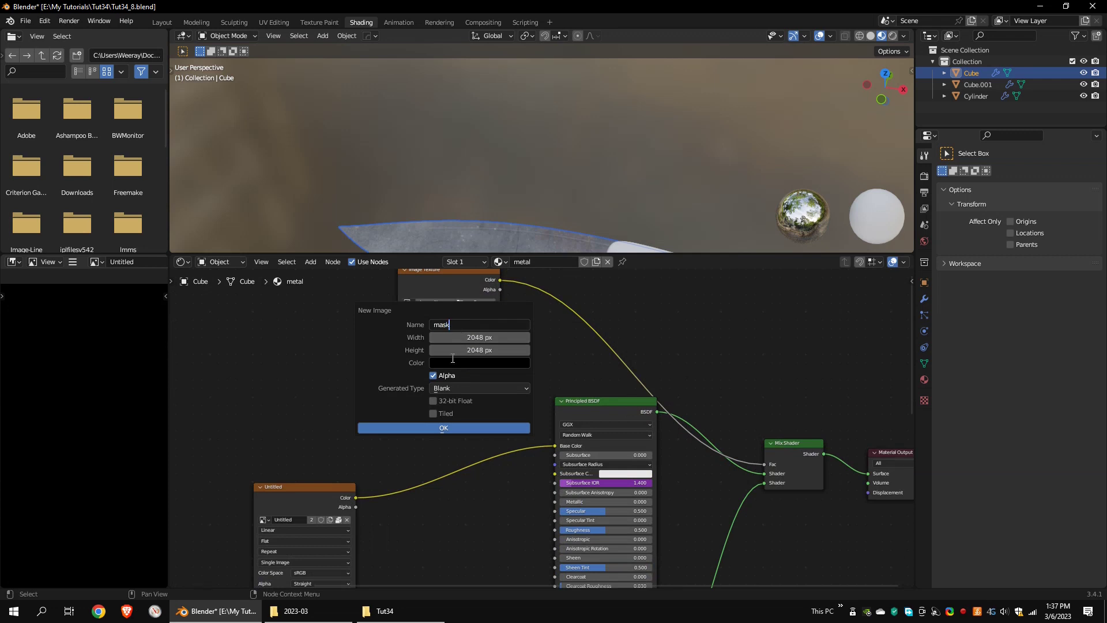
left_click(436, 428)
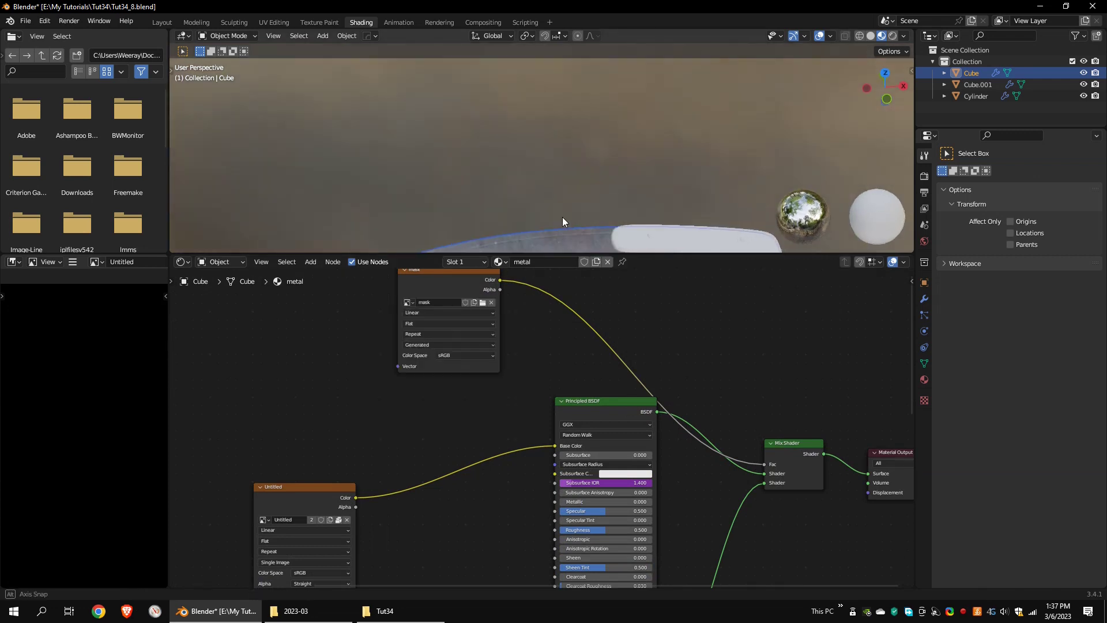
In the Texture Paint workspace, make the mask image the paint target and show the blade in Material Preview shading
left_click(318, 22)
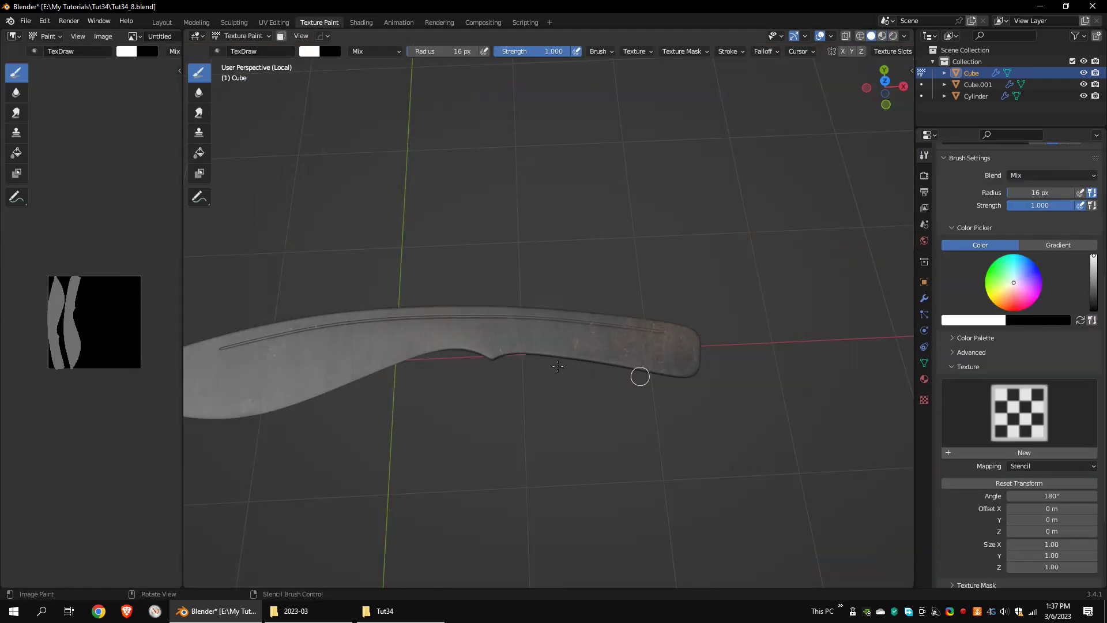
mouse_move(471, 336)
middle_mouse_down()
mouse_move(458, 353)
mouse_move(692, 271)
middle_mouse_up()
scroll(1001, 192, "up", 3)
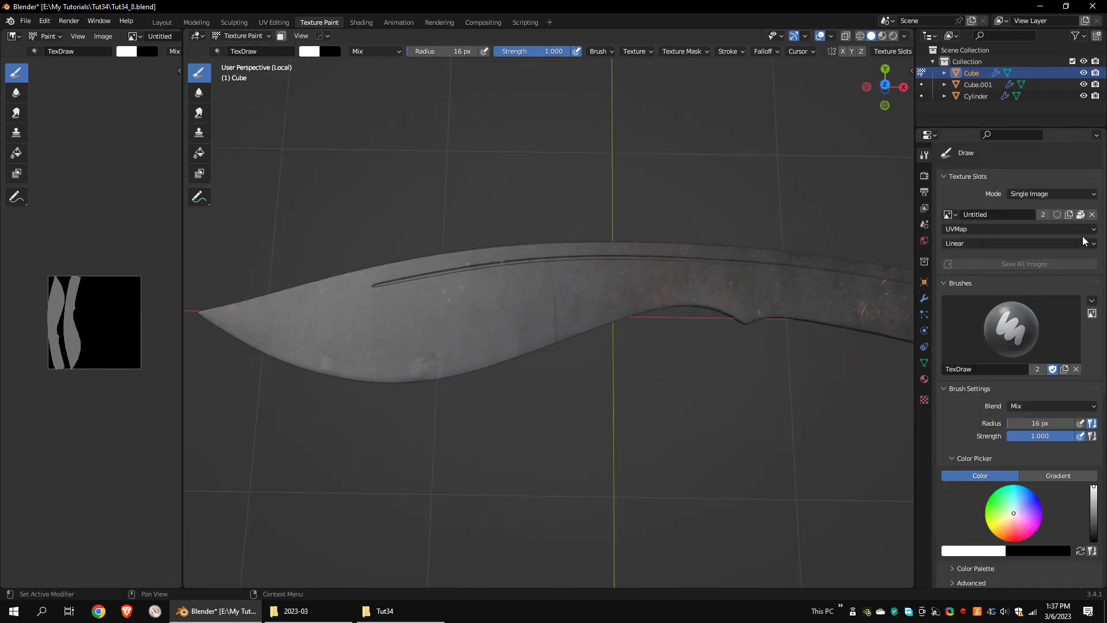
left_click(950, 214)
left_click(873, 231)
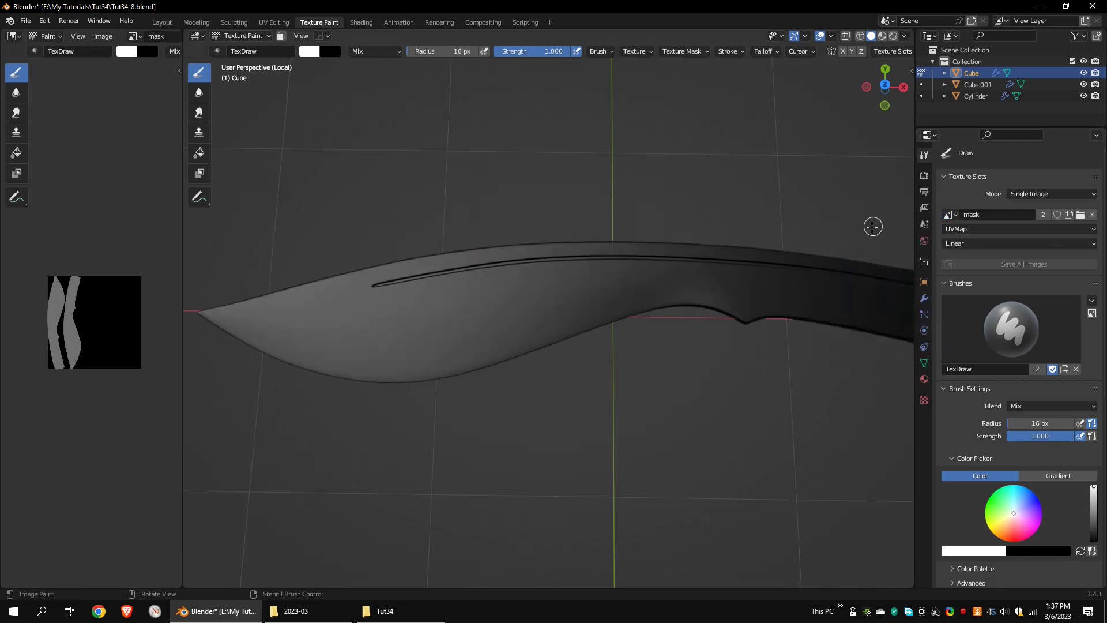
scroll(1084, 333, "down", 1)
scroll(1084, 332, "down", 3)
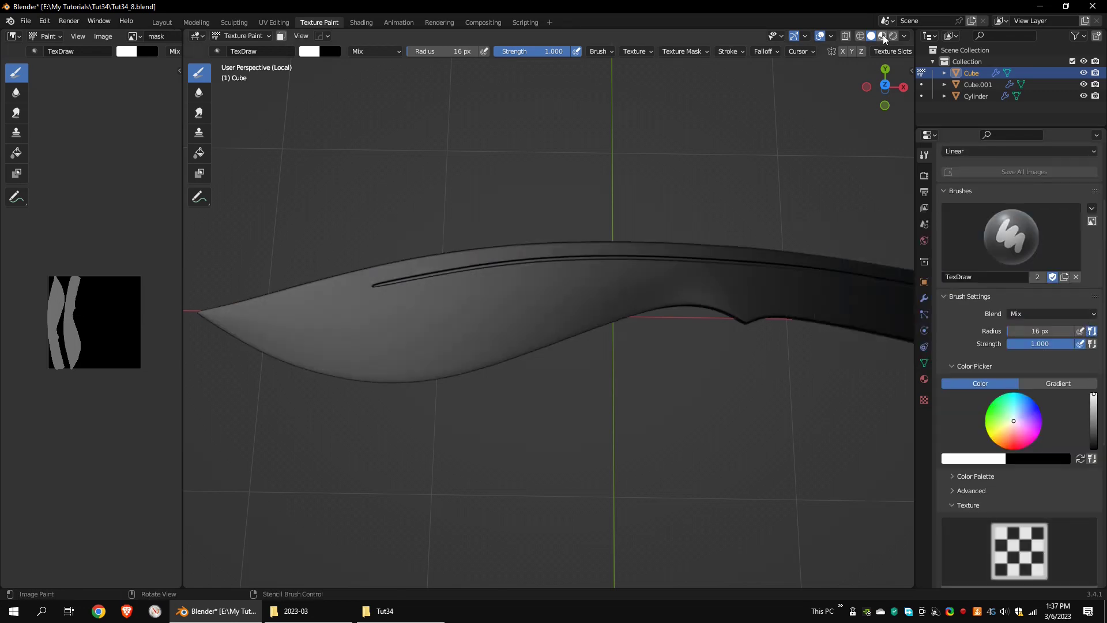
left_click(883, 37)
scroll(1021, 346, "down", 5)
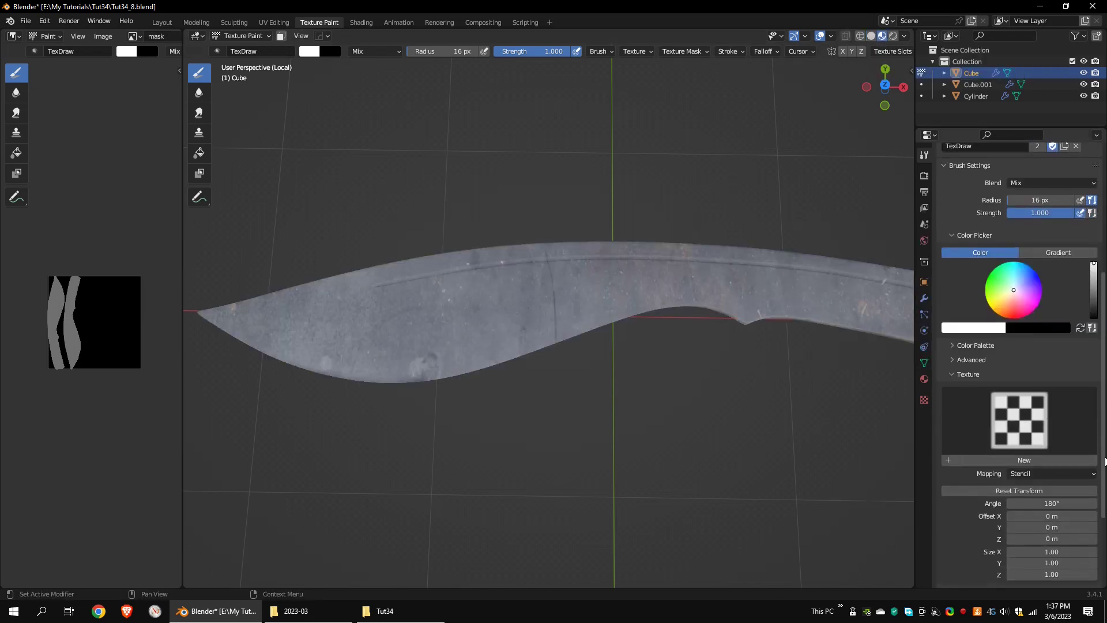
Paint the mask white along the blade's cutting edge at 29 px and 0.118 strength, and blend it inward at 54 px and 0.050 strength
mouse_move(307, 363)
left_mouse_down()
mouse_move(482, 334)
mouse_move(358, 353)
mouse_move(510, 360)
left_mouse_up()
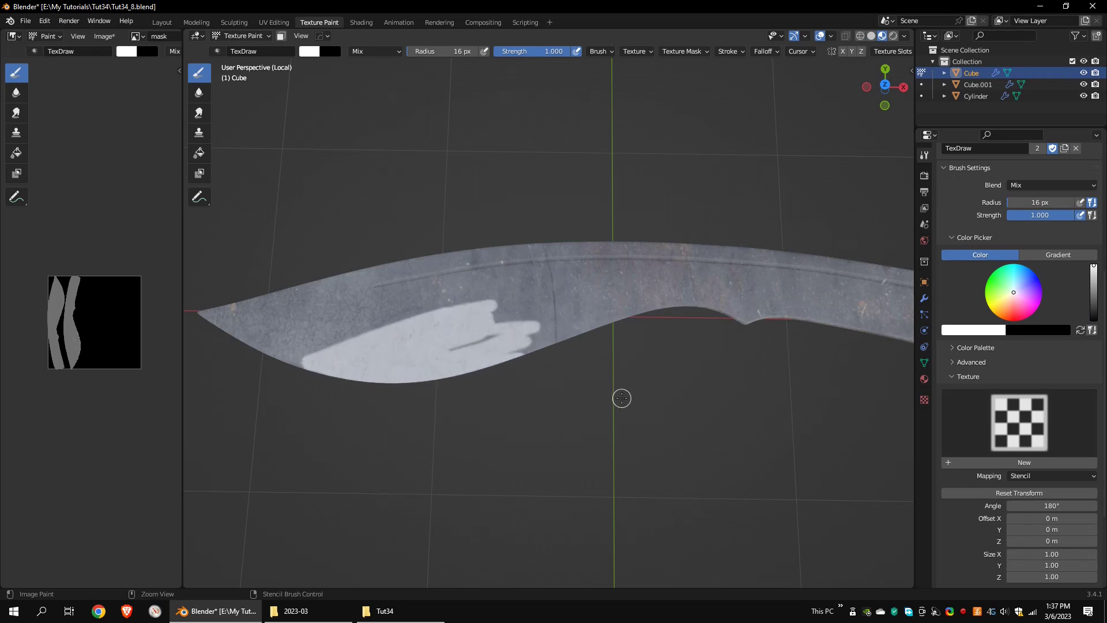
key("ctrl+z")
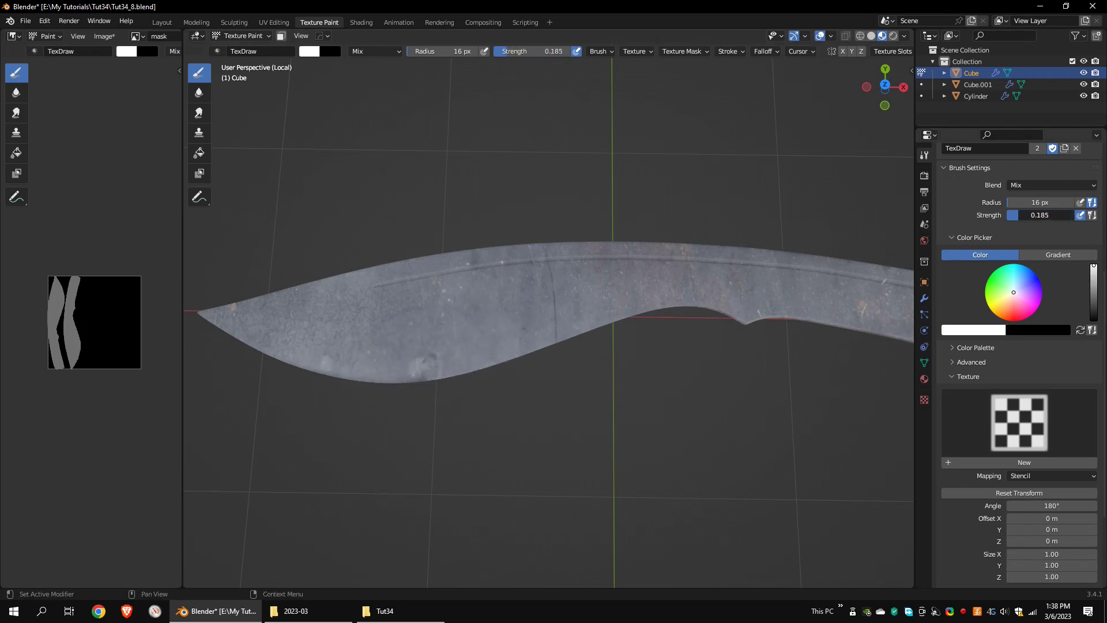
left_click_drag(1035, 202, 1043, 202)
mouse_move(248, 351)
left_mouse_down()
mouse_move(223, 341)
mouse_move(381, 392)
left_mouse_up()
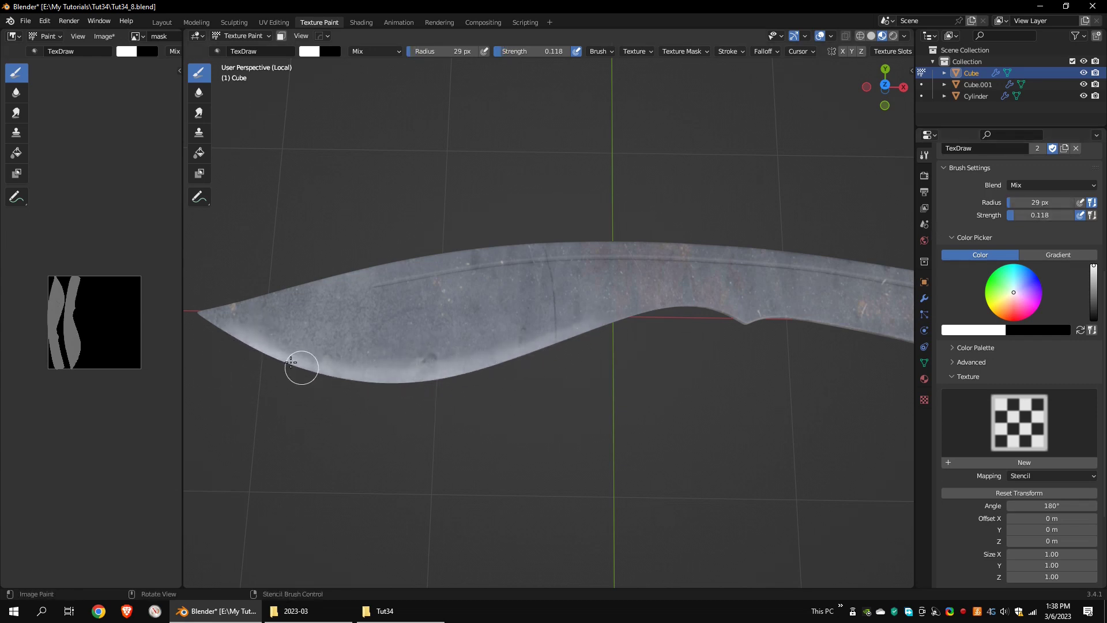
mouse_move(383, 360)
left_mouse_down()
mouse_move(407, 345)
mouse_move(469, 345)
left_mouse_up()
left_click_drag(1033, 215, 1026, 215)
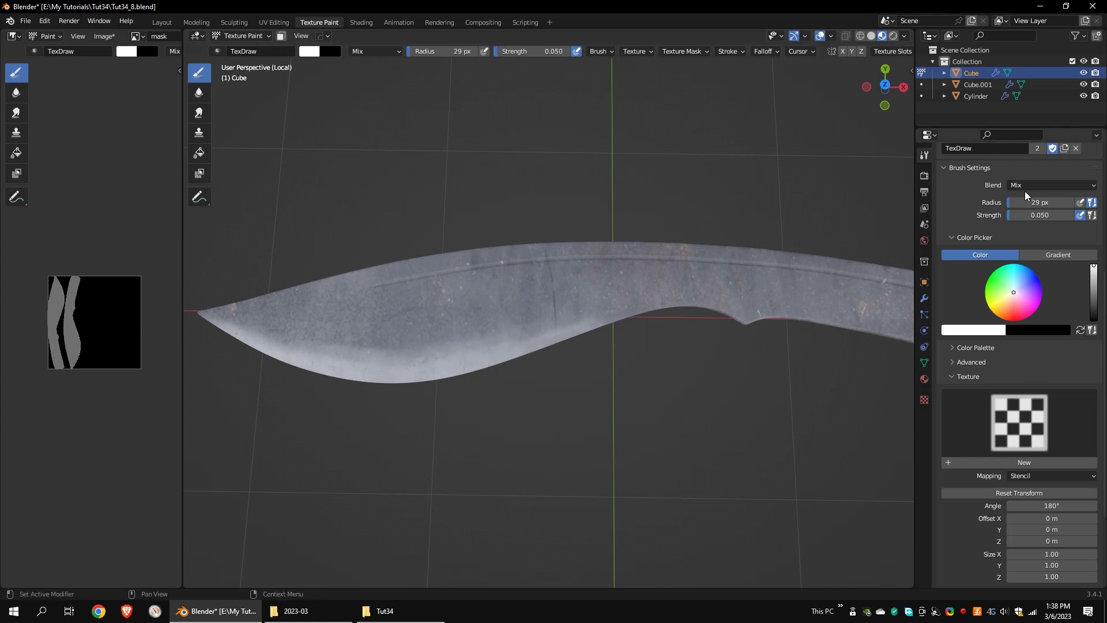
left_click_drag(268, 340, 550, 324)
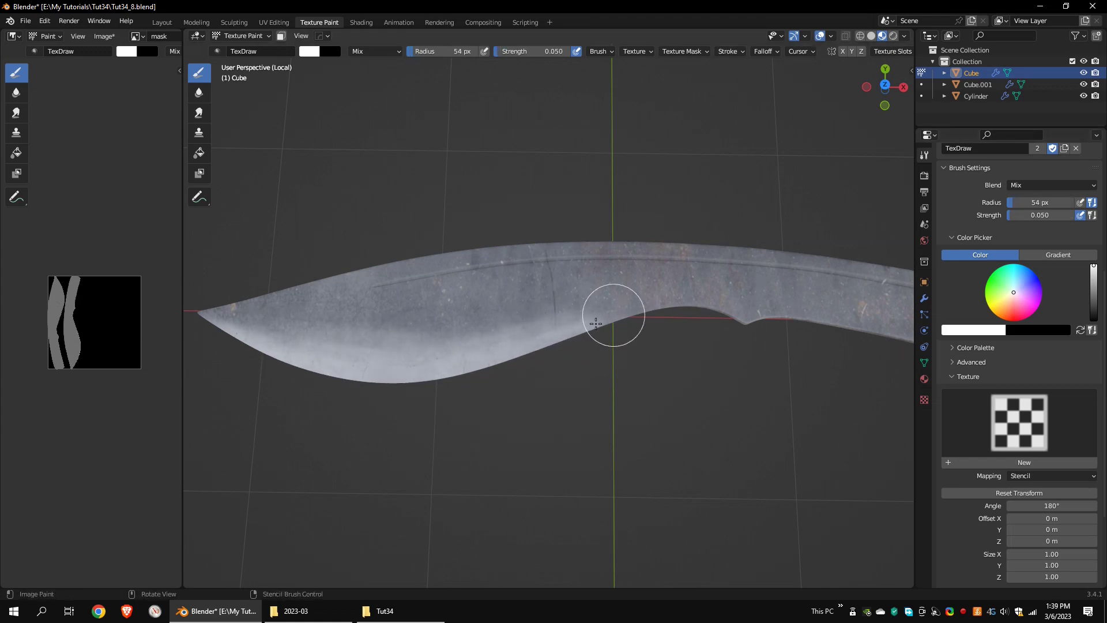
Paint the cutting edge on the blade's other side, using 25 px at 0.235 strength and 71 px at 0.084 strength for blending
mouse_move(580, 447)
middle_mouse_down()
mouse_move(781, 314)
mouse_move(416, 347)
middle_mouse_up()
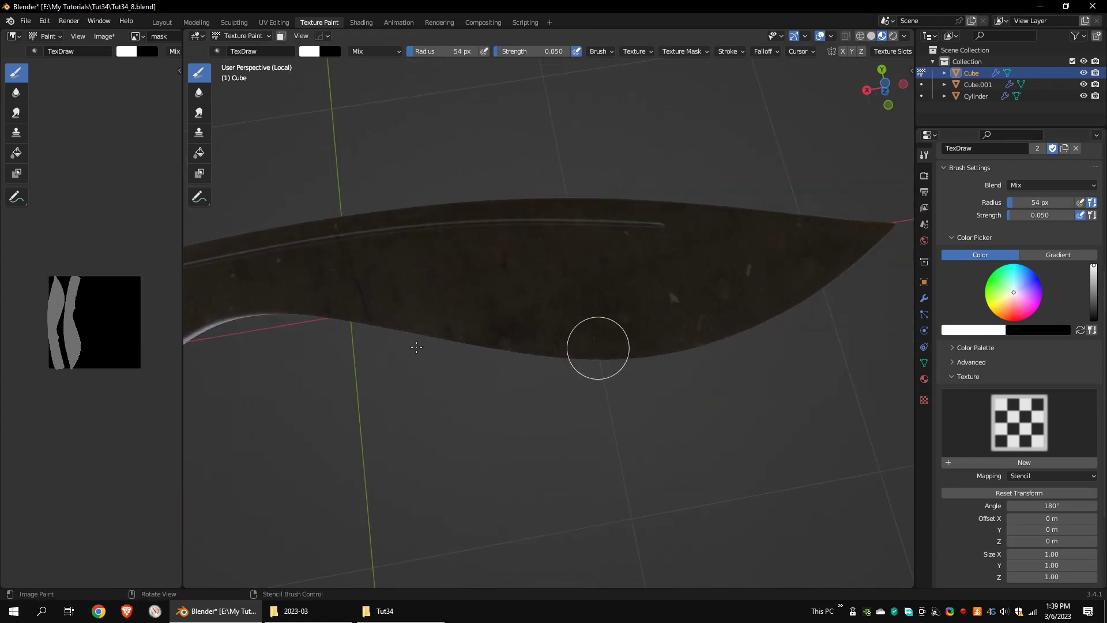
left_click_drag(604, 320, 703, 343)
left_click_drag(1040, 202, 1032, 203)
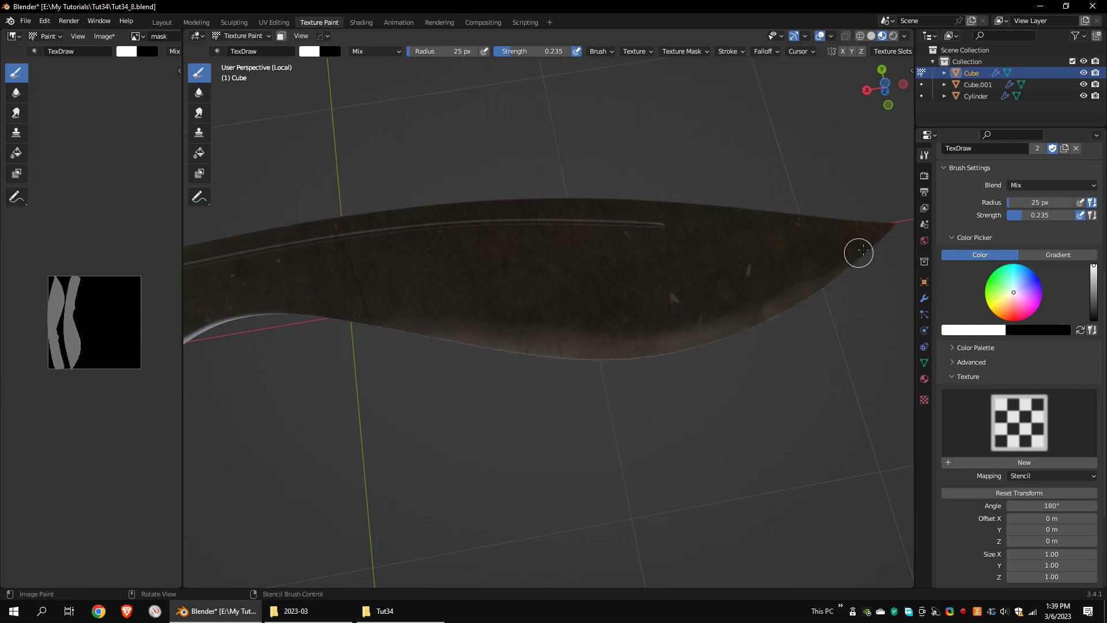
key("shift+f")
key("f")
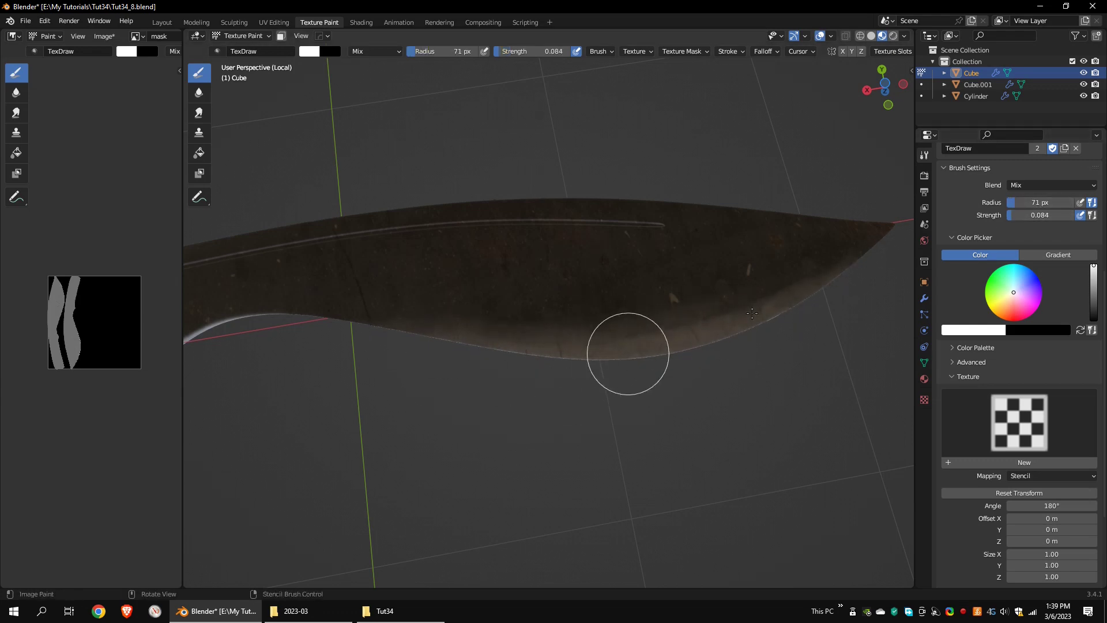
mouse_move(752, 313)
left_mouse_down()
mouse_move(837, 267)
mouse_move(638, 301)
left_mouse_up()
Save all painted images, return to the Shading workspace and save the project incrementally as Tut34_9.blend
scroll(667, 348, "down", 7)
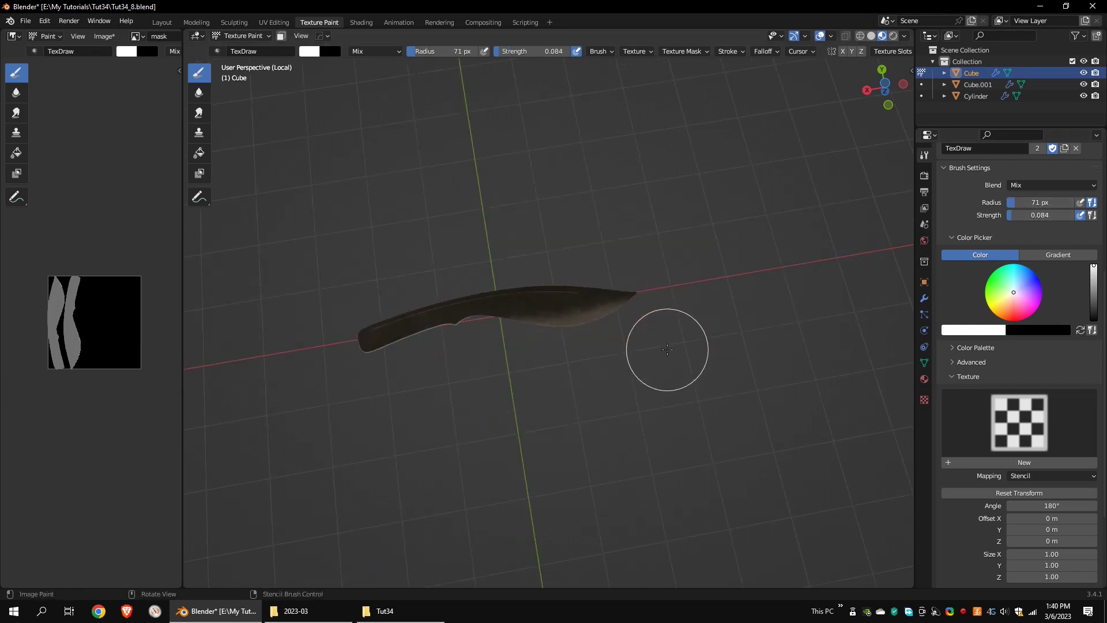
middle_click_drag(667, 349, 439, 409)
scroll(440, 410, "up", 5)
scroll(701, 400, "up", 2)
mouse_move(701, 400)
middle_mouse_down()
mouse_move(680, 386)
mouse_move(657, 404)
middle_mouse_up()
scroll(658, 404, "down", 3)
scroll(1047, 275, "up", 6)
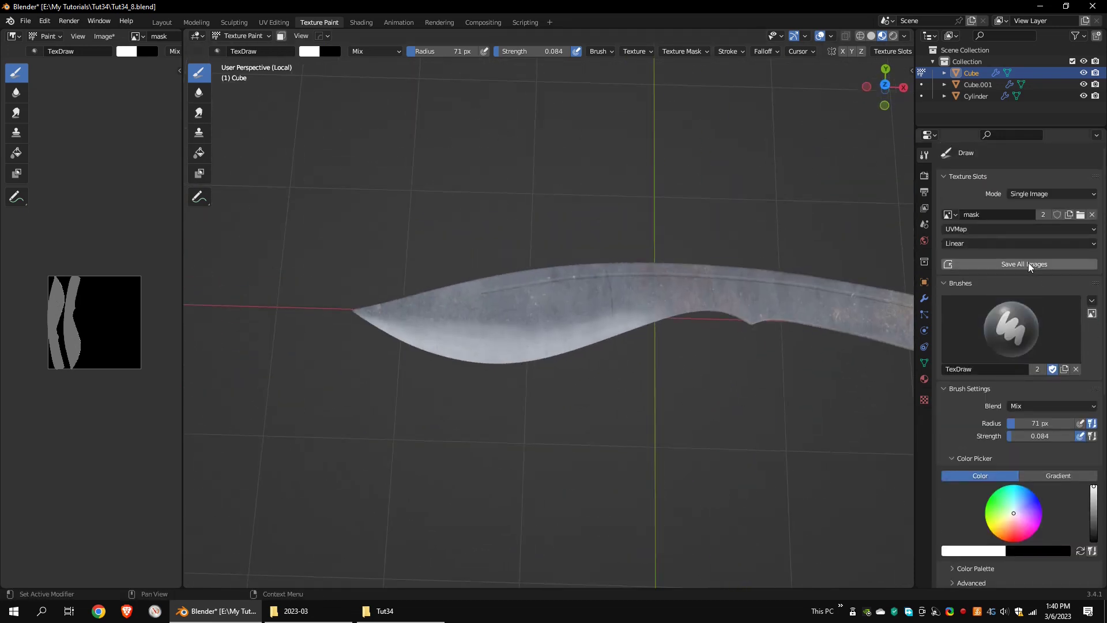
left_click(1029, 264)
mouse_move(845, 298)
middle_mouse_down()
mouse_move(837, 233)
mouse_move(825, 289)
middle_mouse_up()
left_click(368, 19)
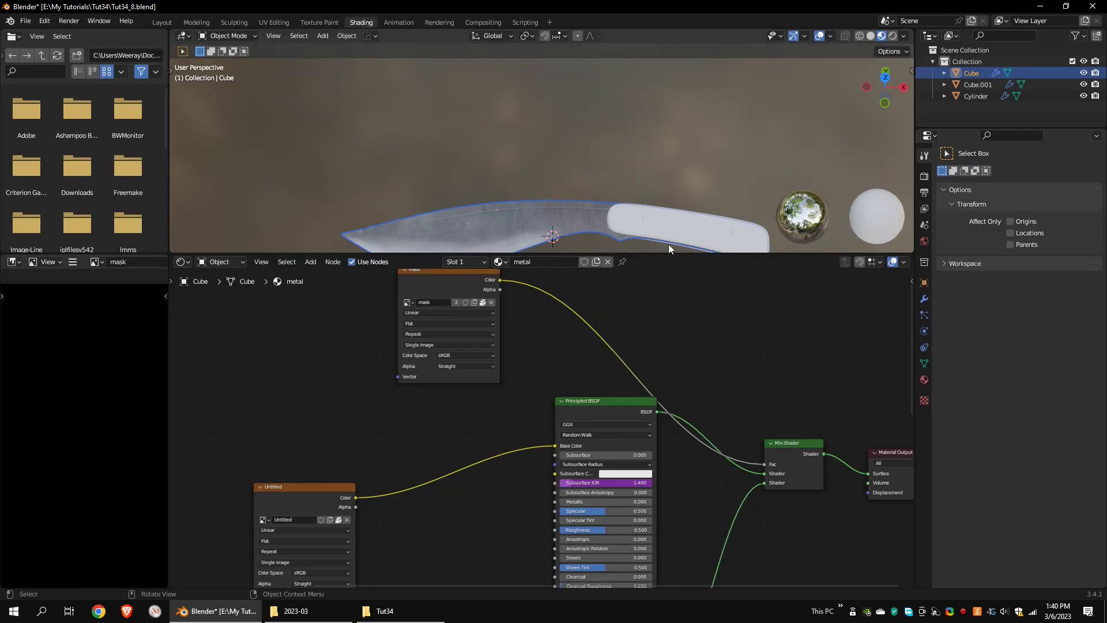
key("ctrl+alt+s")
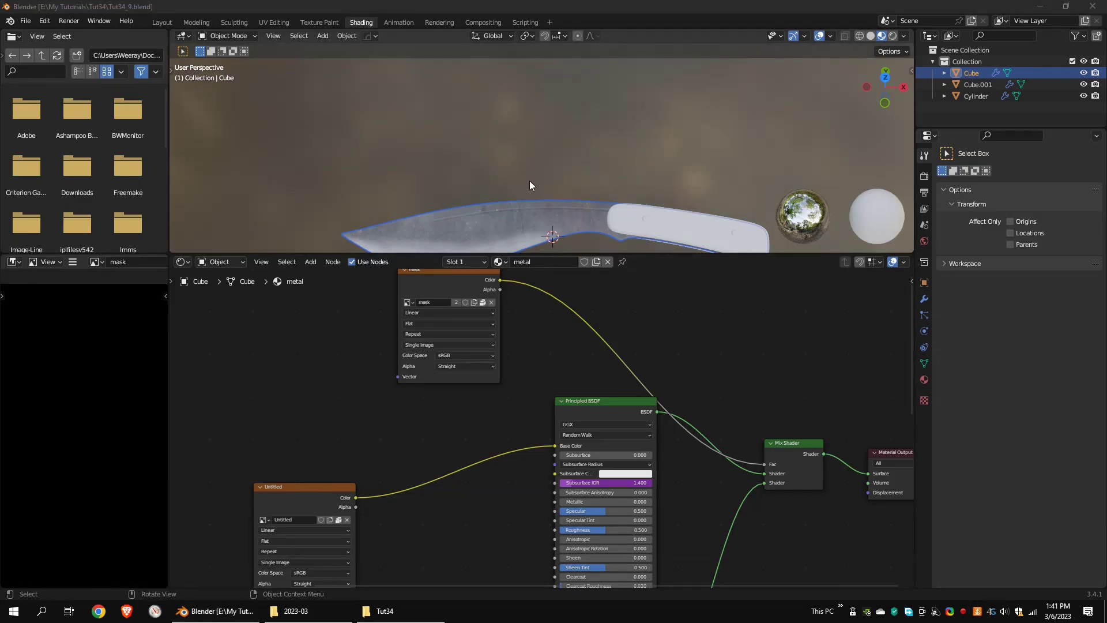
Set Metallic to 1.000 on both Principled BSDF nodes of the metal material
scroll(529, 181, "up", 5)
middle_click_drag(652, 157, 650, 176)
middle_click_drag(593, 200, 683, 146, "shift")
middle_click_drag(612, 349, 504, 364)
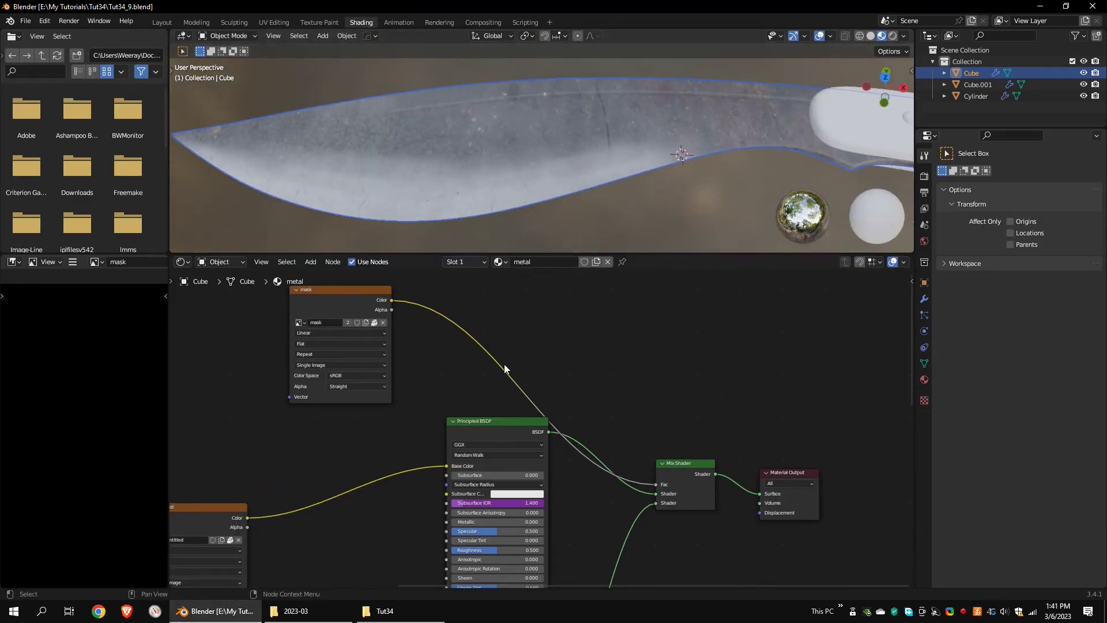
left_click_drag(369, 292, 377, 296)
scroll(558, 474, "down", 1)
middle_click_drag(477, 505, 555, 428)
left_click_drag(554, 428, 620, 429)
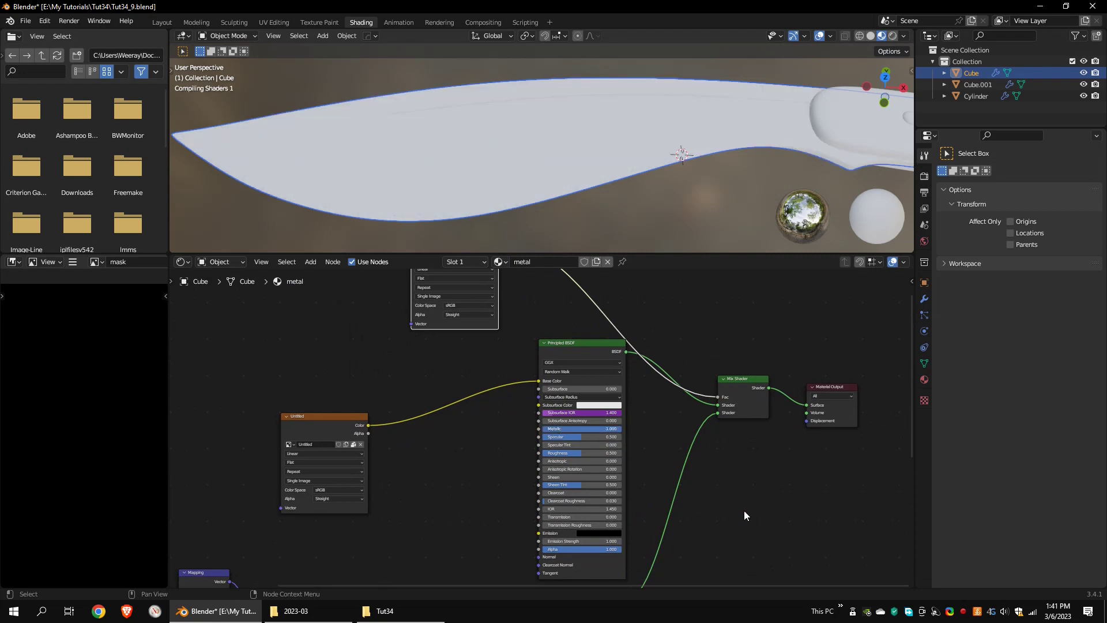
middle_click_drag(742, 516, 722, 339)
left_click_drag(552, 500, 620, 500)
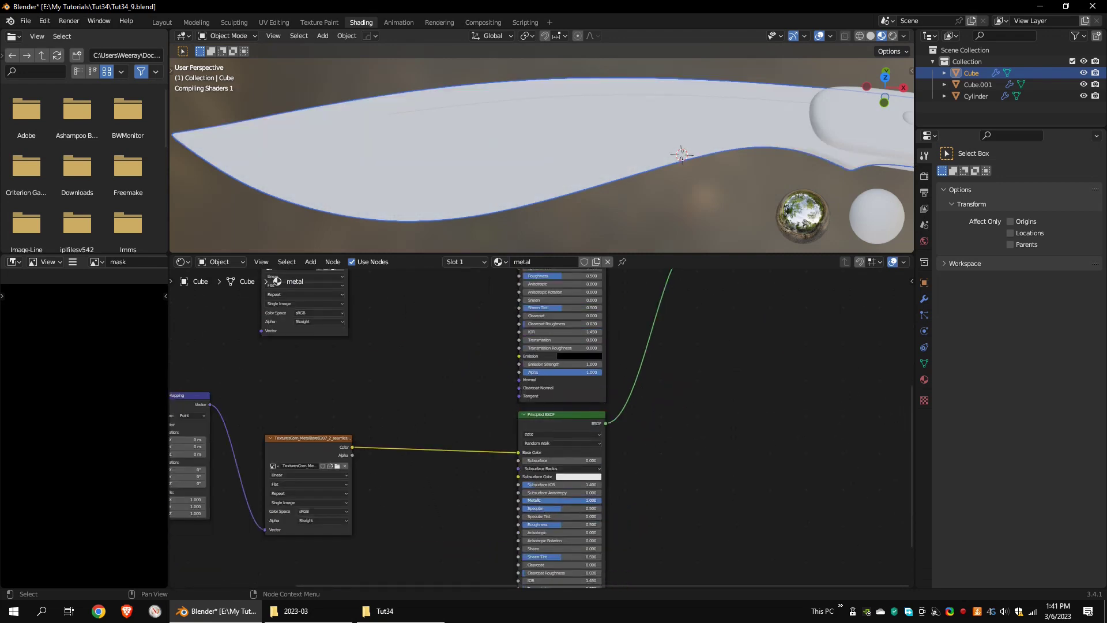
mouse_move(569, 201)
middle_mouse_down()
mouse_move(580, 191)
mouse_move(580, 210)
middle_mouse_up()
Insert a Mix Color node between the seamless metal texture's Color and the second Principled BSDF's Base Color, with blend mode Screen
middle_click_drag(414, 406, 532, 382)
left_click(449, 418)
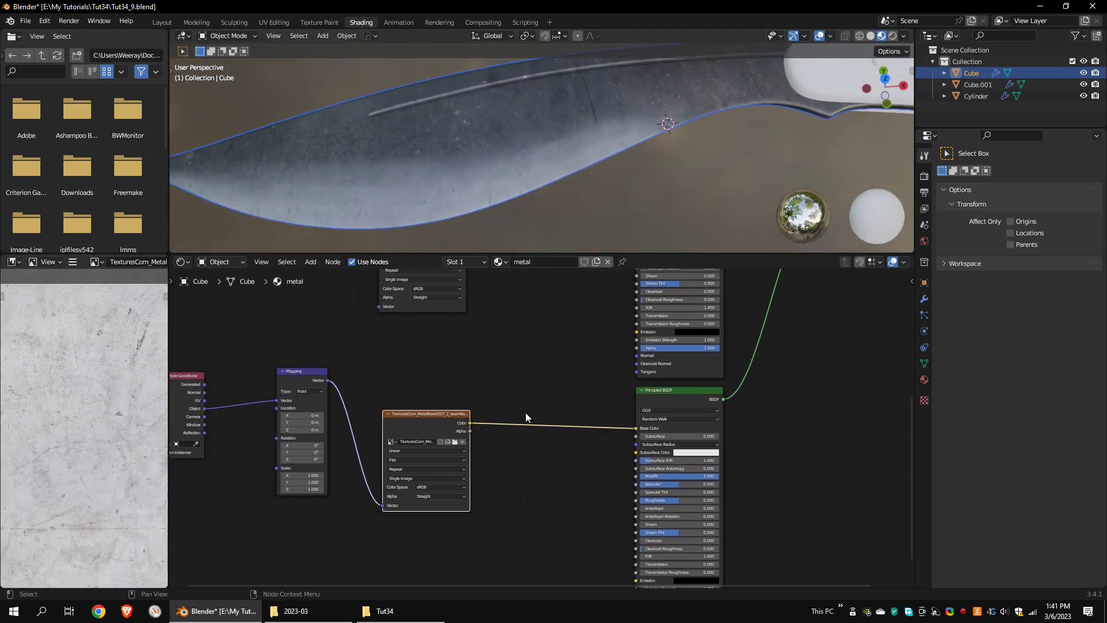
key("shift+a")
mouse_move(517, 425)
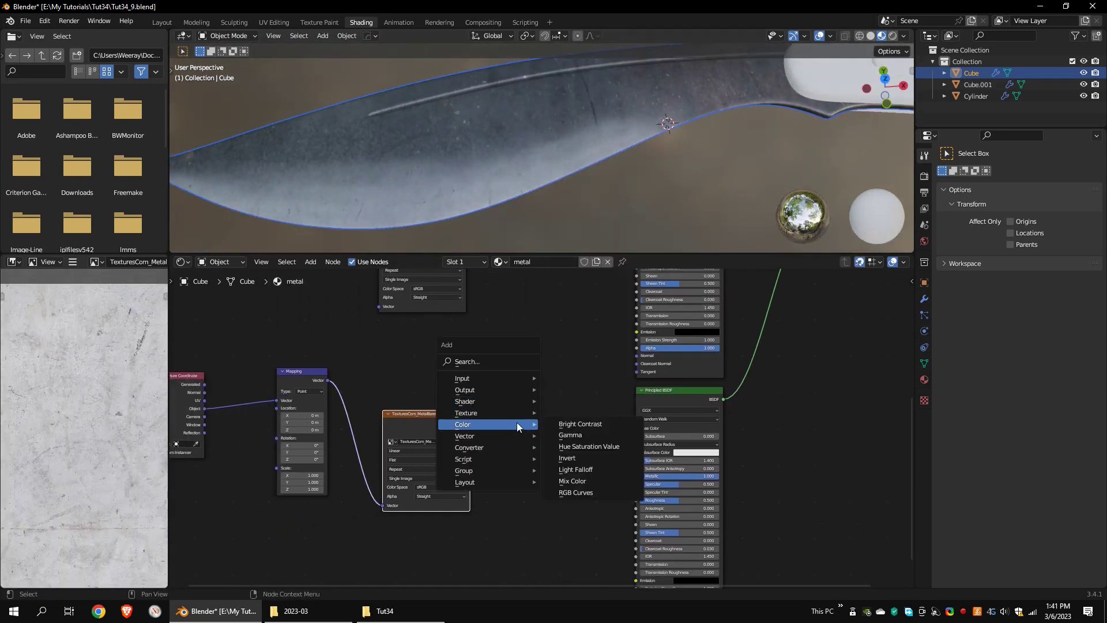
left_click(568, 481)
left_click(524, 421)
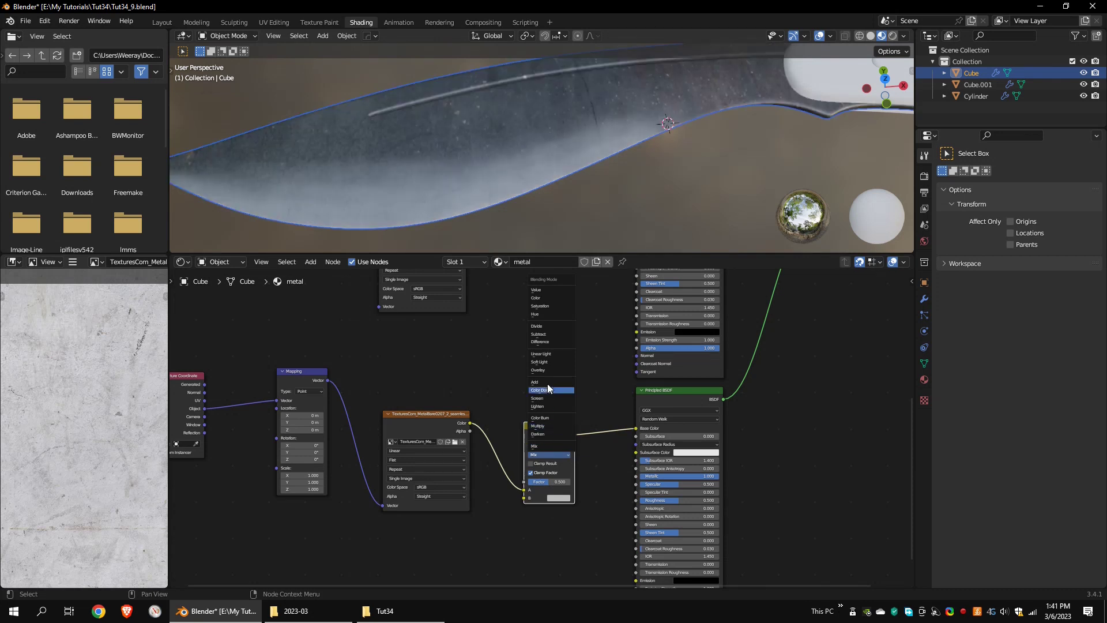
left_click(548, 398)
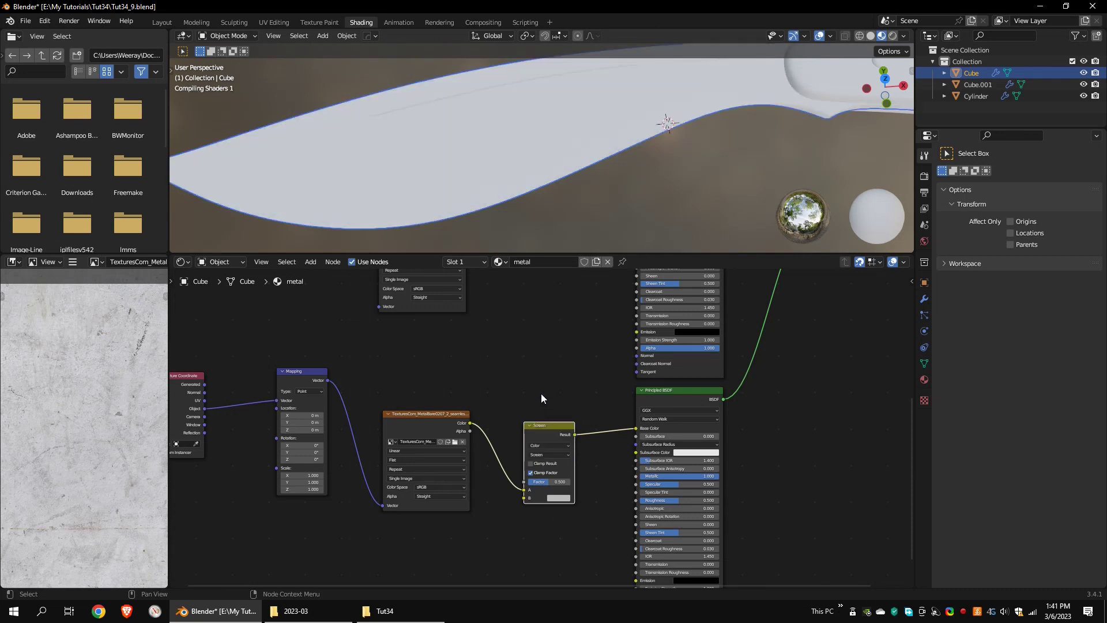
Adjust the brightness of the Screen node's B color, set its Factor to 1.000 and move the node up
left_click(558, 498)
left_click_drag(610, 394, 610, 412)
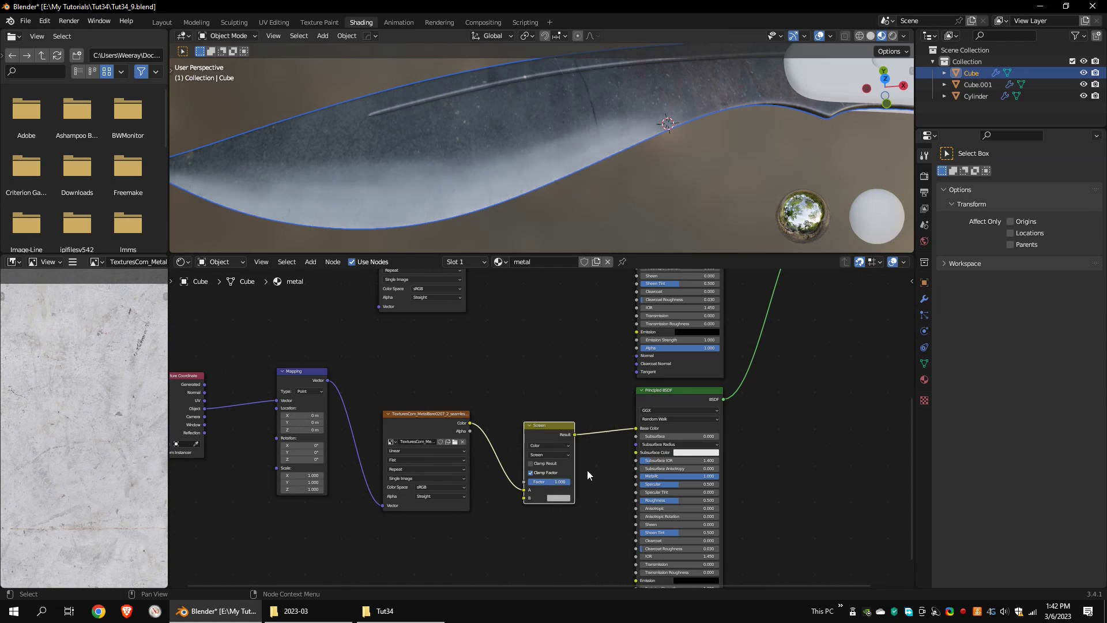
middle_click_drag(543, 378, 536, 319)
left_click_drag(535, 365, 521, 307)
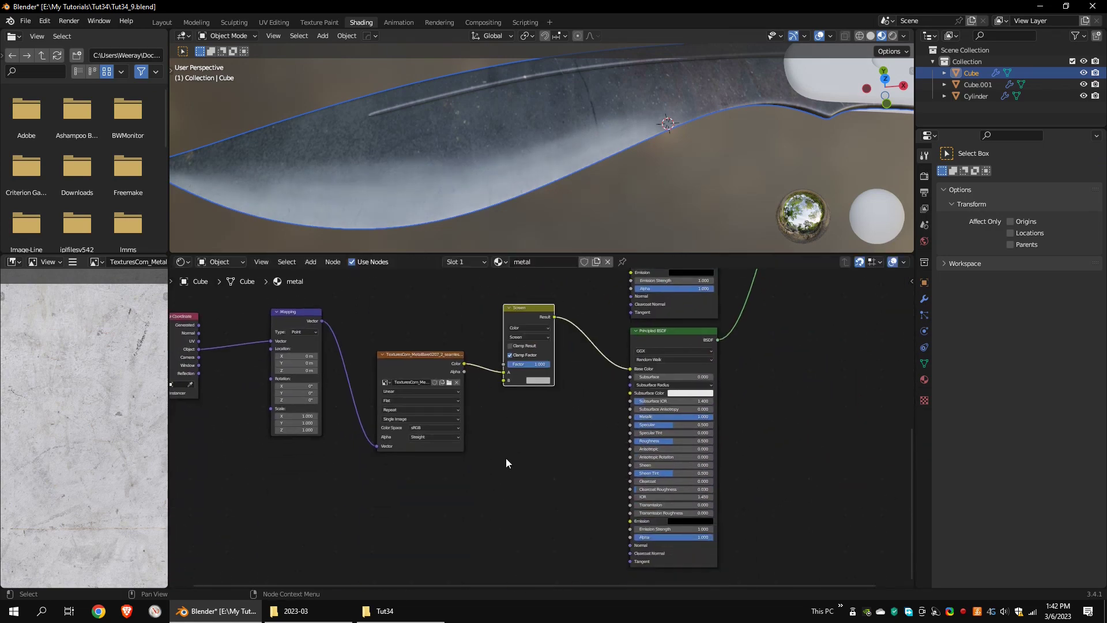
Add a flipped white-to-black ColorRamp between the seamless metal texture's Color and the second Principled BSDF's Roughness
key("shift+a")
mouse_move(506, 462)
mouse_move(490, 482)
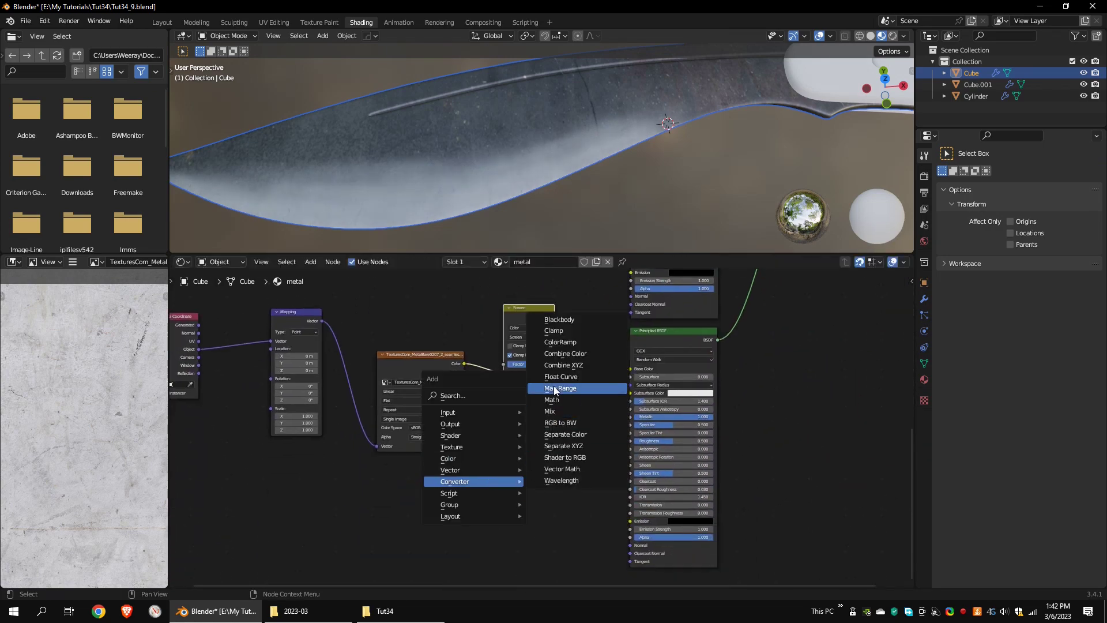
left_click(562, 341)
left_click(522, 415)
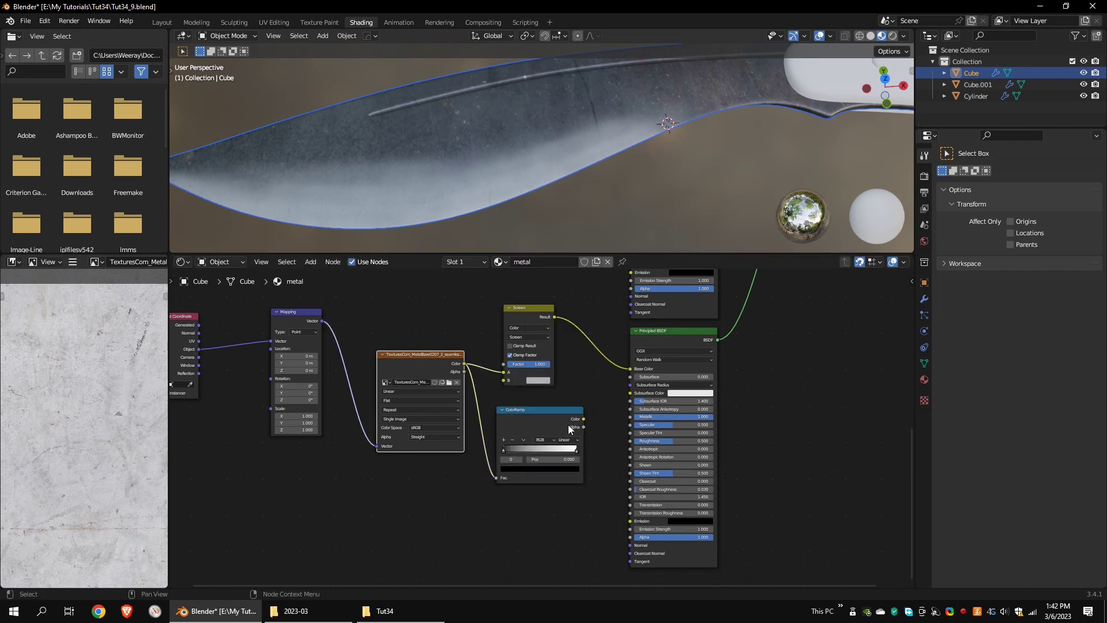
left_click_drag(584, 420, 529, 449)
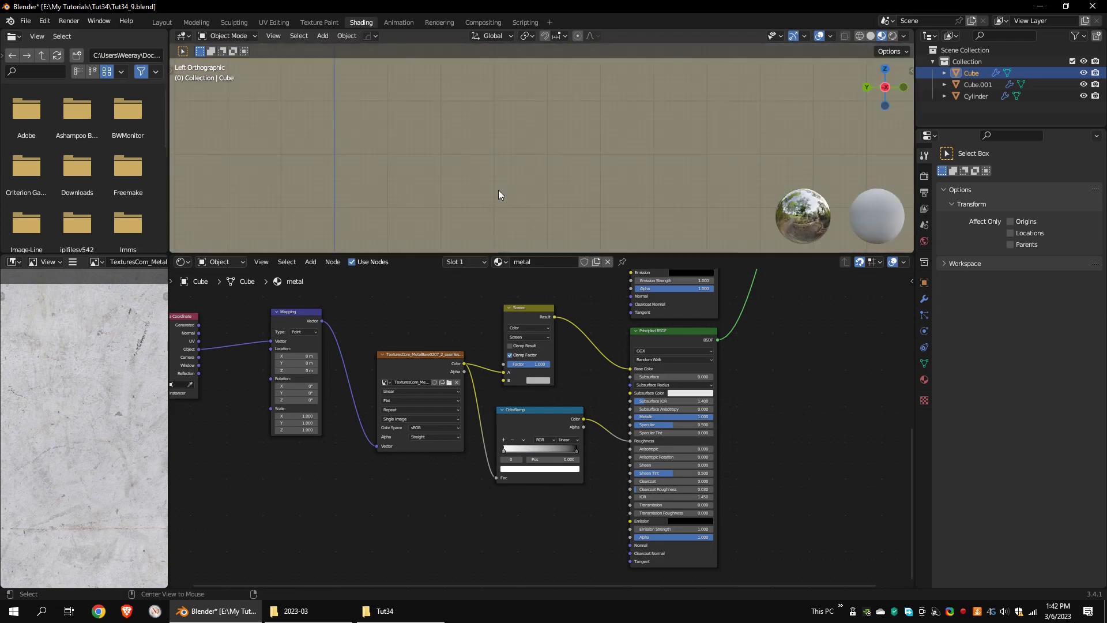
Adjust the positions of the black and white stops on the ColorRamp feeding the second Principled BSDF's Roughness
left_click_drag(574, 448, 547, 449)
left_click_drag(505, 450, 562, 450)
middle_click_drag(646, 144, 634, 202)
left_click_drag(562, 450, 569, 449)
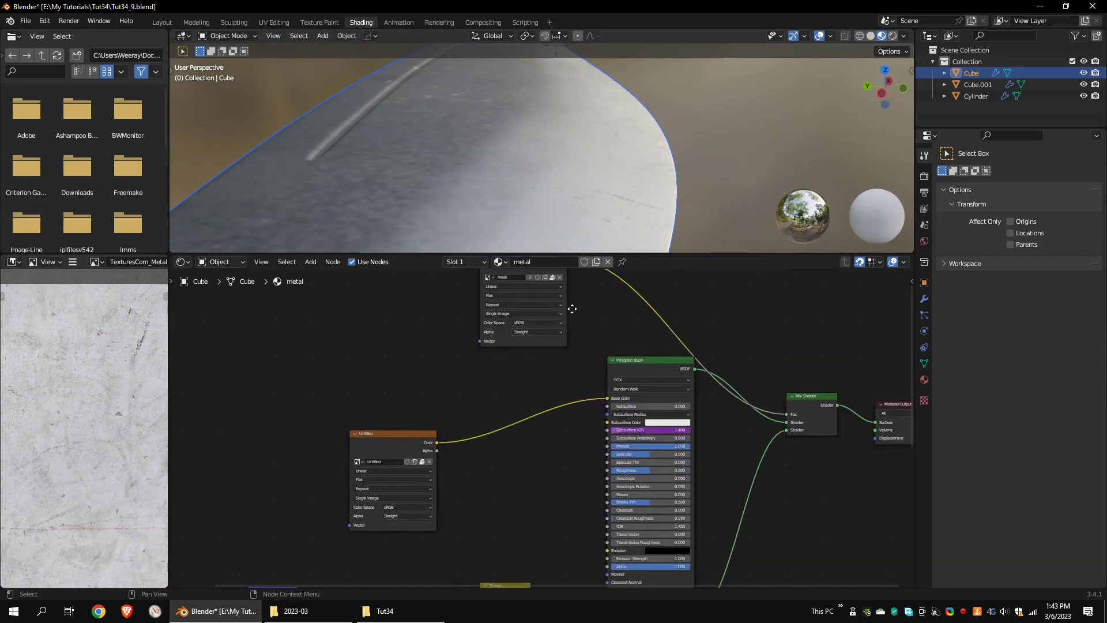
Add a white-to-black ColorRamp between the stencil-painted image's Color and the first Principled BSDF's Roughness, with the black stop at 0.268
left_click_drag(369, 436, 364, 354)
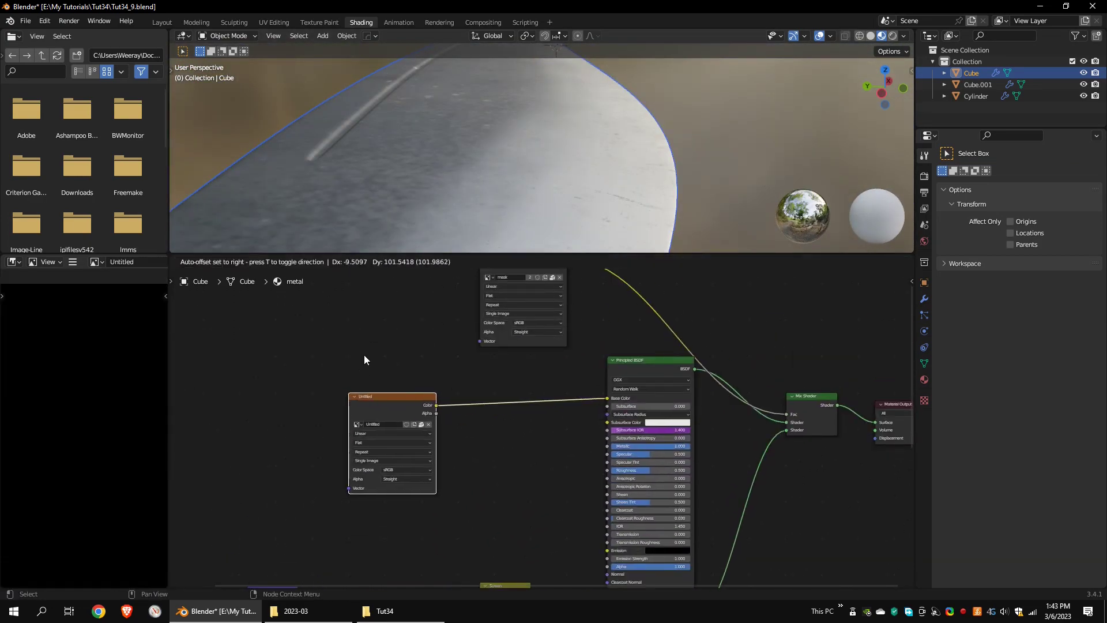
key("shift+a")
mouse_move(442, 444)
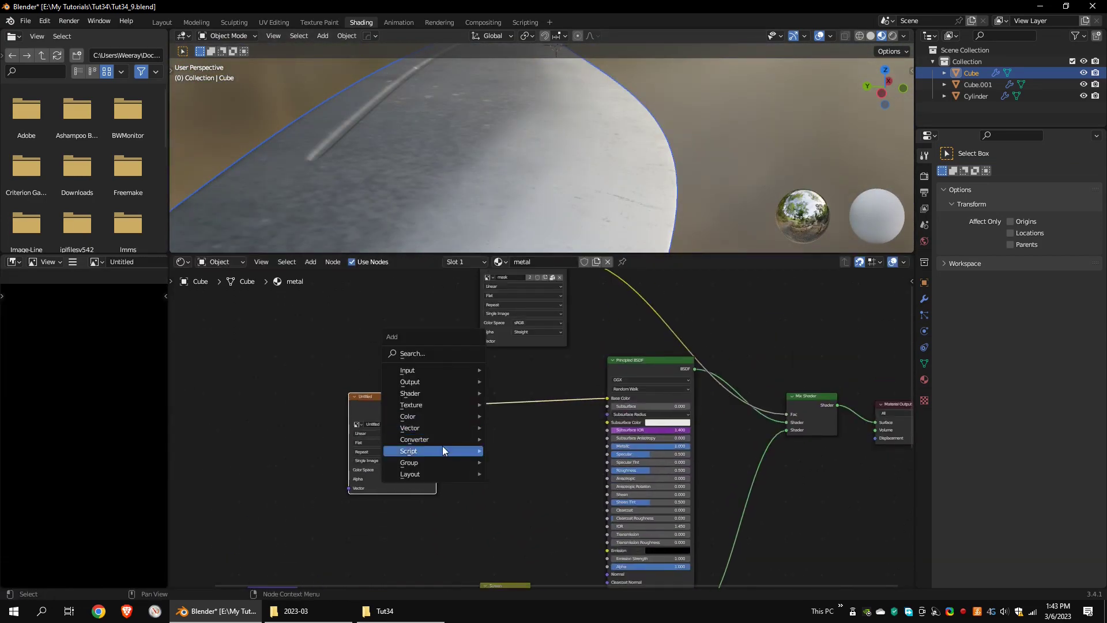
left_click(520, 348)
left_click(474, 466)
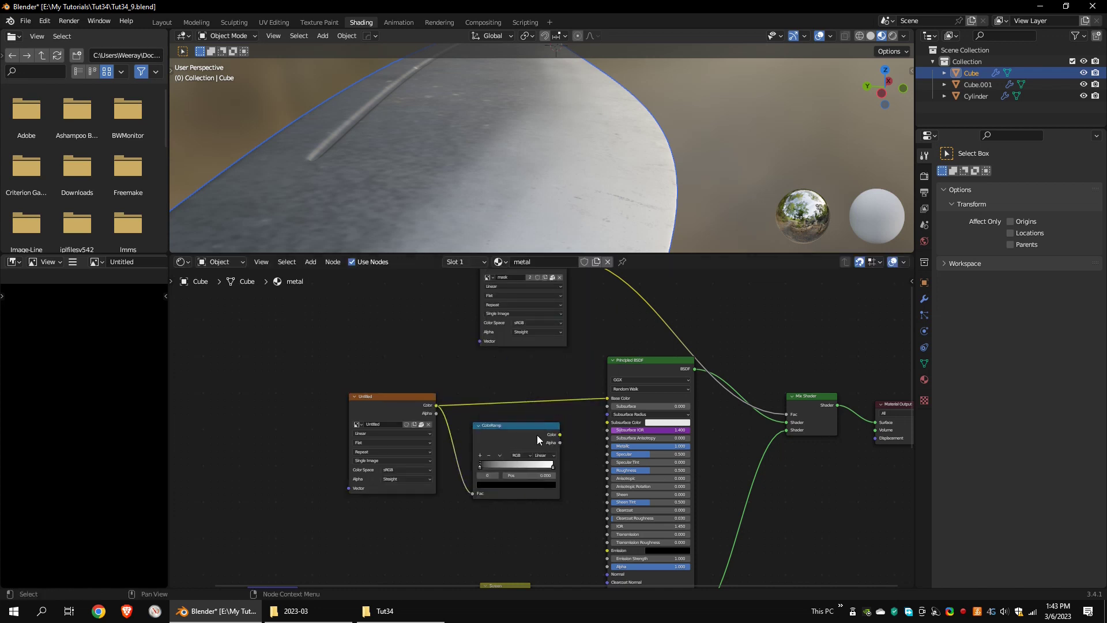
left_click_drag(605, 477, 607, 470)
left_click_drag(480, 466, 546, 464)
left_click_drag(552, 464, 499, 466)
middle_click_drag(577, 192, 534, 308)
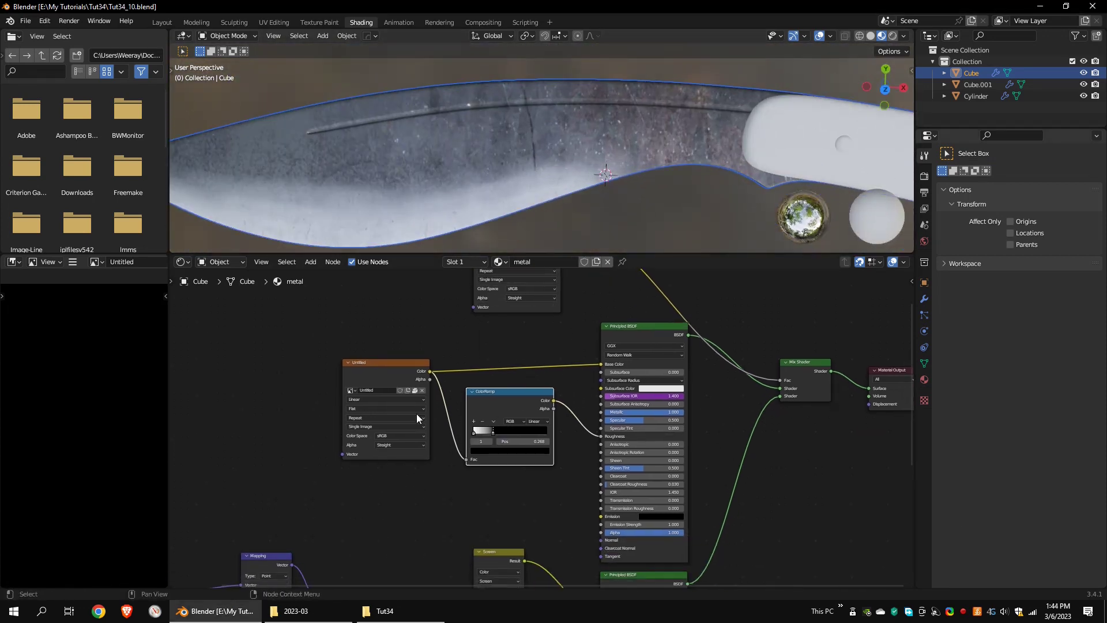
Add a Bump node from the stencil-painted image's Color to the first Principled BSDF's Normal, with Strength 0.083
key("shift+a")
mouse_move(344, 444)
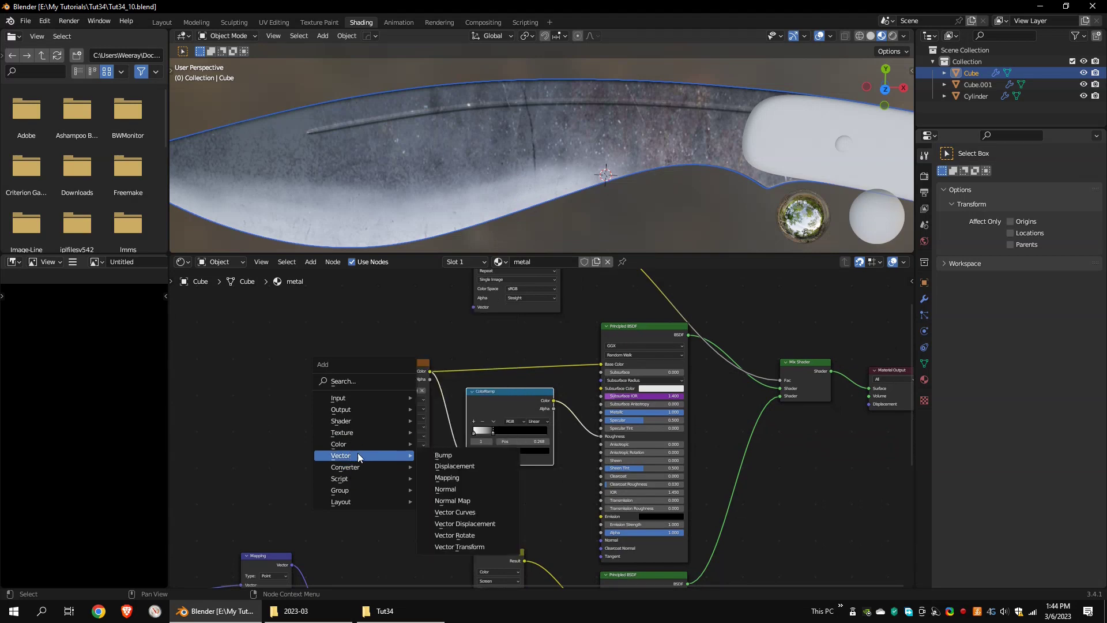
left_click(455, 455)
left_click(497, 478)
middle_click_drag(558, 481, 560, 442)
left_click_drag(432, 332, 506, 484)
scroll(548, 456, "up", 2)
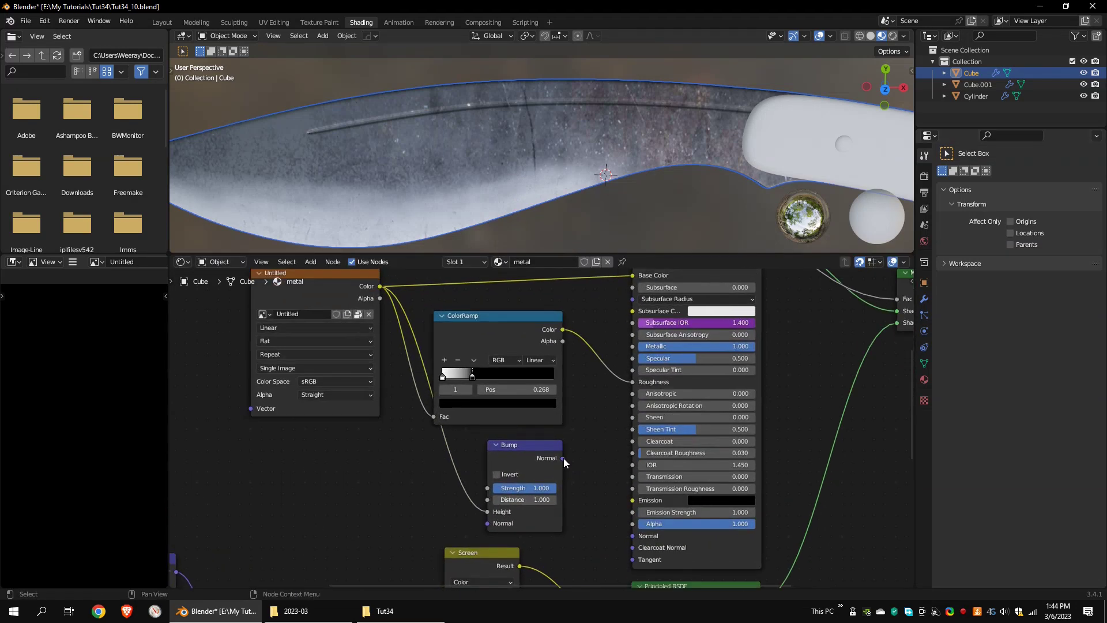
left_click_drag(634, 535, 632, 535)
left_click_drag(525, 488, 498, 488)
middle_click_drag(692, 144, 518, 122)
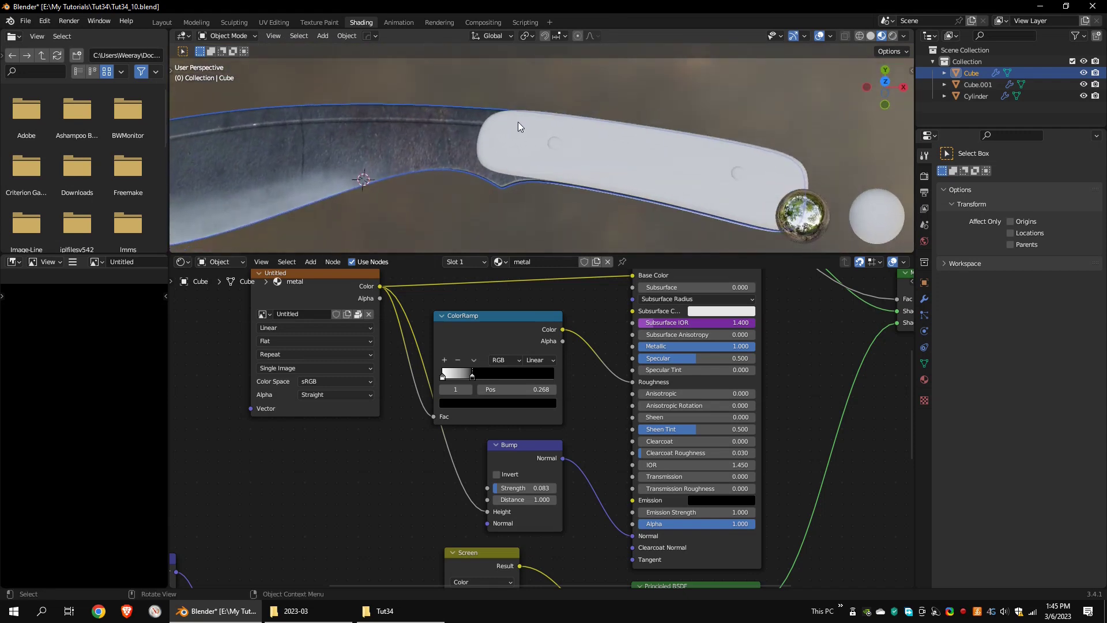
Switch to texture painting on the blade with the mask image as the canvas and a brush radius of 42 px
scroll(545, 96, "down", 4)
middle_click_drag(451, 181, 441, 181)
middle_click_drag(441, 181, 512, 165, "shift")
scroll(512, 166, "up", 2)
left_click(319, 22)
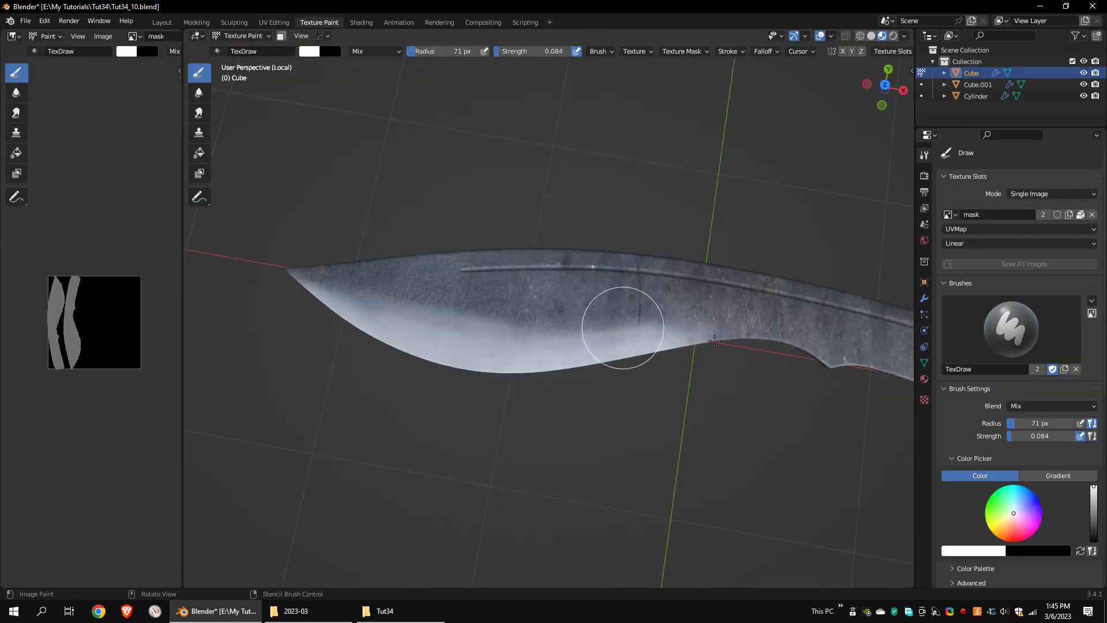
scroll(1094, 334, "down", 2)
scroll(1072, 332, "down", 3)
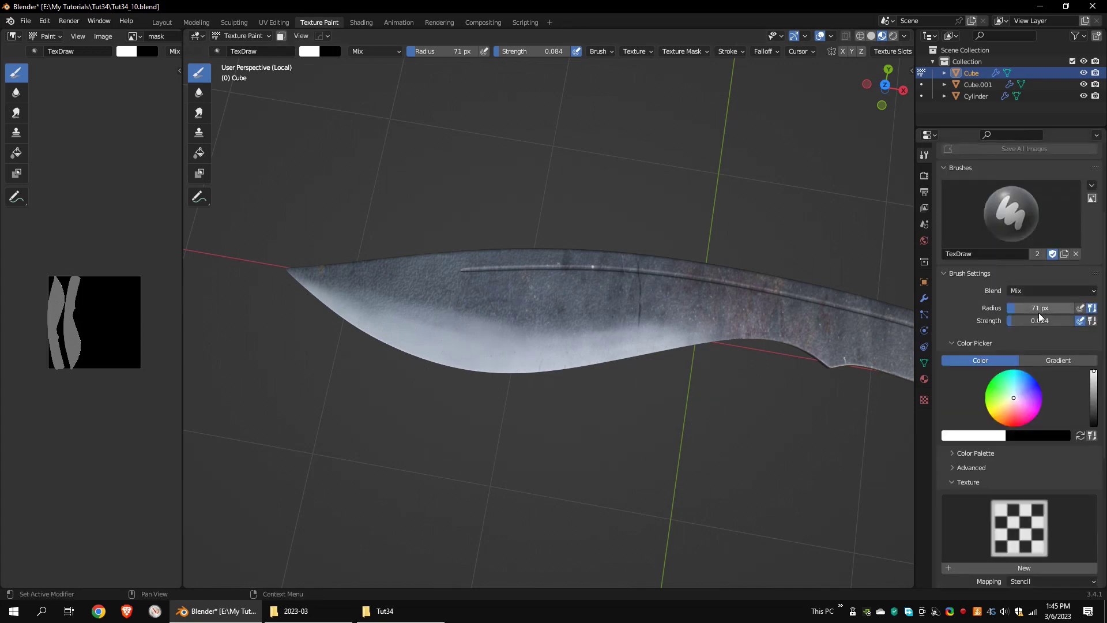
scroll(1091, 364, "up", 5)
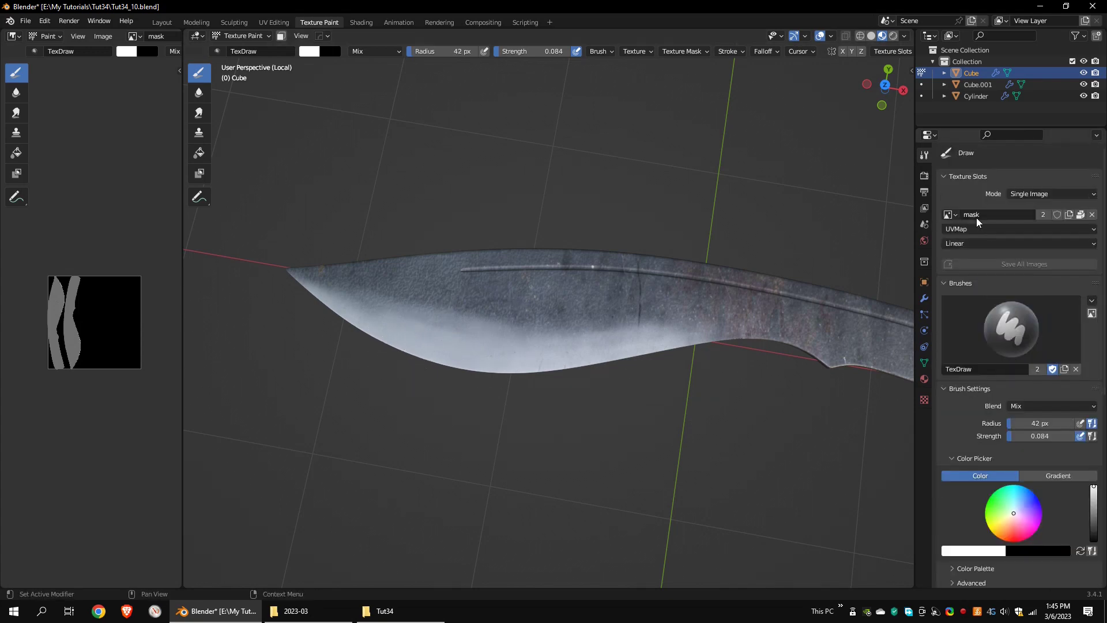
left_click(949, 215)
left_click(848, 231)
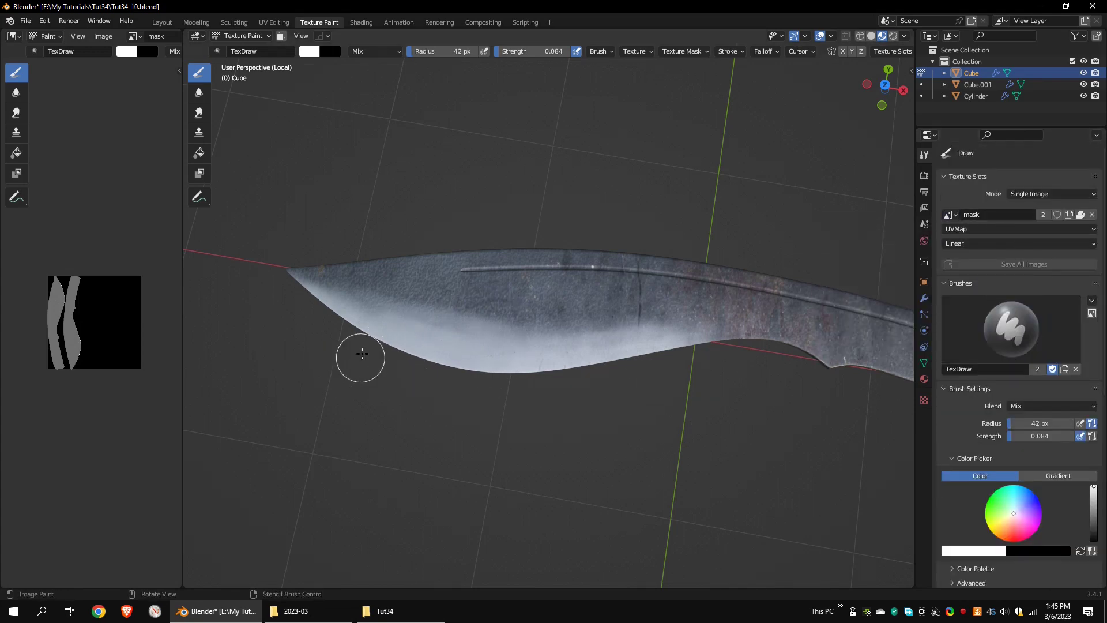
Paint more white into the mask along the cutting edge near the blade's tip and save all images
left_click_drag(393, 327, 359, 307)
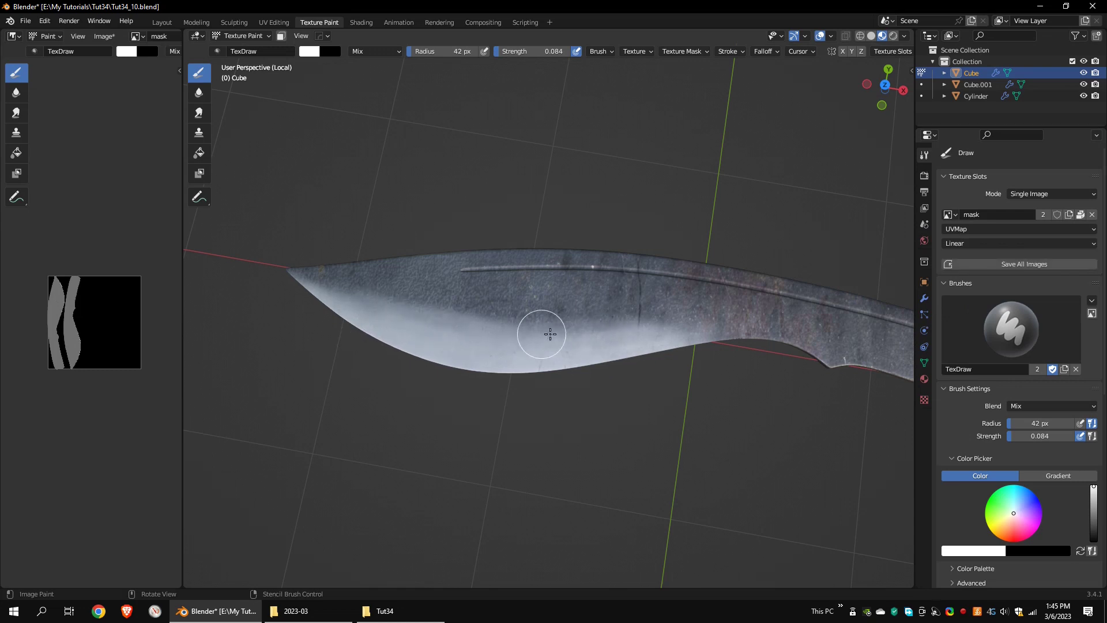
middle_click_drag(671, 334, 633, 276)
scroll(642, 378, "down", 4)
scroll(643, 378, "up", 2)
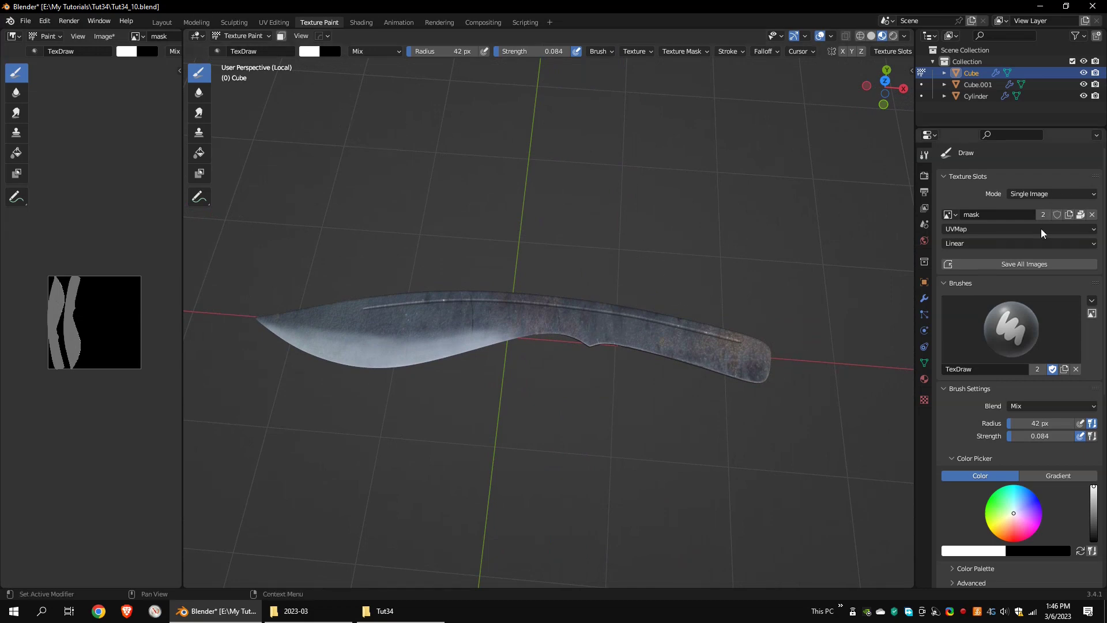
left_click(1037, 263)
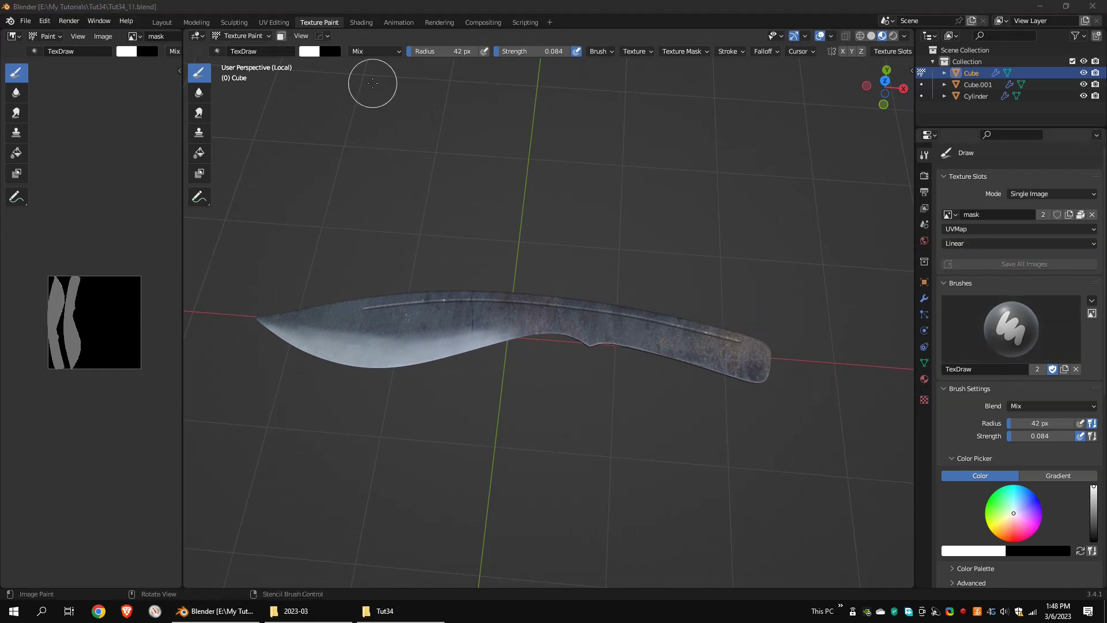
Select the knife handle in the Shading workspace and replace its BaseMat material with a new one named wood
left_click(361, 22)
left_click(740, 143)
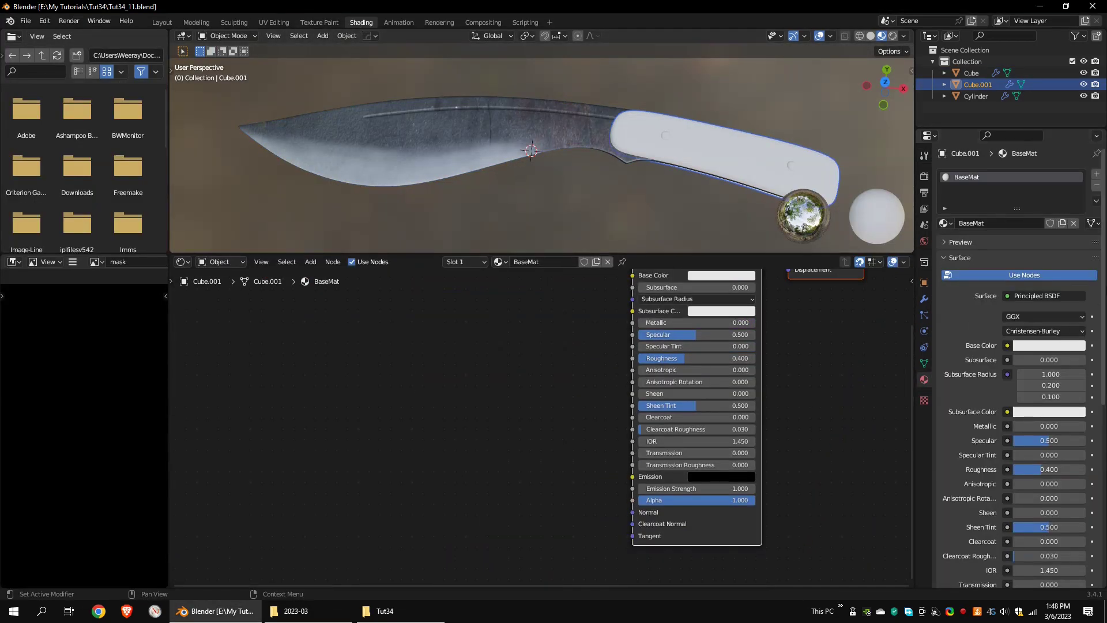
left_click(1099, 187)
left_click(1050, 224)
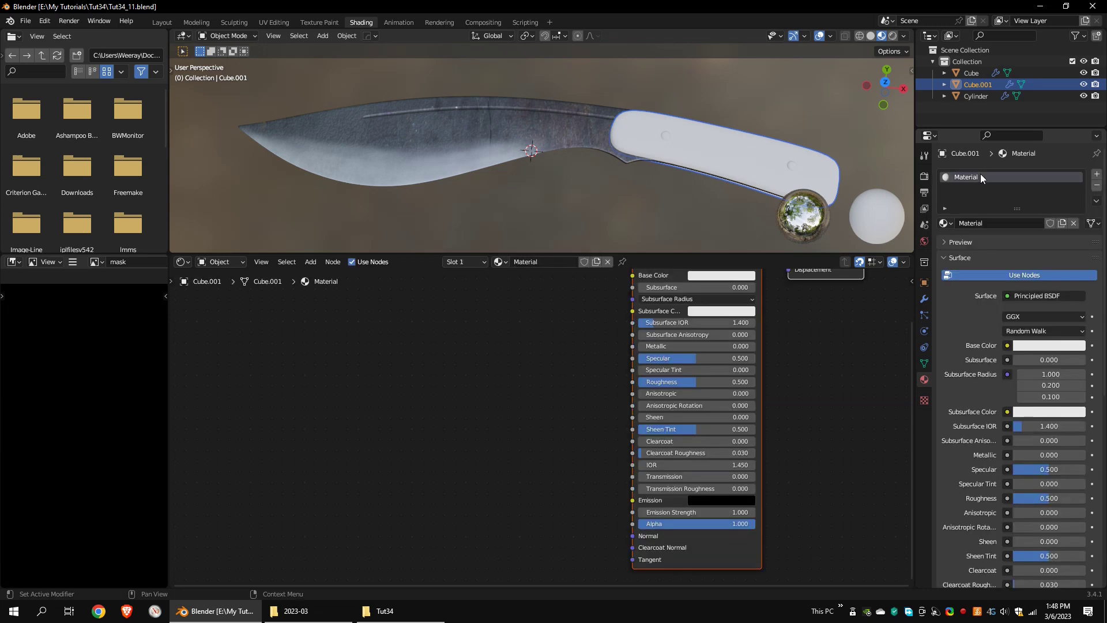
middle_click_drag(670, 182, 683, 143)
Add an Image Texture node to the wood material and connect its Color to the Principled BSDF's Base Color
scroll(604, 331, "down", 3)
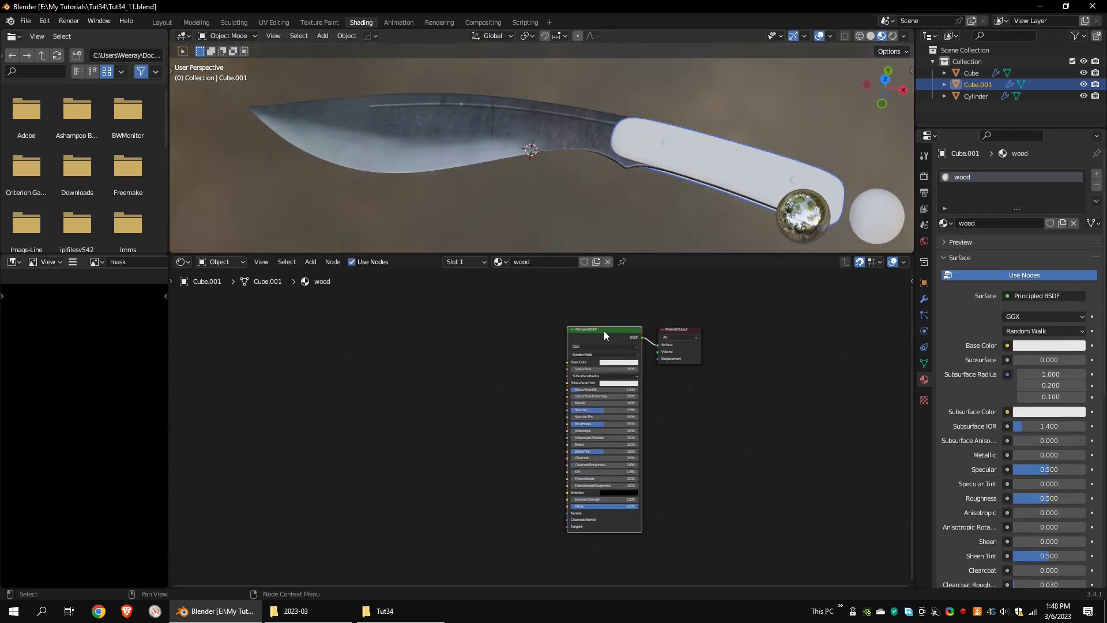
key("shift+a")
mouse_move(322, 378)
left_click(420, 452)
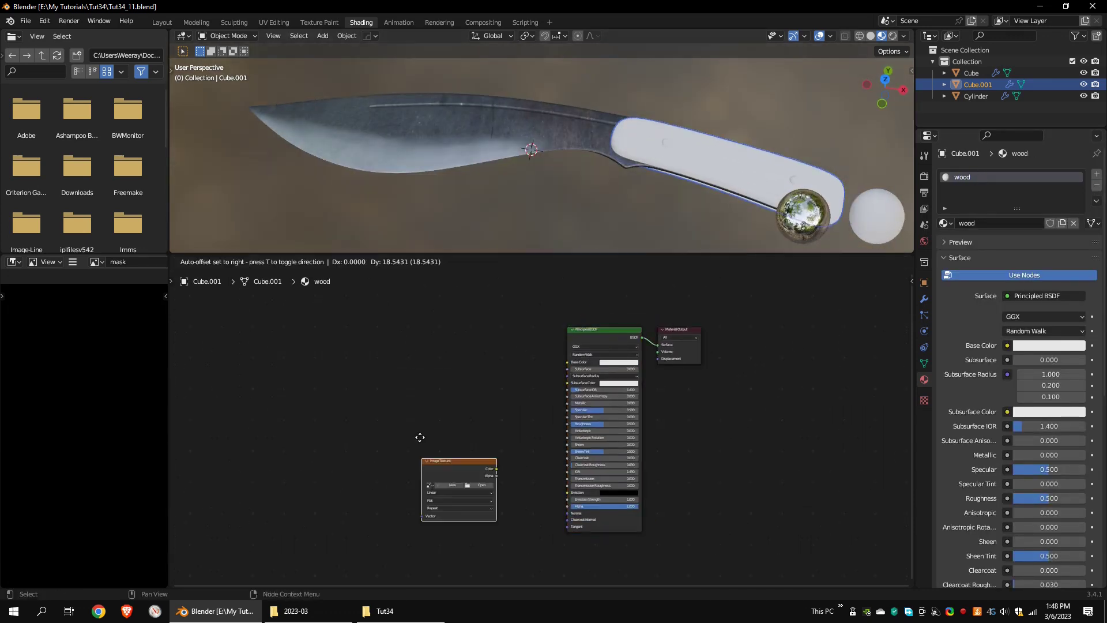
left_click(404, 326)
left_click_drag(573, 365, 570, 363)
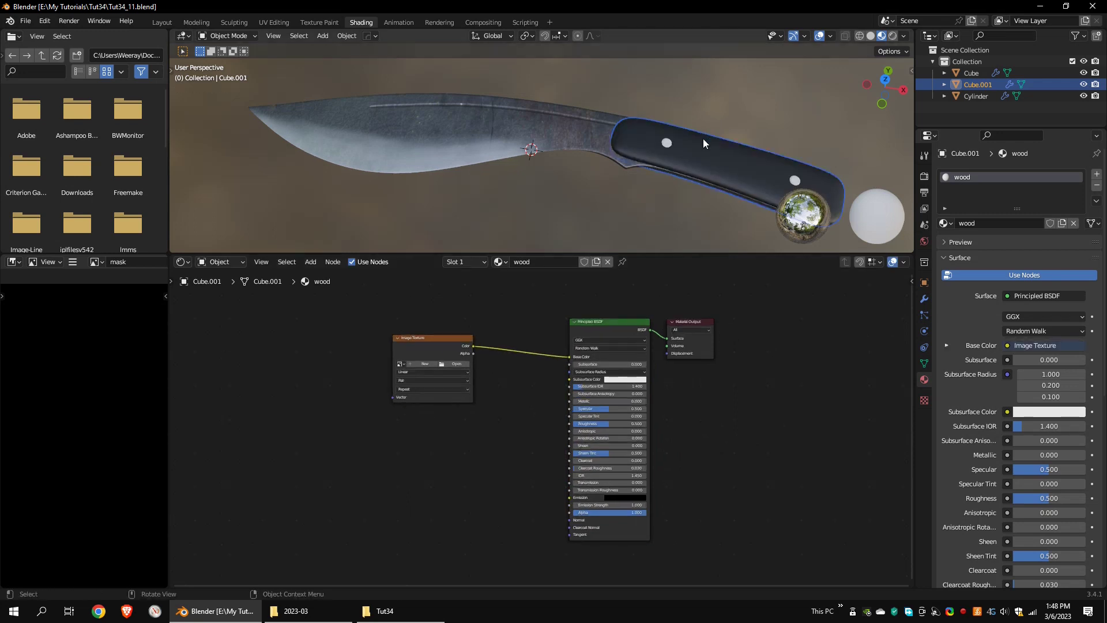
Create a new blank black image in the wood material's Image Texture node
middle_click_drag(703, 139, 692, 184)
scroll(398, 354, "up", 2)
left_click(397, 348)
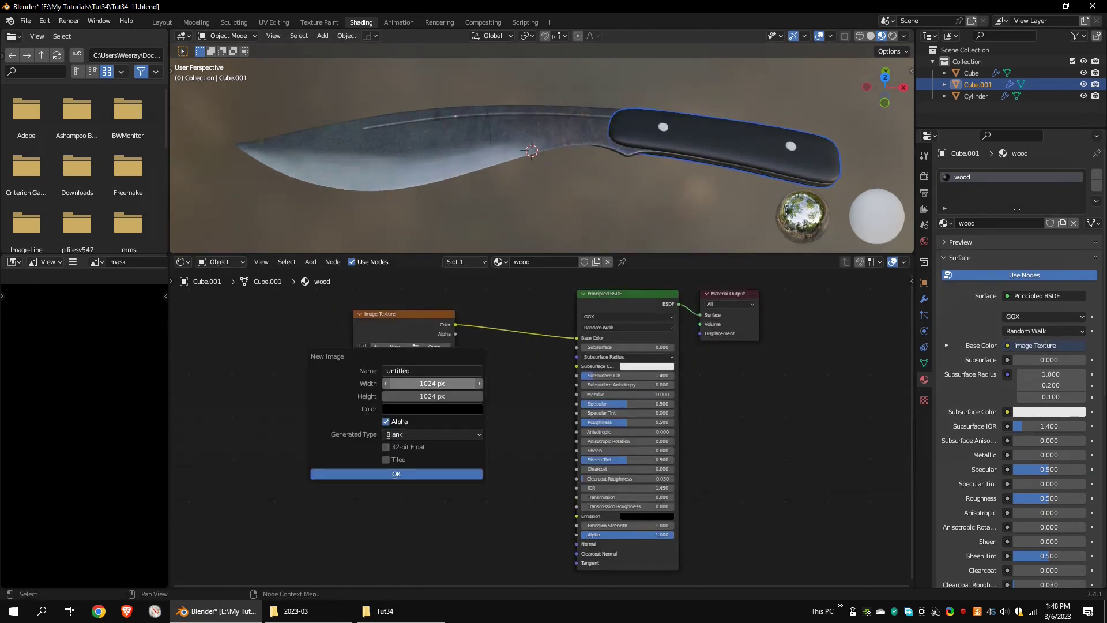
left_click(422, 384)
left_click(417, 505)
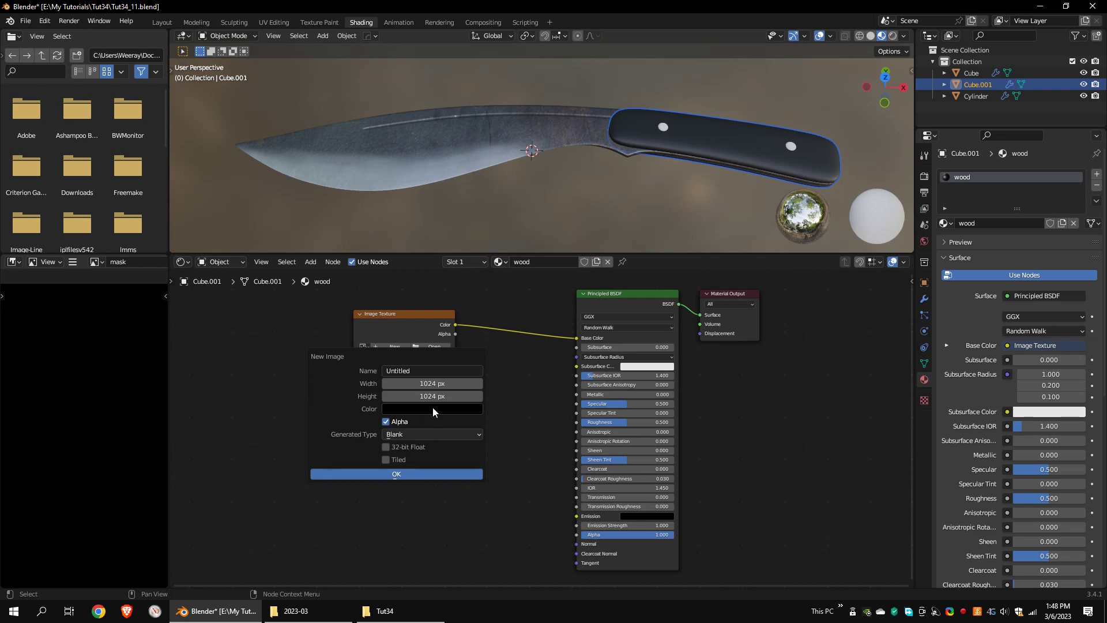
left_click_drag(434, 383, 433, 396)
left_click(416, 474)
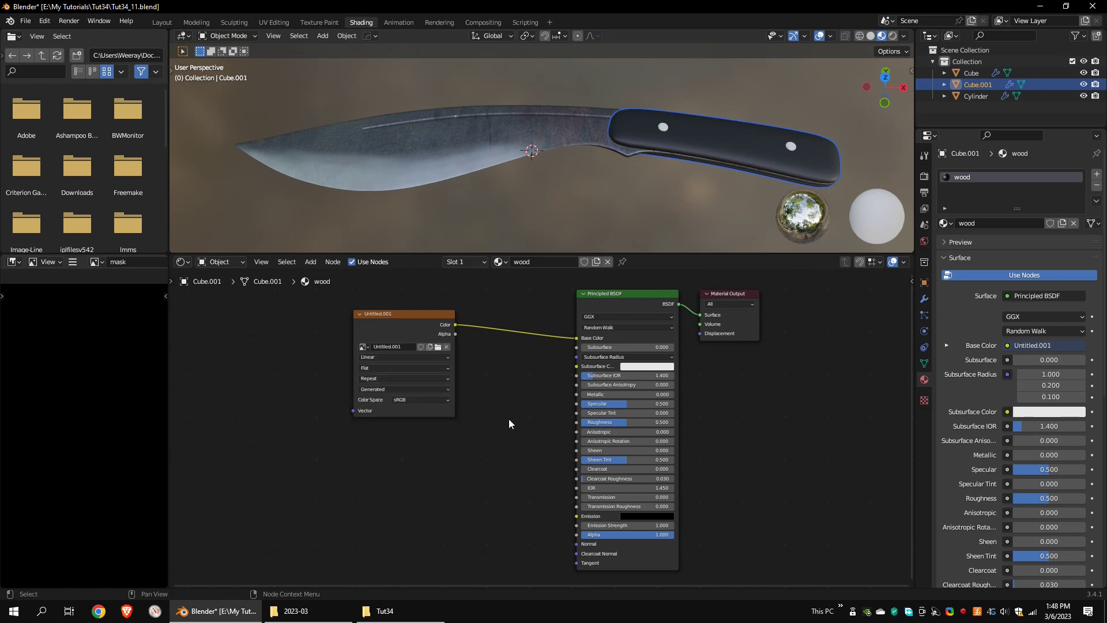
Return to texture painting on the handle and set Untitled.001 as the image to paint on
middle_click_drag(640, 236, 674, 196)
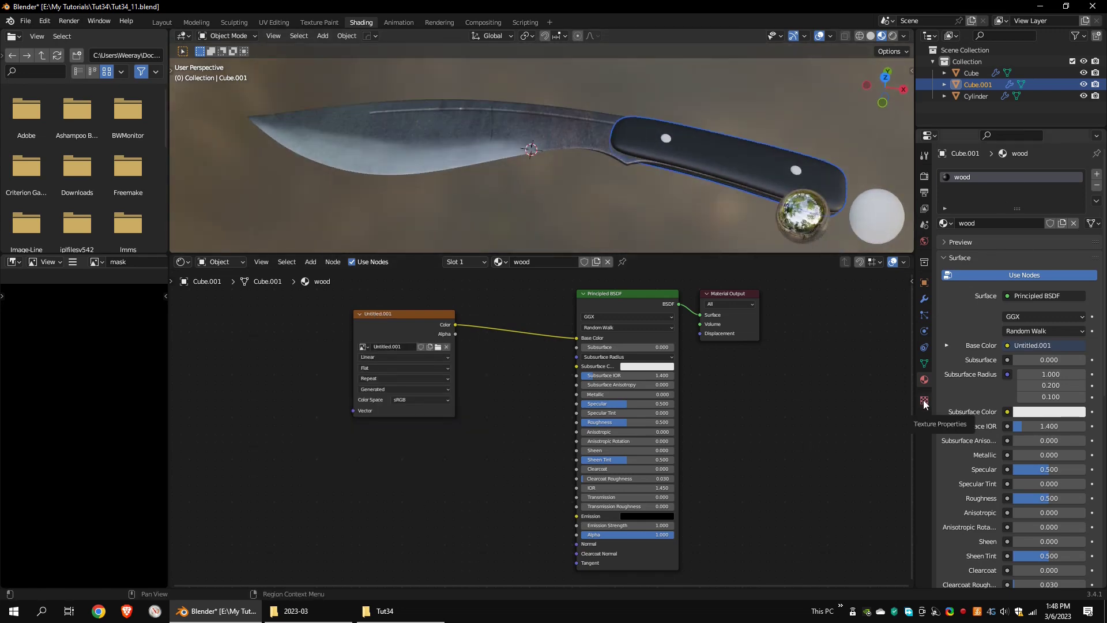
key("ctrl+Page_Up")
left_click(949, 214)
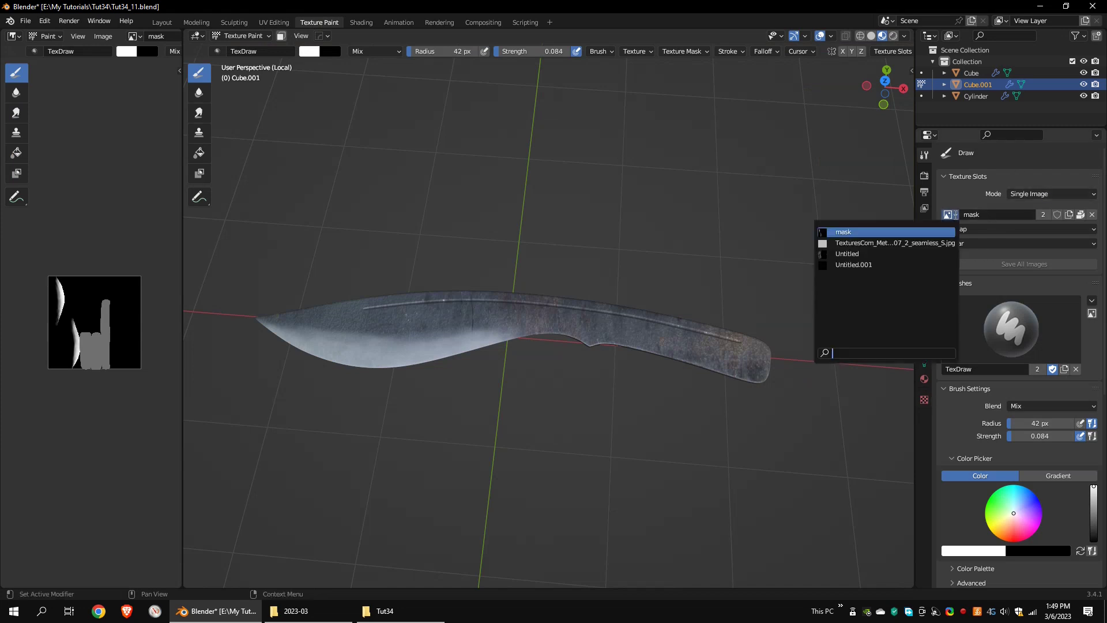
left_click(891, 263)
Create a new brush texture and load the seamless TexturesCom wood image into it
mouse_move(1104, 264)
left_mouse_down()
mouse_move(1105, 539)
mouse_move(899, 435)
mouse_move(1058, 477)
left_mouse_up()
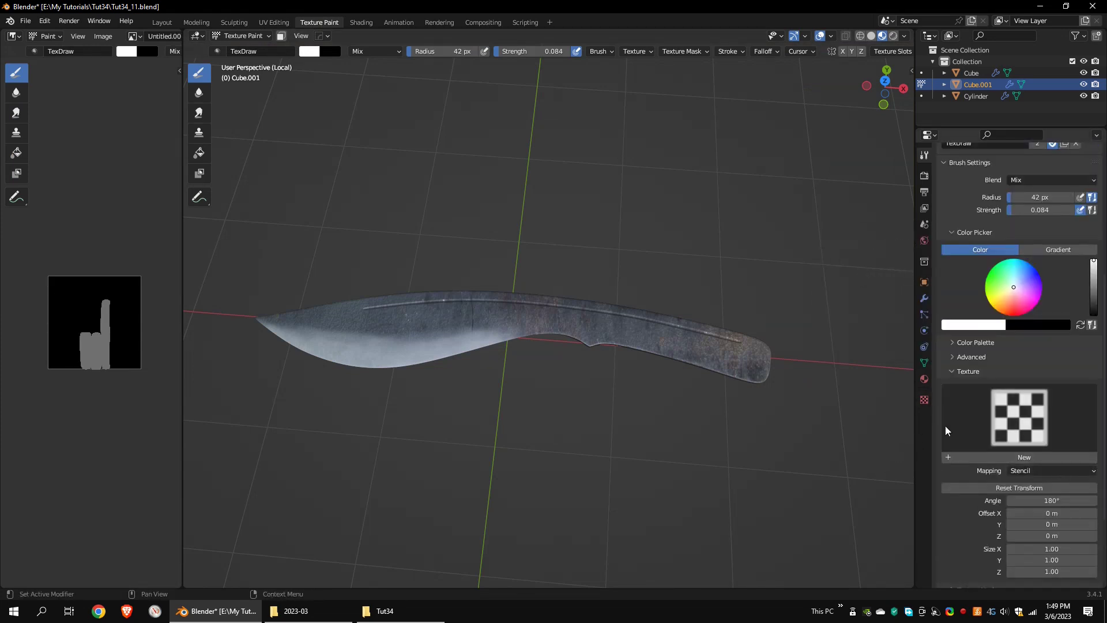
left_click(979, 421)
left_click(925, 399)
left_click(972, 191)
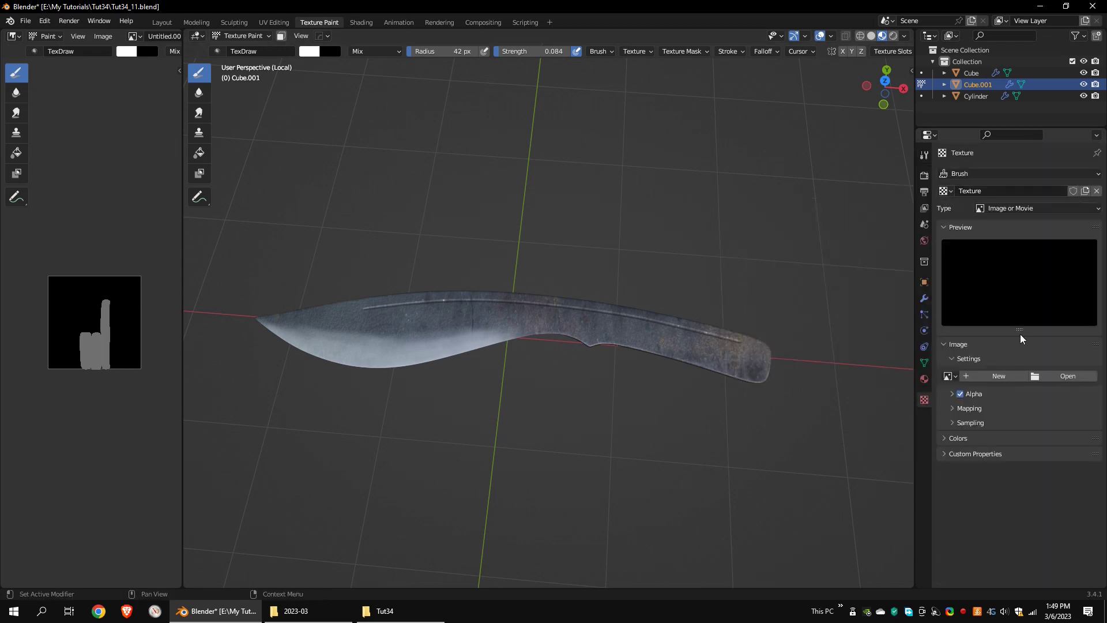
left_click(1060, 378)
double_click(462, 190)
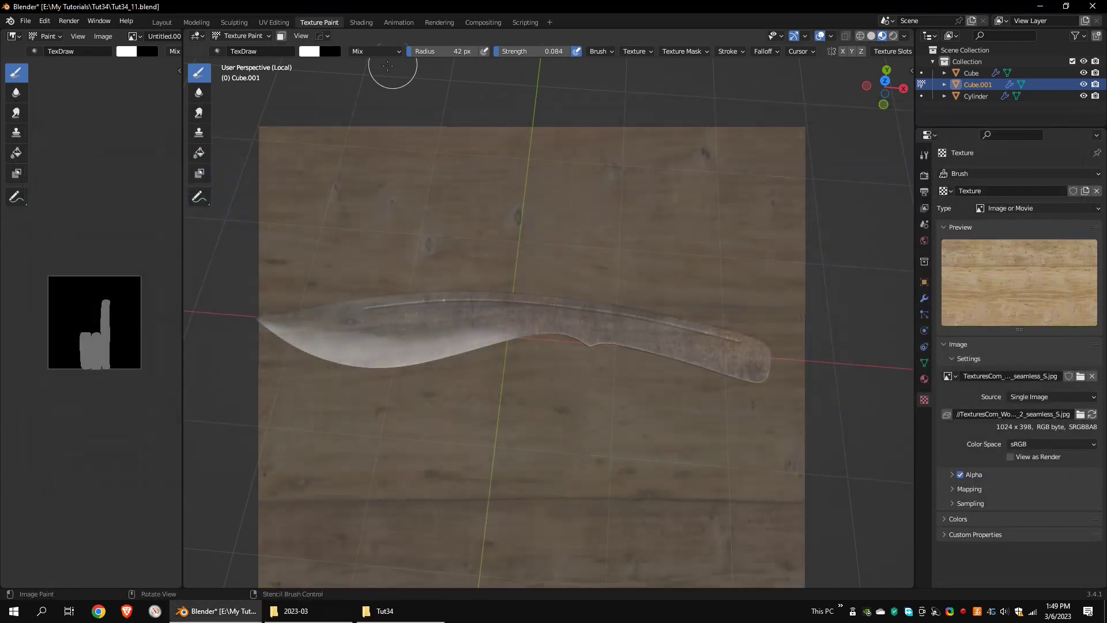
Leave the blade's local view and isolate the handle in its own local view
left_click(301, 35)
mouse_move(341, 136)
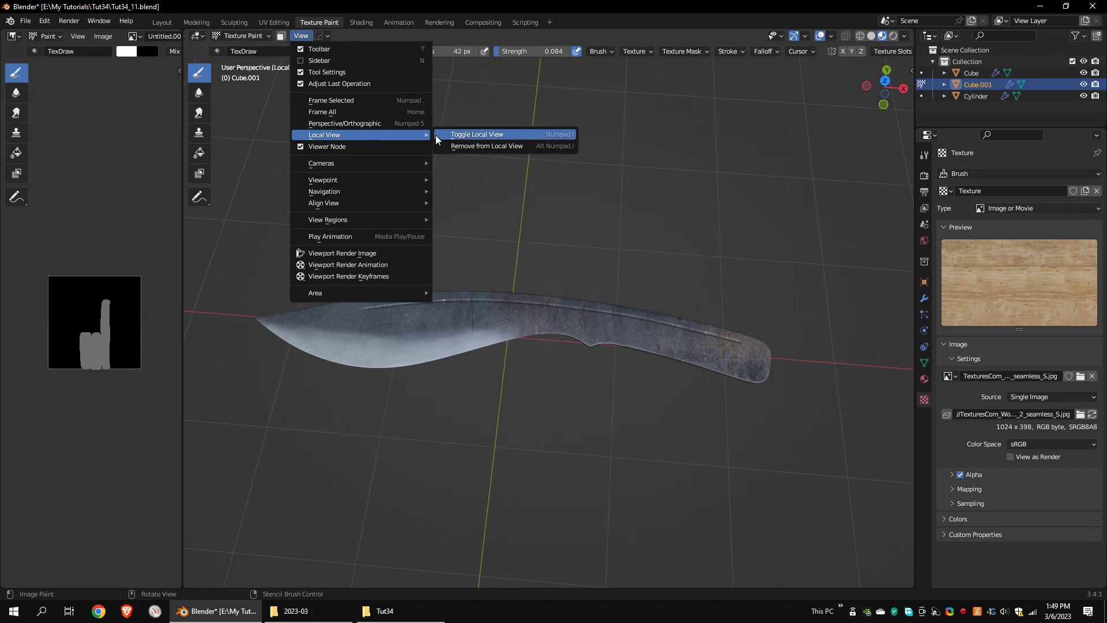
left_click(461, 134)
left_click(301, 36)
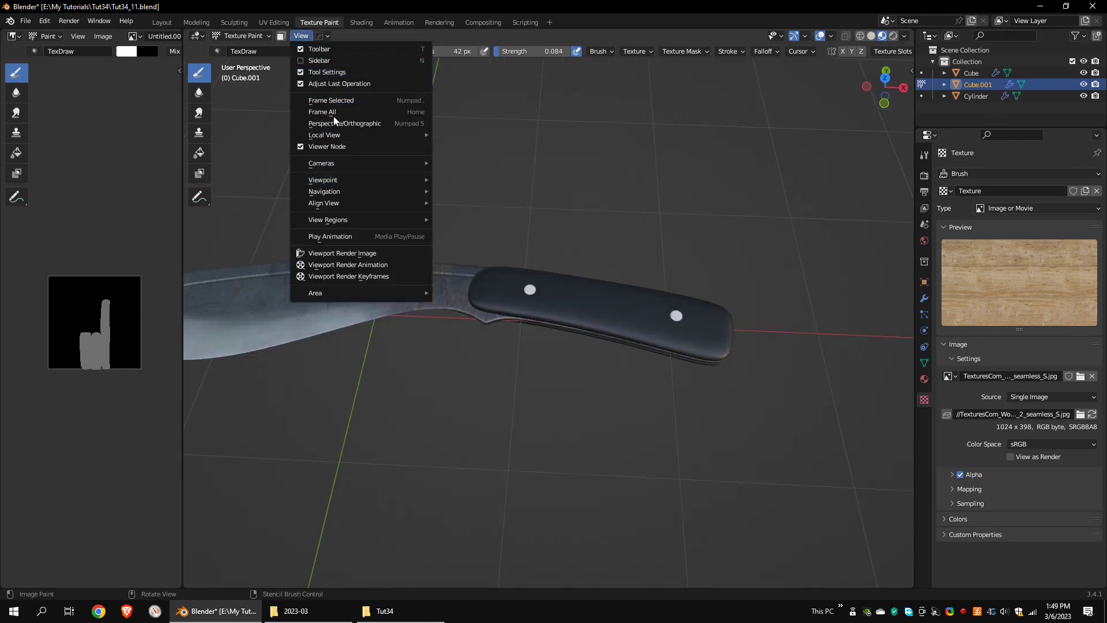
mouse_move(340, 136)
left_click(495, 136)
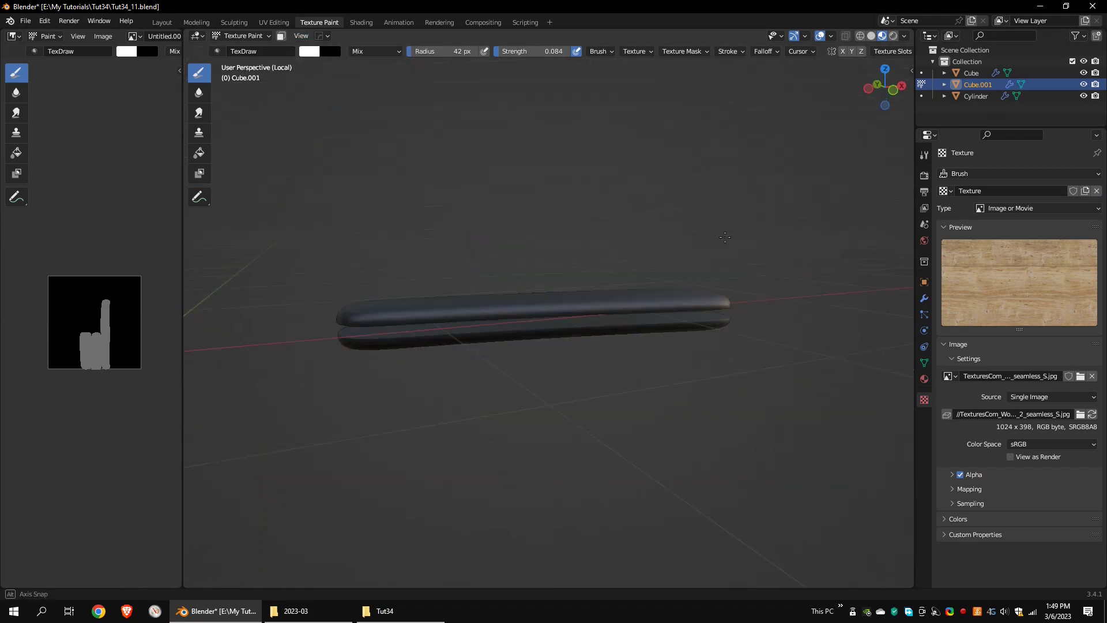
Move the wood stencil upward and frame the handle beneath it
middle_click_drag(724, 237, 680, 329)
scroll(669, 328, "down", 4)
right_click_drag(662, 326, 669, 238)
scroll(654, 307, "up", 6)
middle_click_drag(709, 295, 727, 291)
Set the brush strength to 1.000 and paint the wood stencil onto the handle's upper face
left_click(923, 176)
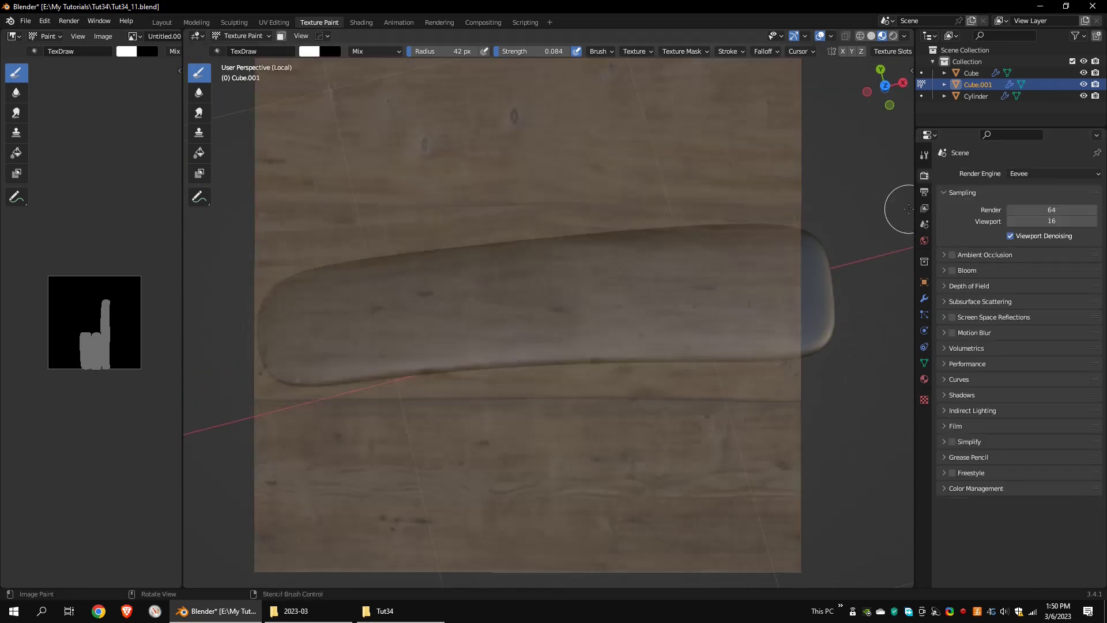
left_click(924, 155)
scroll(597, 304, "down", 5)
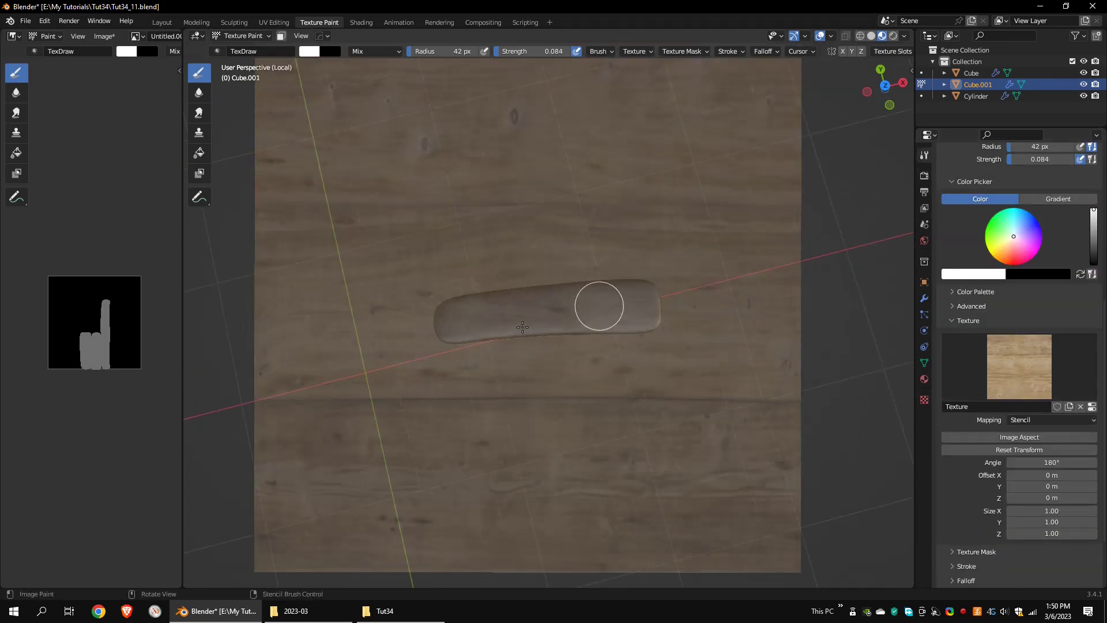
scroll(565, 279, "up", 5)
mouse_move(496, 300)
left_mouse_down()
mouse_move(644, 261)
mouse_move(425, 287)
left_mouse_up()
Paint the wood stencil along the handle's side edges and onto its remaining unpainted areas
middle_click_drag(542, 409, 407, 323)
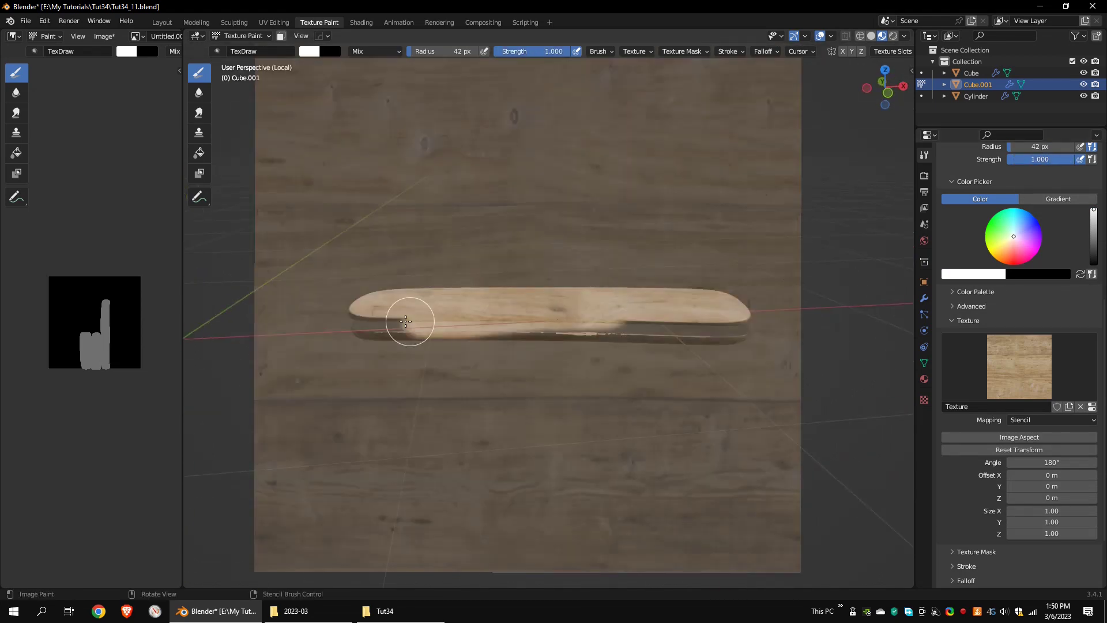
left_click_drag(407, 324, 358, 321)
middle_click_drag(358, 322, 582, 343)
mouse_move(582, 343)
middle_mouse_down("shift")
mouse_move(568, 276)
mouse_move(688, 221)
middle_mouse_up("shift")
mouse_move(689, 220)
left_mouse_down()
mouse_move(677, 168)
mouse_move(464, 208)
left_mouse_up()
mouse_move(465, 208)
middle_mouse_down()
mouse_move(707, 299)
mouse_move(722, 319)
mouse_move(710, 311)
middle_mouse_up()
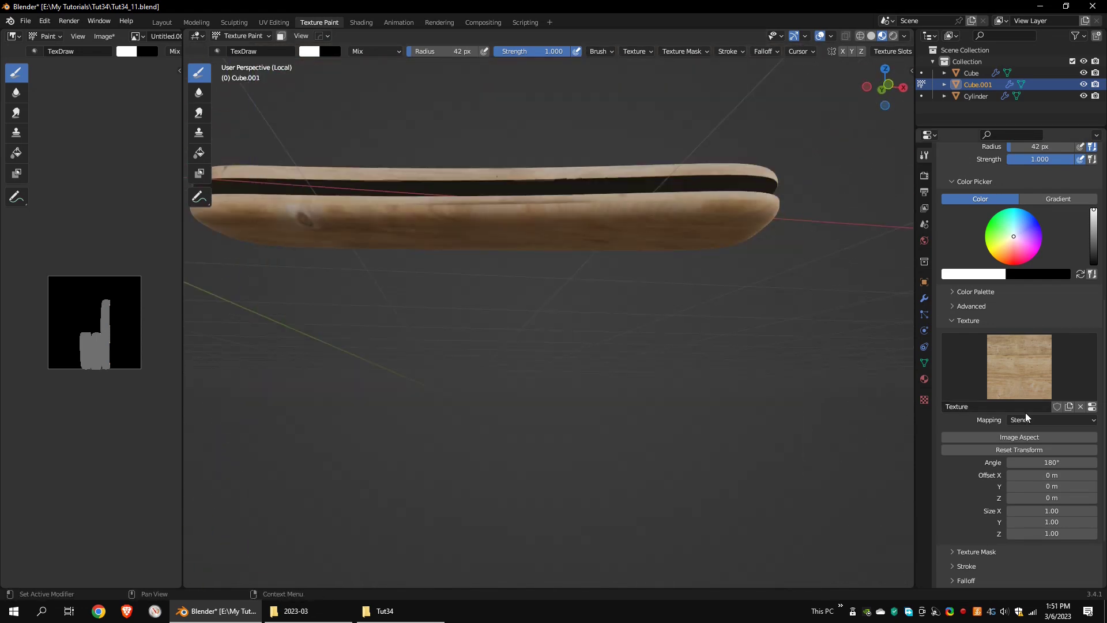
Set the paint brush radius to 17 px for the wood-textured handle
scroll(1026, 417, "up", 5)
left_click_drag(1039, 262, 1036, 262)
middle_click_drag(459, 213, 677, 312)
middle_click_drag(718, 238, 746, 321)
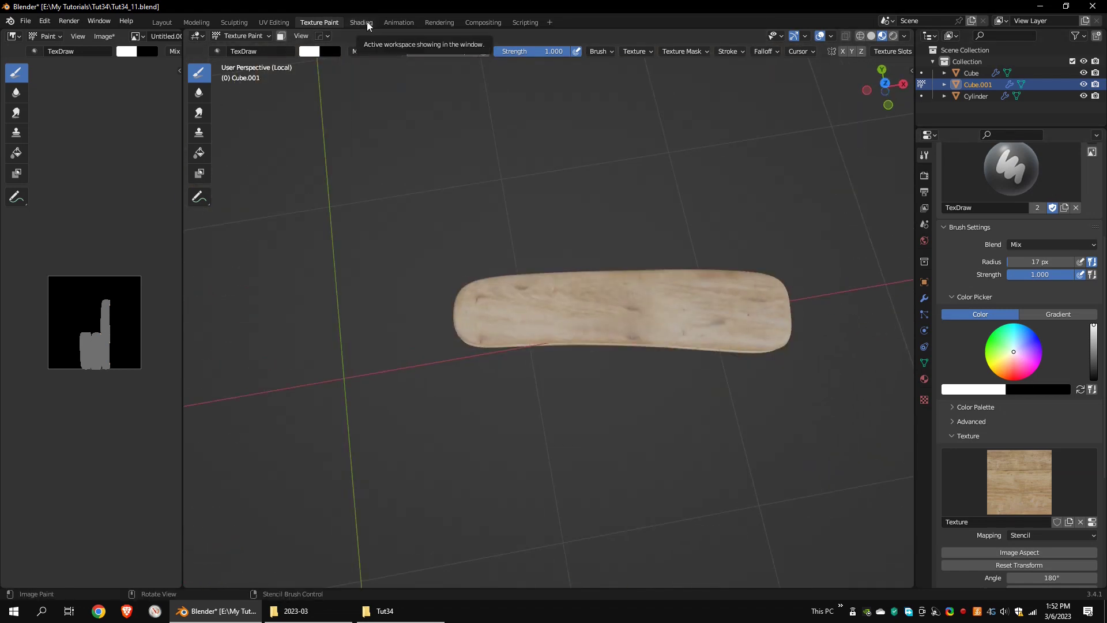
scroll(1026, 265, "up", 6)
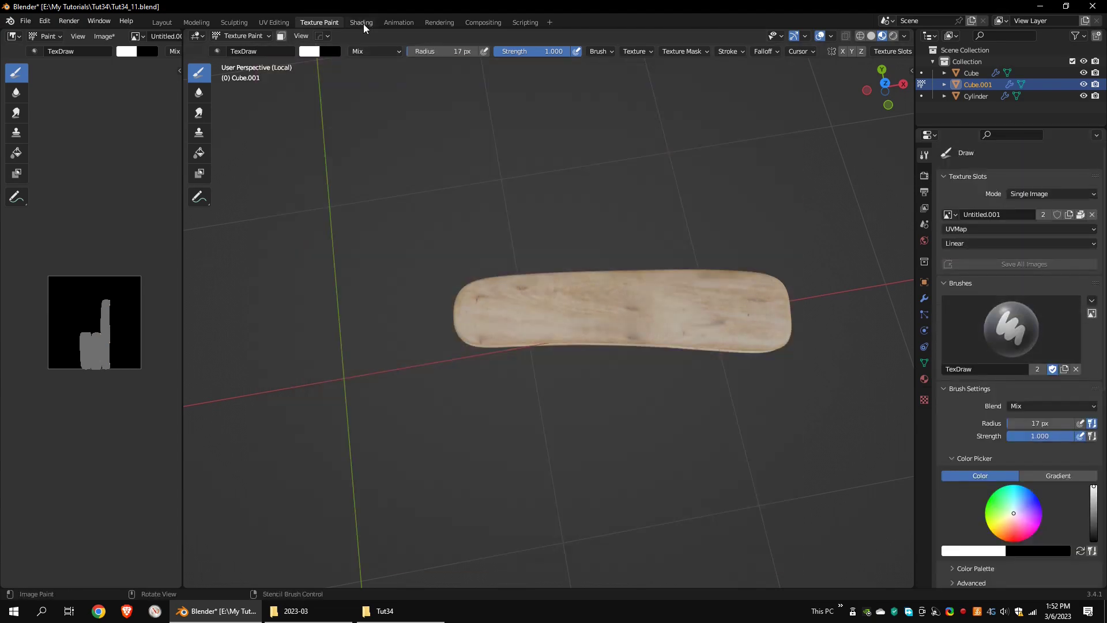
Switch to the Shading workspace, add a ColorRamp to the wood material and feed the painted image's color into its factor
left_click(364, 23)
scroll(642, 159, "up", 3)
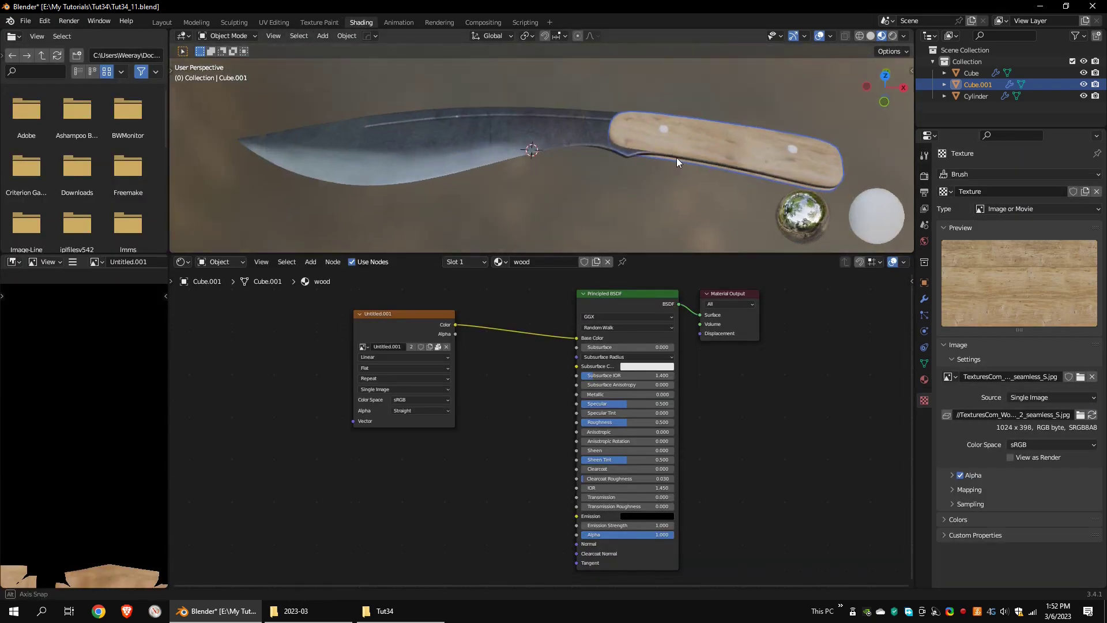
middle_click_drag(605, 190, 406, 358)
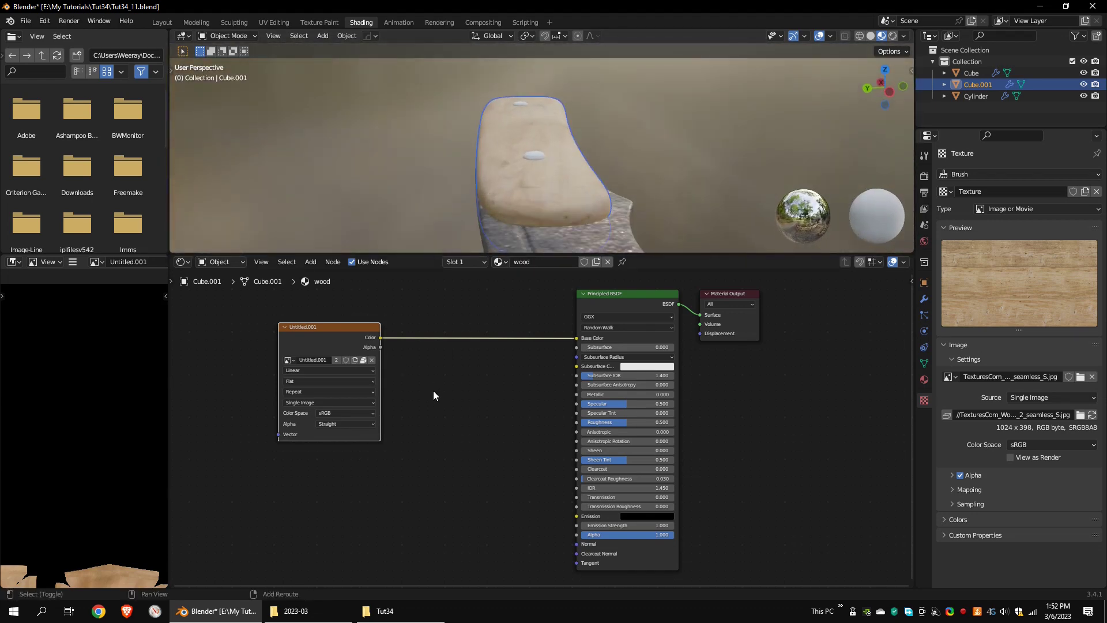
key("shift+a")
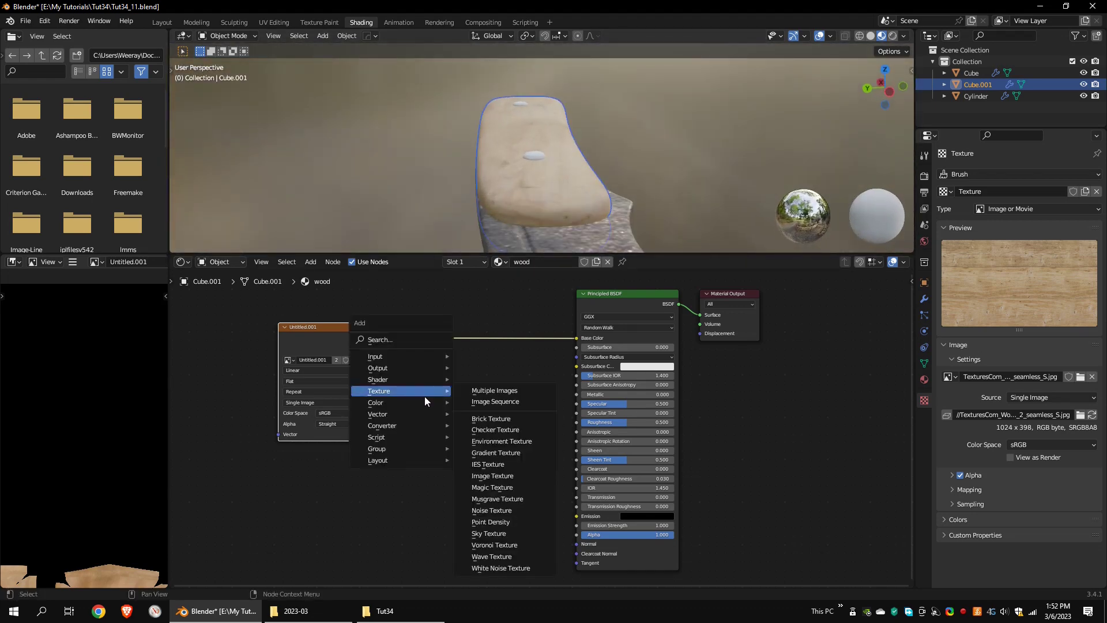
mouse_move(430, 425)
left_click(492, 285)
left_click_drag(380, 337, 431, 472)
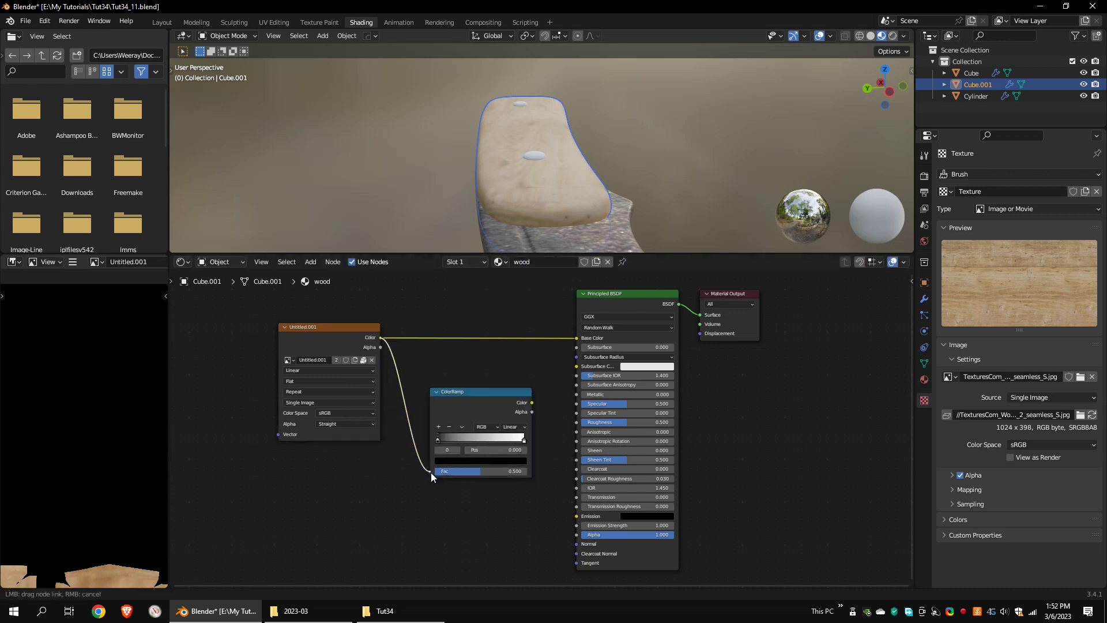
Connect the ColorRamp to the wood shader's Roughness and invert the ramp, placing the black stop at 0.564
mouse_move(531, 402)
left_mouse_down()
mouse_move(566, 406)
mouse_move(579, 421)
mouse_move(493, 444)
mouse_move(440, 442)
left_mouse_up()
mouse_move(438, 440)
left_mouse_down()
mouse_move(548, 443)
mouse_move(463, 441)
mouse_move(489, 440)
left_mouse_up()
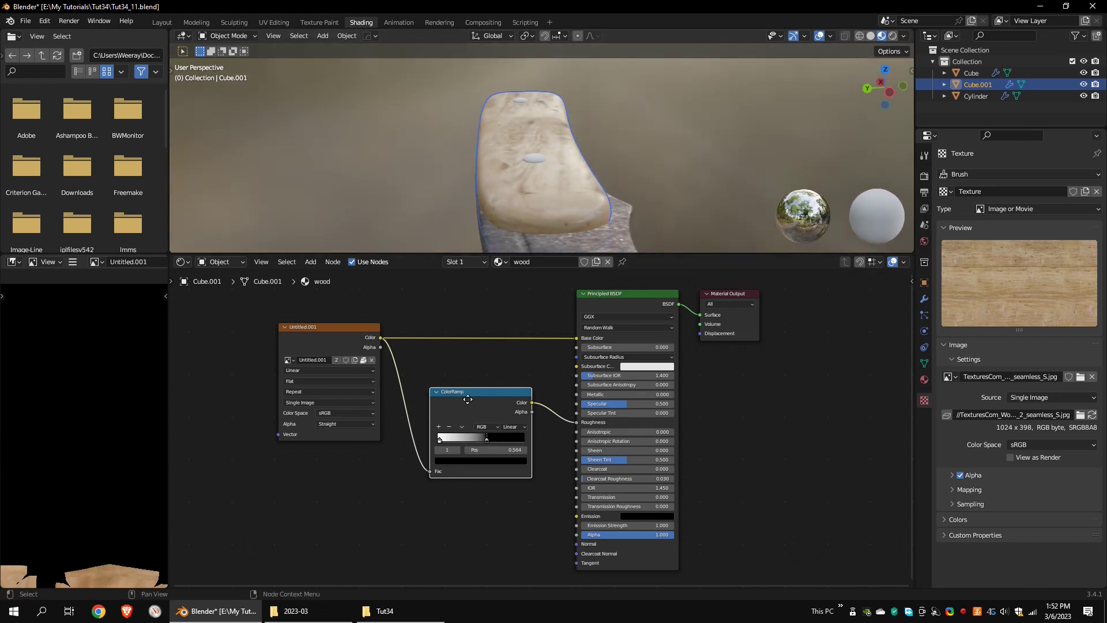
Add a Bump node with strength 0.133 between the painted image's color and the wood shader's Normal input
left_click_drag(463, 394, 459, 349)
key("shift+a")
mouse_move(404, 477)
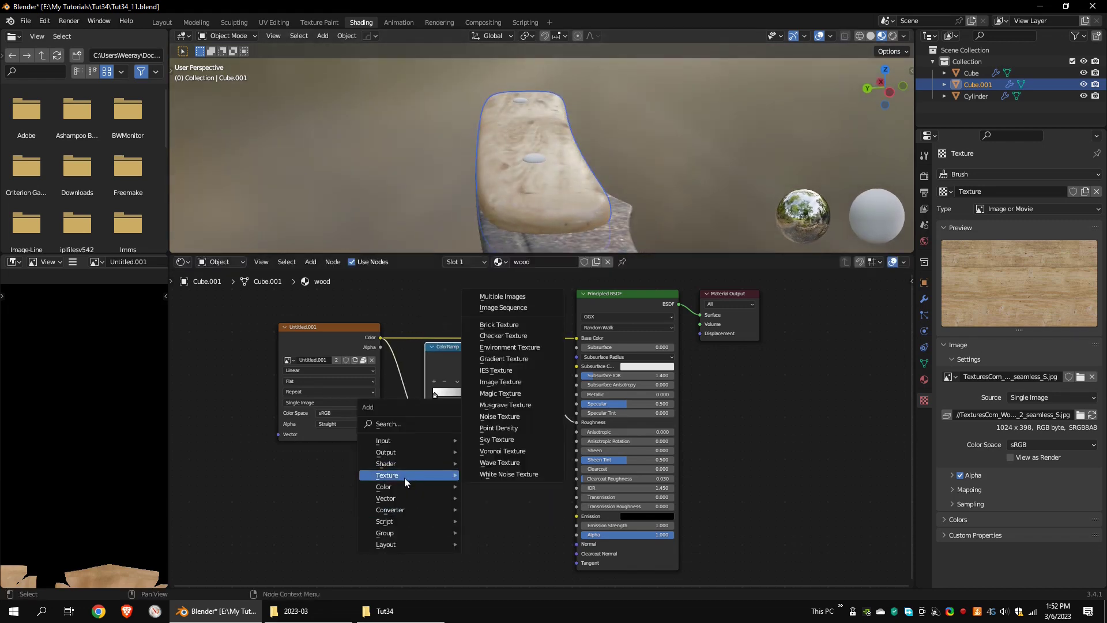
mouse_move(403, 497)
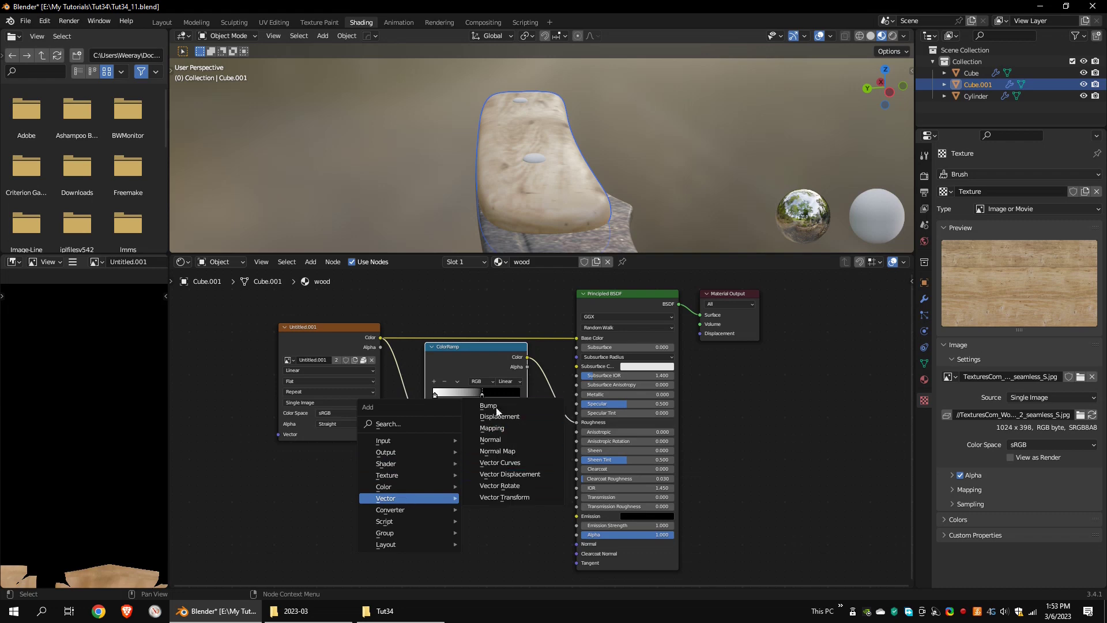
left_click(495, 407)
left_click(435, 463)
left_click_drag(381, 338, 432, 515)
left_click_drag(494, 477, 577, 543)
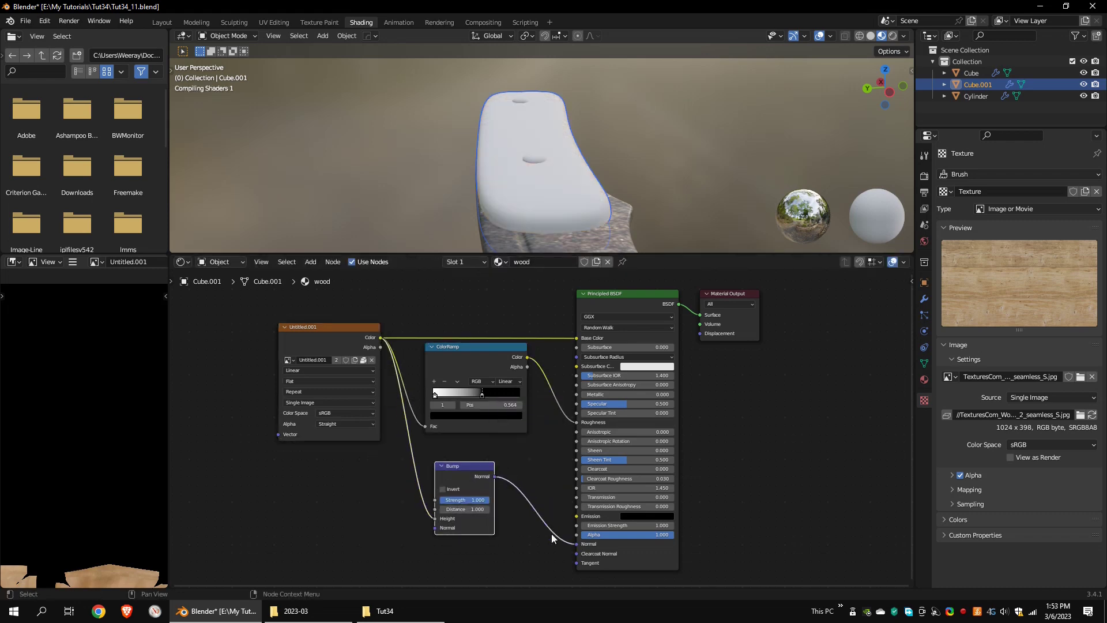
left_click_drag(470, 499, 427, 500)
Select the handle's rivets (Cylinder) and isolate them in local view
middle_click_drag(568, 196, 493, 225)
scroll(493, 225, "down", 5)
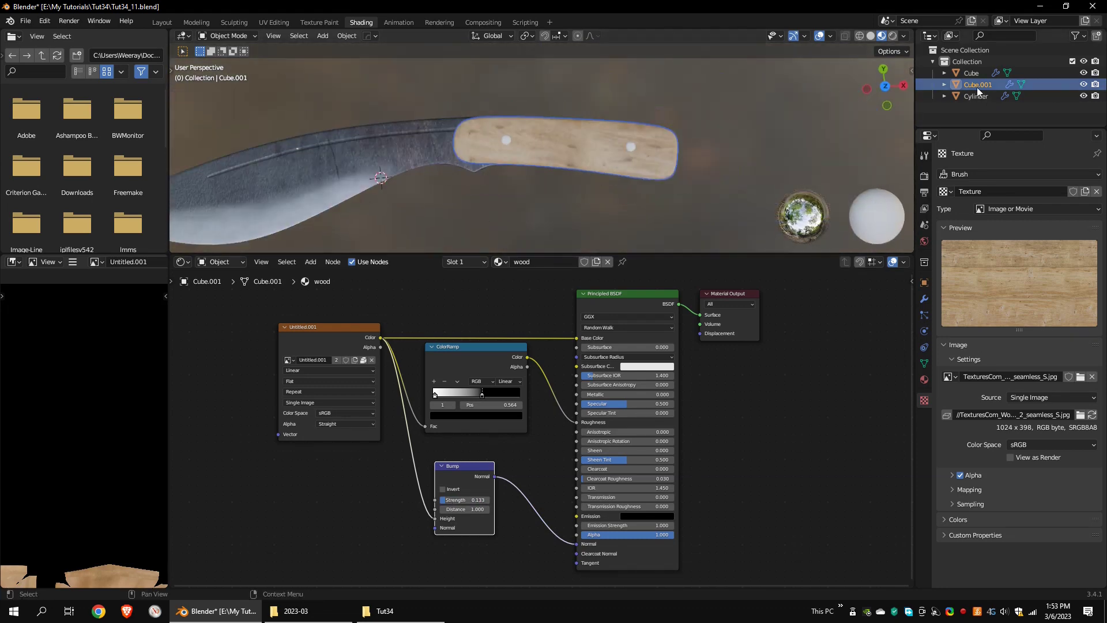
left_click(977, 96)
left_click(344, 35)
mouse_move(277, 33)
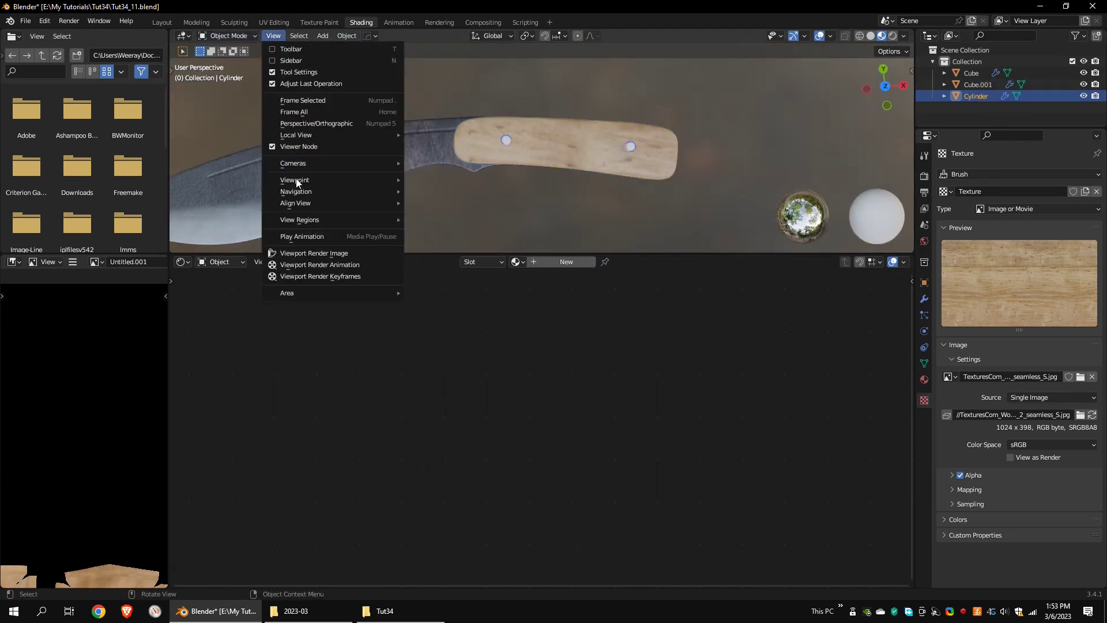
mouse_move(304, 136)
left_click(454, 136)
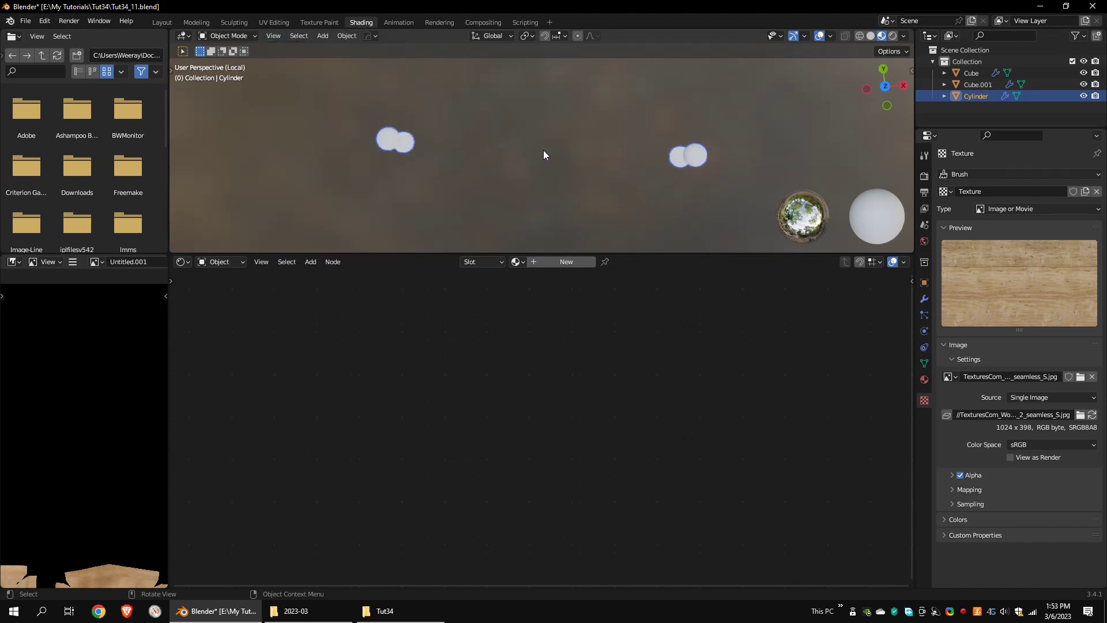
middle_click_drag(388, 136, 381, 108)
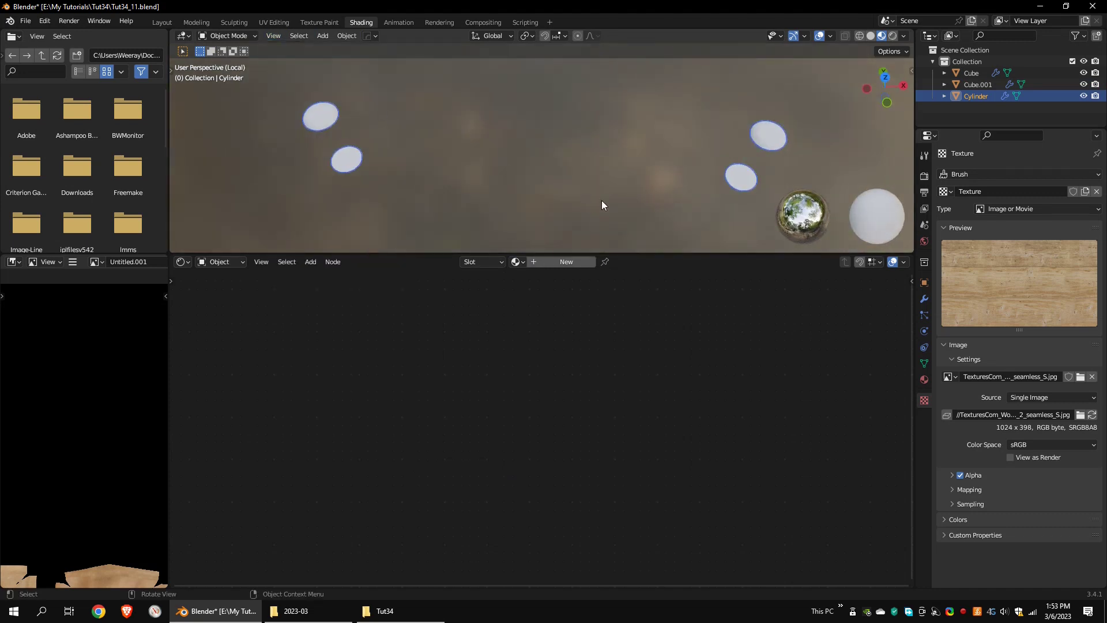
Create a new material for the rivets and add an Image Texture node loading the MetalBare0207 seamless image
left_click(925, 380)
left_click(1005, 220)
key("shift+a")
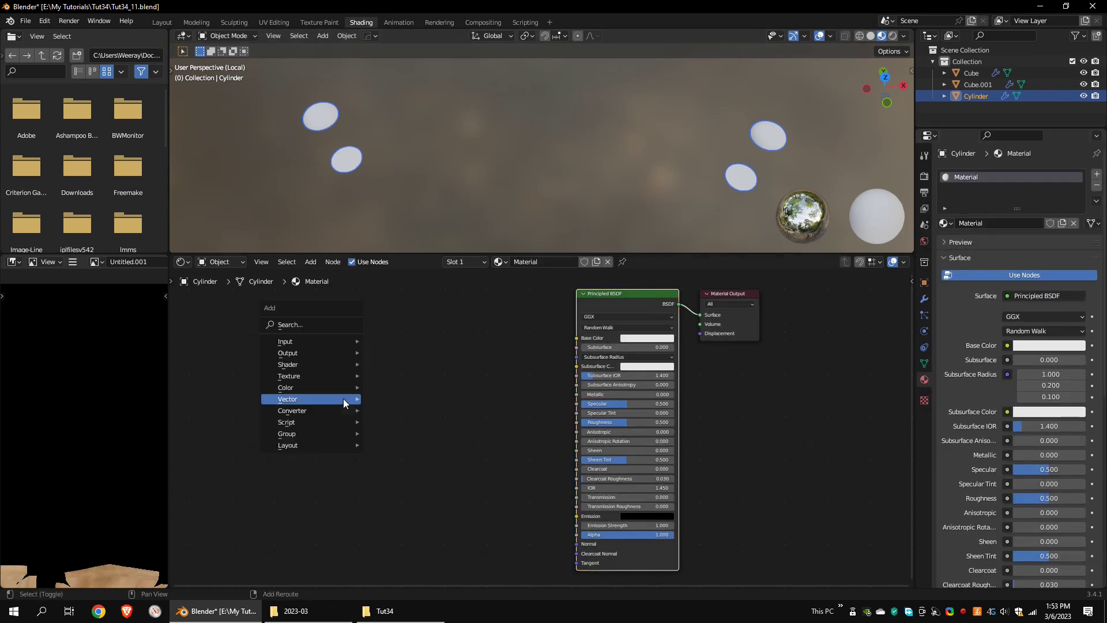
mouse_move(299, 376)
left_click(404, 449)
left_click(350, 336)
left_click(435, 377)
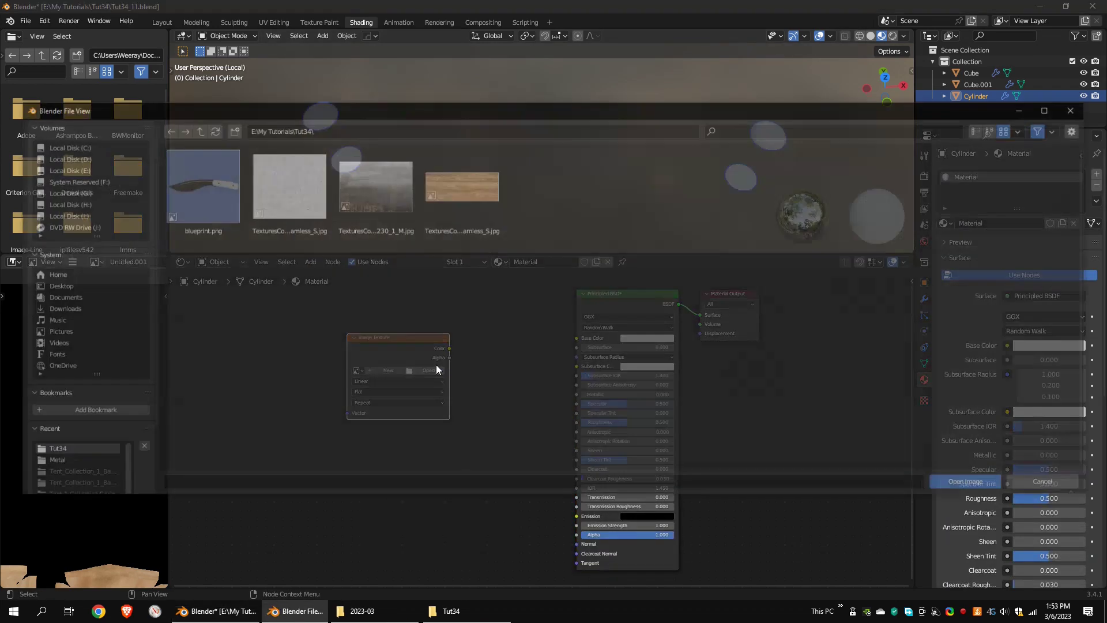
double_click(287, 186)
key("Home")
Add Mapping and Texture Coordinate nodes, driving the metal image's vector with Object coordinates through the Mapping node
key("shift+a")
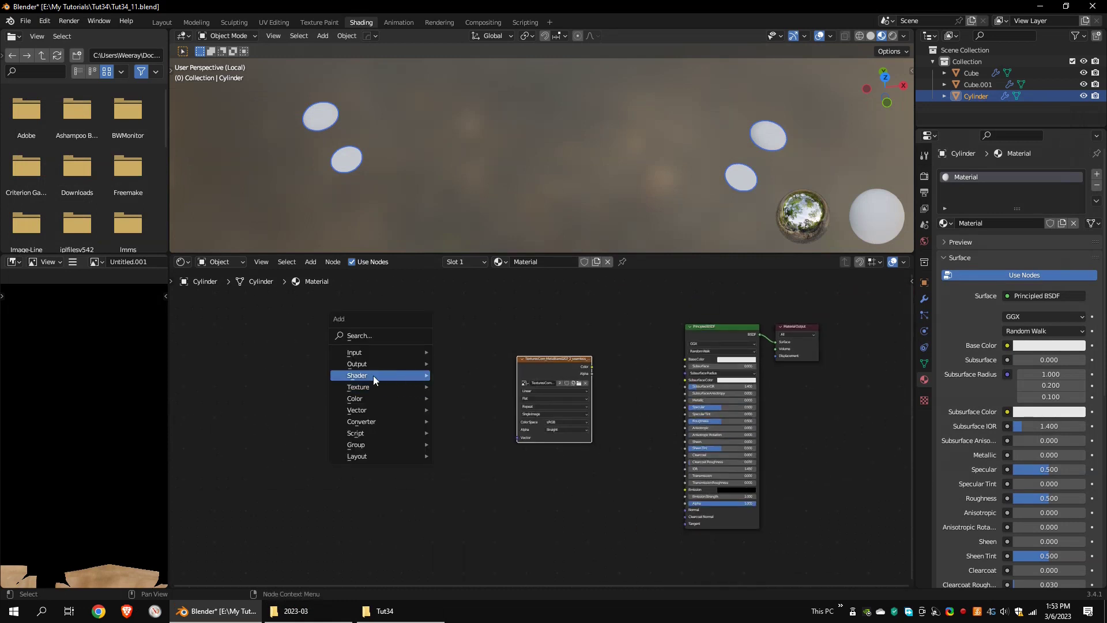
mouse_move(361, 413)
left_click(463, 432)
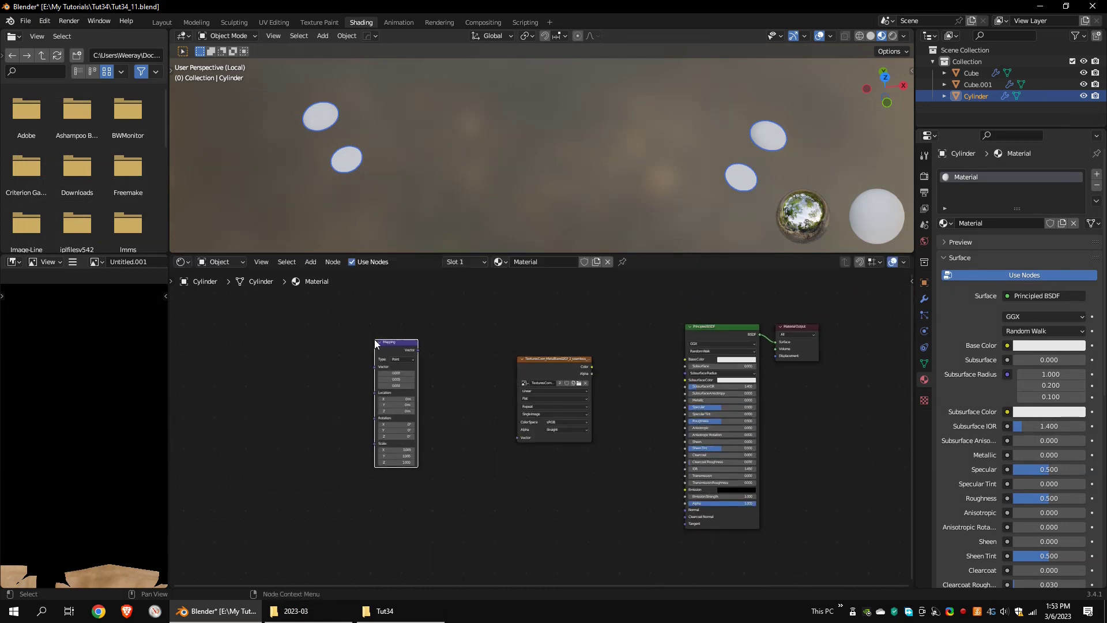
left_click_drag(521, 441, 519, 438)
key("shift+a")
mouse_move(346, 342)
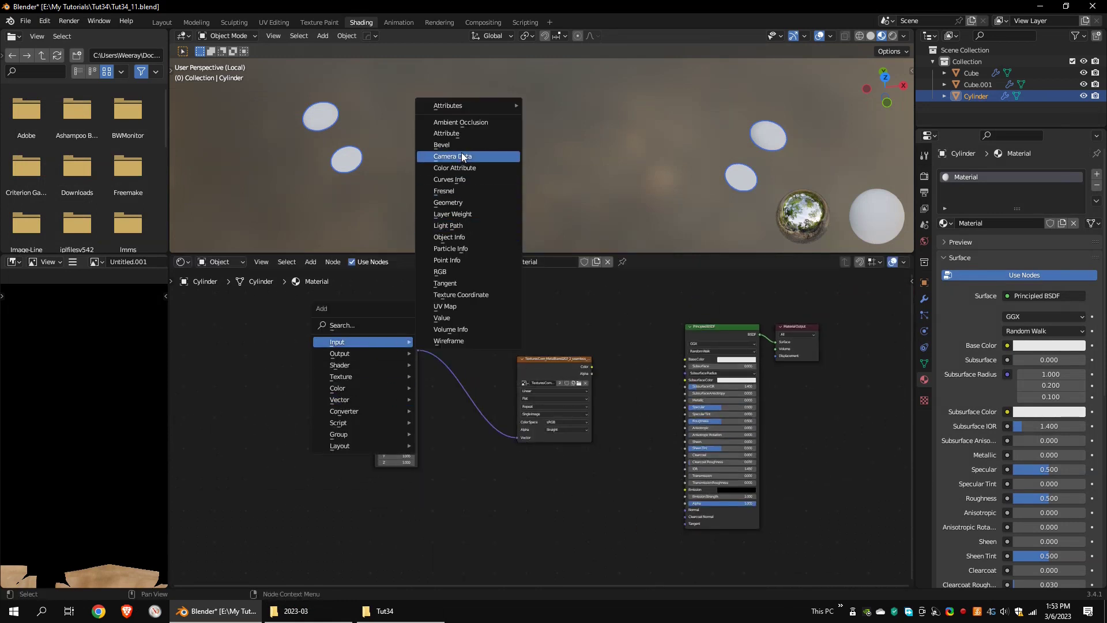
left_click(461, 295)
left_click_drag(376, 372, 376, 368)
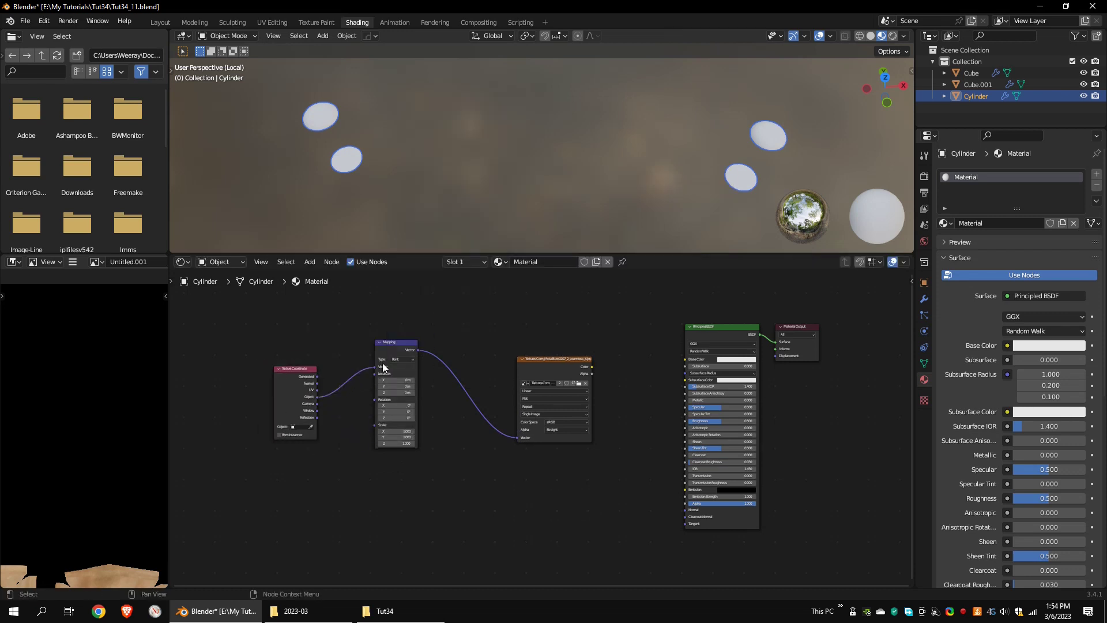
Connect the metal image's color to the rivet shader's Base Color and set Metallic to 1.000
left_click_drag(686, 359, 686, 359)
middle_click_drag(548, 219, 484, 126)
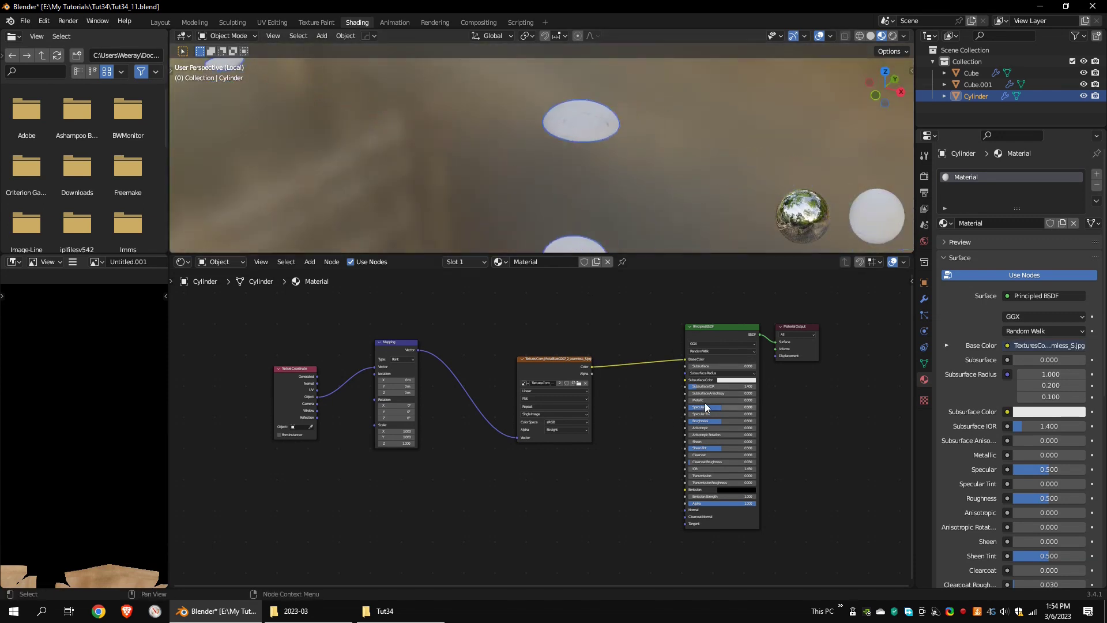
left_click_drag(705, 400, 756, 400)
middle_click_drag(522, 169, 549, 175)
scroll(694, 150, "up", 4)
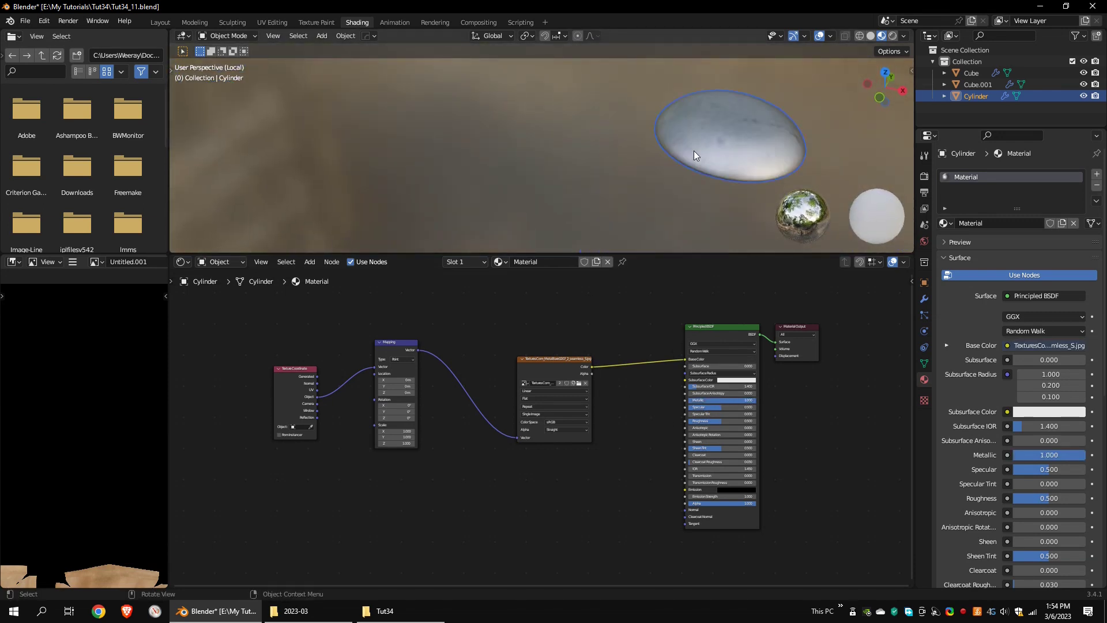
scroll(723, 395, "up", 2)
Connect the metal image's color to the rivet shader's Roughness and insert a ColorRamp on that link
middle_click_drag(789, 411, 712, 422)
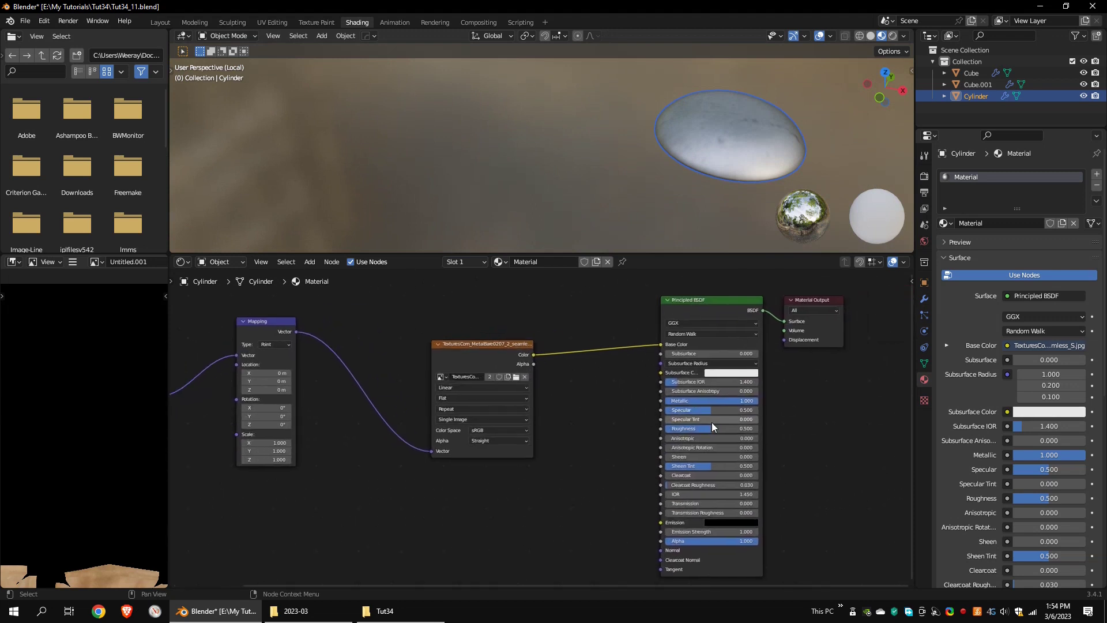
left_click_drag(665, 427, 664, 428)
key("shift+a")
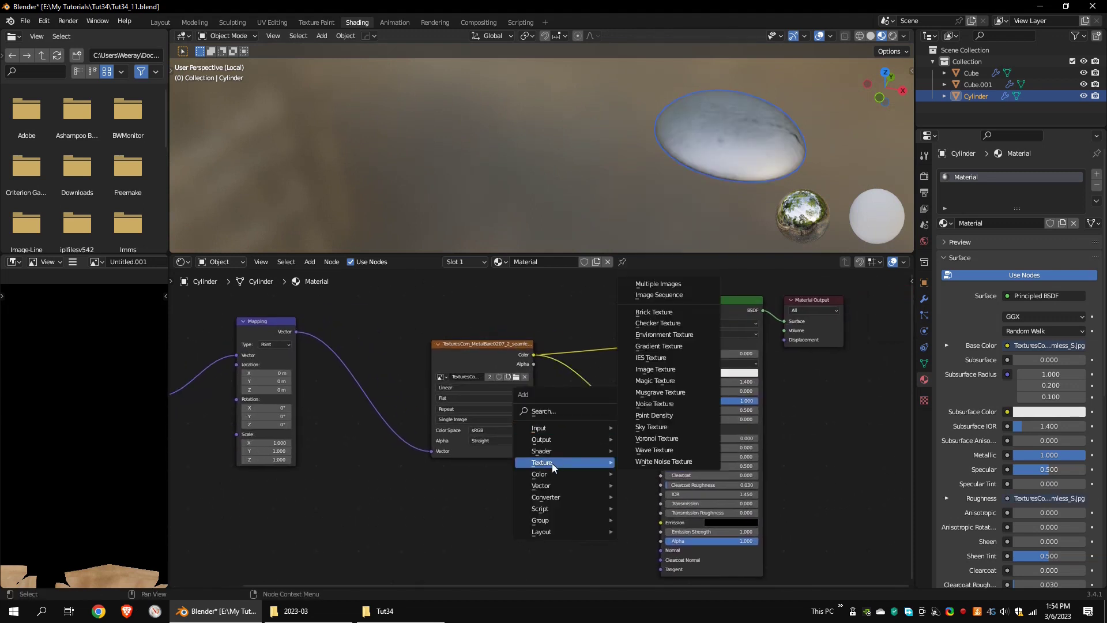
mouse_move(542, 497)
left_click(652, 358)
left_click(566, 376)
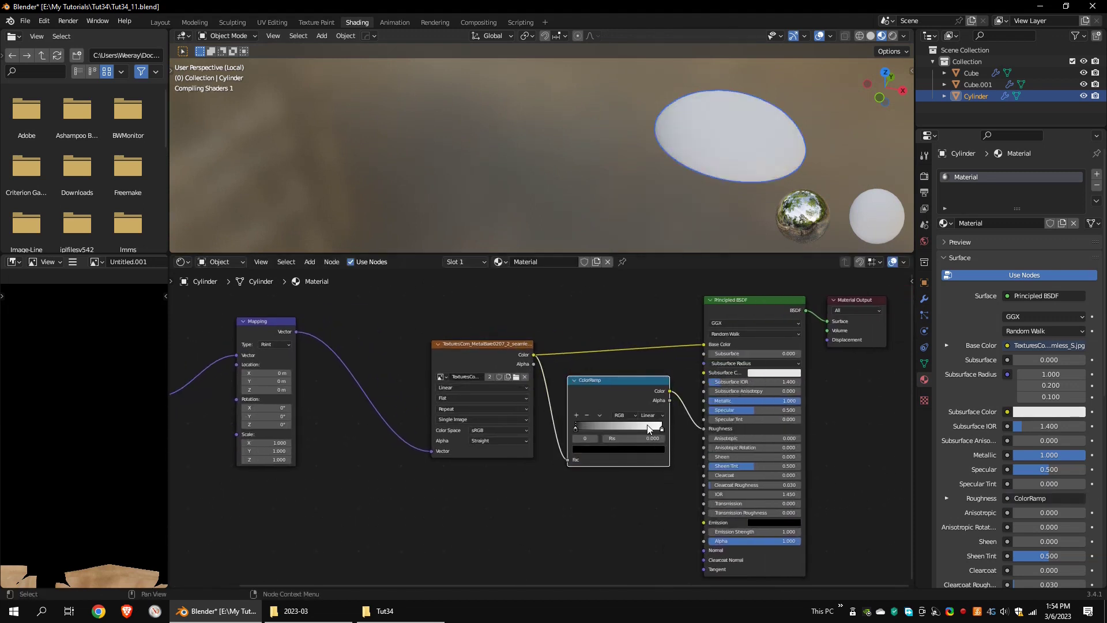
Invert the rivets' roughness ramp, placing the white stop at 0.214 and the black stop at 0.841
left_click_drag(659, 428, 613, 429)
left_click_drag(576, 429, 548, 429)
left_click(613, 428)
left_click_drag(652, 430, 642, 429)
left_click_drag(581, 428, 610, 427)
left_click(647, 429)
middle_click_drag(642, 231, 607, 134)
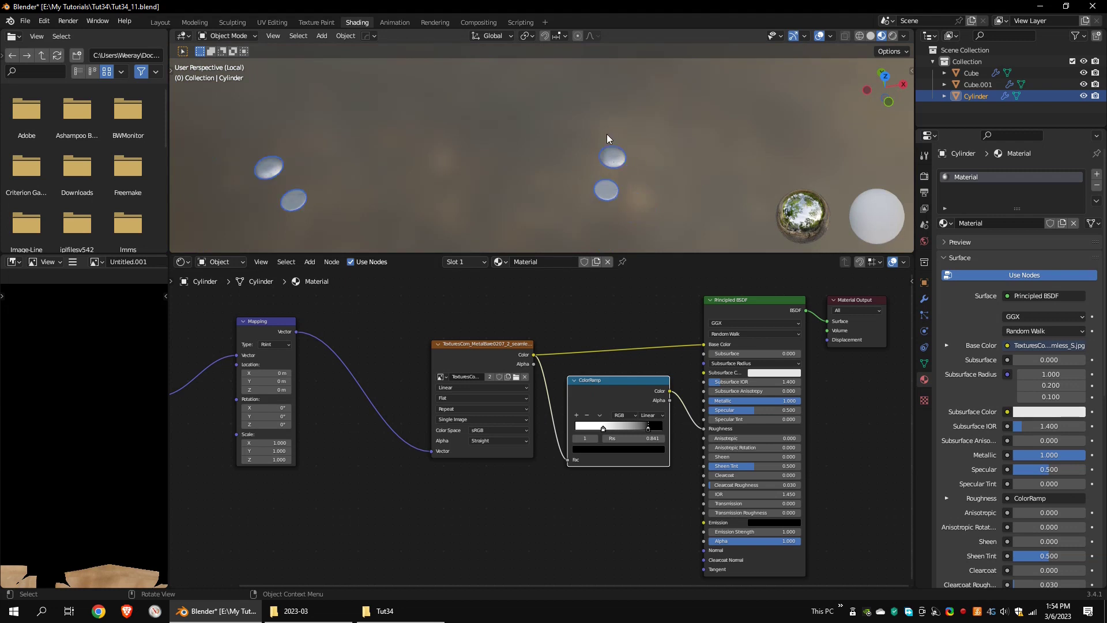
left_click_drag(588, 427, 594, 427)
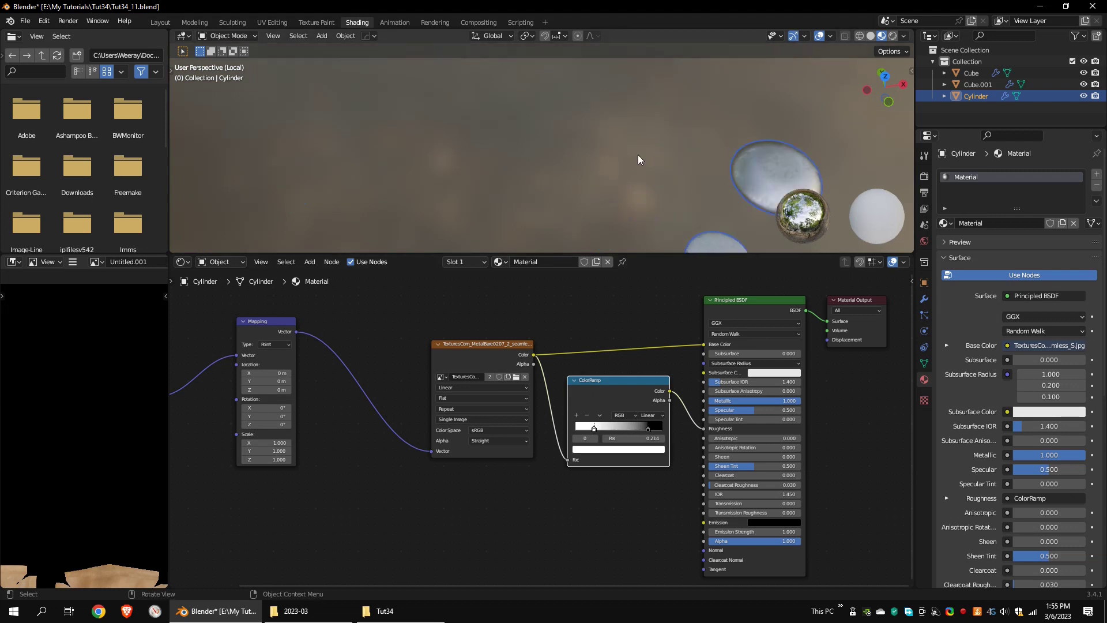
Leave the rivets' local view to show the whole knife
left_click(273, 36)
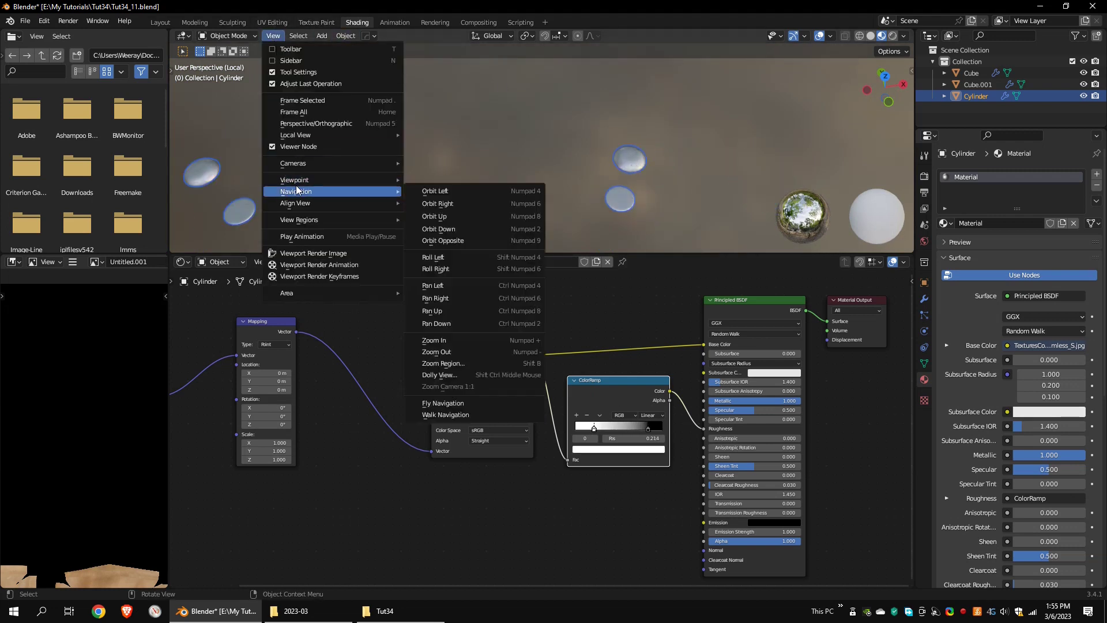
mouse_move(334, 135)
left_click(494, 138)
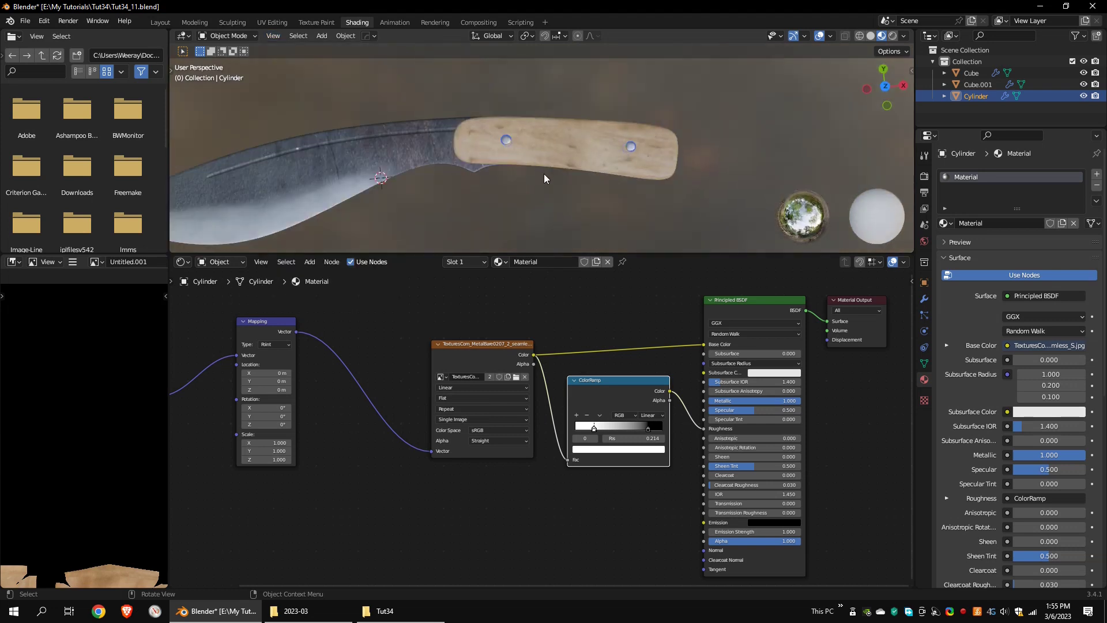